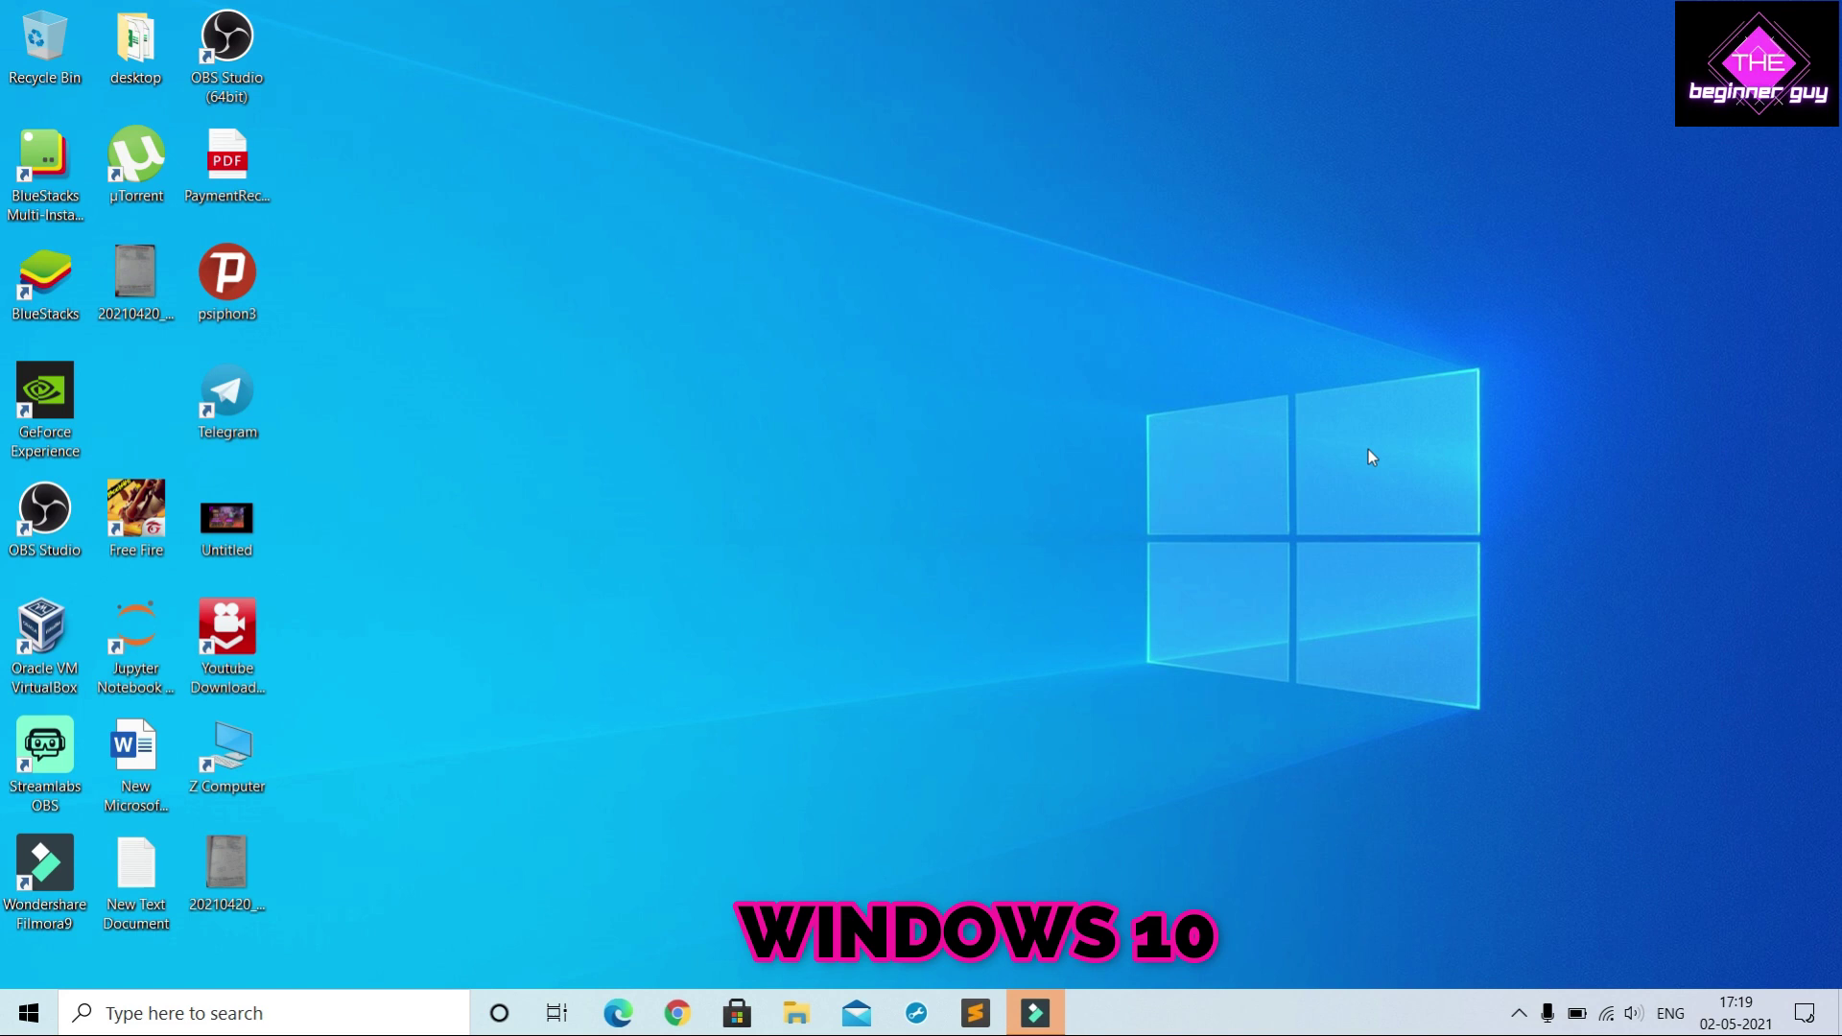
Confirm in System properties that this PC is DESKTOP-JN2E9GR in workgroup WORKGROUP, then close it
{"action": "key", "text": "super+e"}
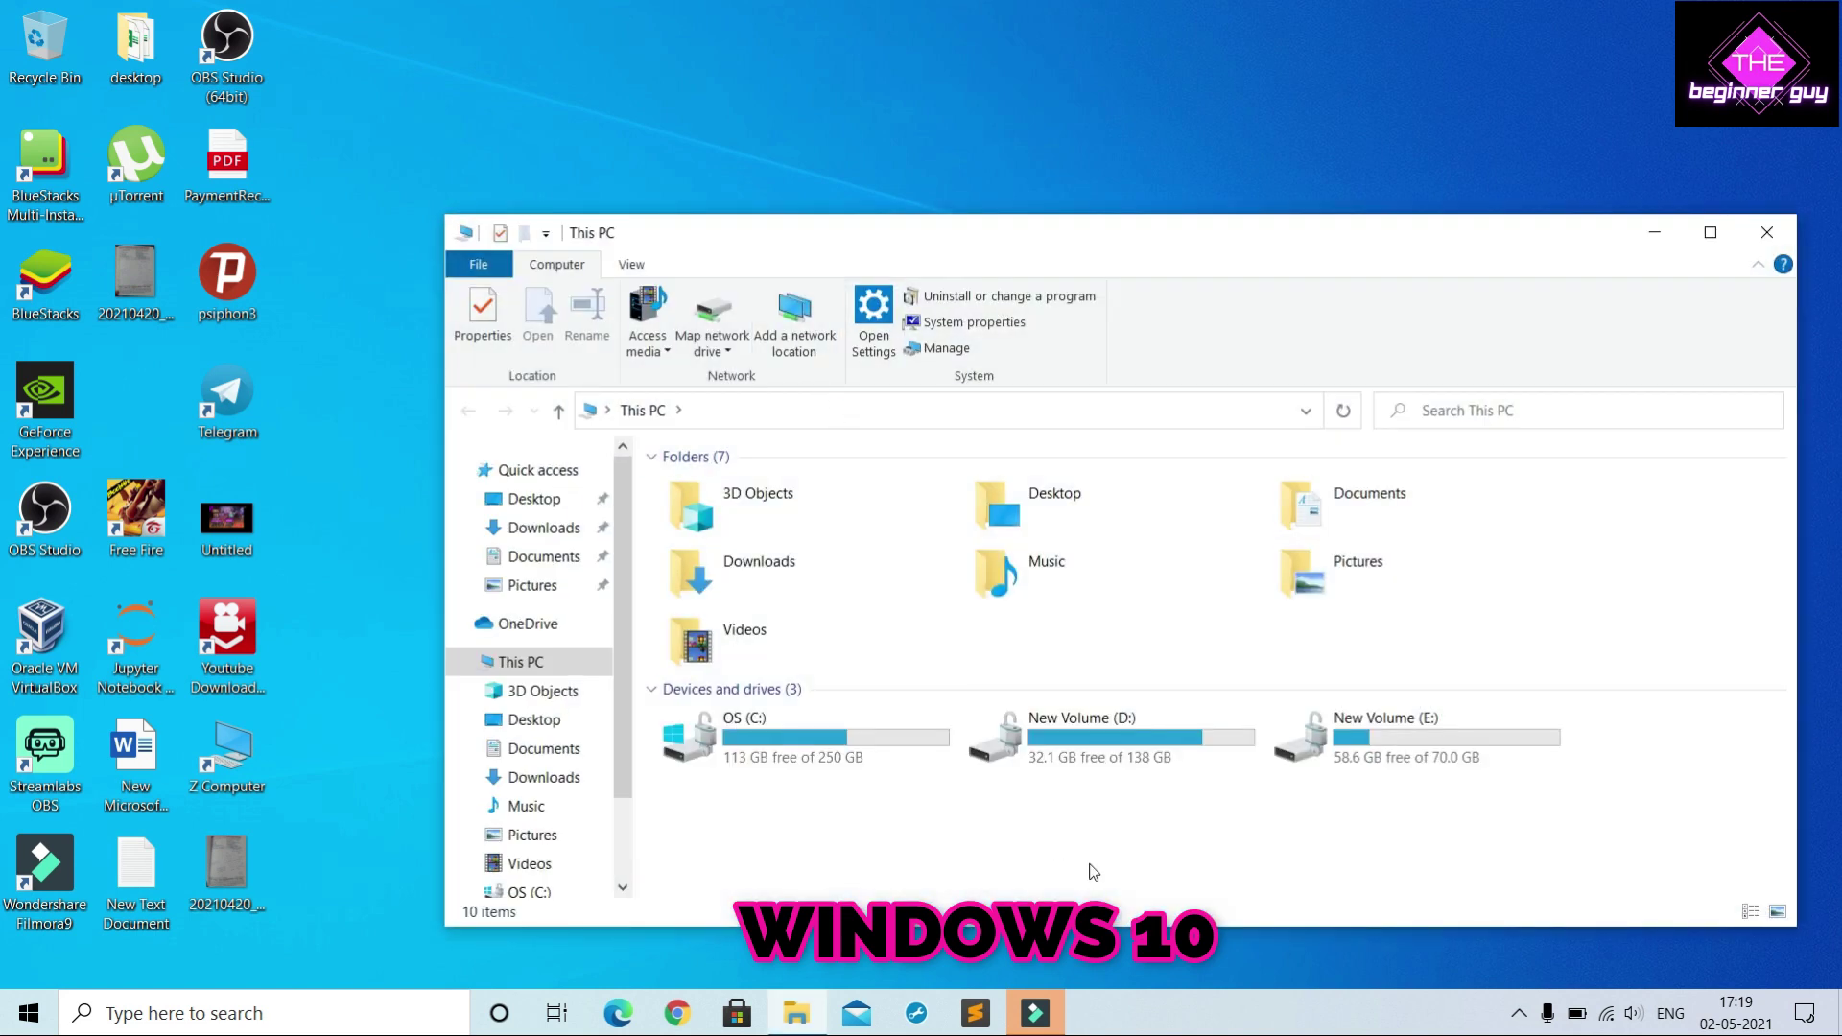
{"action": "right_click", "coordinate": [1084, 840]}
{"action": "left_click", "coordinate": [1155, 821]}
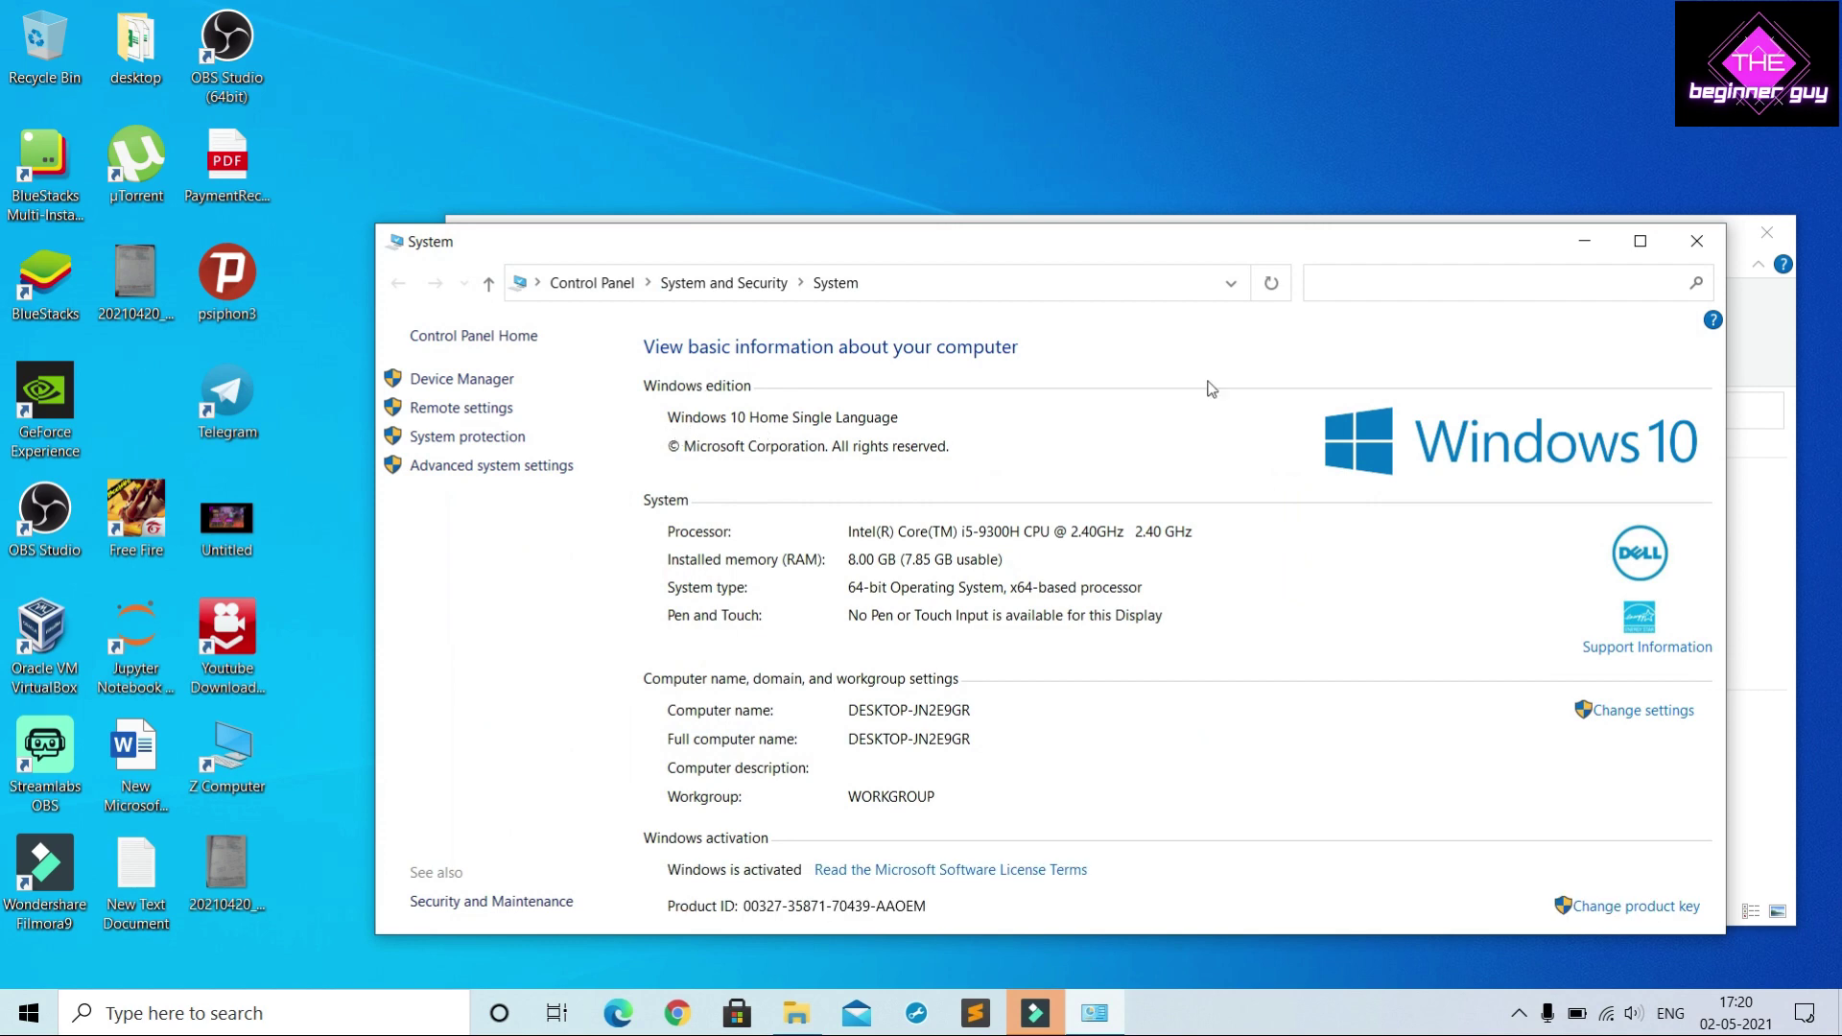
{"action": "left_click", "coordinate": [1700, 242]}
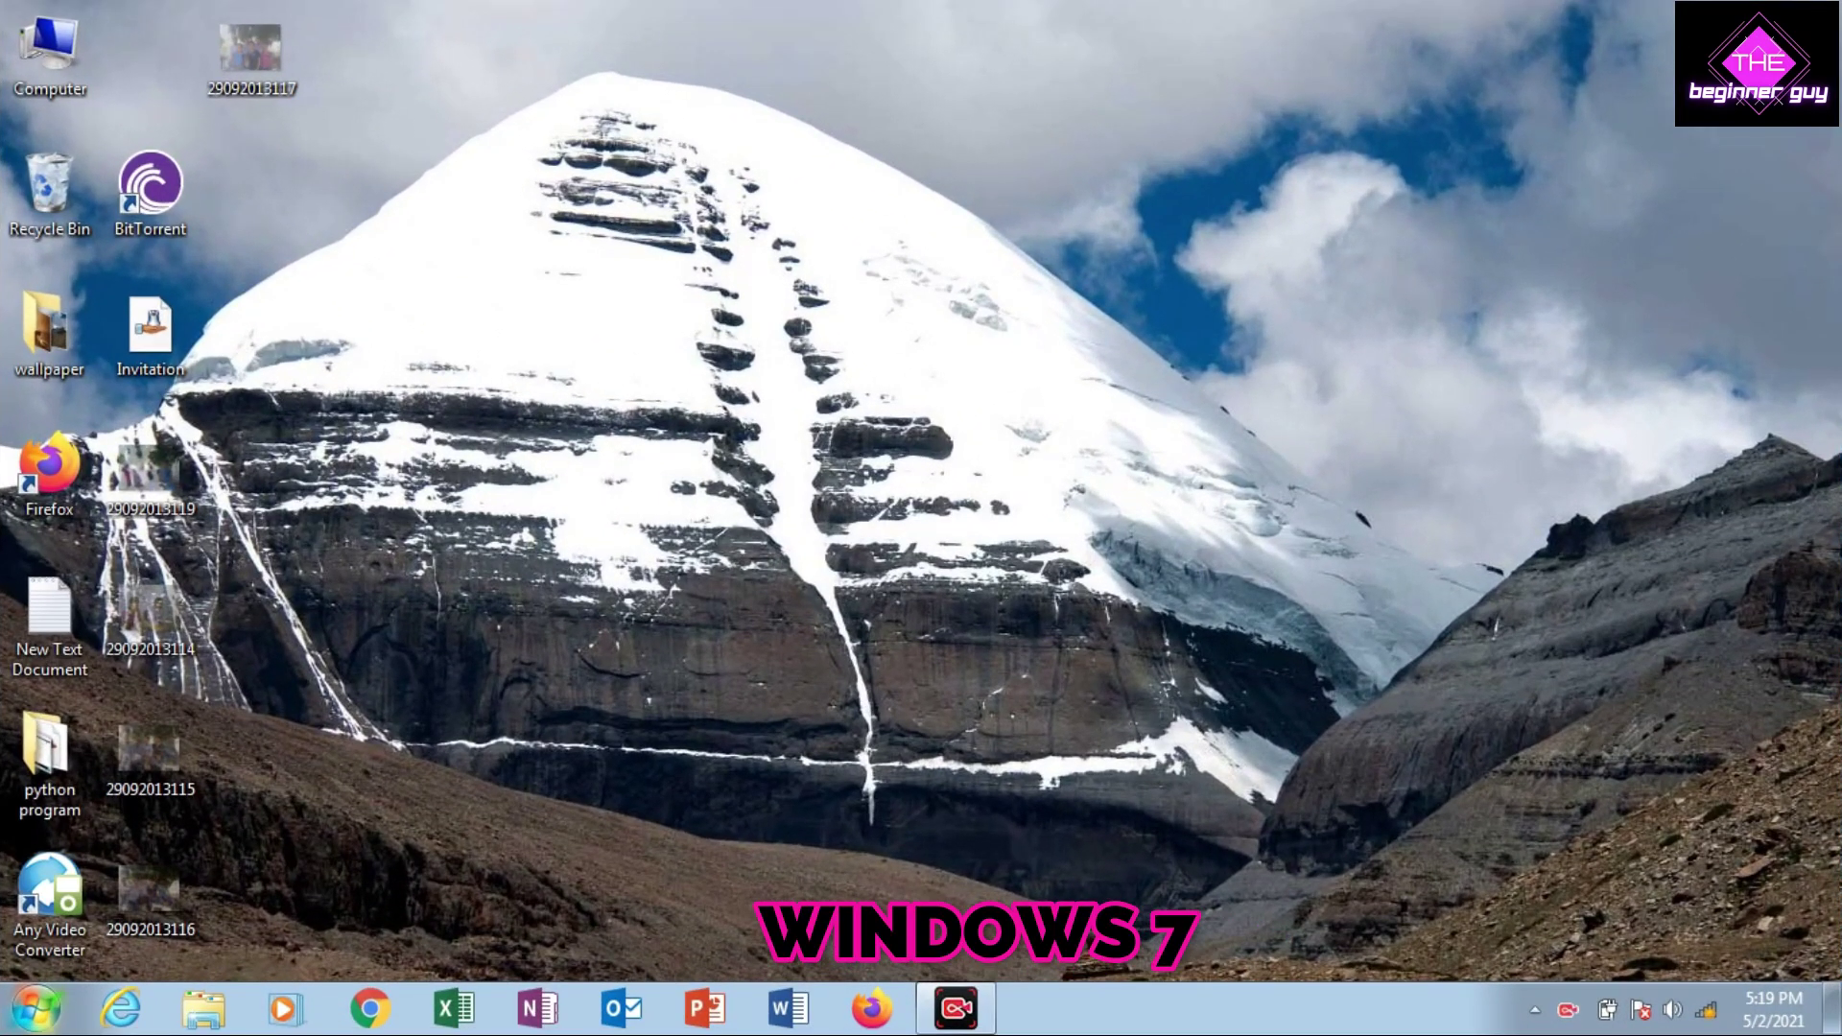
Check the Windows 7 PC's System properties (Home Basic, Core i3, 4 GB, WORKGROUP), then close them
{"action": "left_click", "coordinate": [37, 1010]}
{"action": "key", "text": "Escape"}
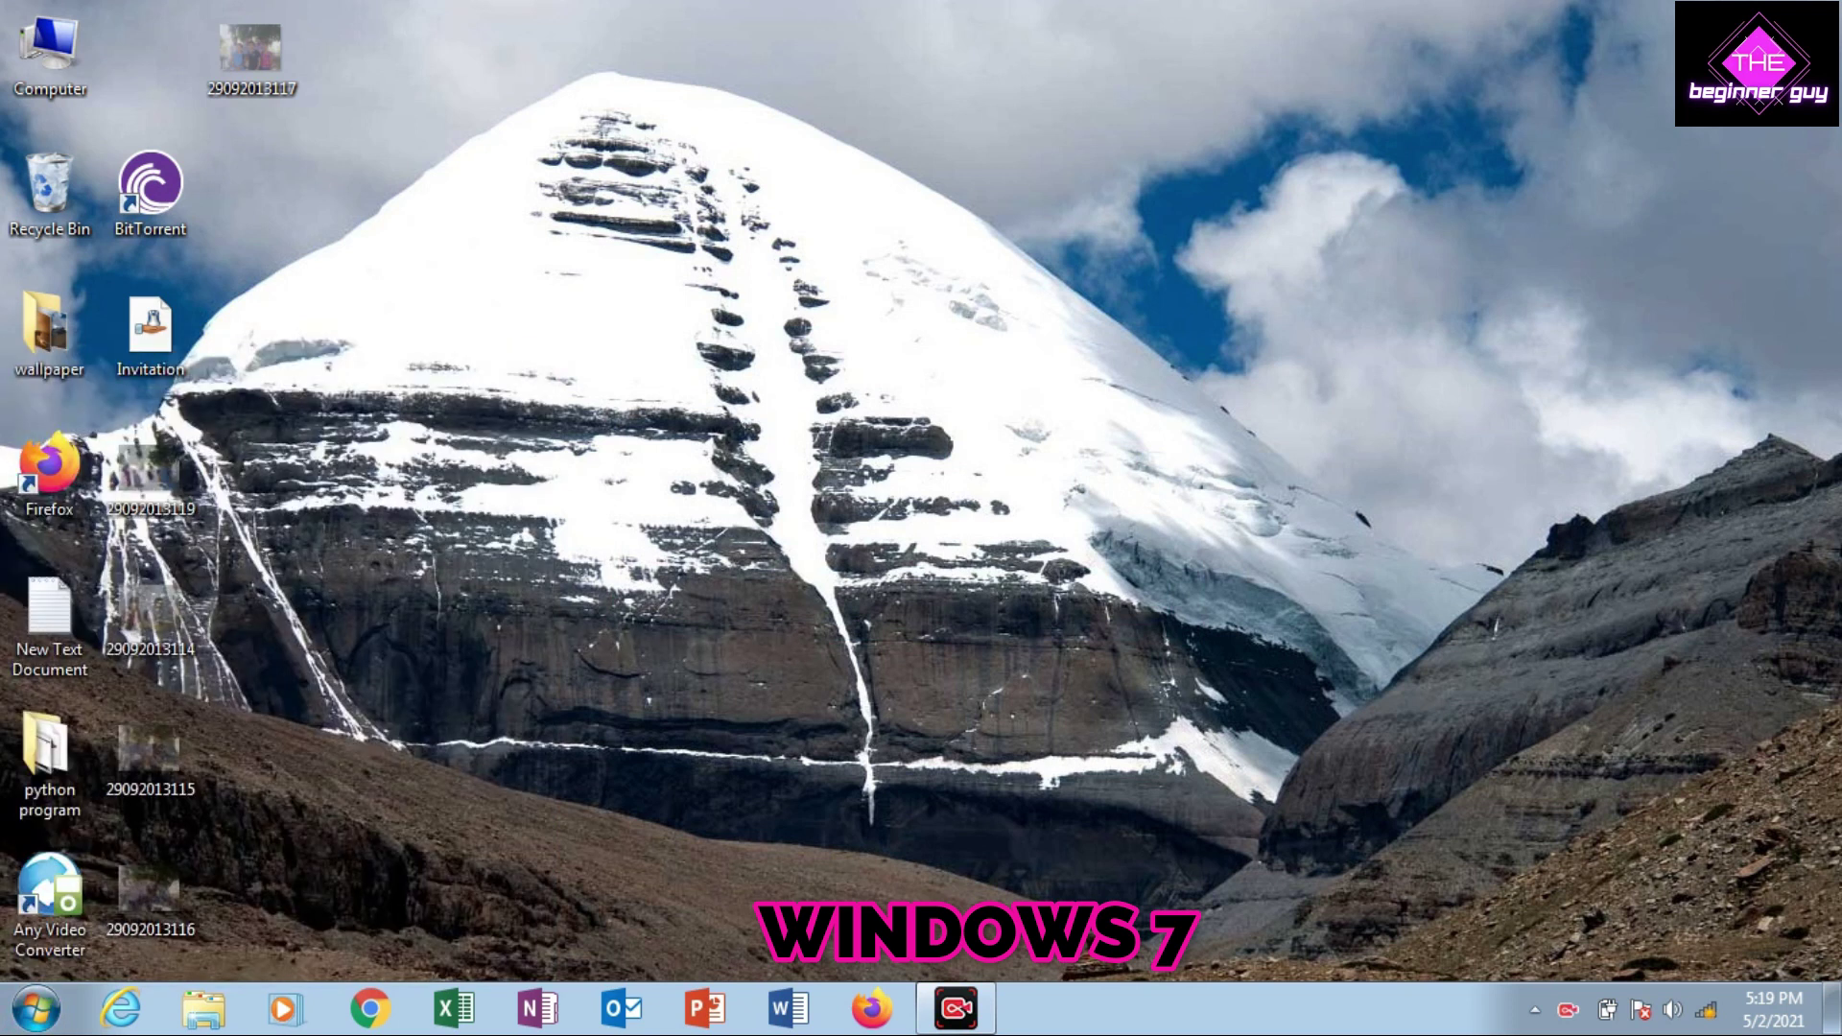
{"action": "key", "text": "super+e"}
{"action": "right_click", "coordinate": [1209, 408]}
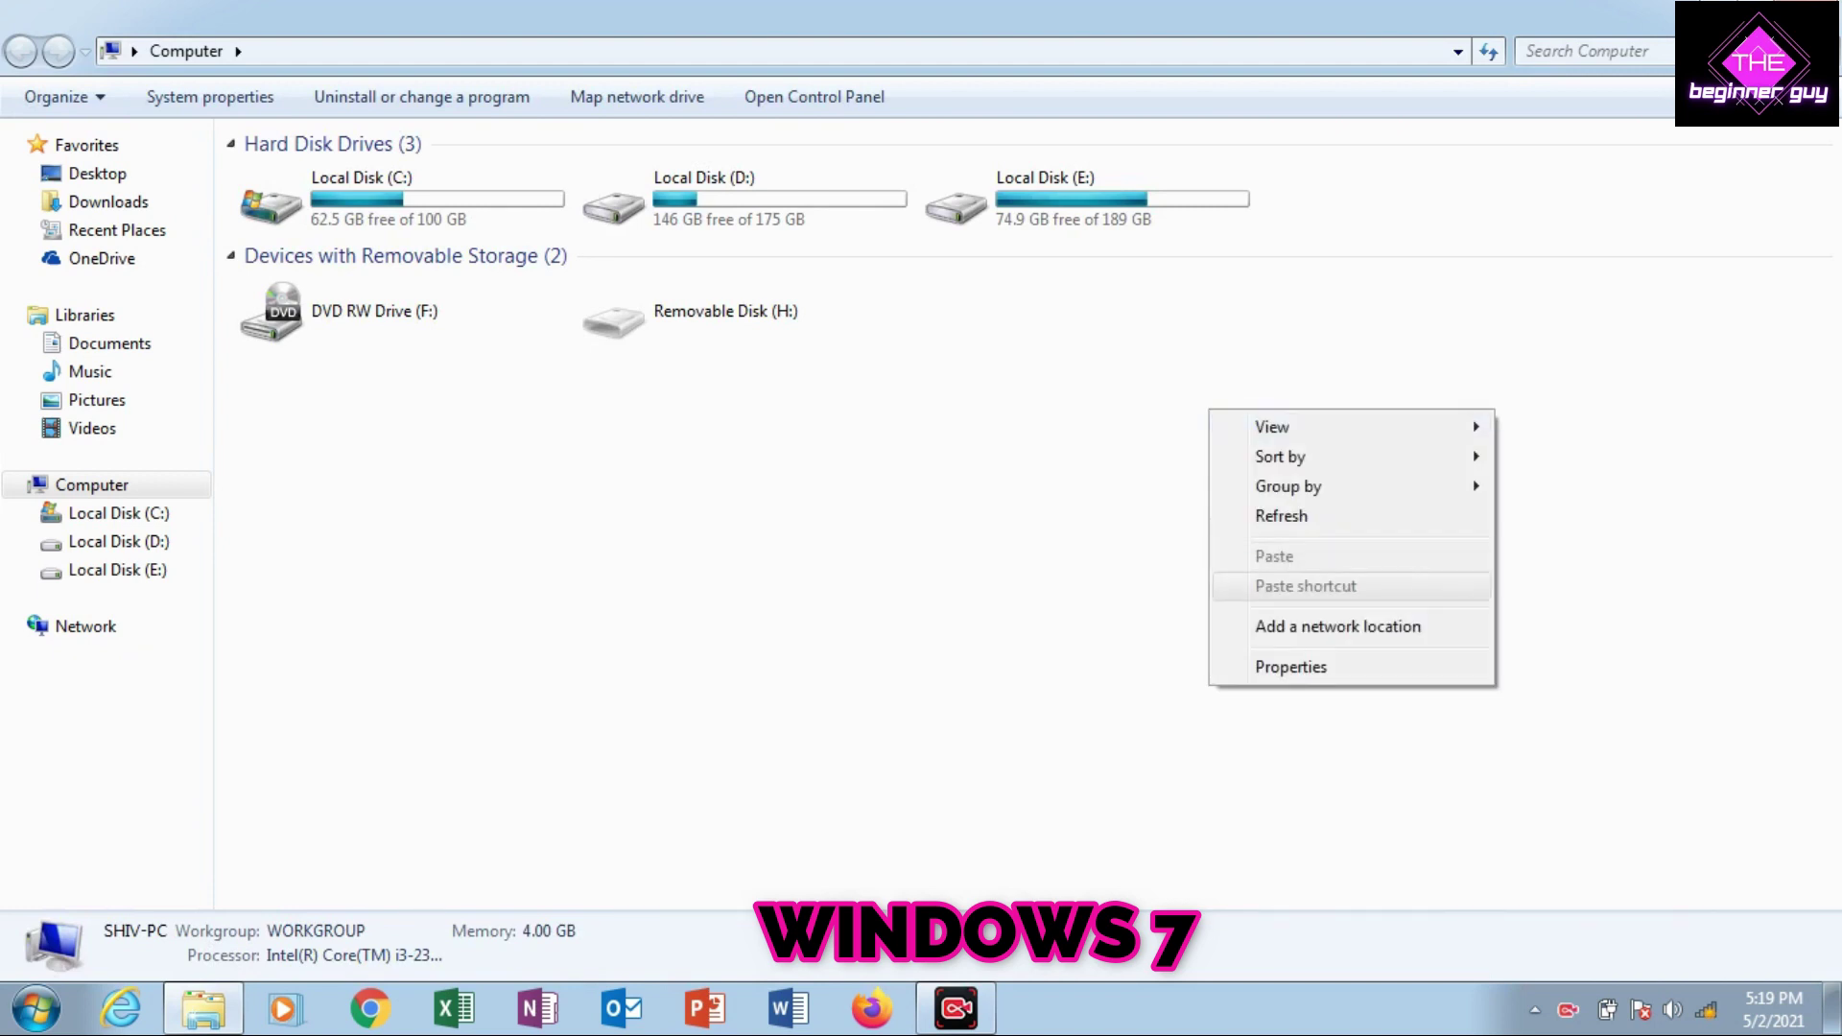
{"action": "left_click", "coordinate": [1291, 667]}
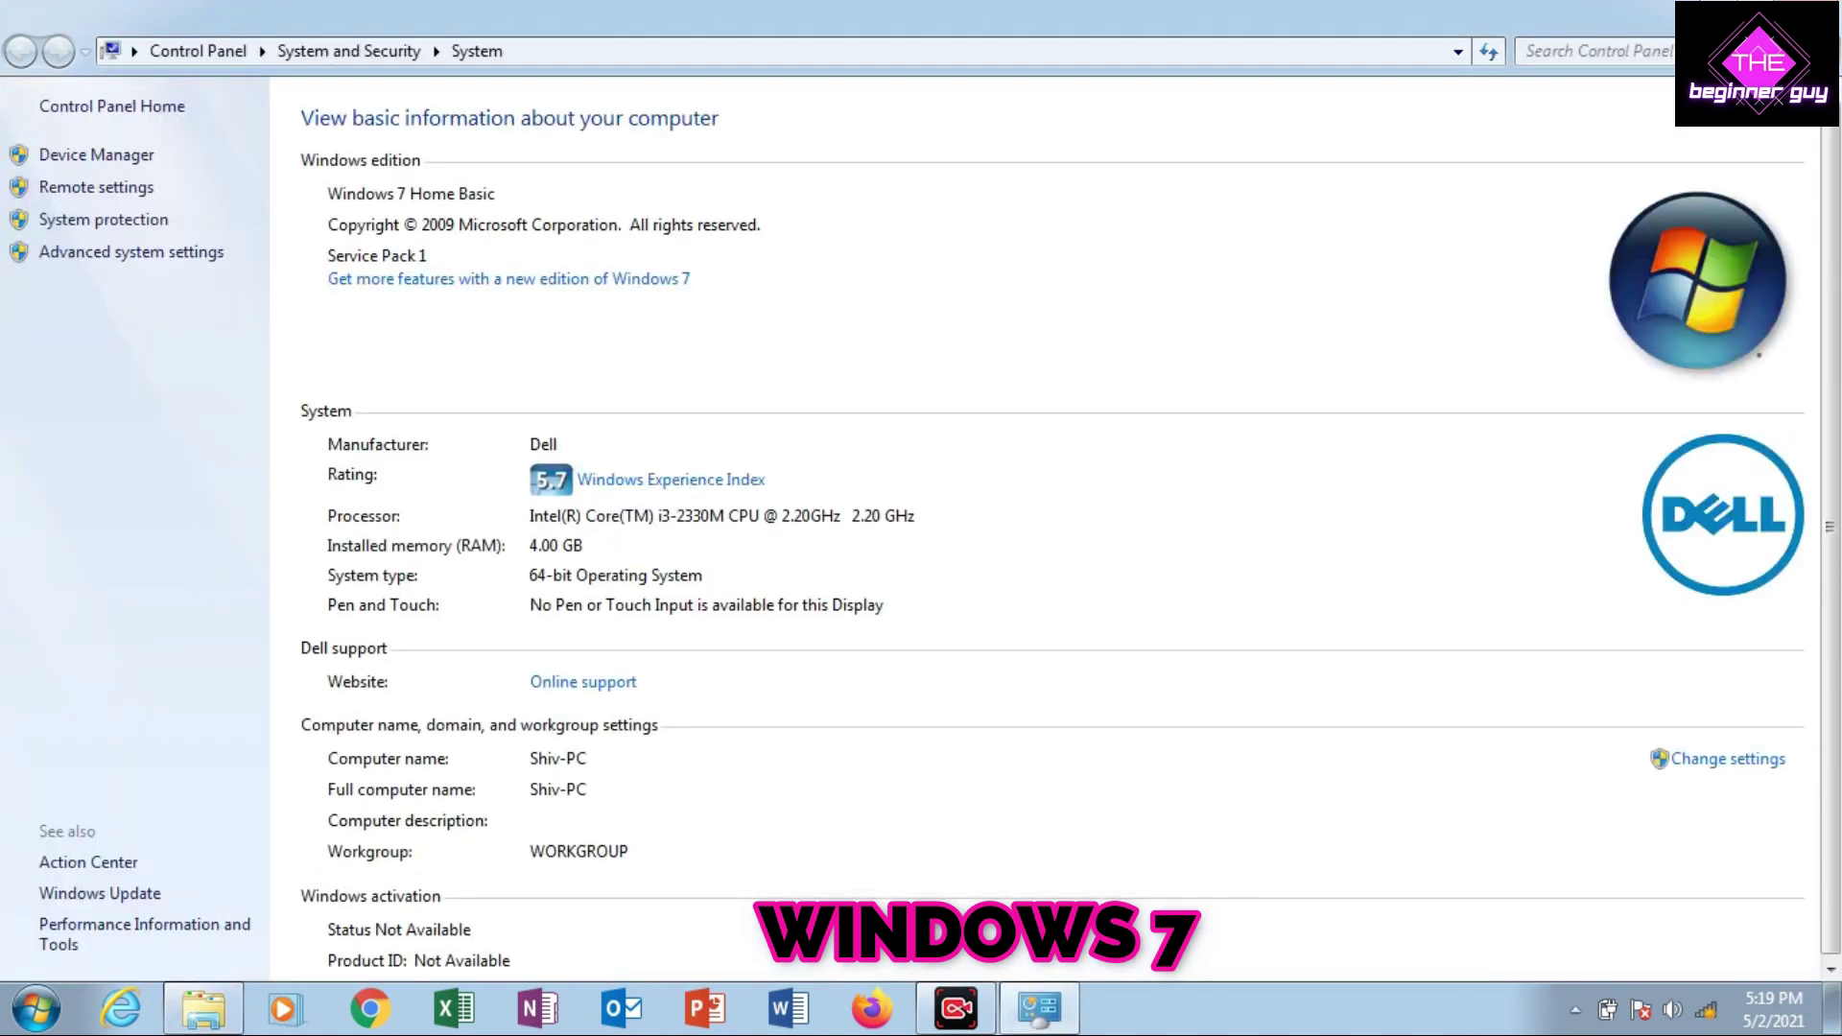
{"action": "key", "text": "alt+F4"}
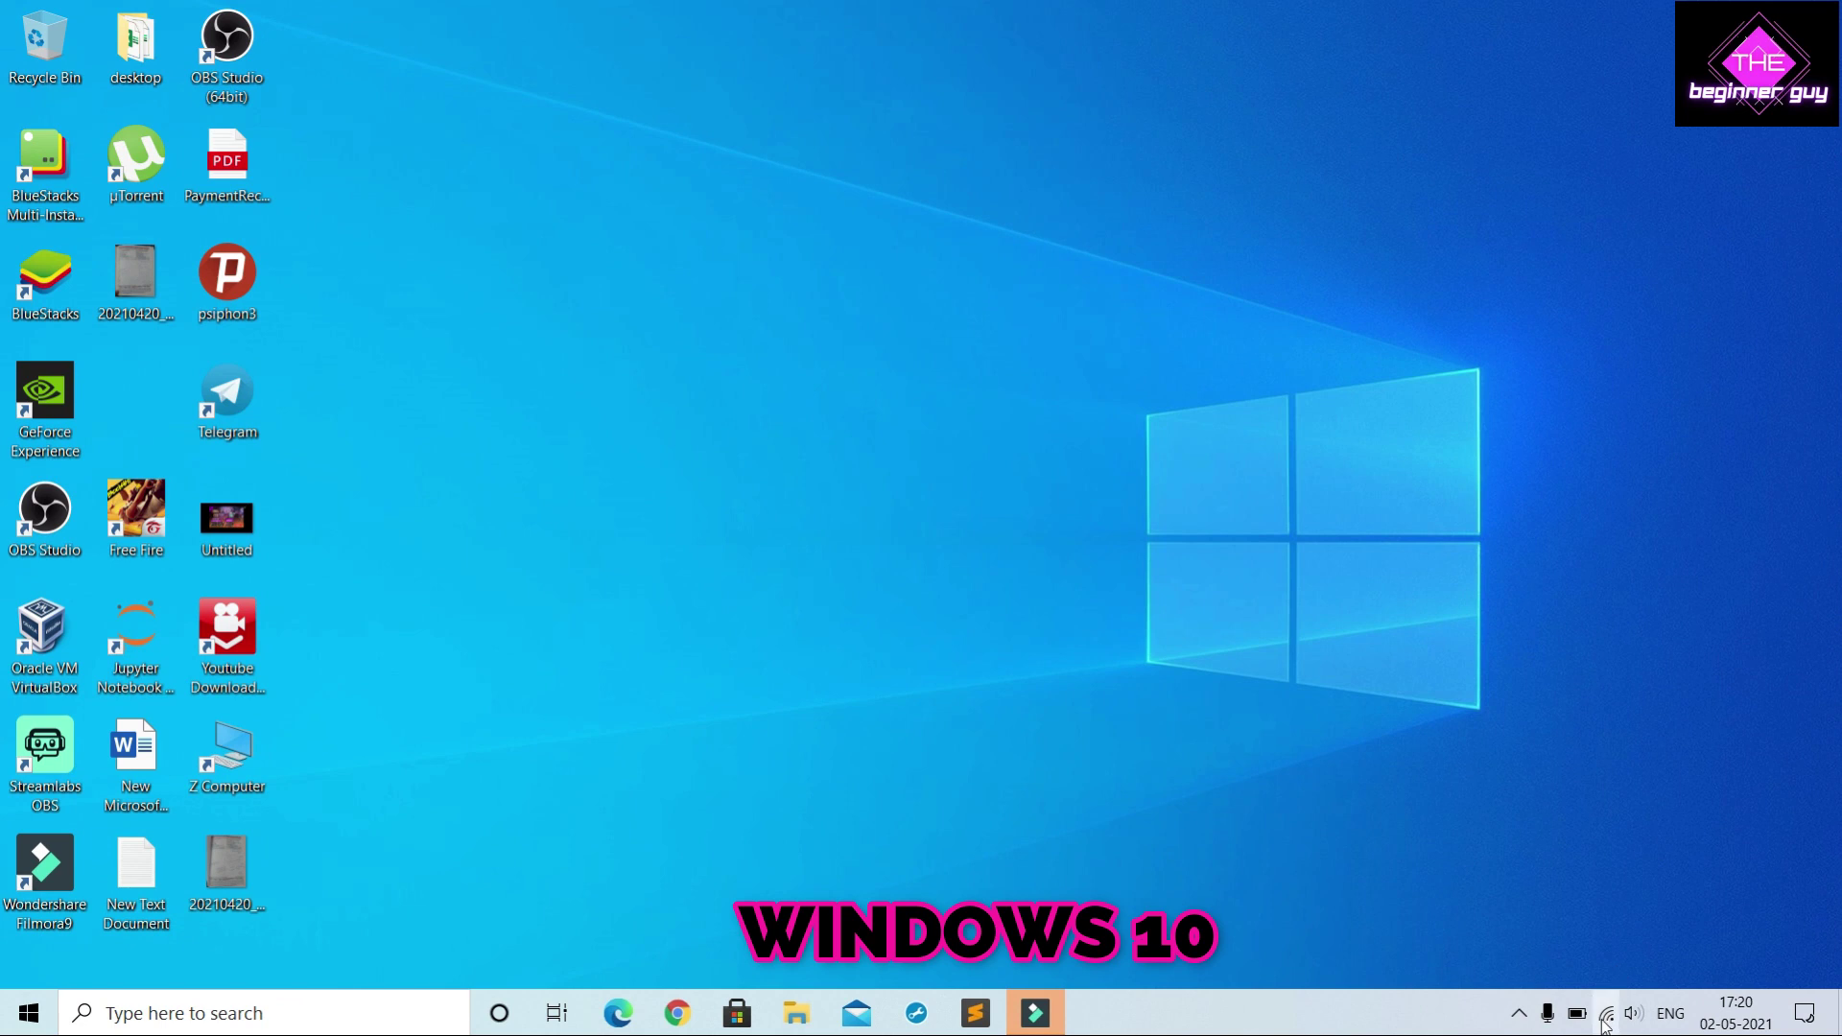
Turn Wi-Fi off and back on, then reconnect to the secured wireless network
{"action": "left_click", "coordinate": [1606, 1013]}
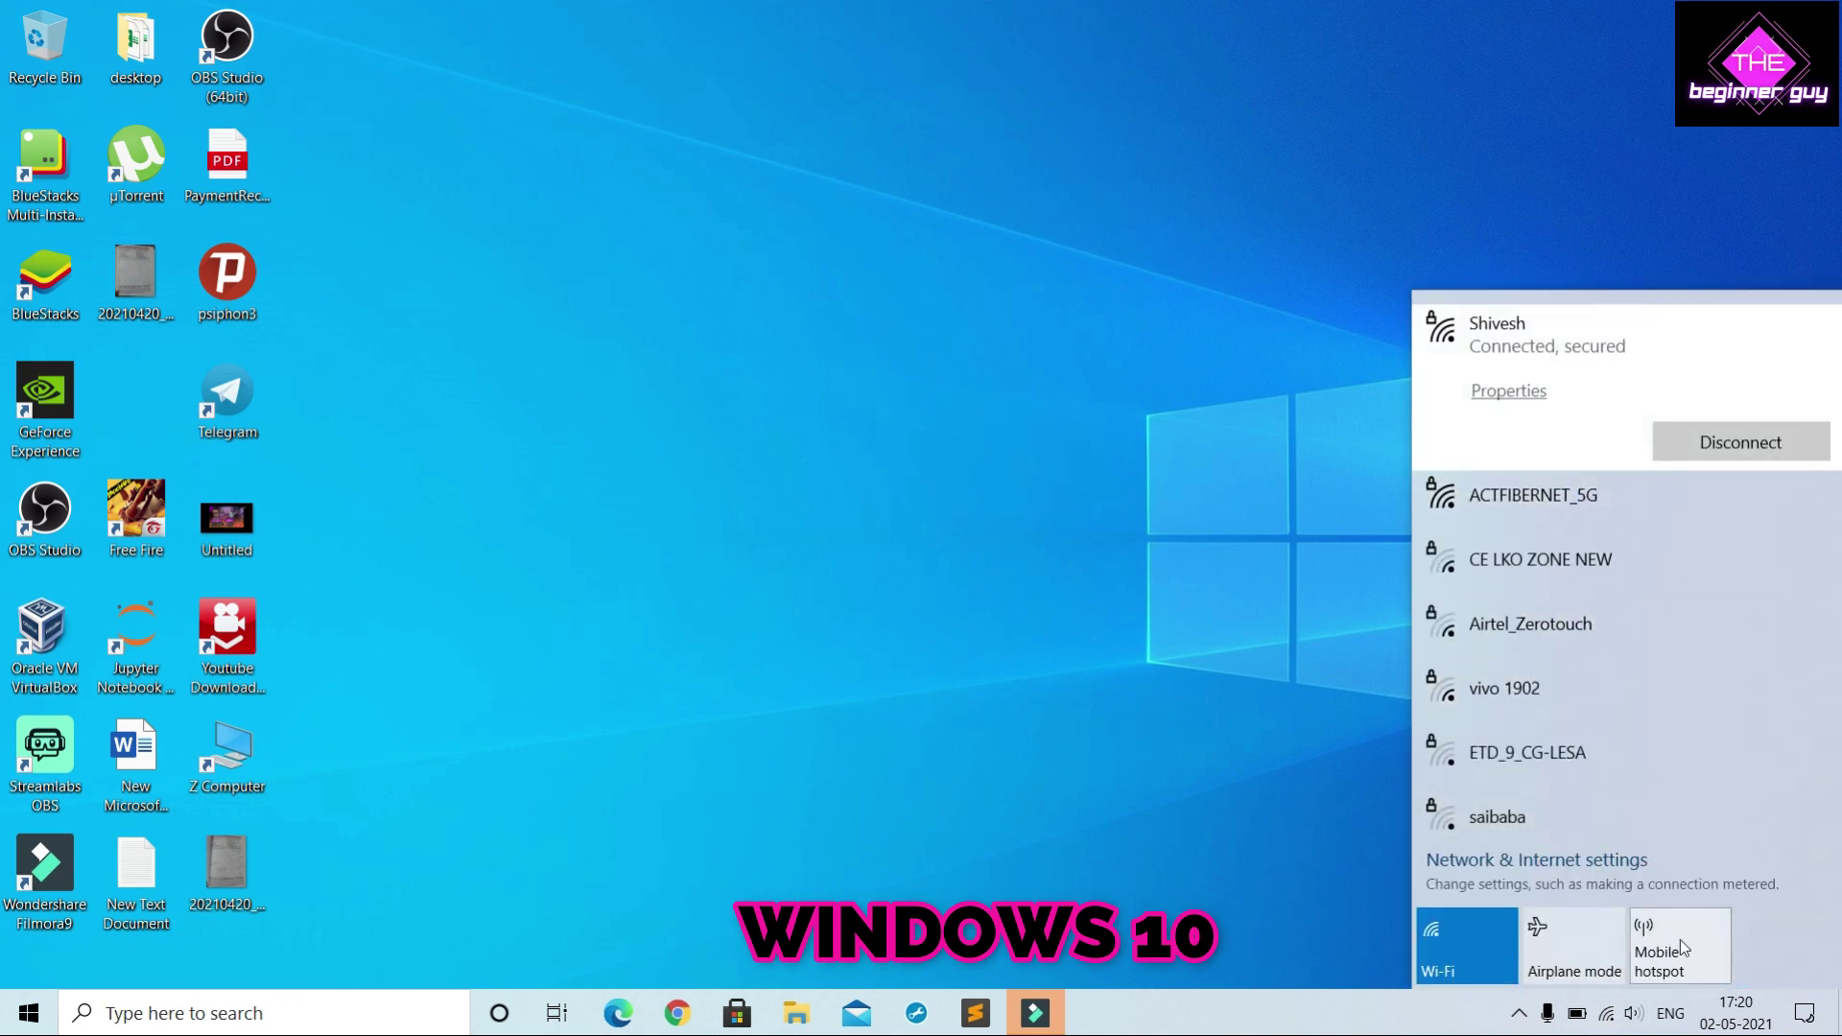
{"action": "left_click", "coordinate": [1447, 953]}
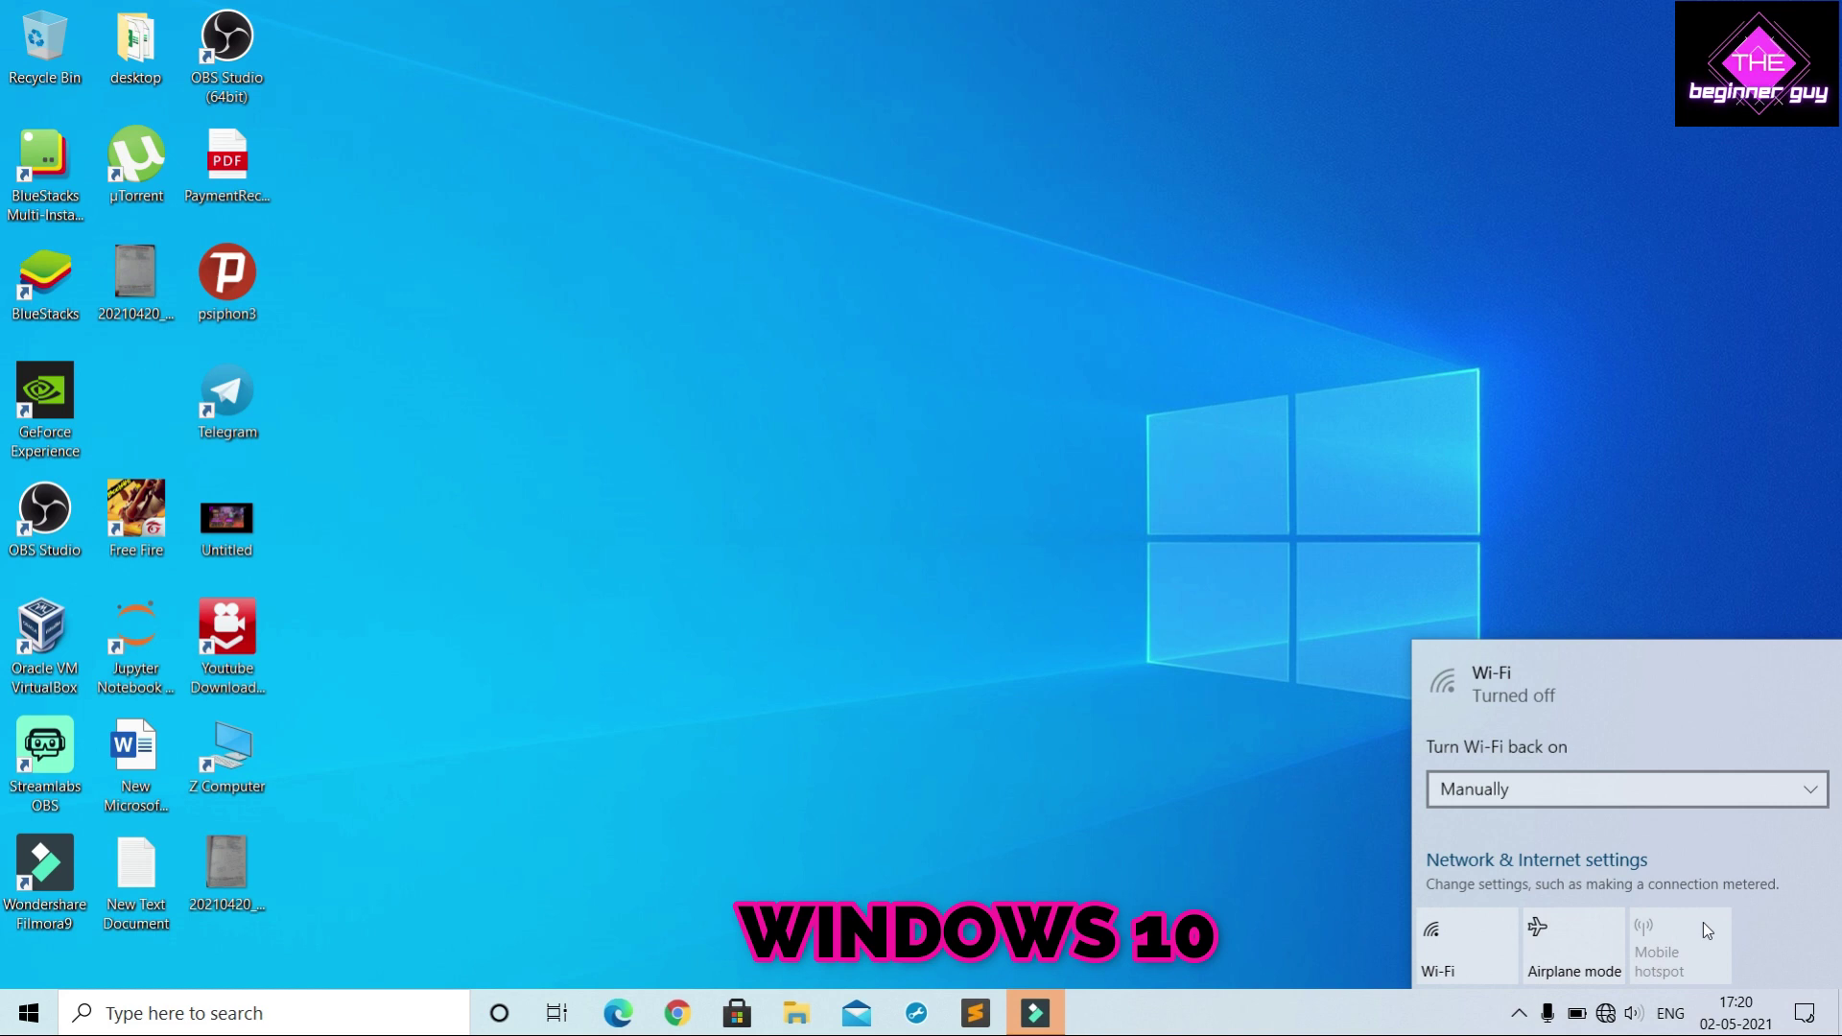
{"action": "left_click", "coordinate": [1484, 954]}
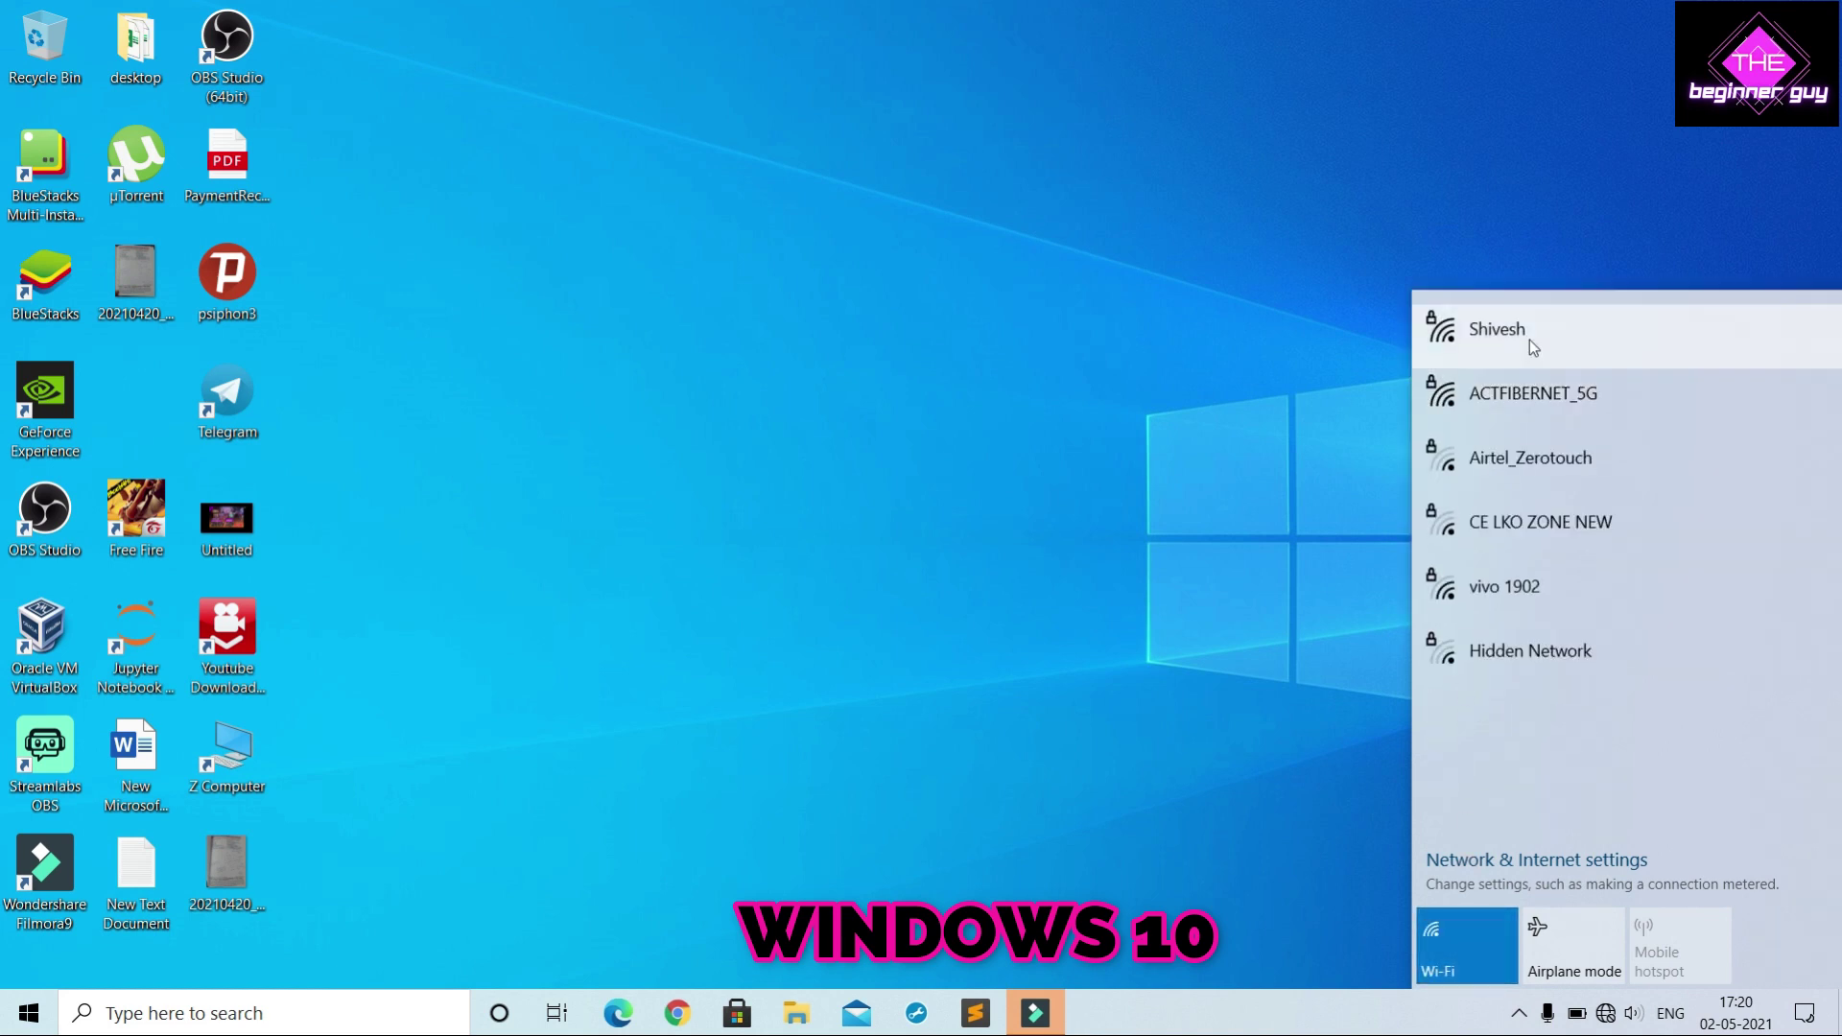
{"action": "left_click", "coordinate": [1530, 339]}
{"action": "left_click", "coordinate": [1751, 443]}
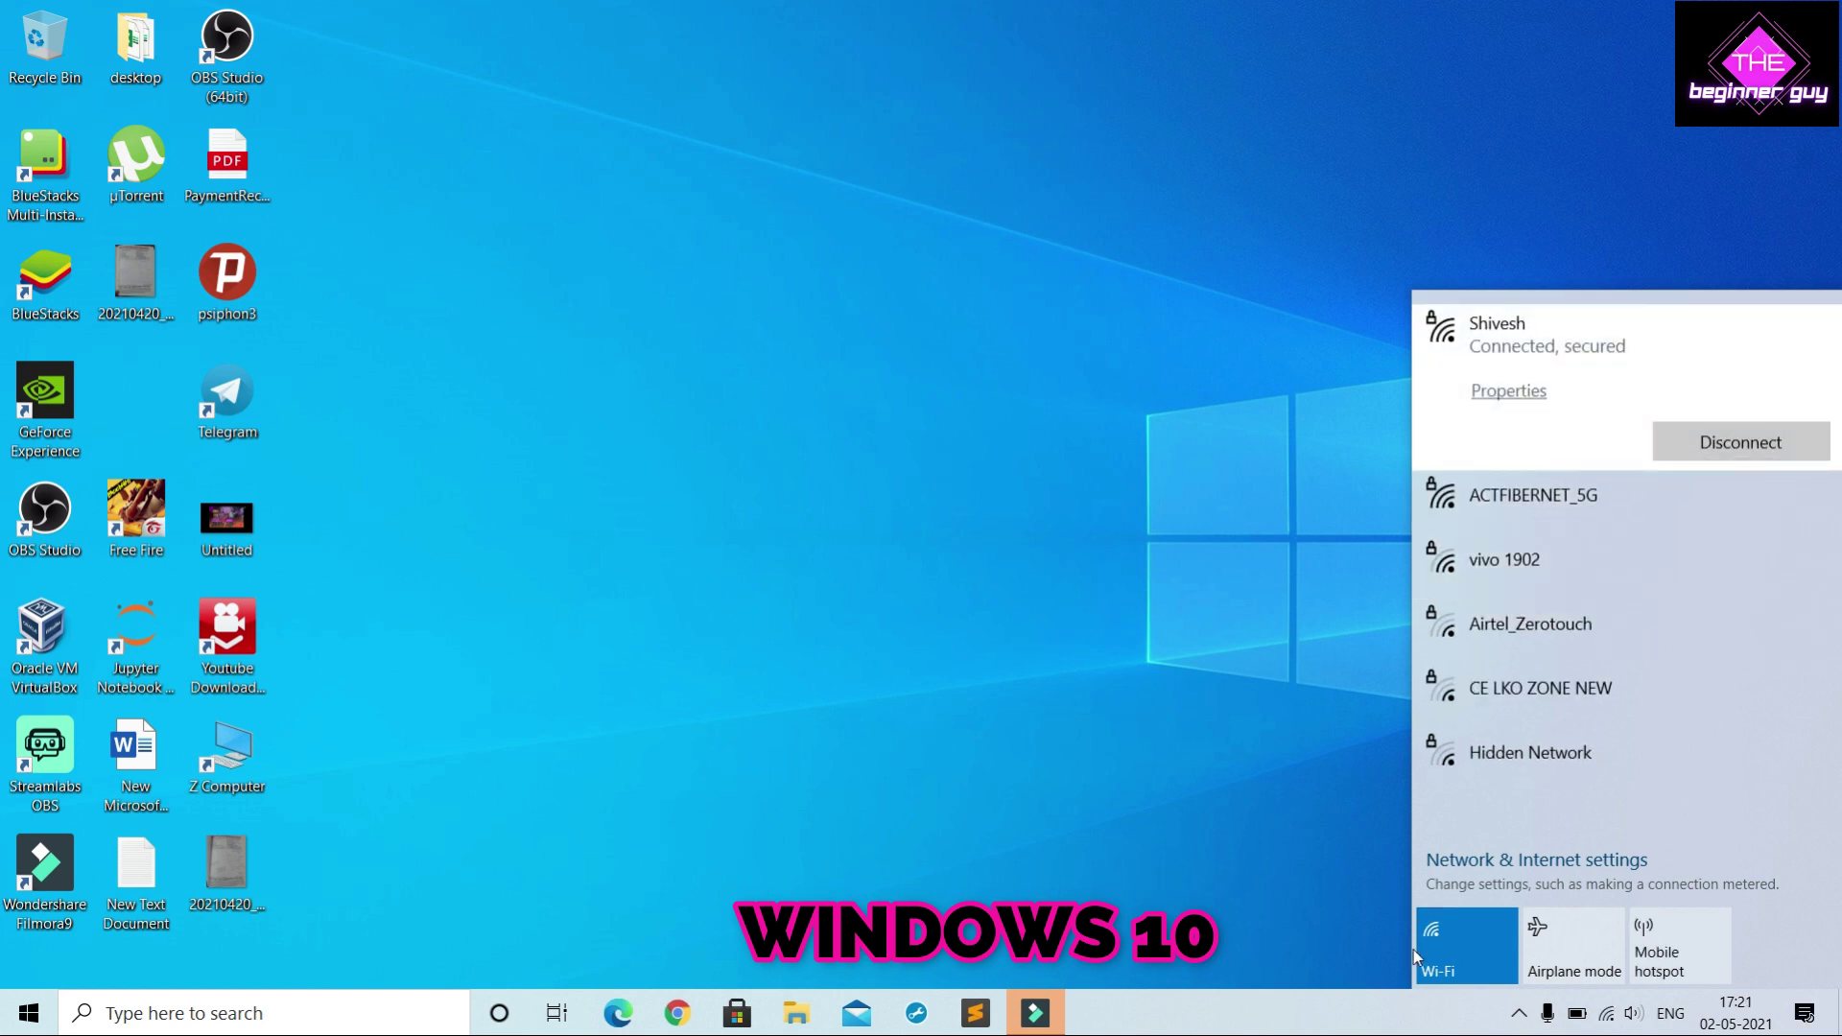
{"action": "left_click", "coordinate": [1286, 776]}
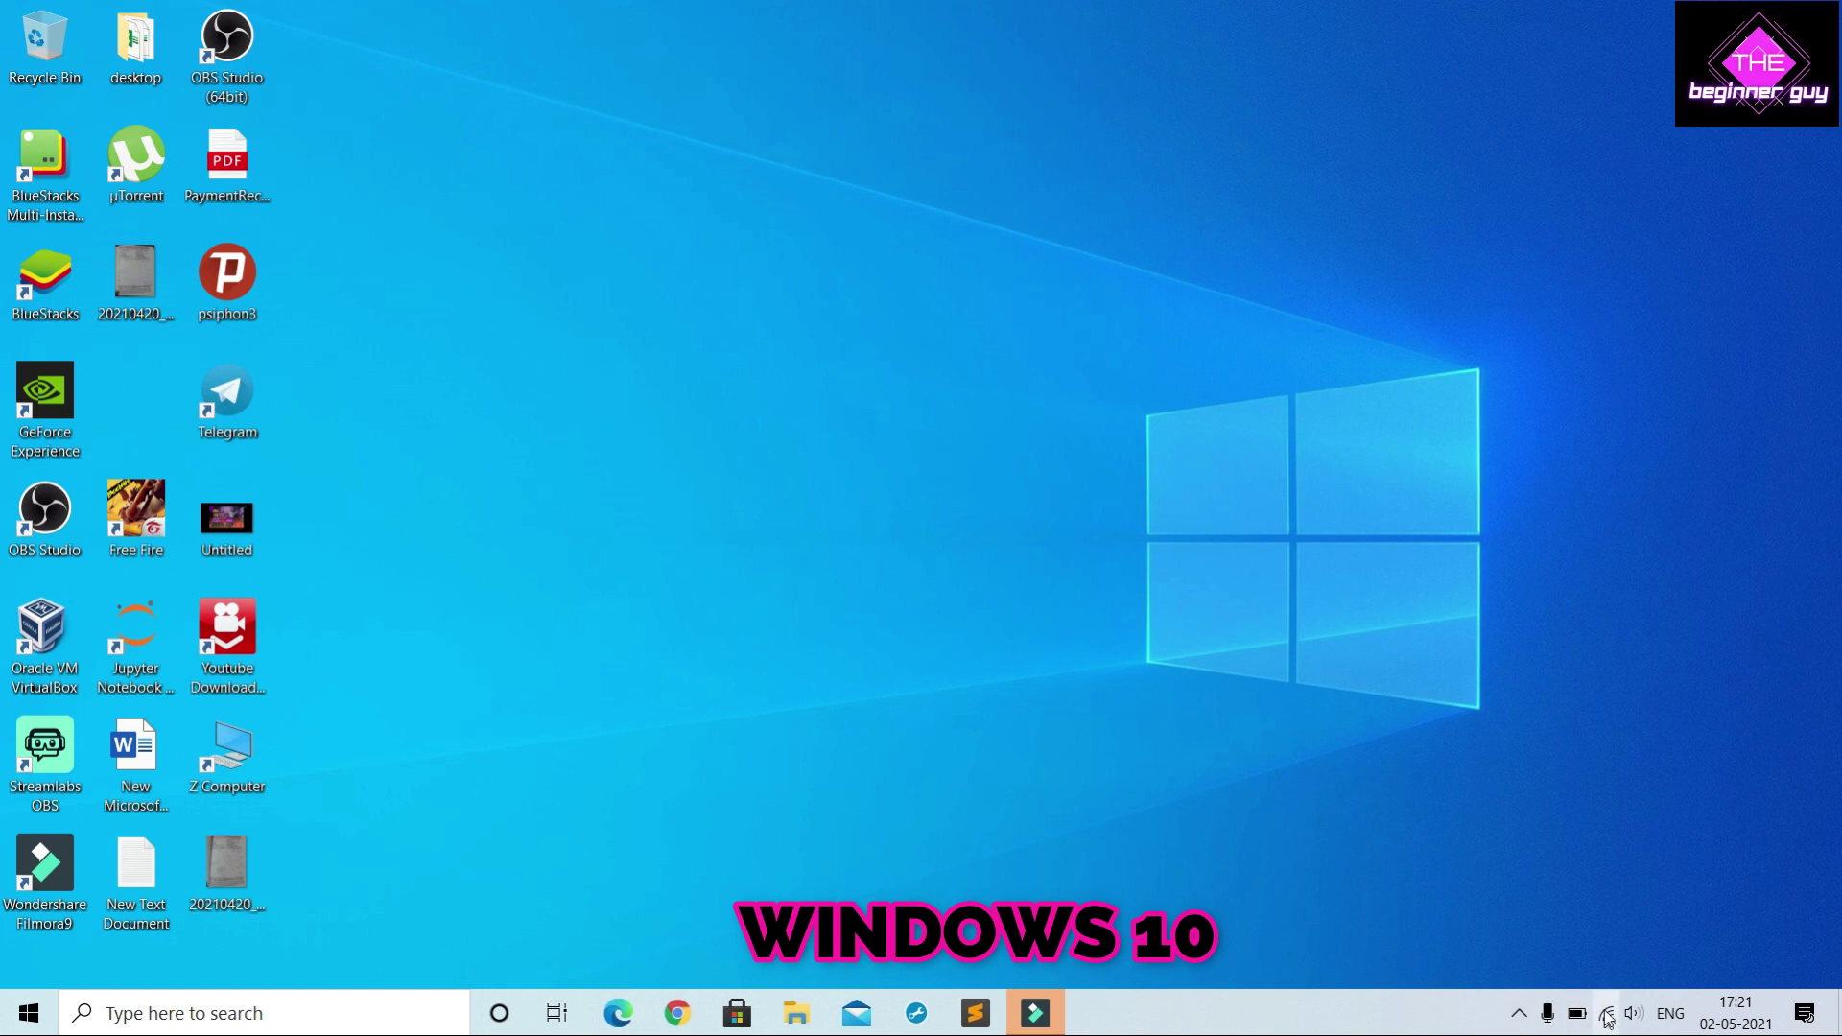
{"action": "left_click", "coordinate": [1607, 1015]}
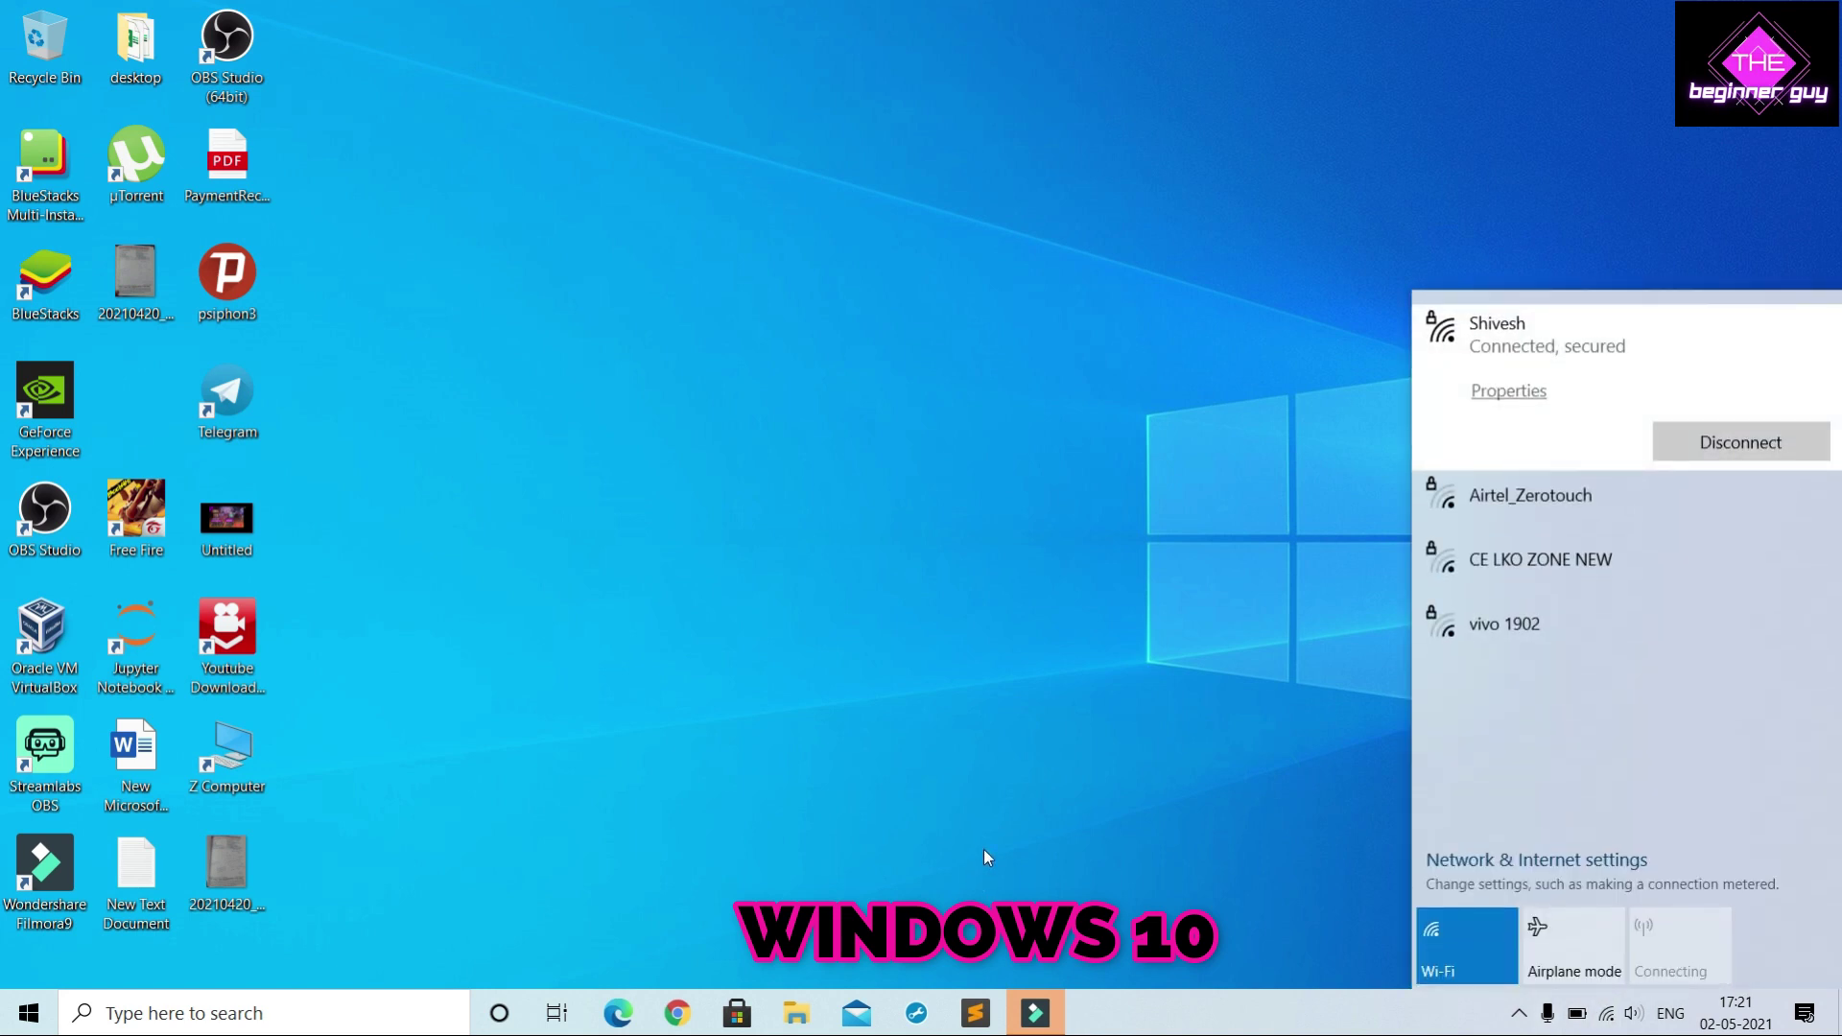
Save the mobile hotspot's network details with the band kept at 2.4 GHz
{"action": "right_click", "coordinate": [1706, 962]}
{"action": "left_click", "coordinate": [1766, 930]}
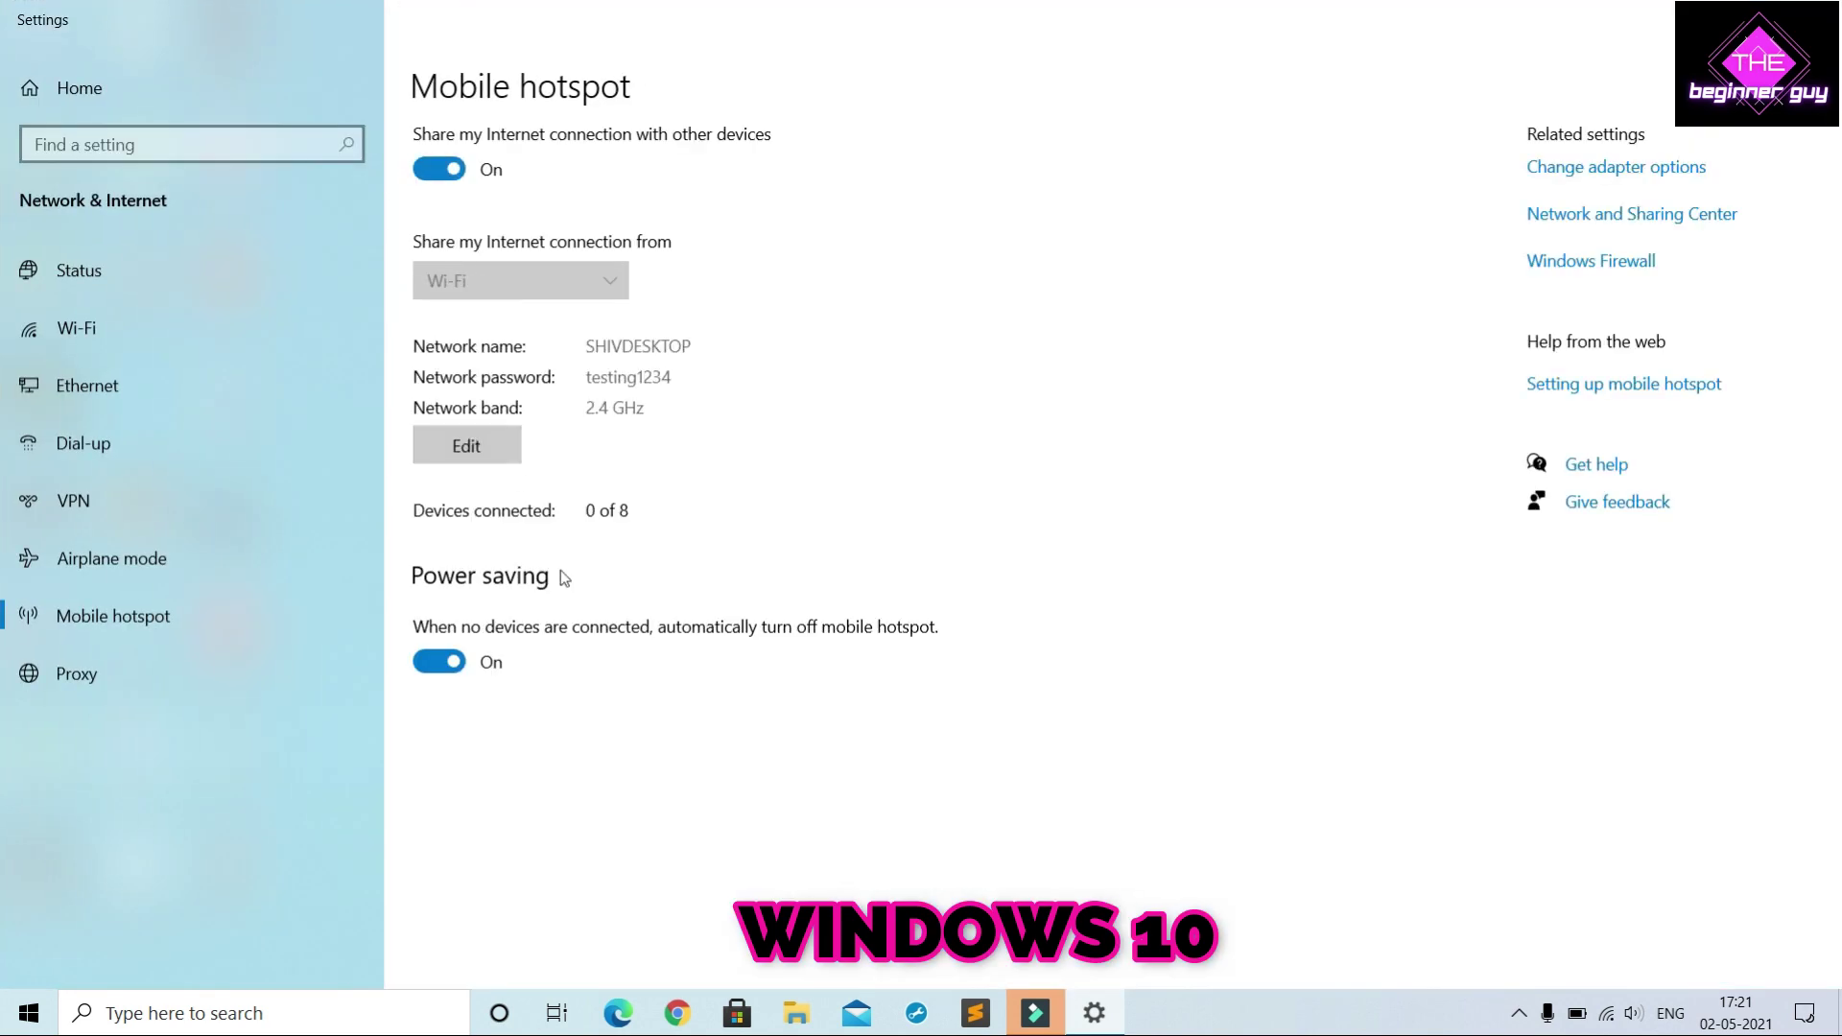
{"action": "left_click", "coordinate": [467, 445]}
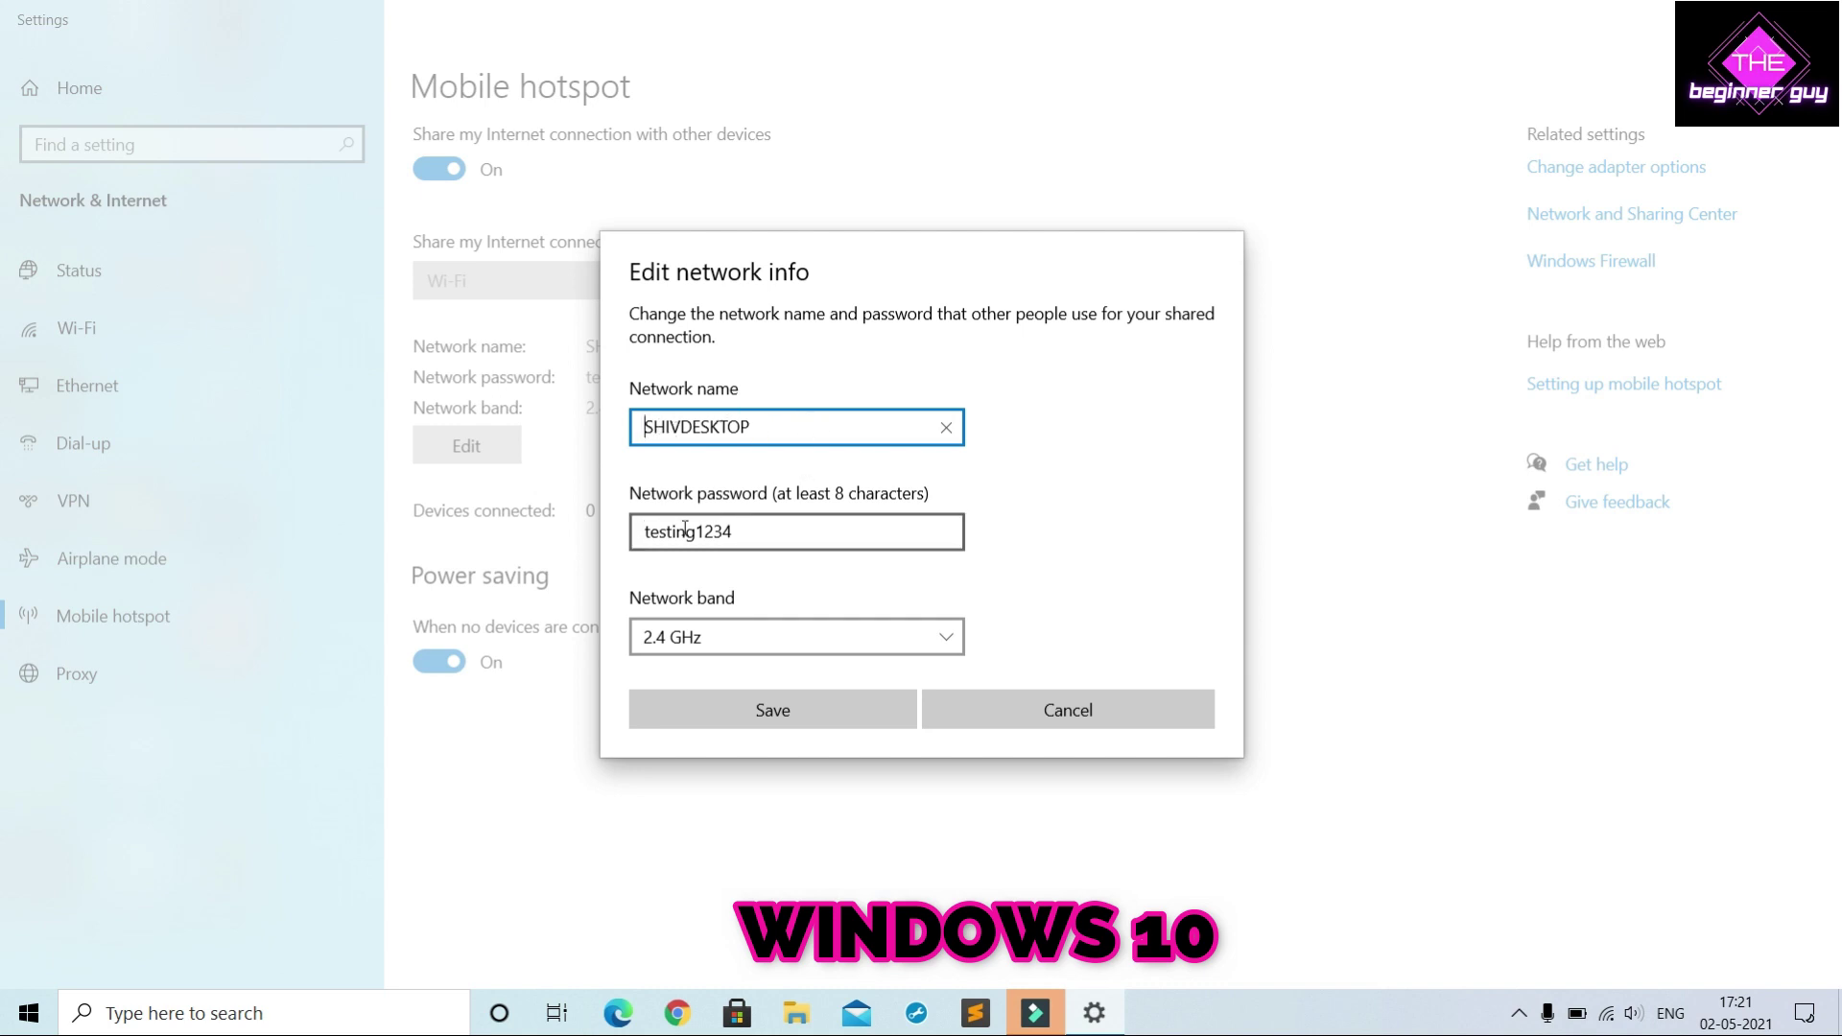
{"action": "left_click", "coordinate": [758, 633]}
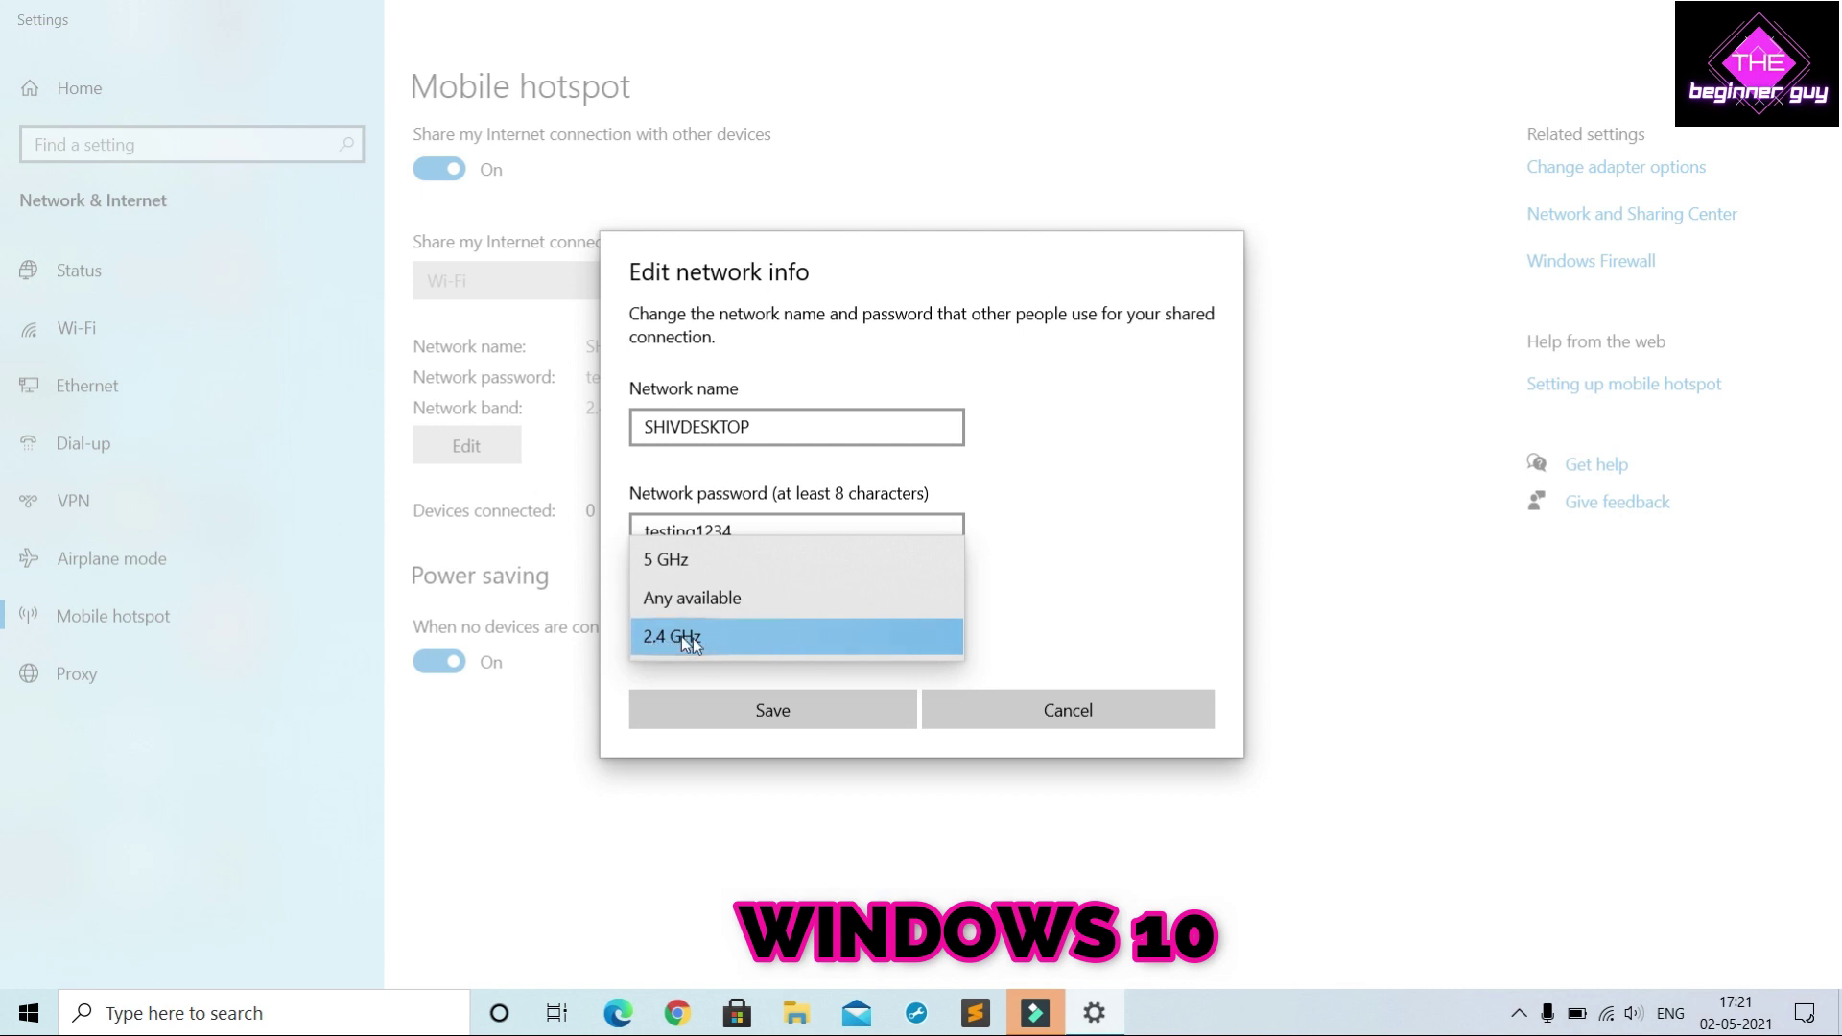
{"action": "left_click", "coordinate": [694, 641]}
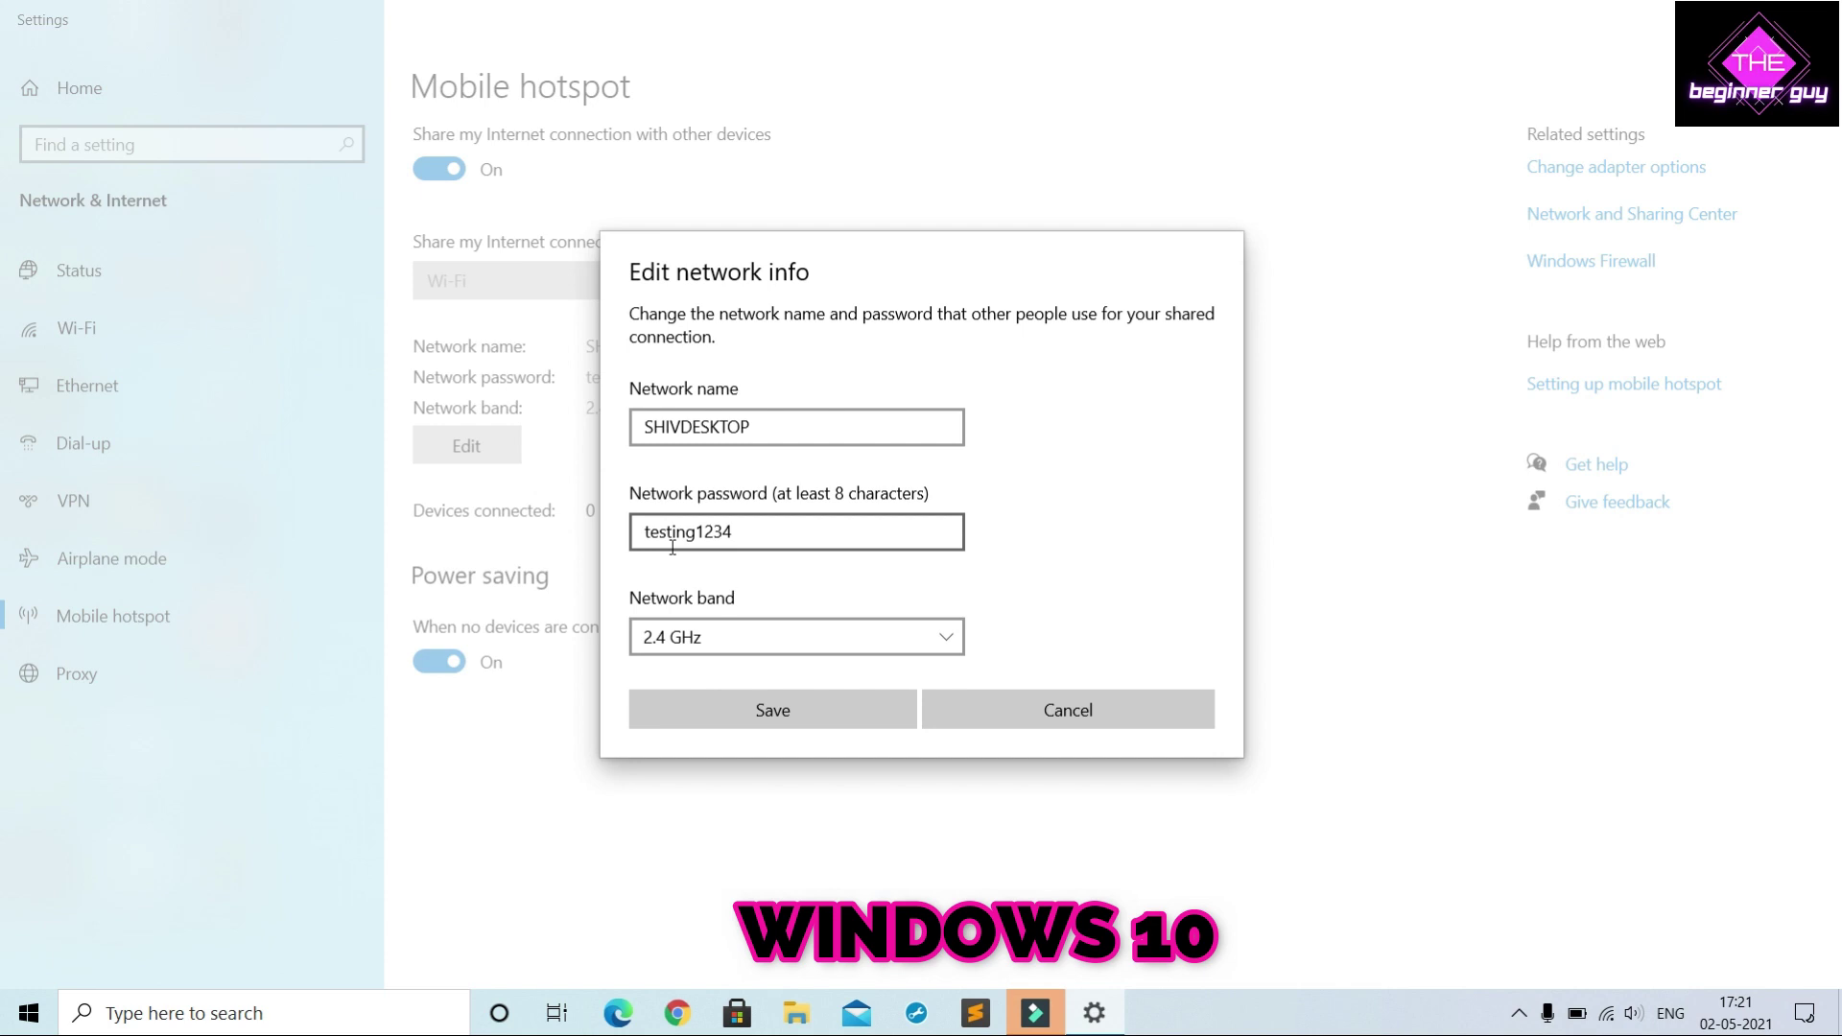
{"action": "left_click", "coordinate": [814, 712]}
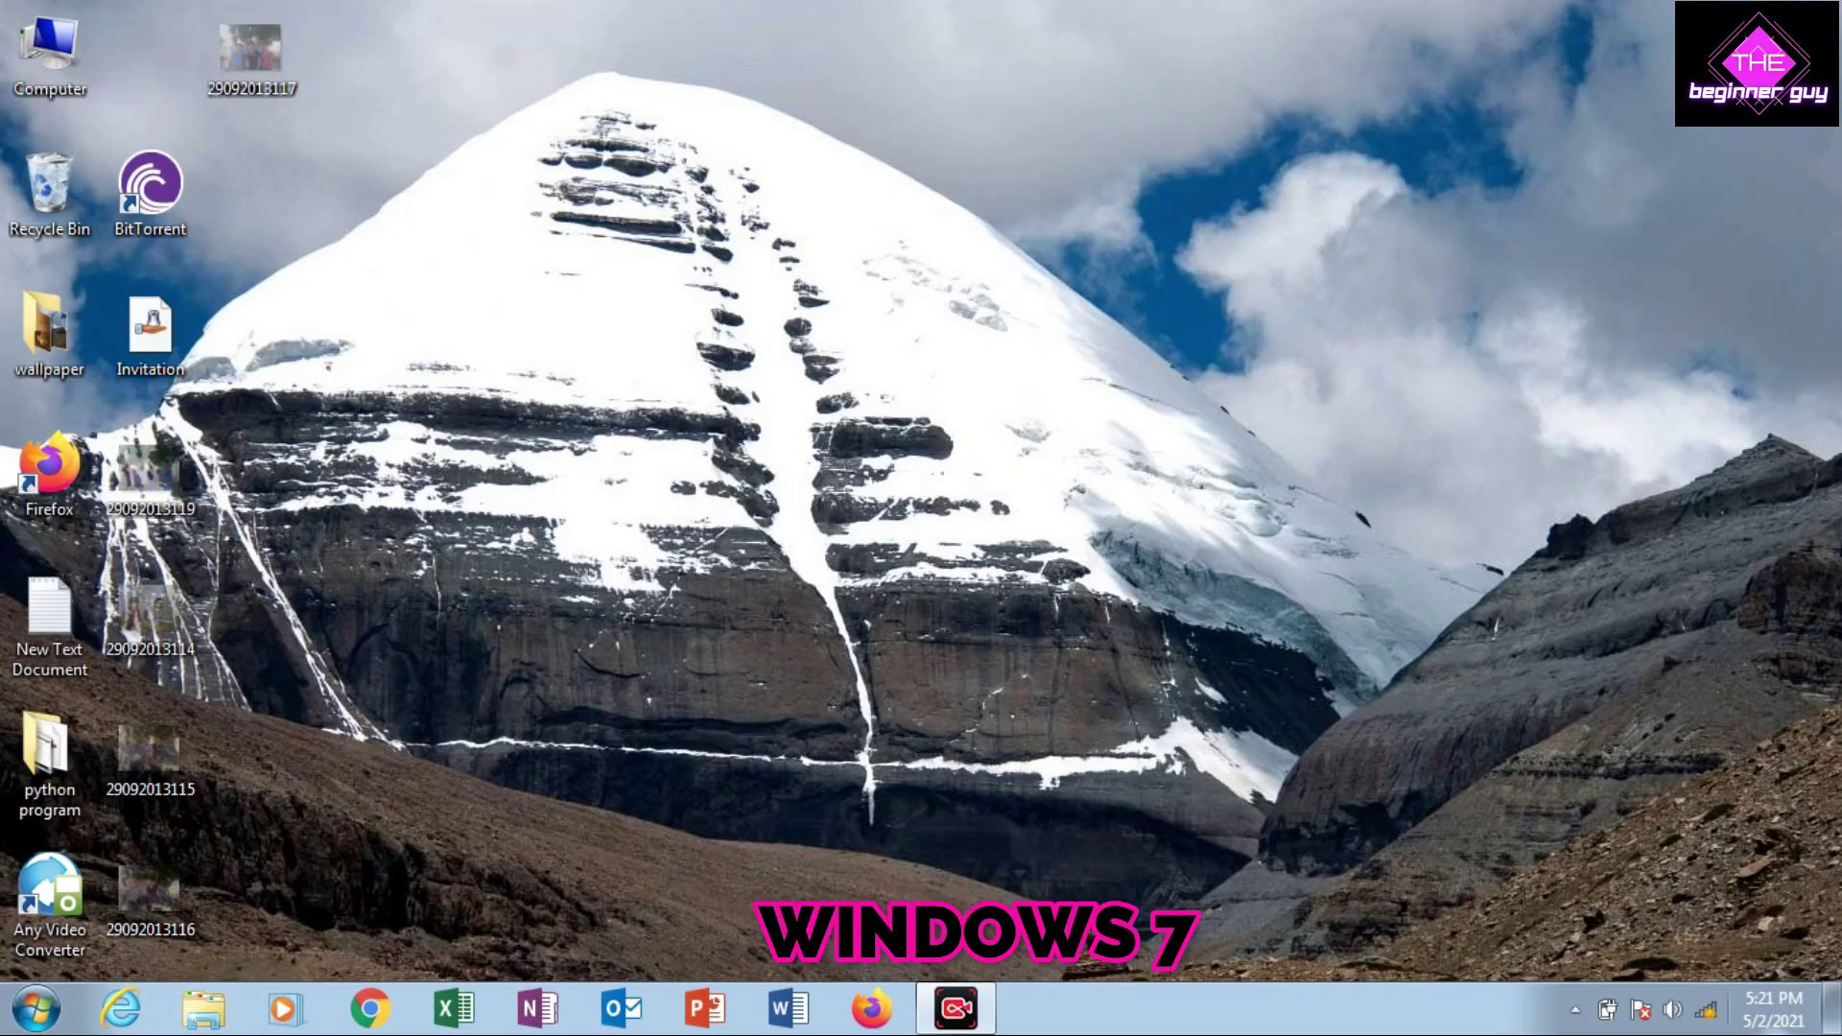
Connect the Windows 7 PC to the Windows 10 hotspot, entering its security key
{"action": "left_click", "coordinate": [1706, 1009]}
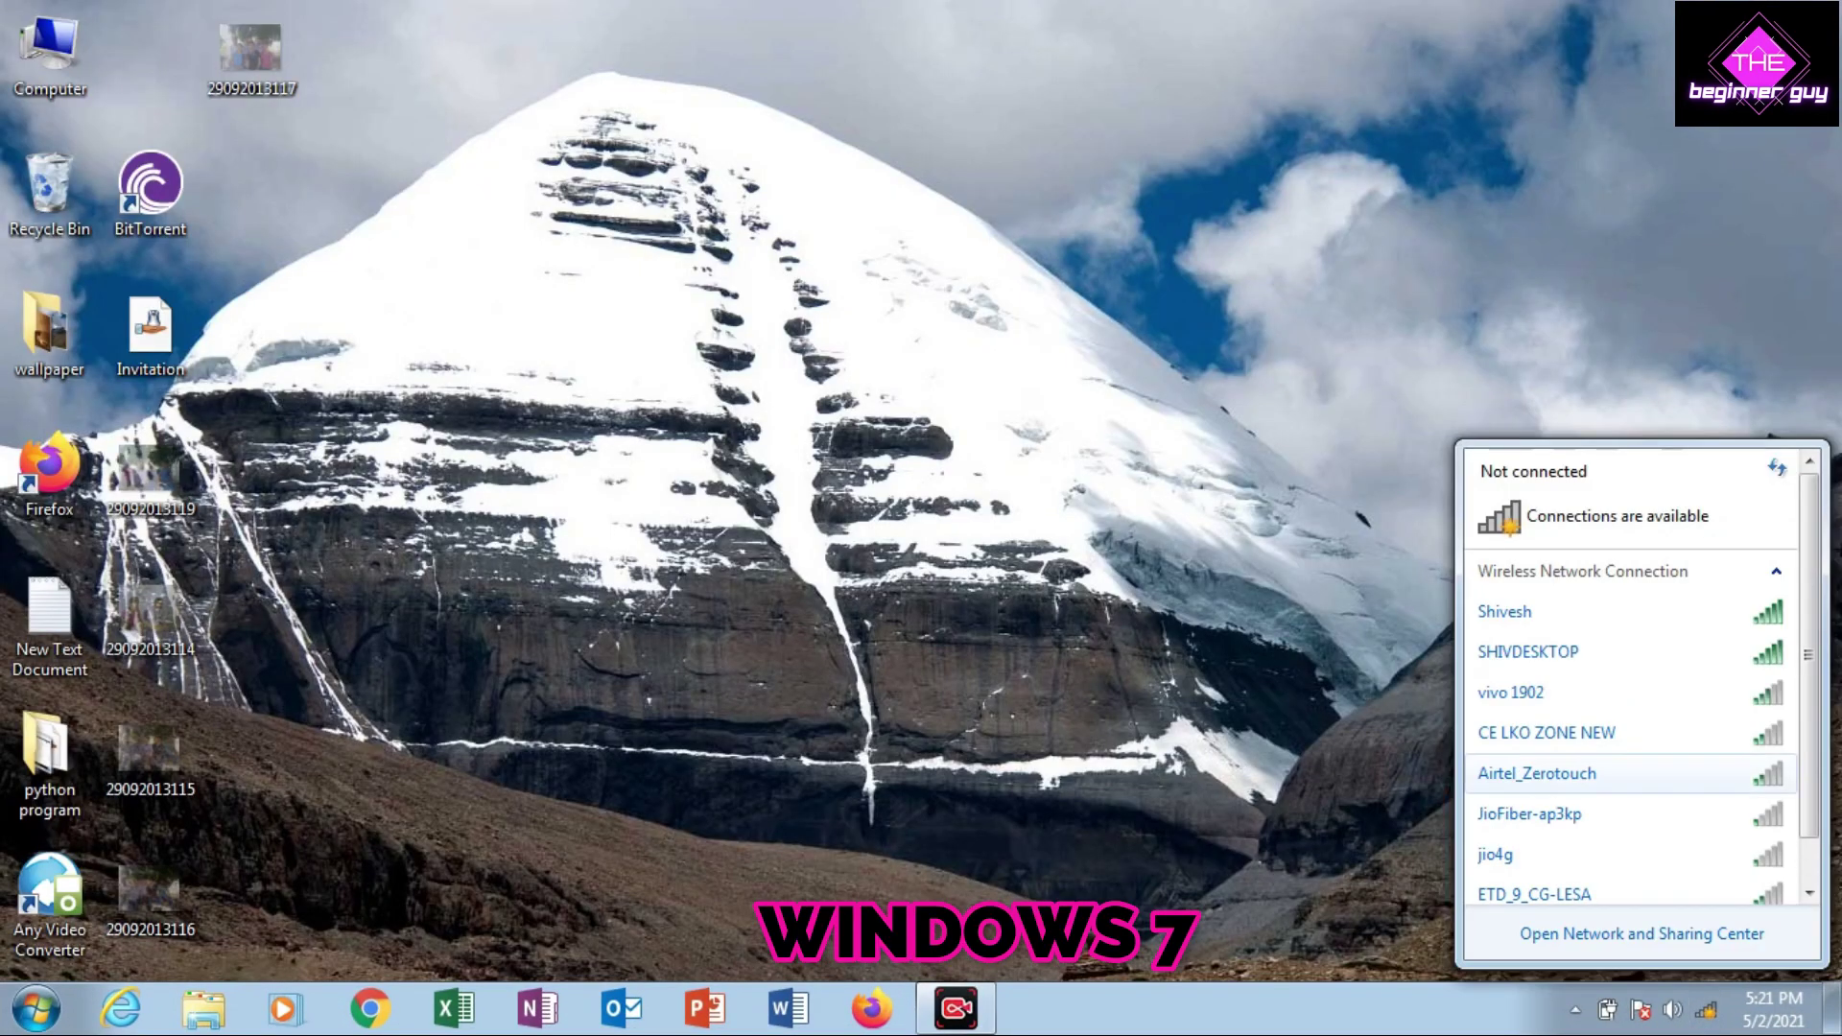
{"action": "left_click", "coordinate": [1623, 653]}
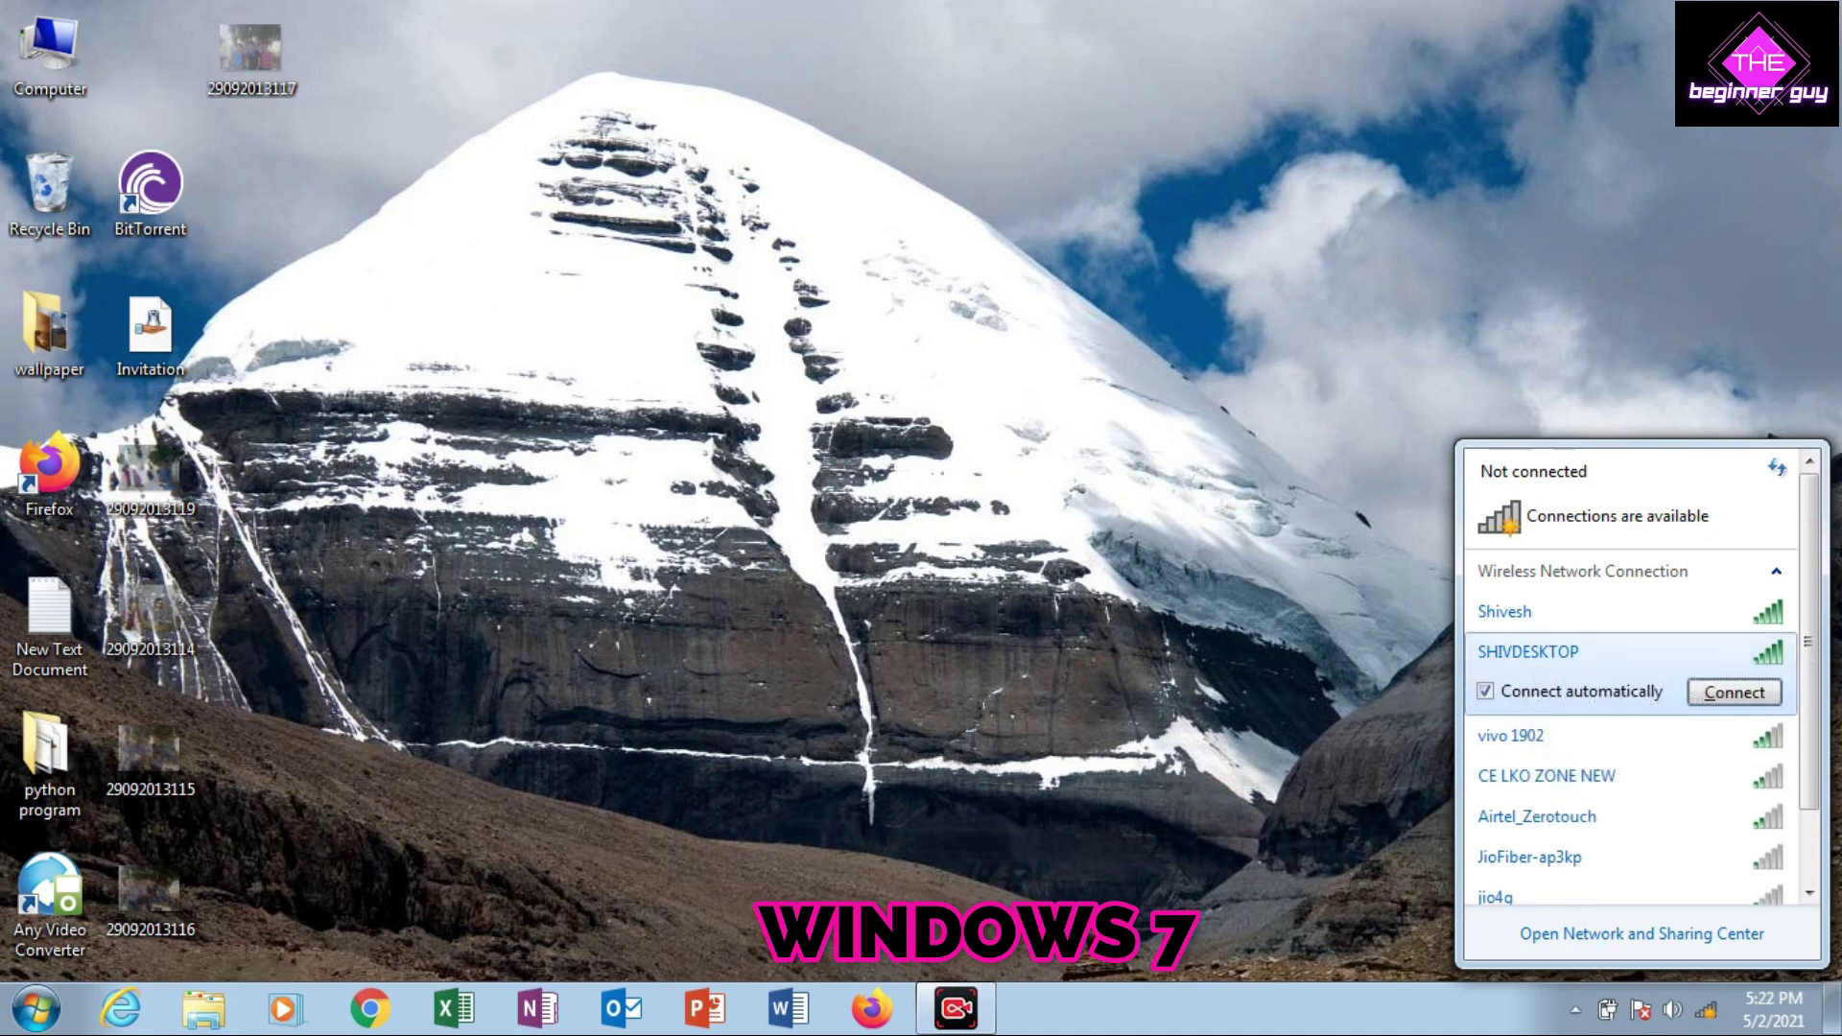
{"action": "left_click", "coordinate": [1735, 691]}
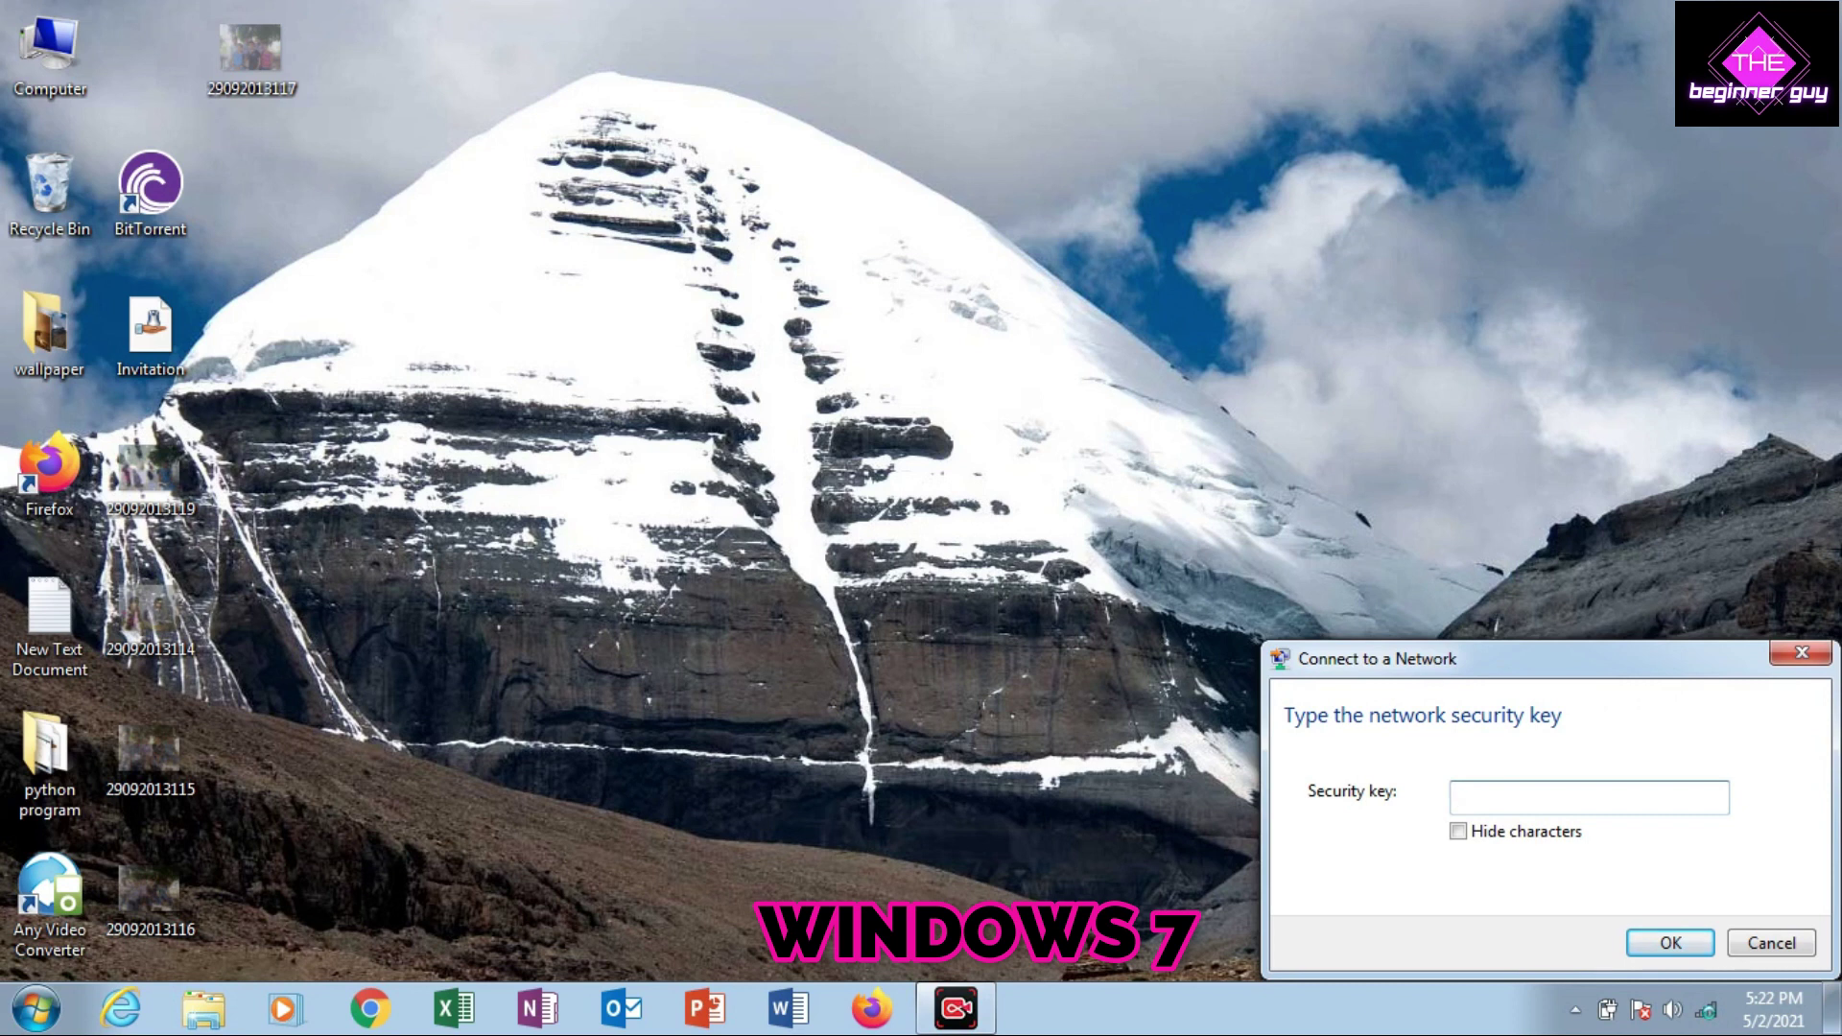
{"action": "type", "text": "1234"}
{"action": "key", "text": "Return"}
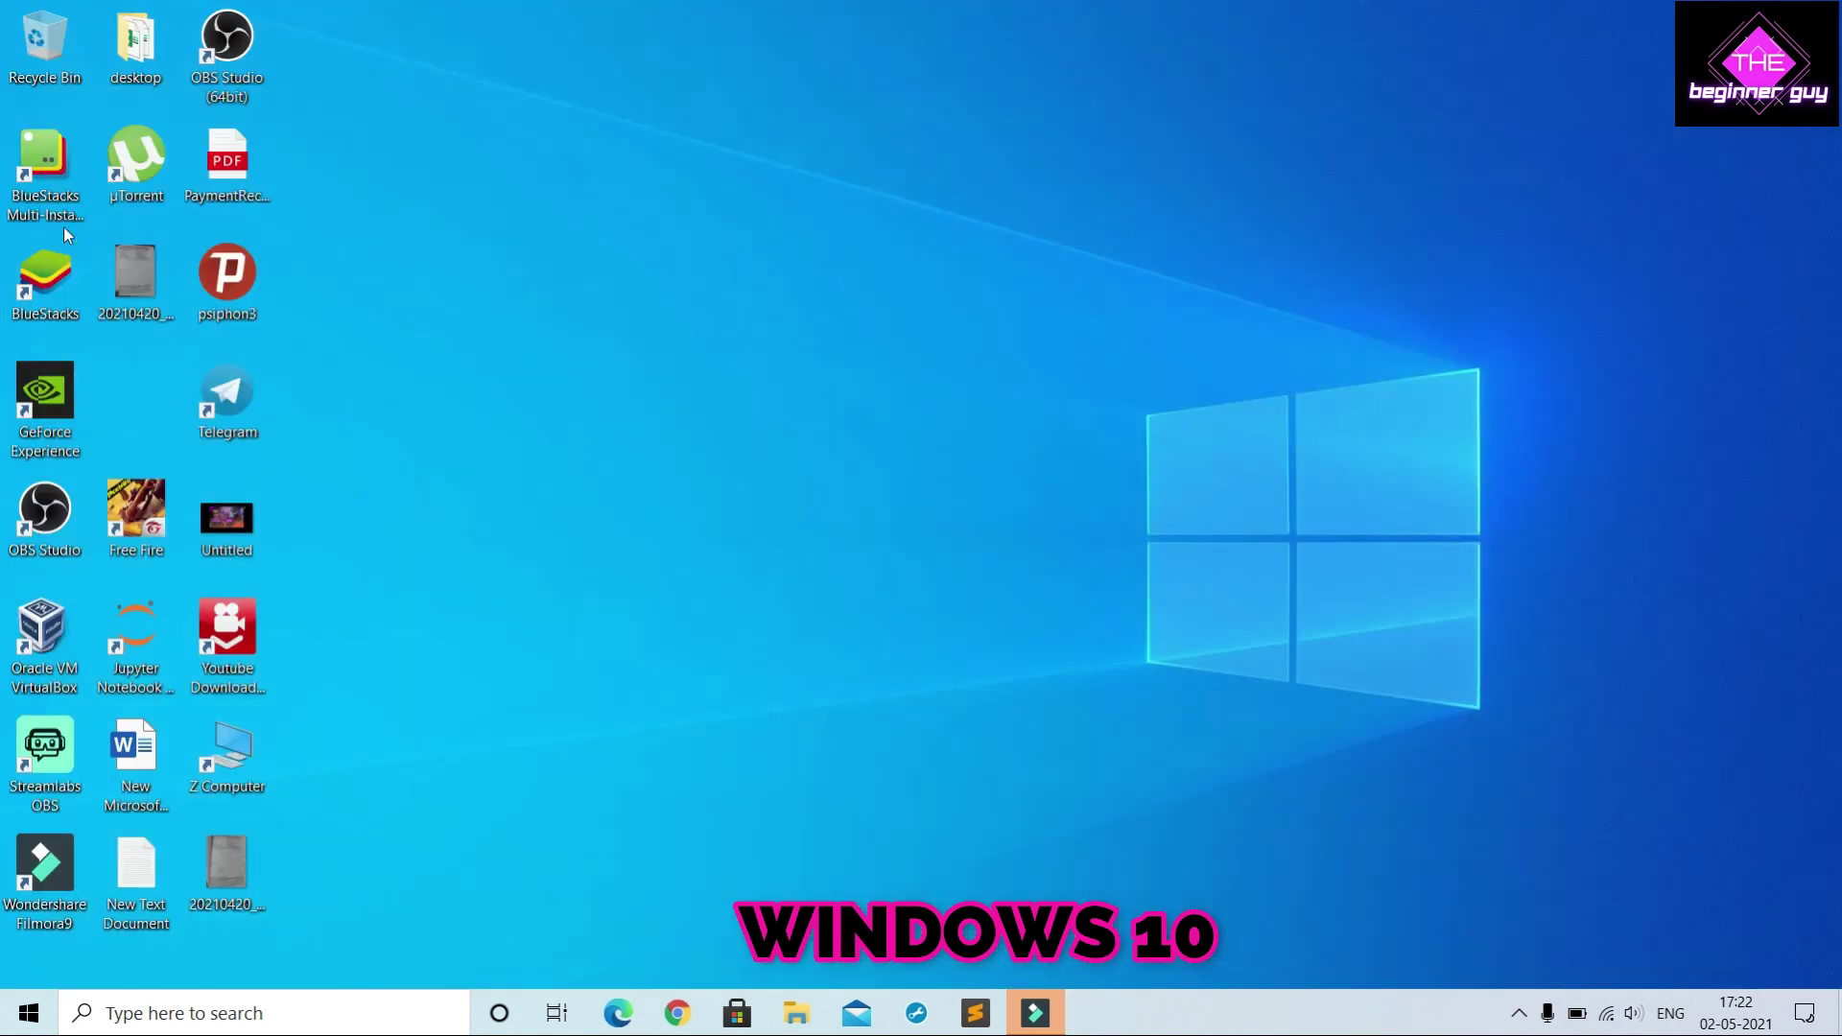
Open This PC in File Explorer once the Windows 7 PC shows connected at 192.168.137.160
{"action": "key", "text": "super+e"}
Maximize File Explorer and browse the computers listed under Network
{"action": "left_click", "coordinate": [1709, 232]}
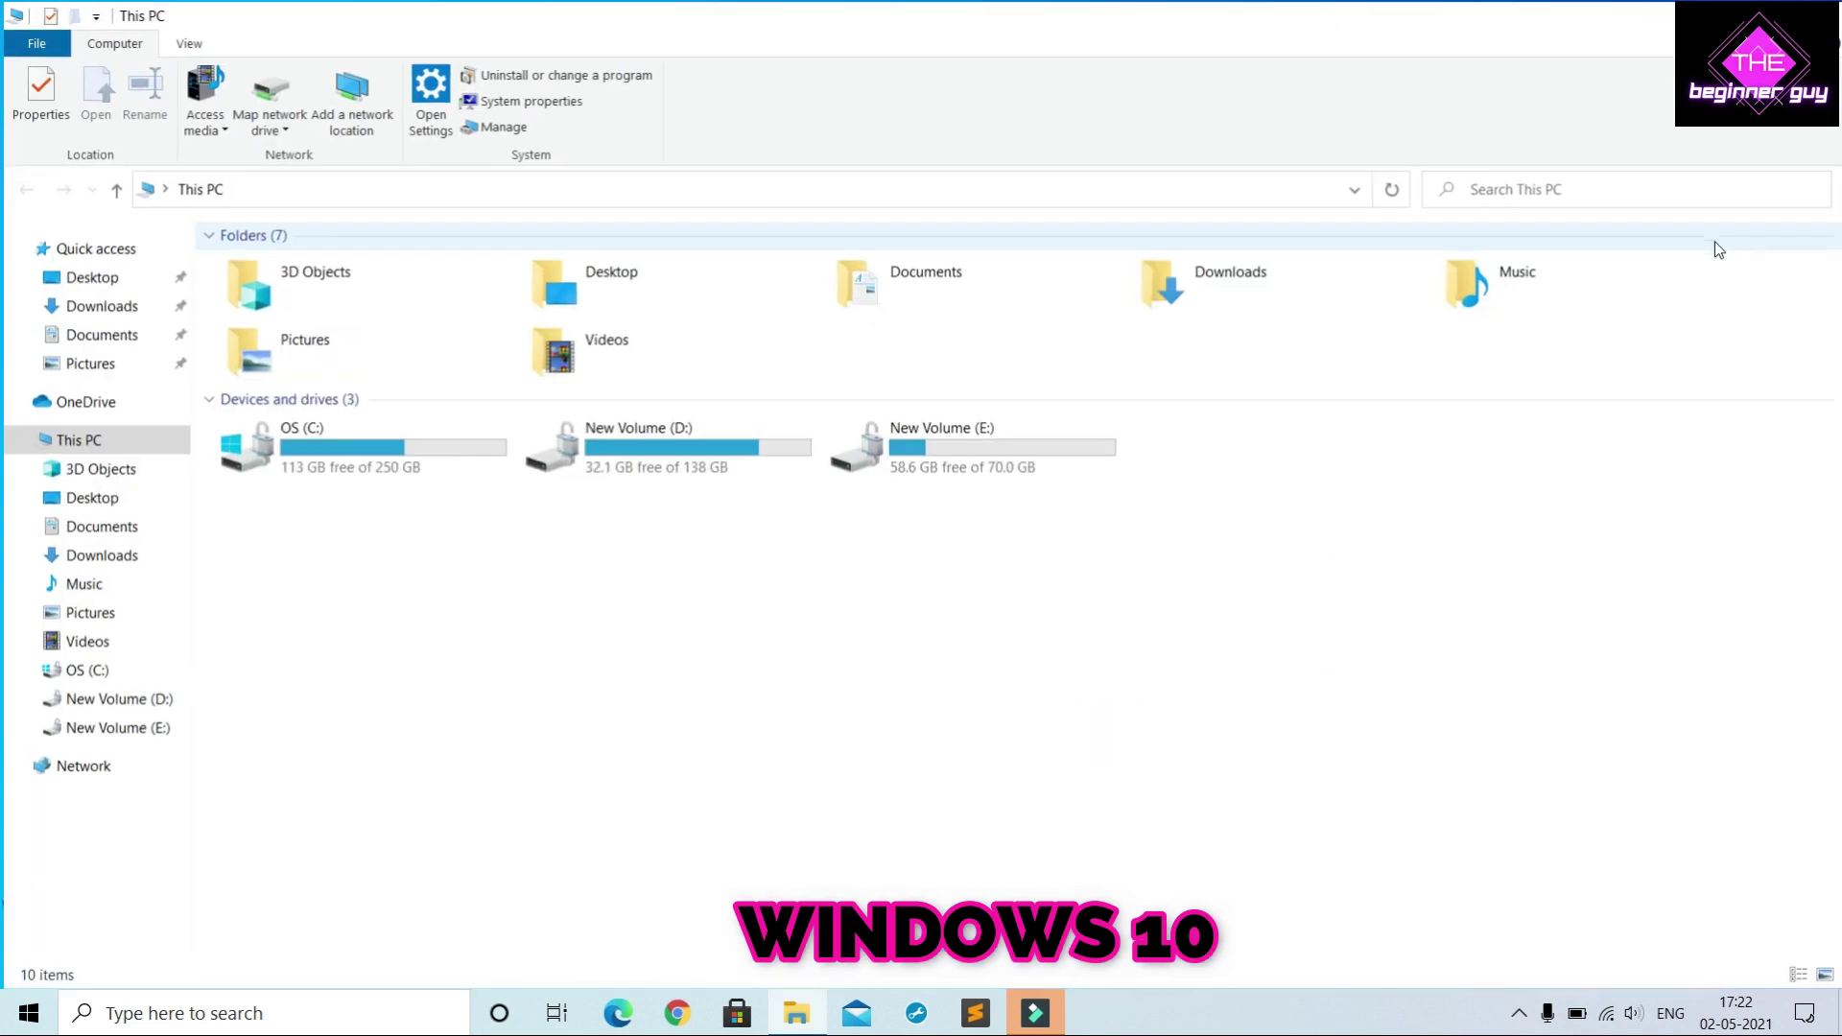
{"action": "left_click", "coordinate": [79, 775]}
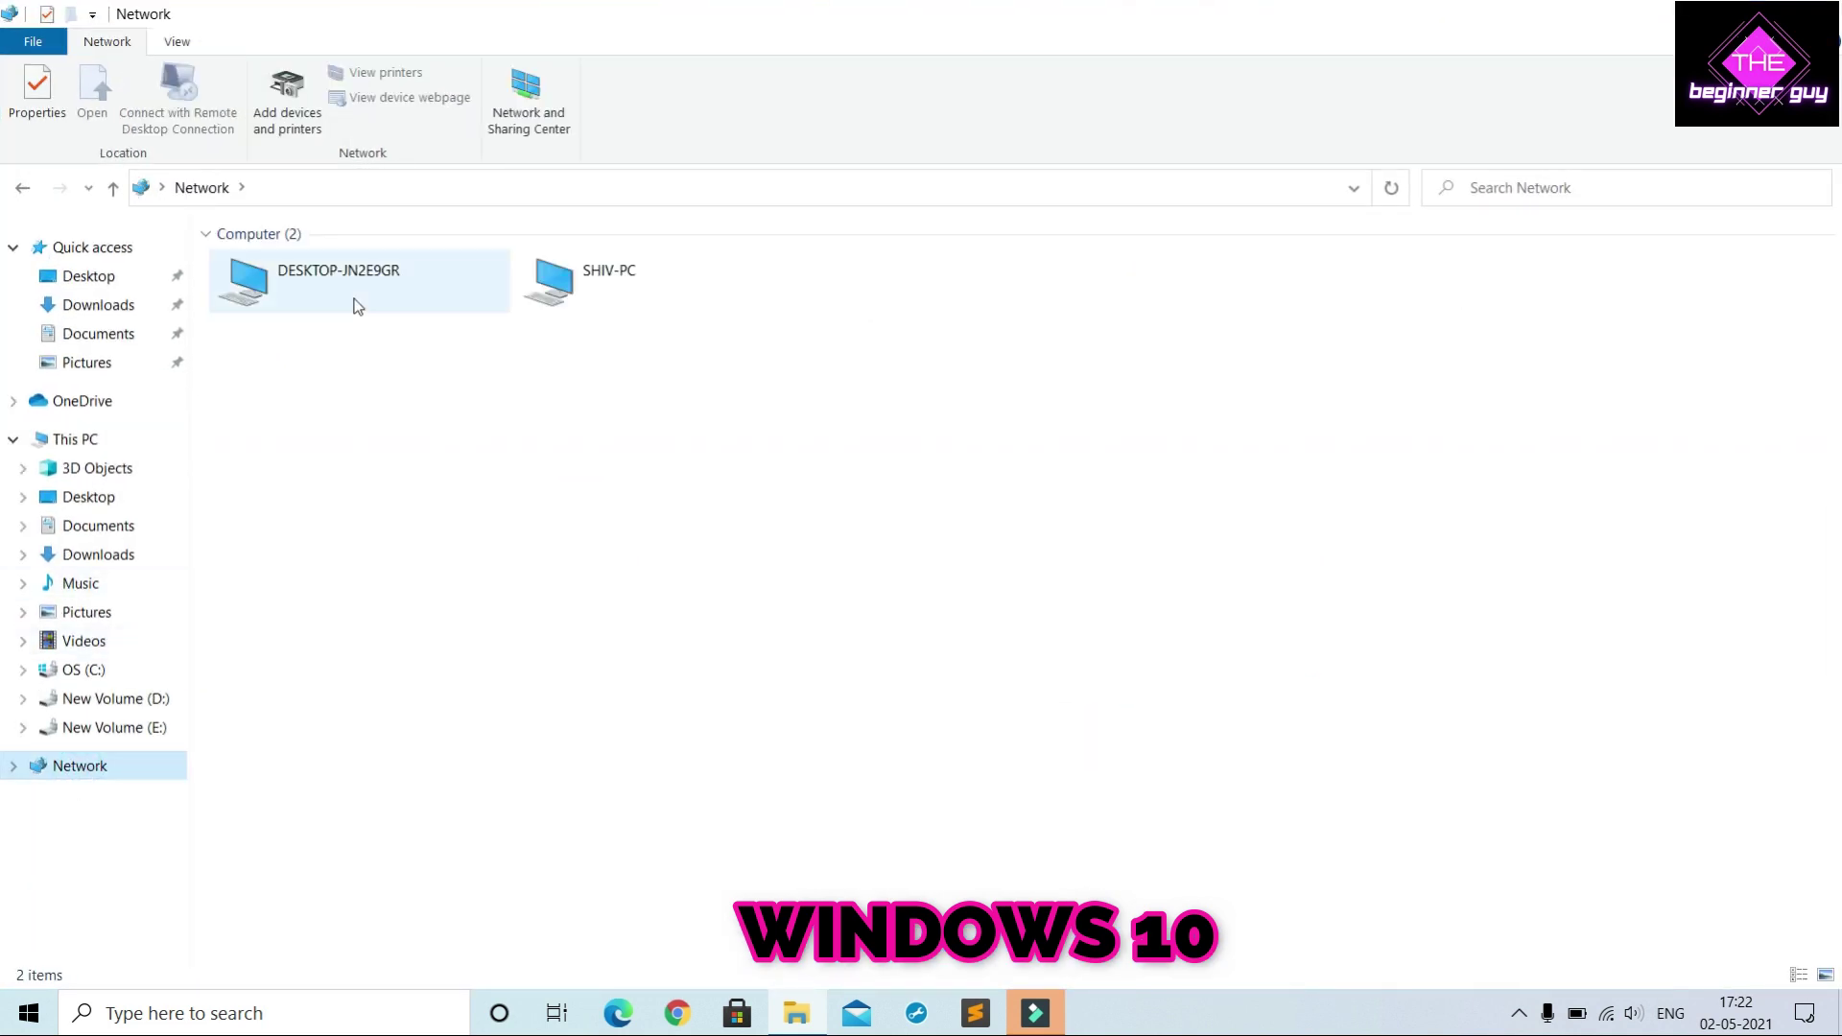
{"action": "left_click", "coordinate": [354, 297]}
{"action": "double_click", "coordinate": [602, 289]}
{"action": "left_click", "coordinate": [352, 296]}
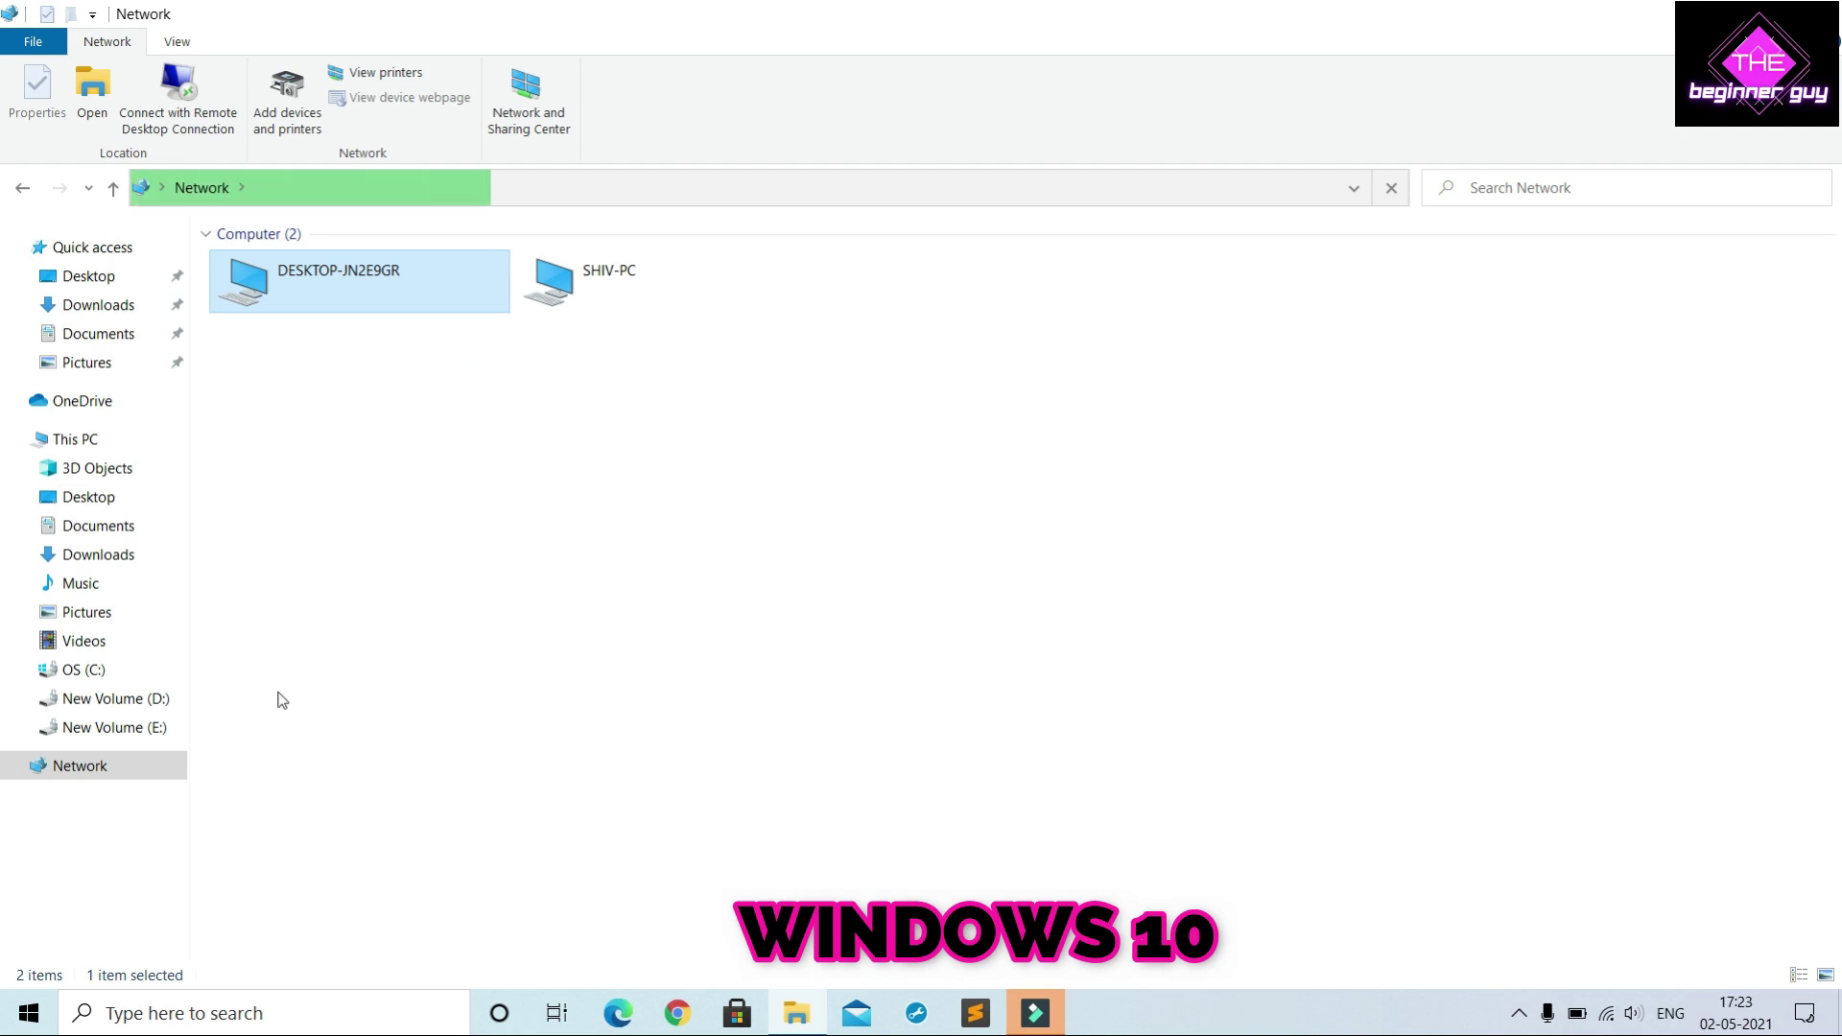
Confirm this PC's name is DESKTOP-JN2E9GR, then select the Windows 7 computer
{"action": "key", "text": "super+e"}
{"action": "right_click", "coordinate": [940, 624]}
{"action": "left_click", "coordinate": [994, 857]}
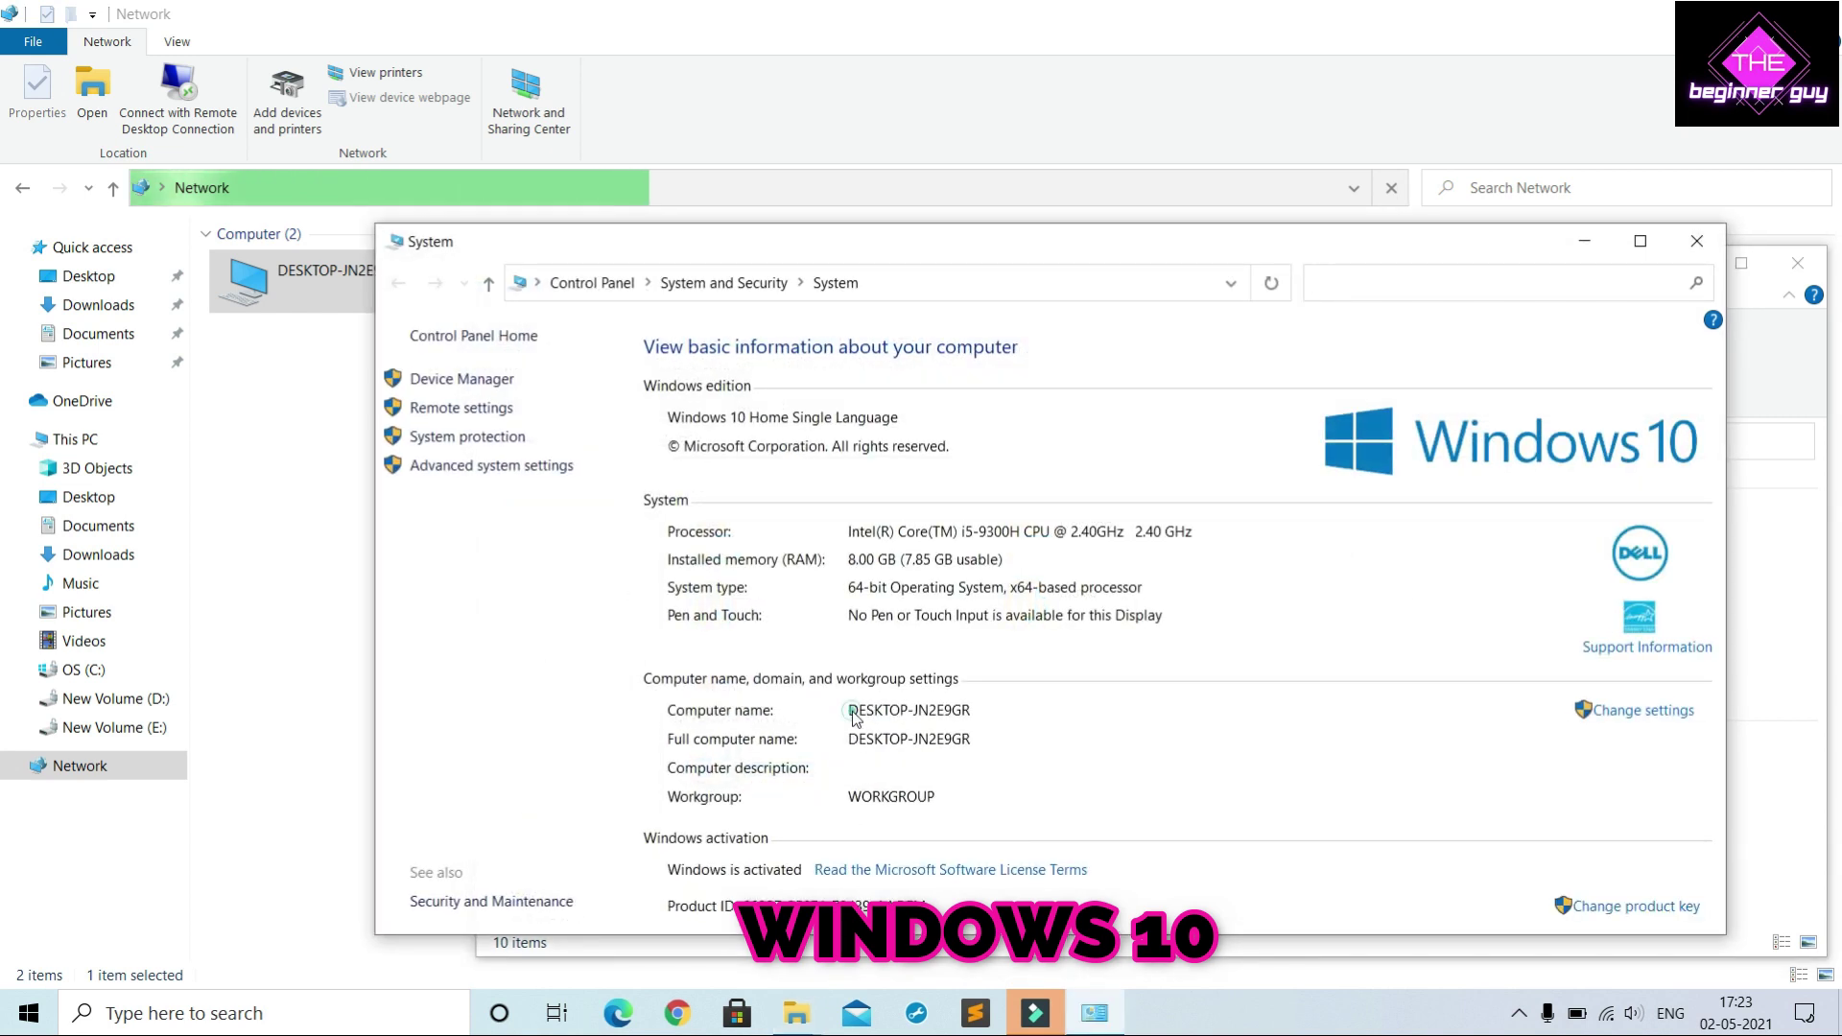
{"action": "left_click", "coordinate": [288, 480]}
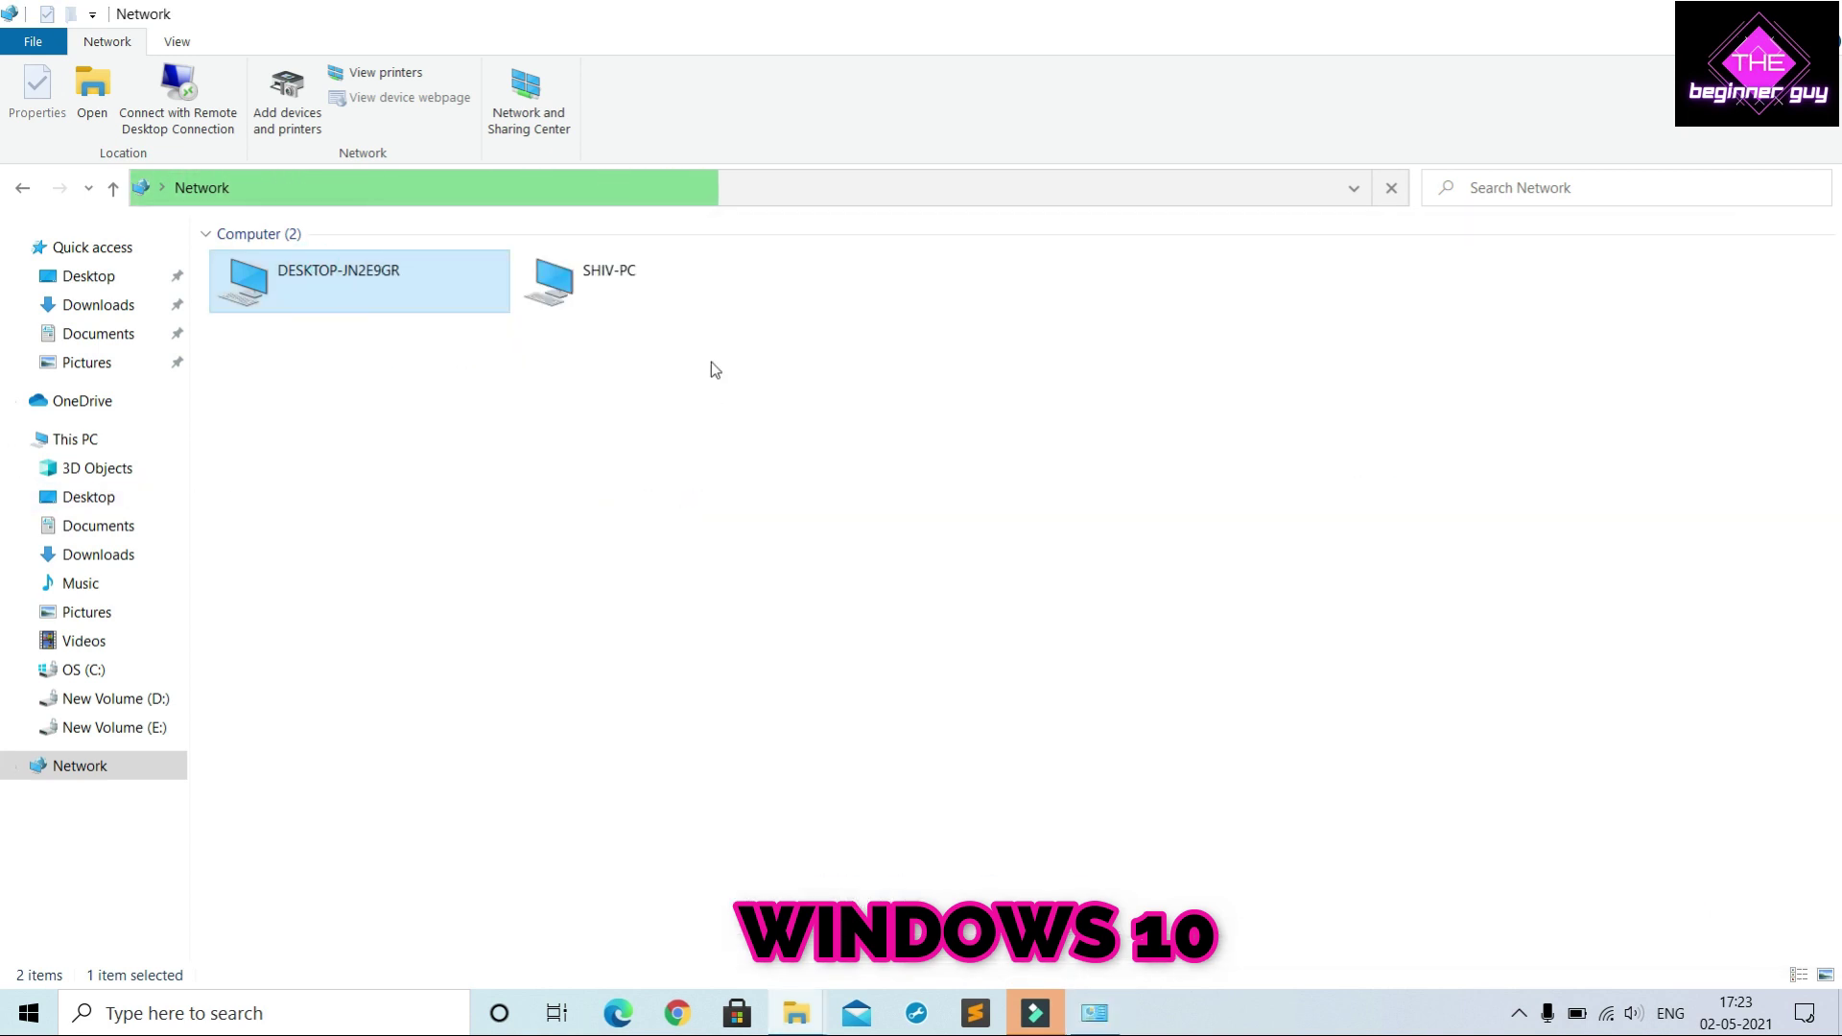
{"action": "left_click", "coordinate": [658, 279]}
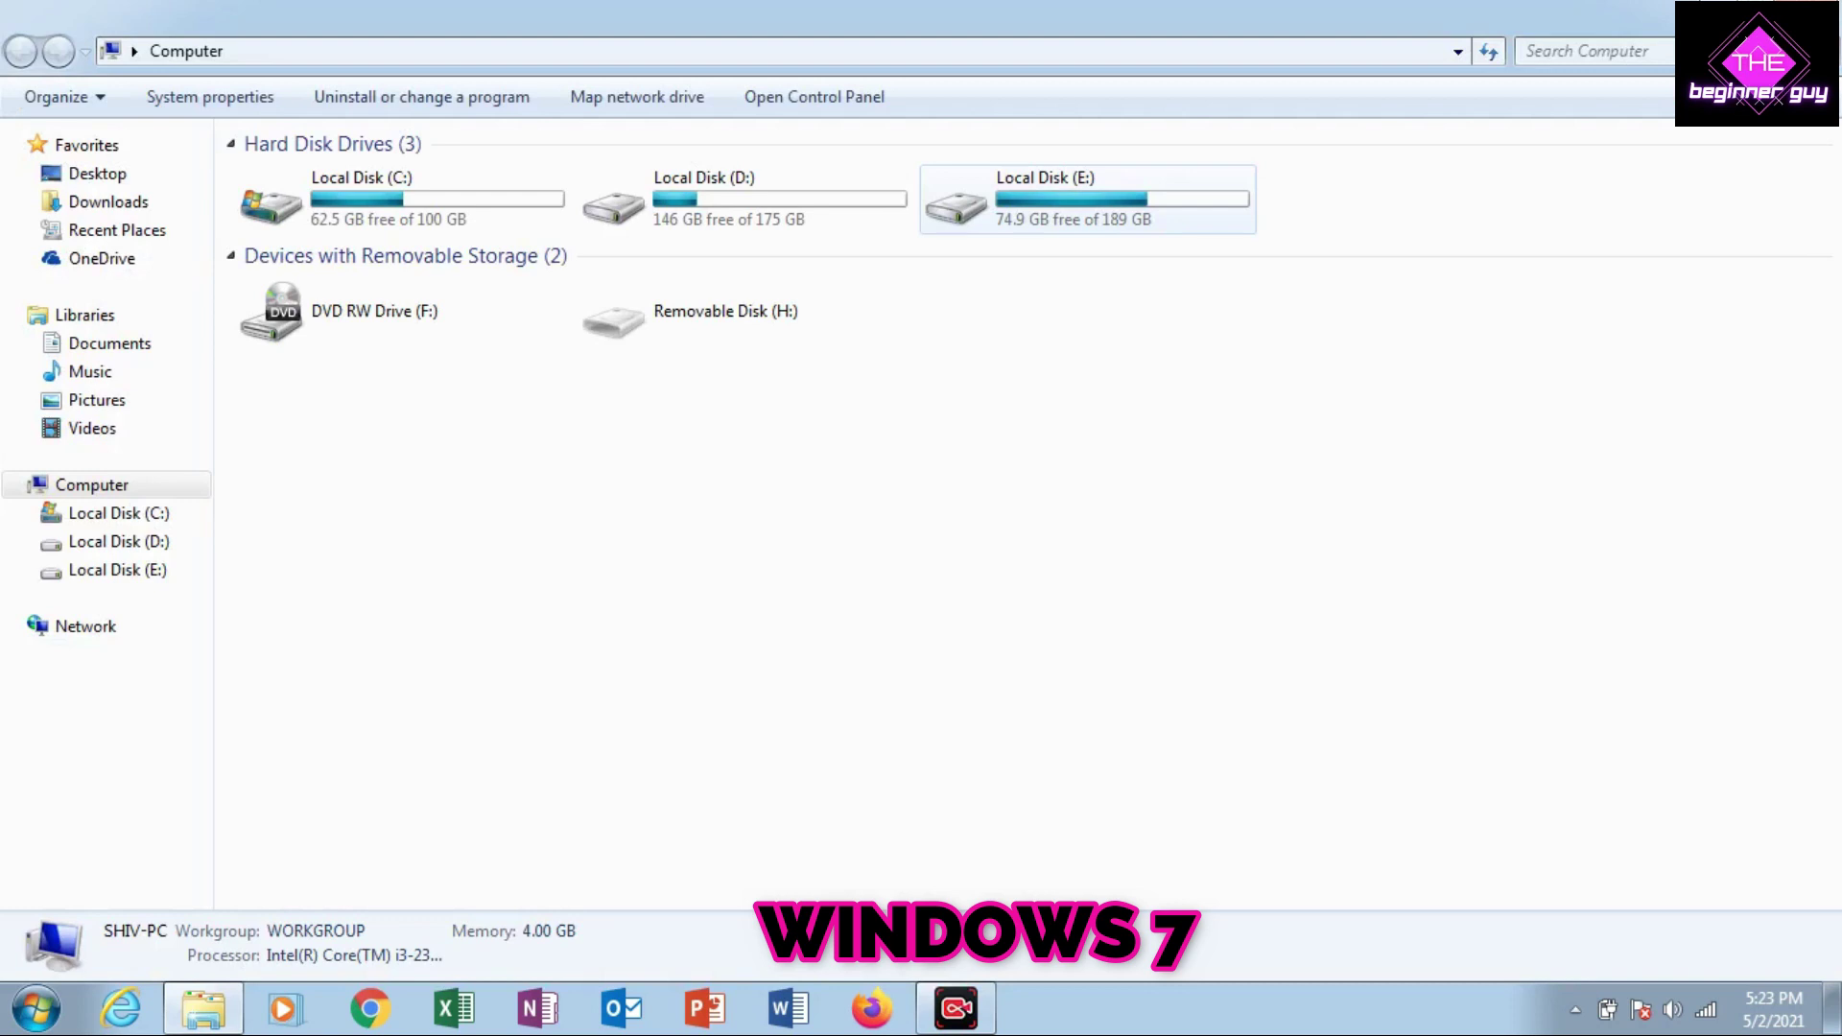
Share Local Disk (E:) as 'E' through Advanced Sharing, then open the drive
{"action": "left_click", "coordinate": [1087, 199]}
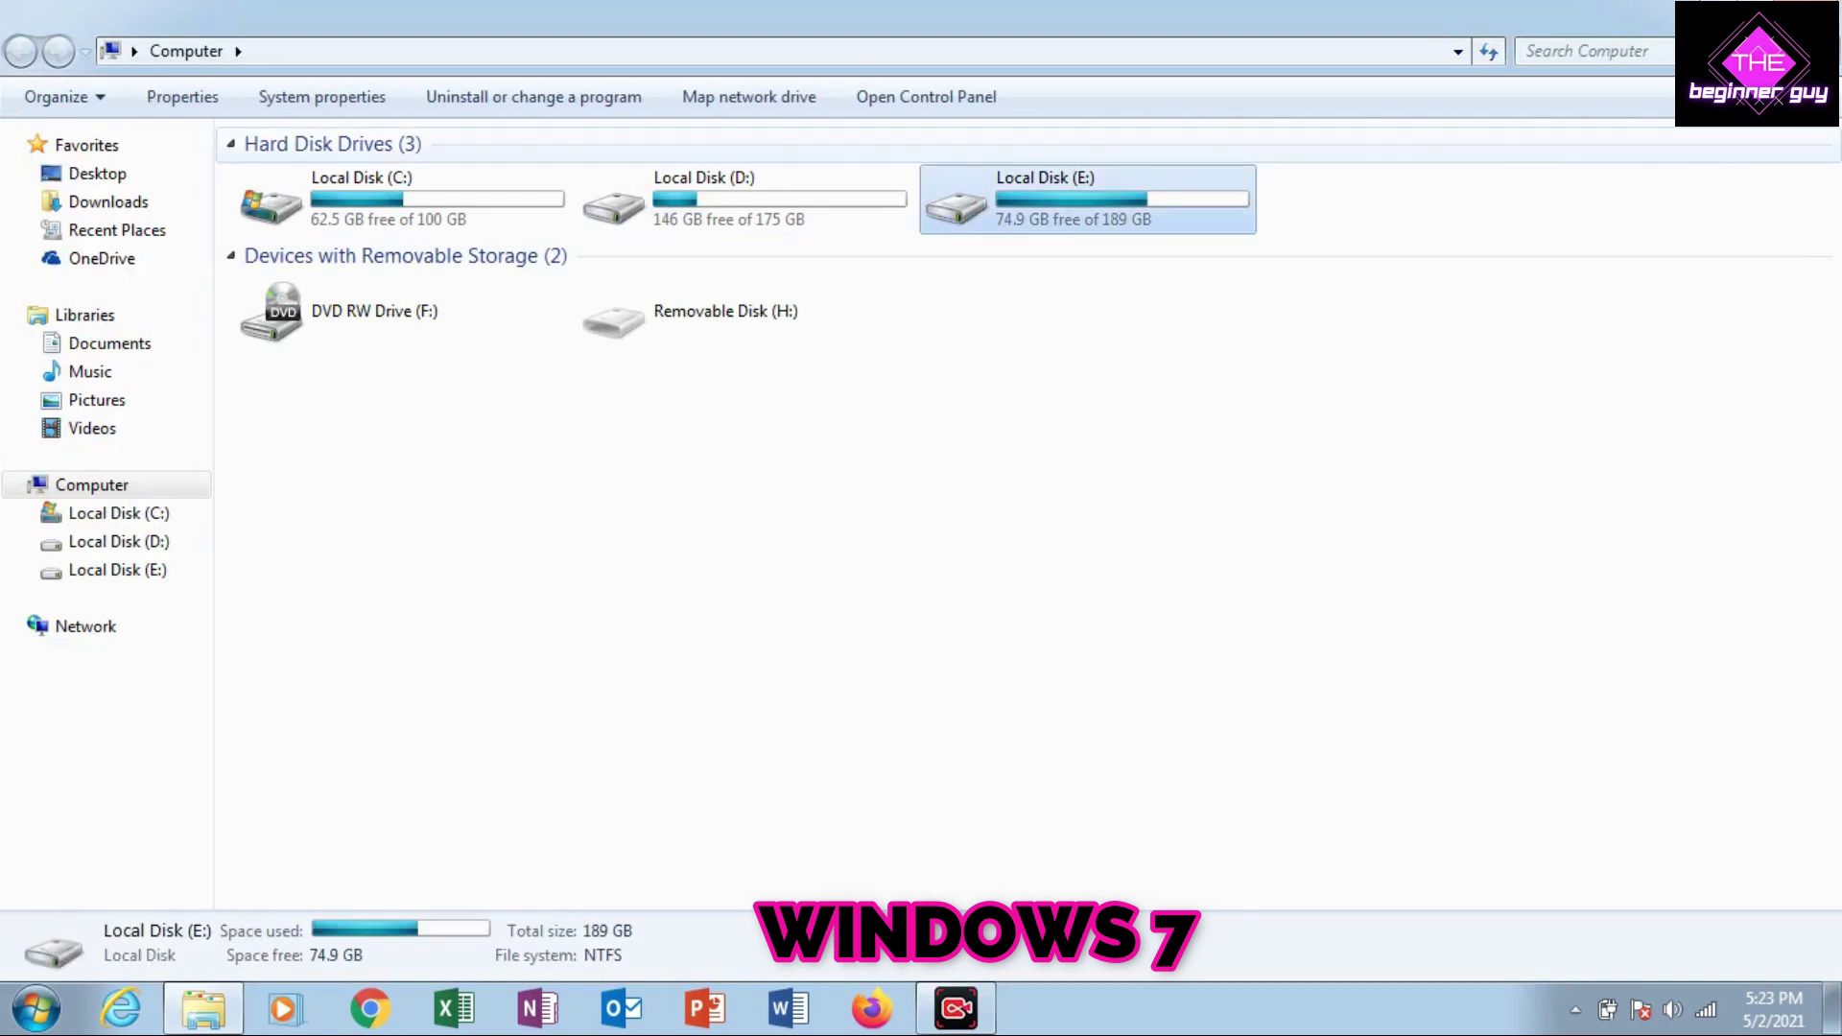
{"action": "right_click", "coordinate": [1135, 191]}
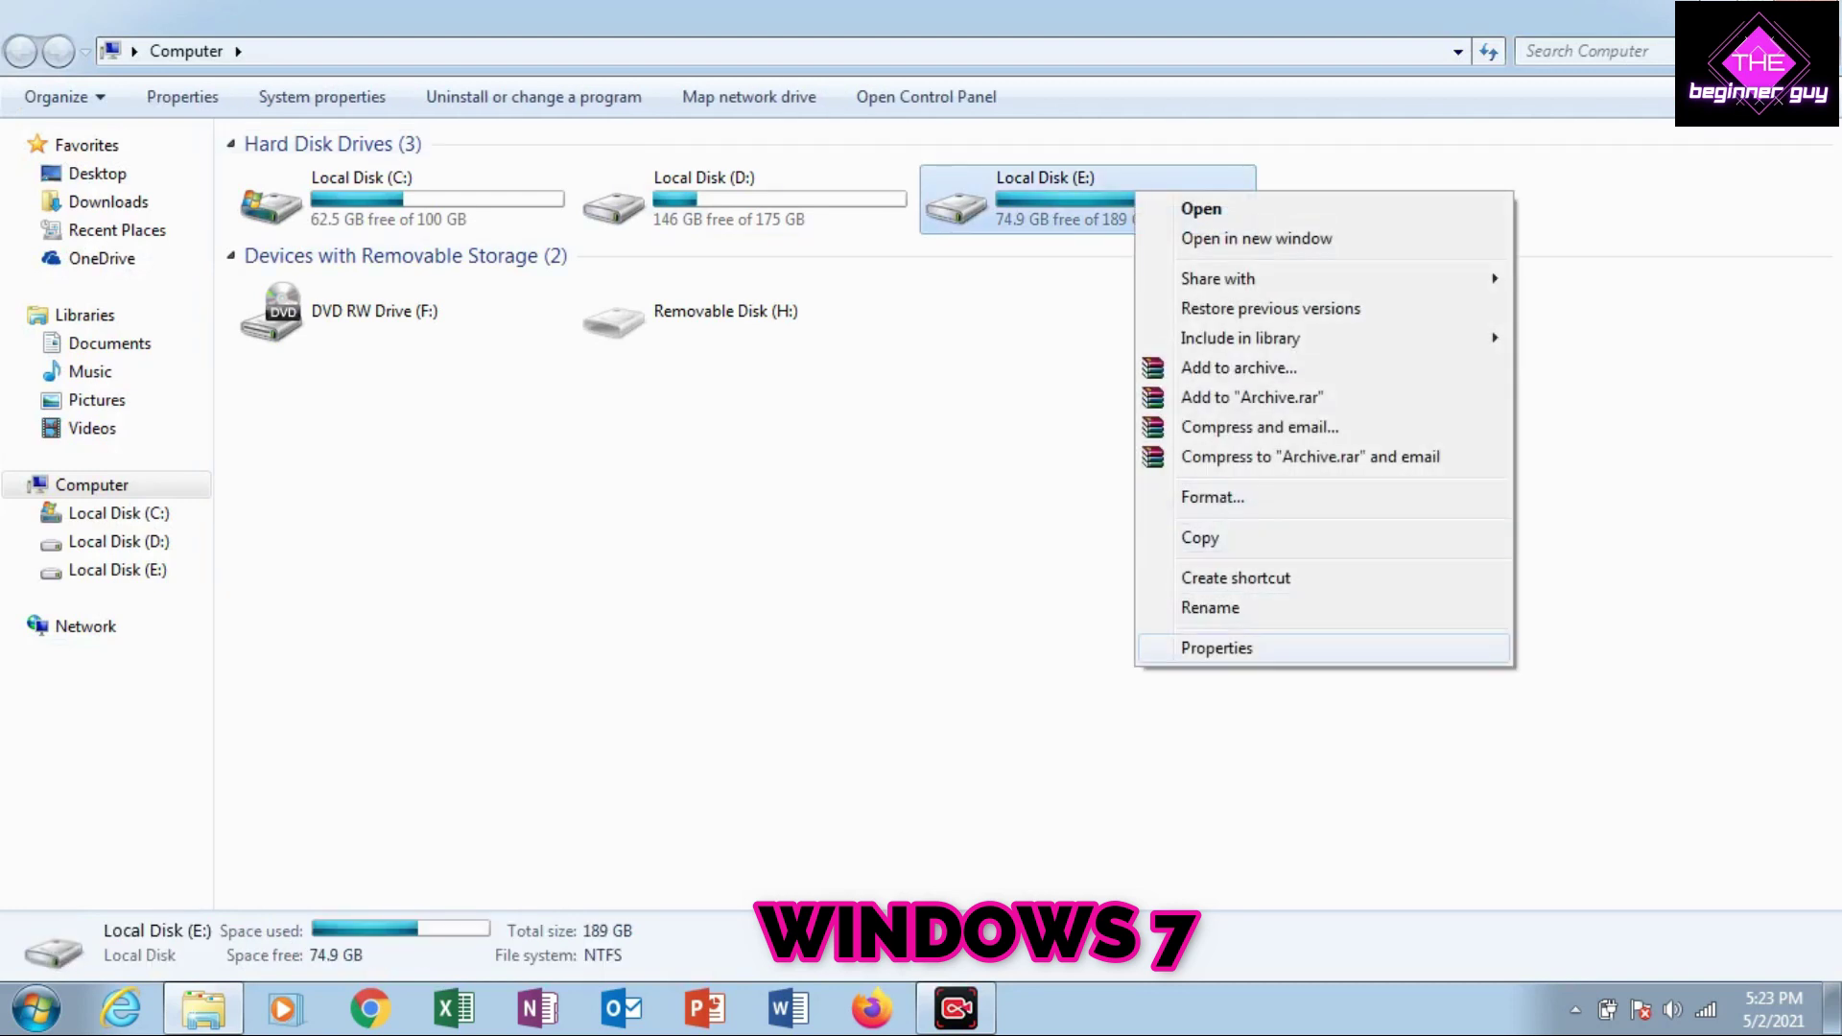
{"action": "left_click", "coordinate": [1217, 647]}
{"action": "left_click", "coordinate": [1562, 279]}
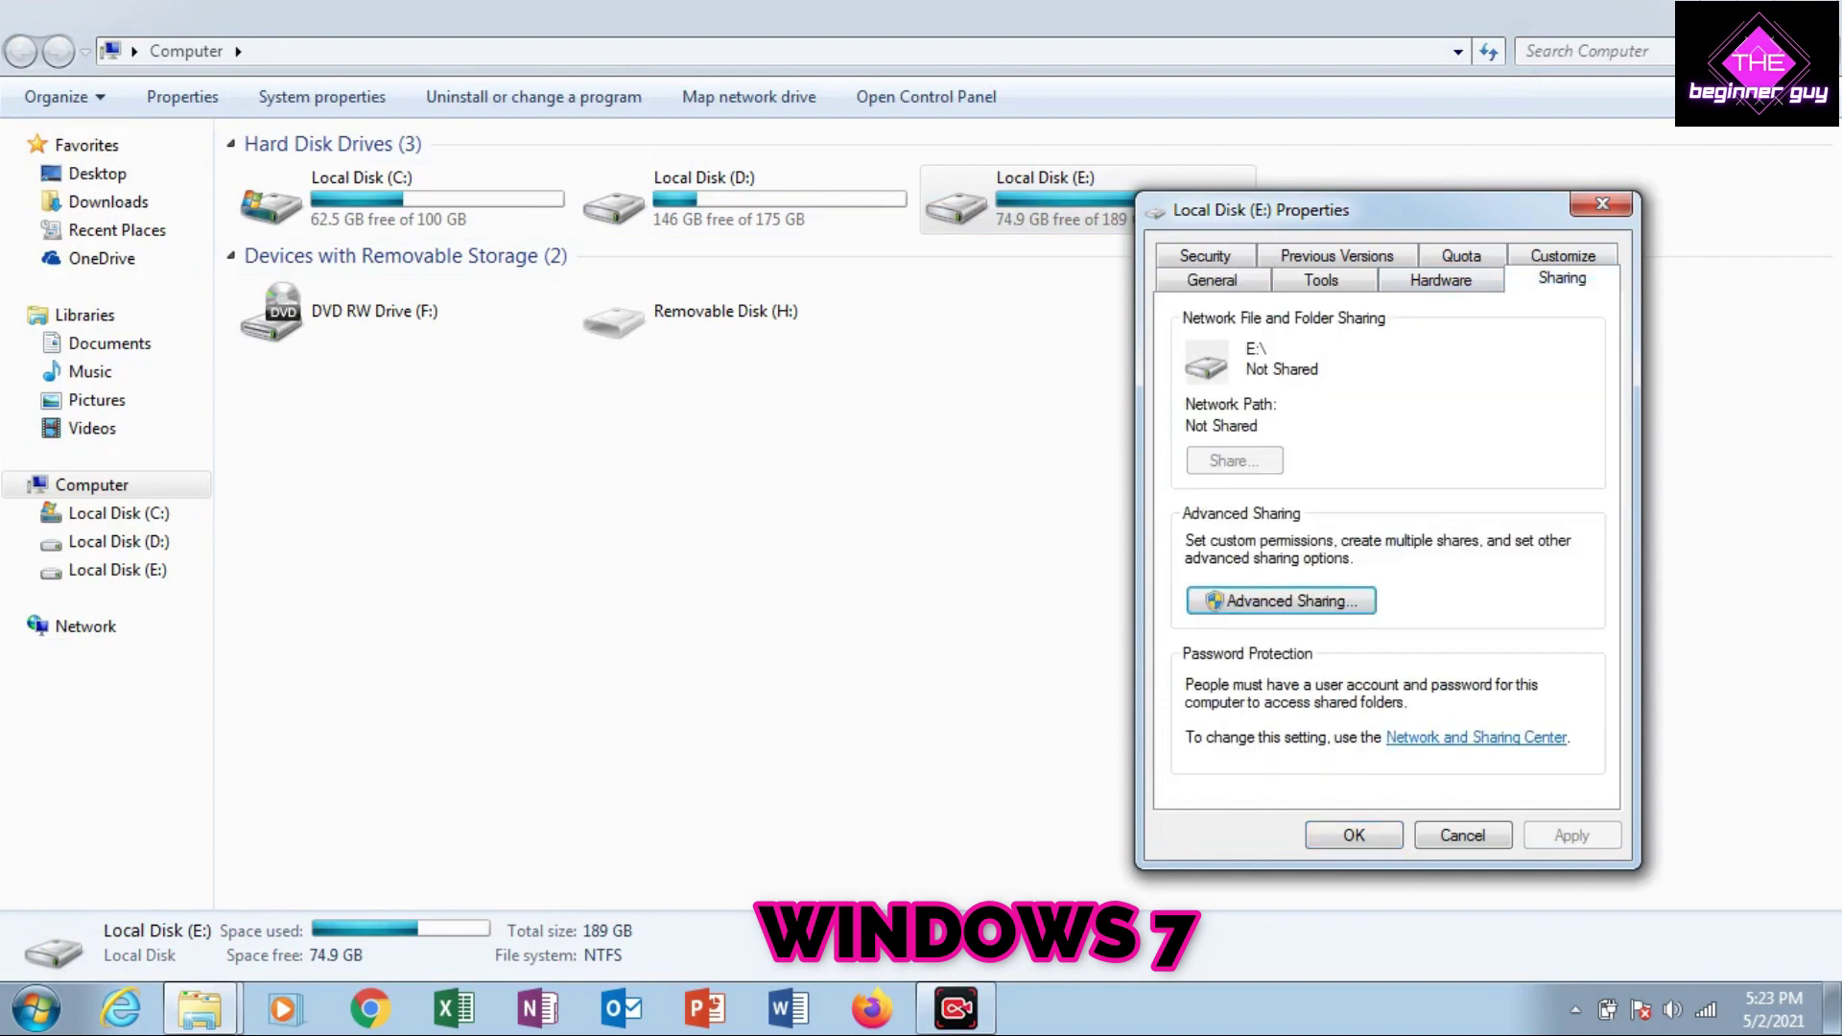
{"action": "left_click", "coordinate": [1281, 601]}
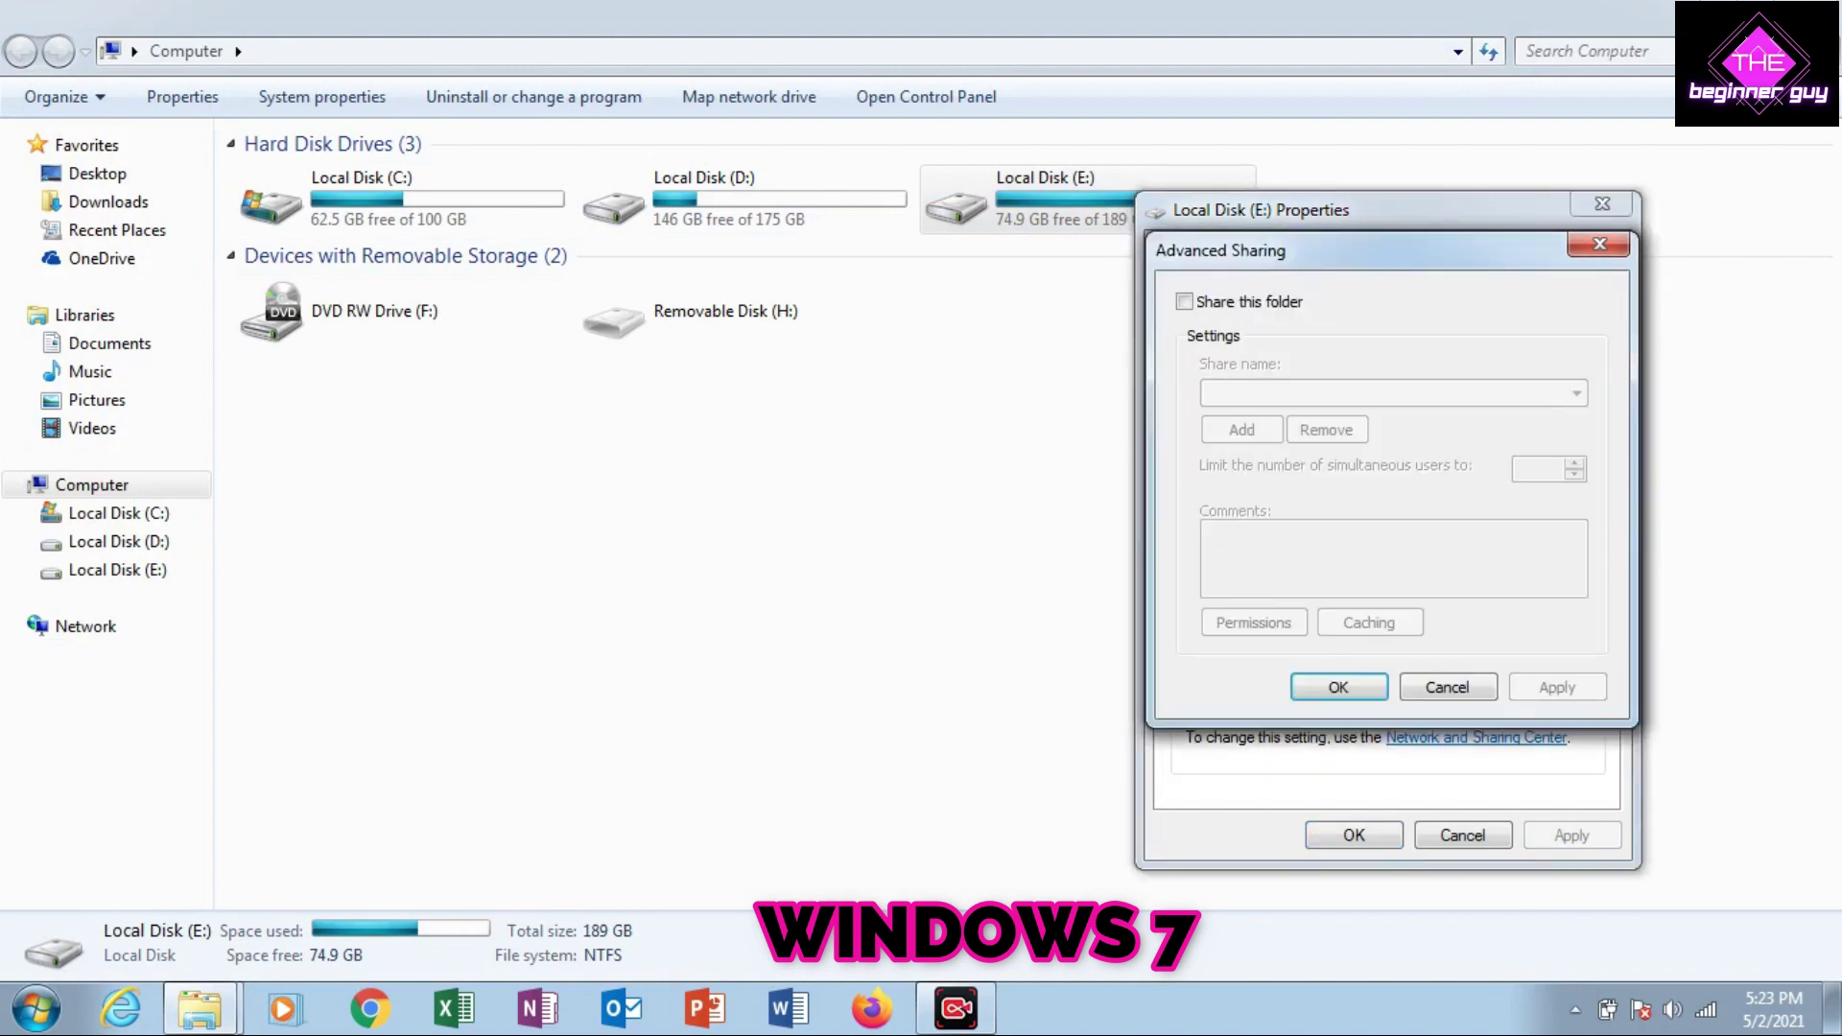
{"action": "left_click", "coordinate": [1185, 301]}
{"action": "left_click", "coordinate": [1557, 687]}
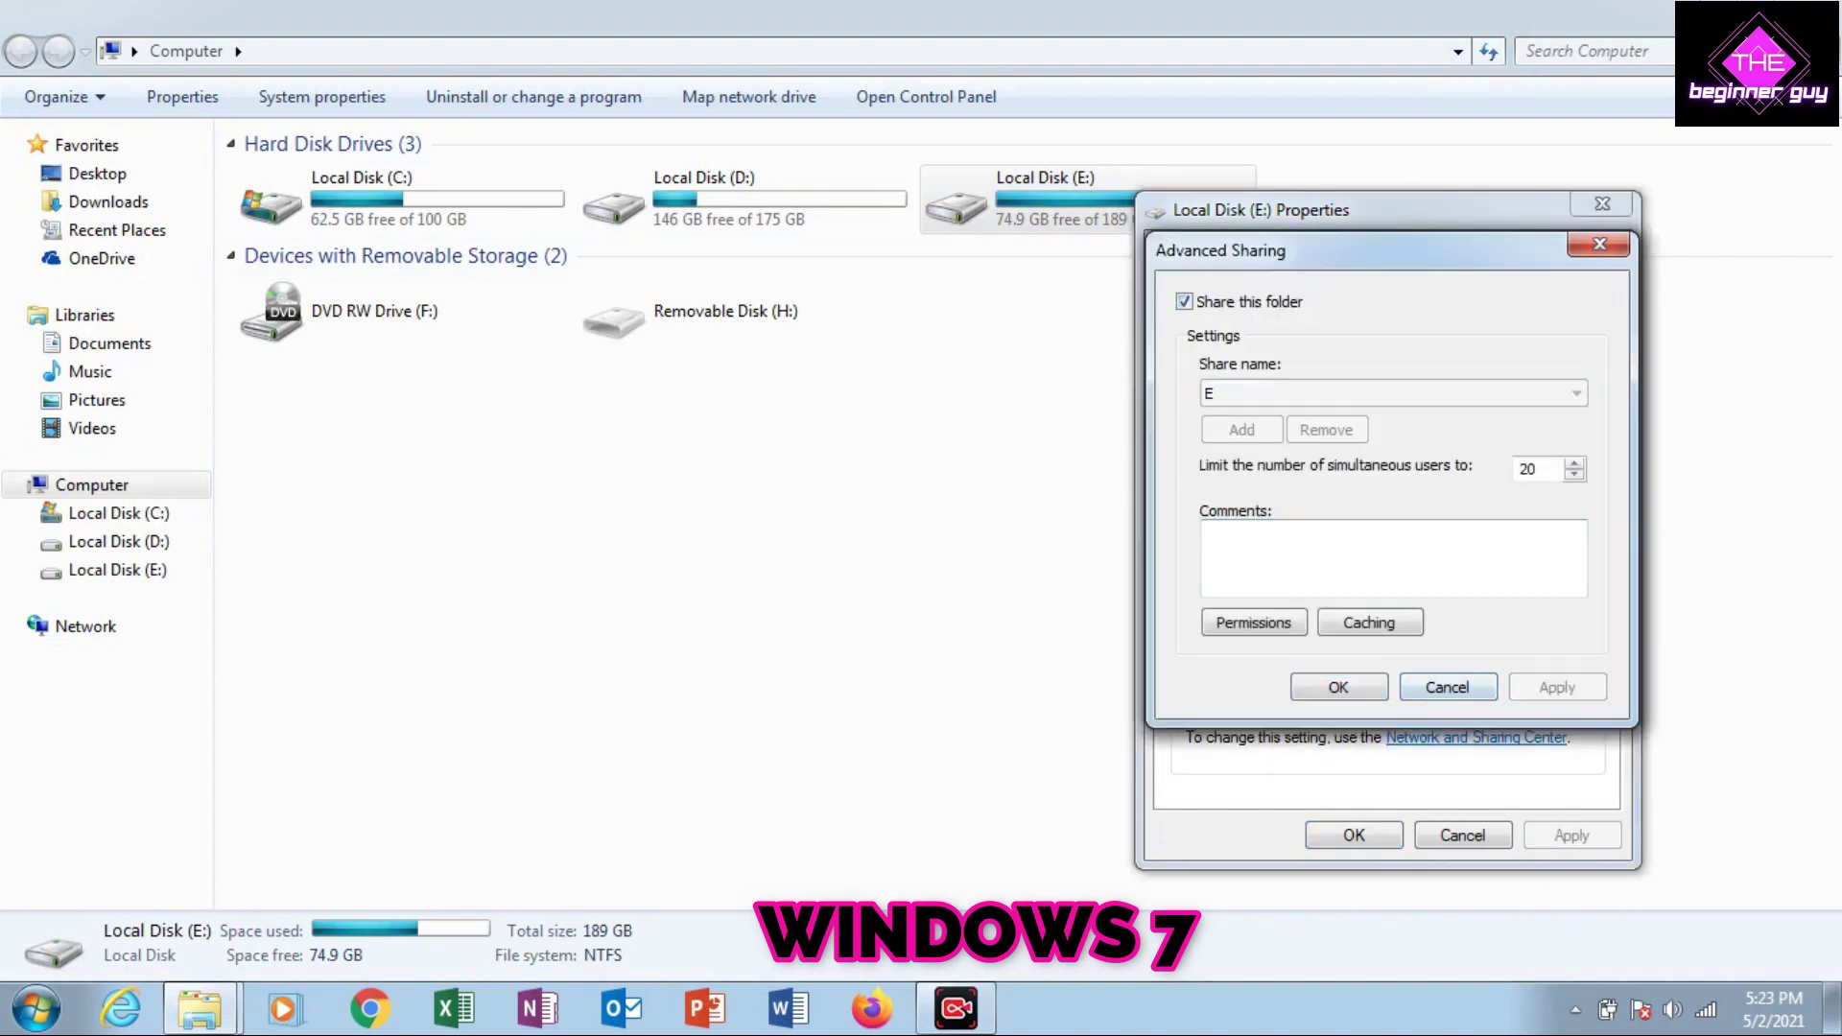
{"action": "left_click", "coordinate": [1338, 687]}
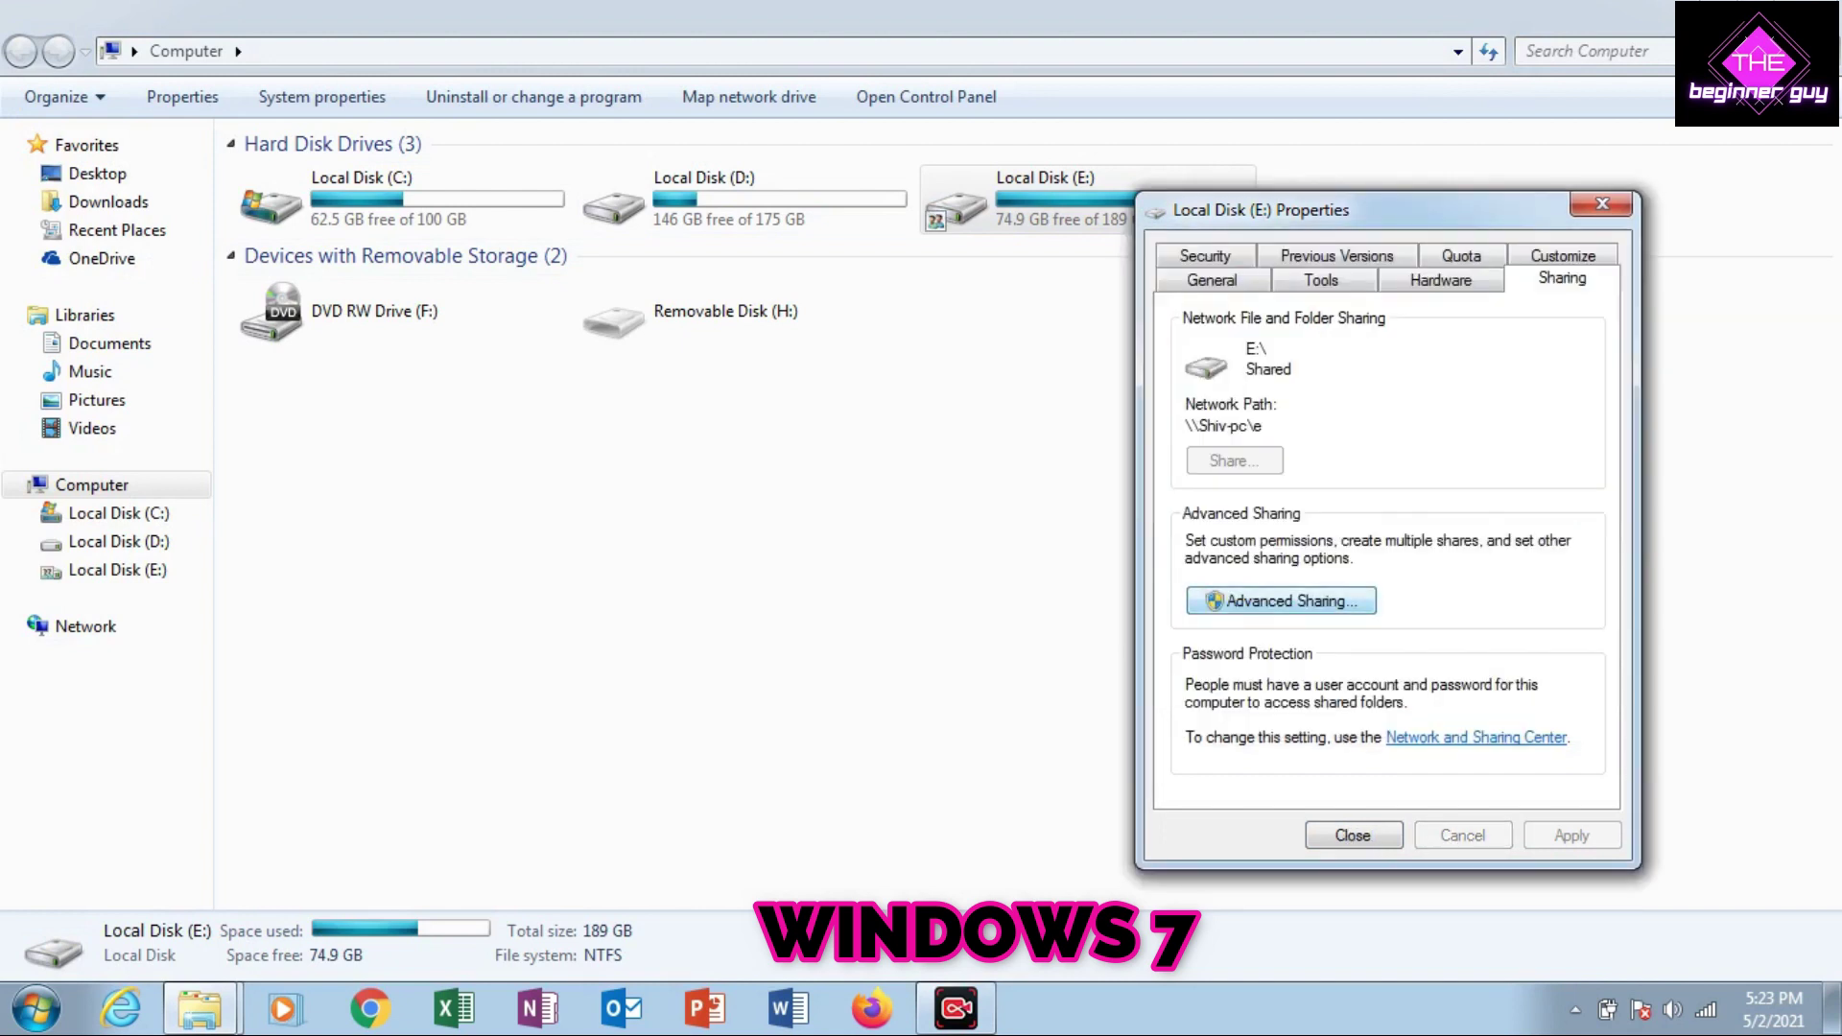
{"action": "left_click", "coordinate": [1354, 835]}
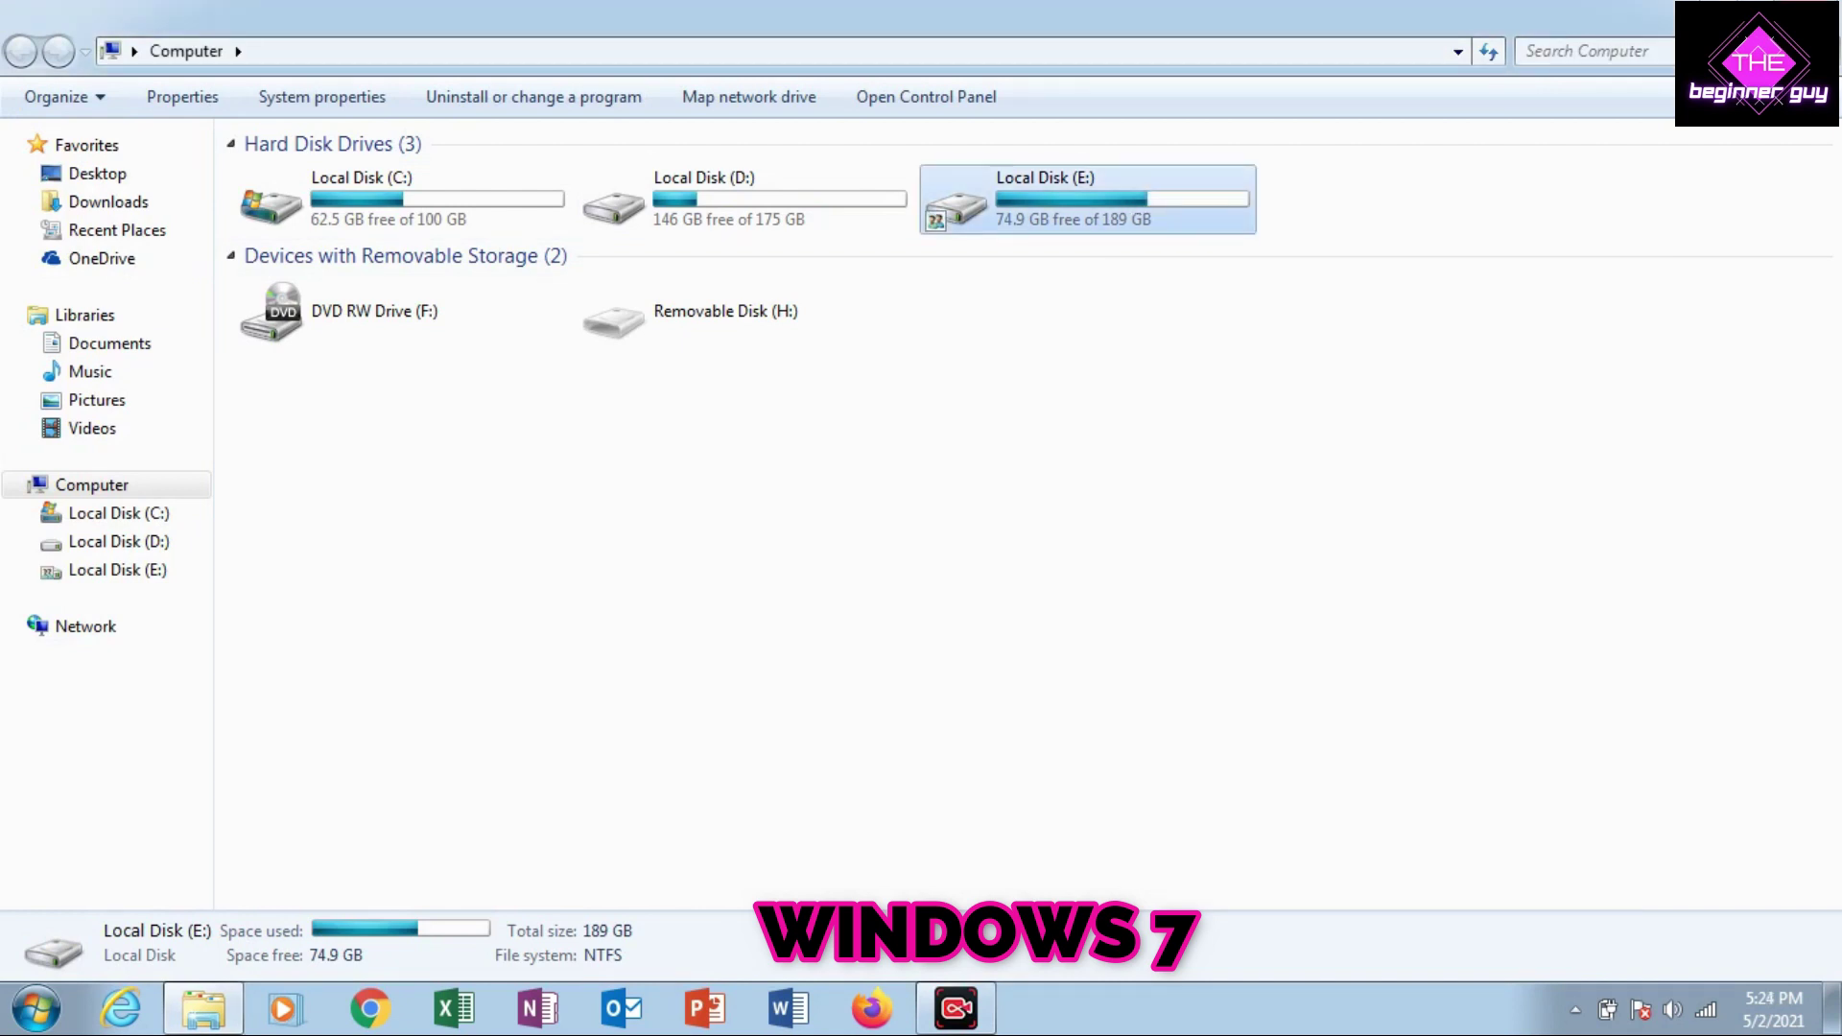
{"action": "double_click", "coordinate": [1076, 202]}
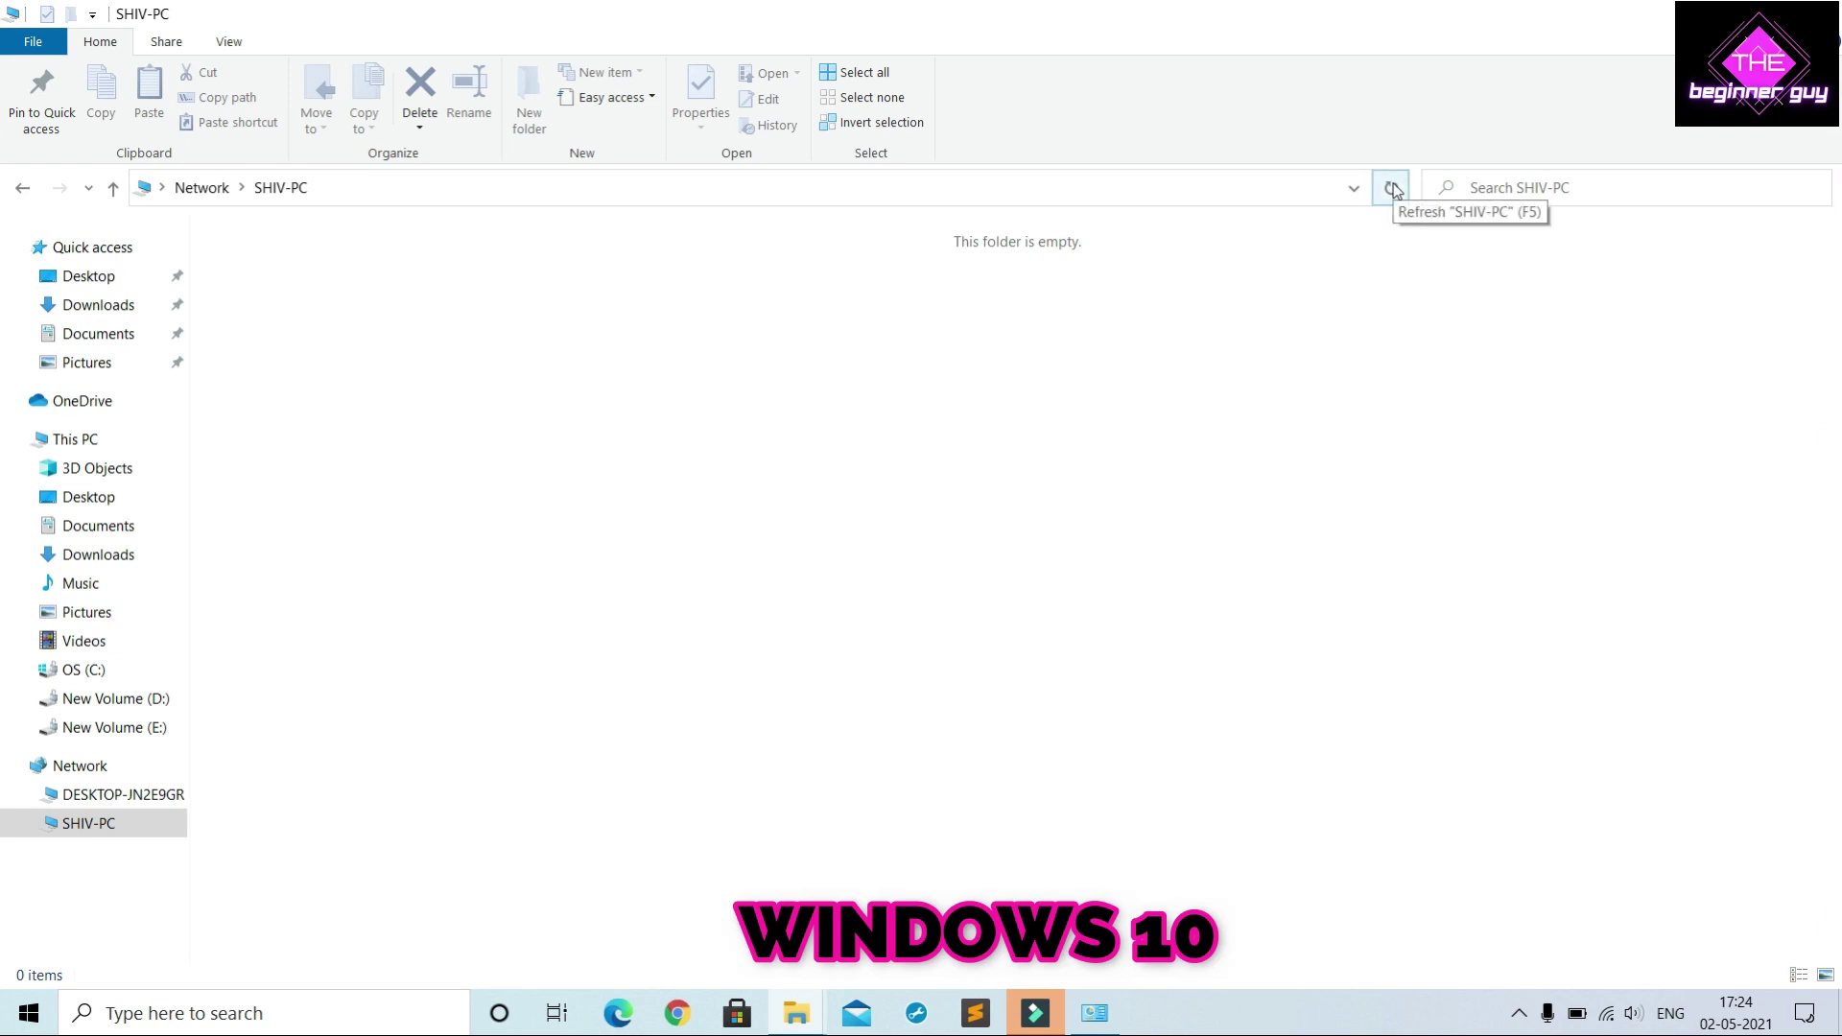
Refresh the SHIV-PC listing and select the newly shared folder e
{"action": "left_click", "coordinate": [1391, 189]}
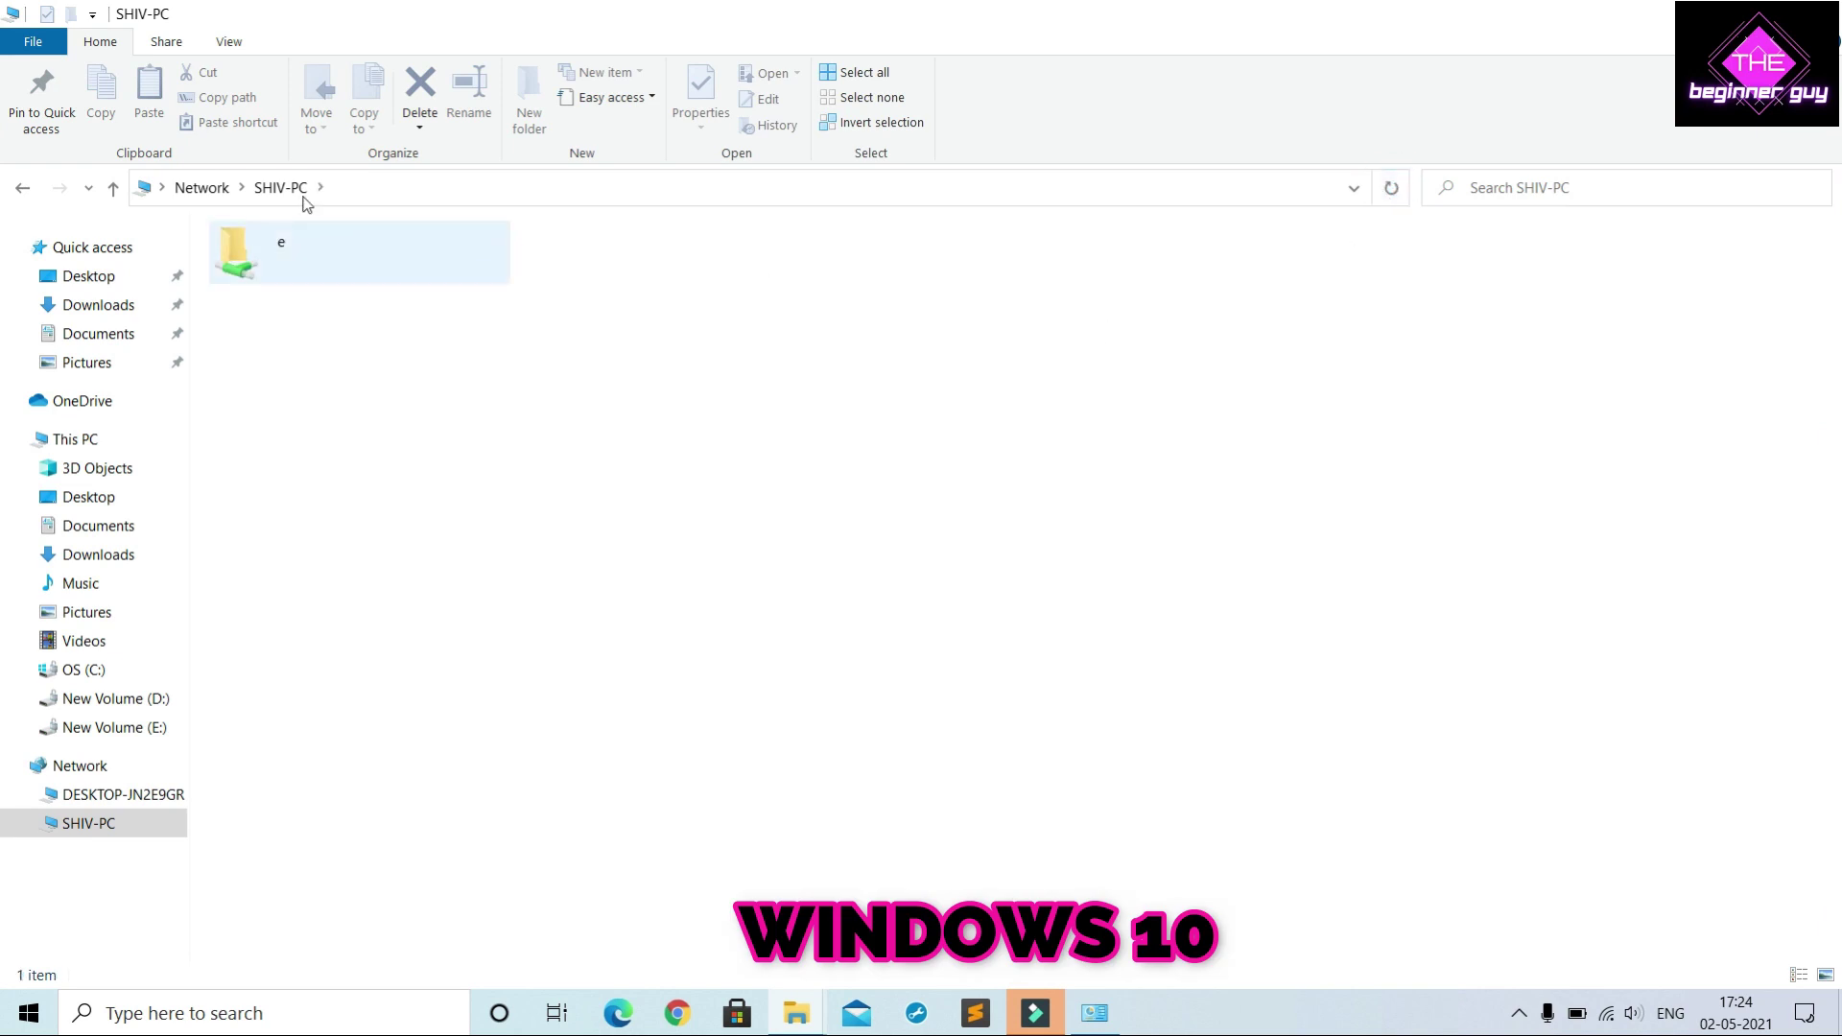
{"action": "left_click", "coordinate": [269, 248]}
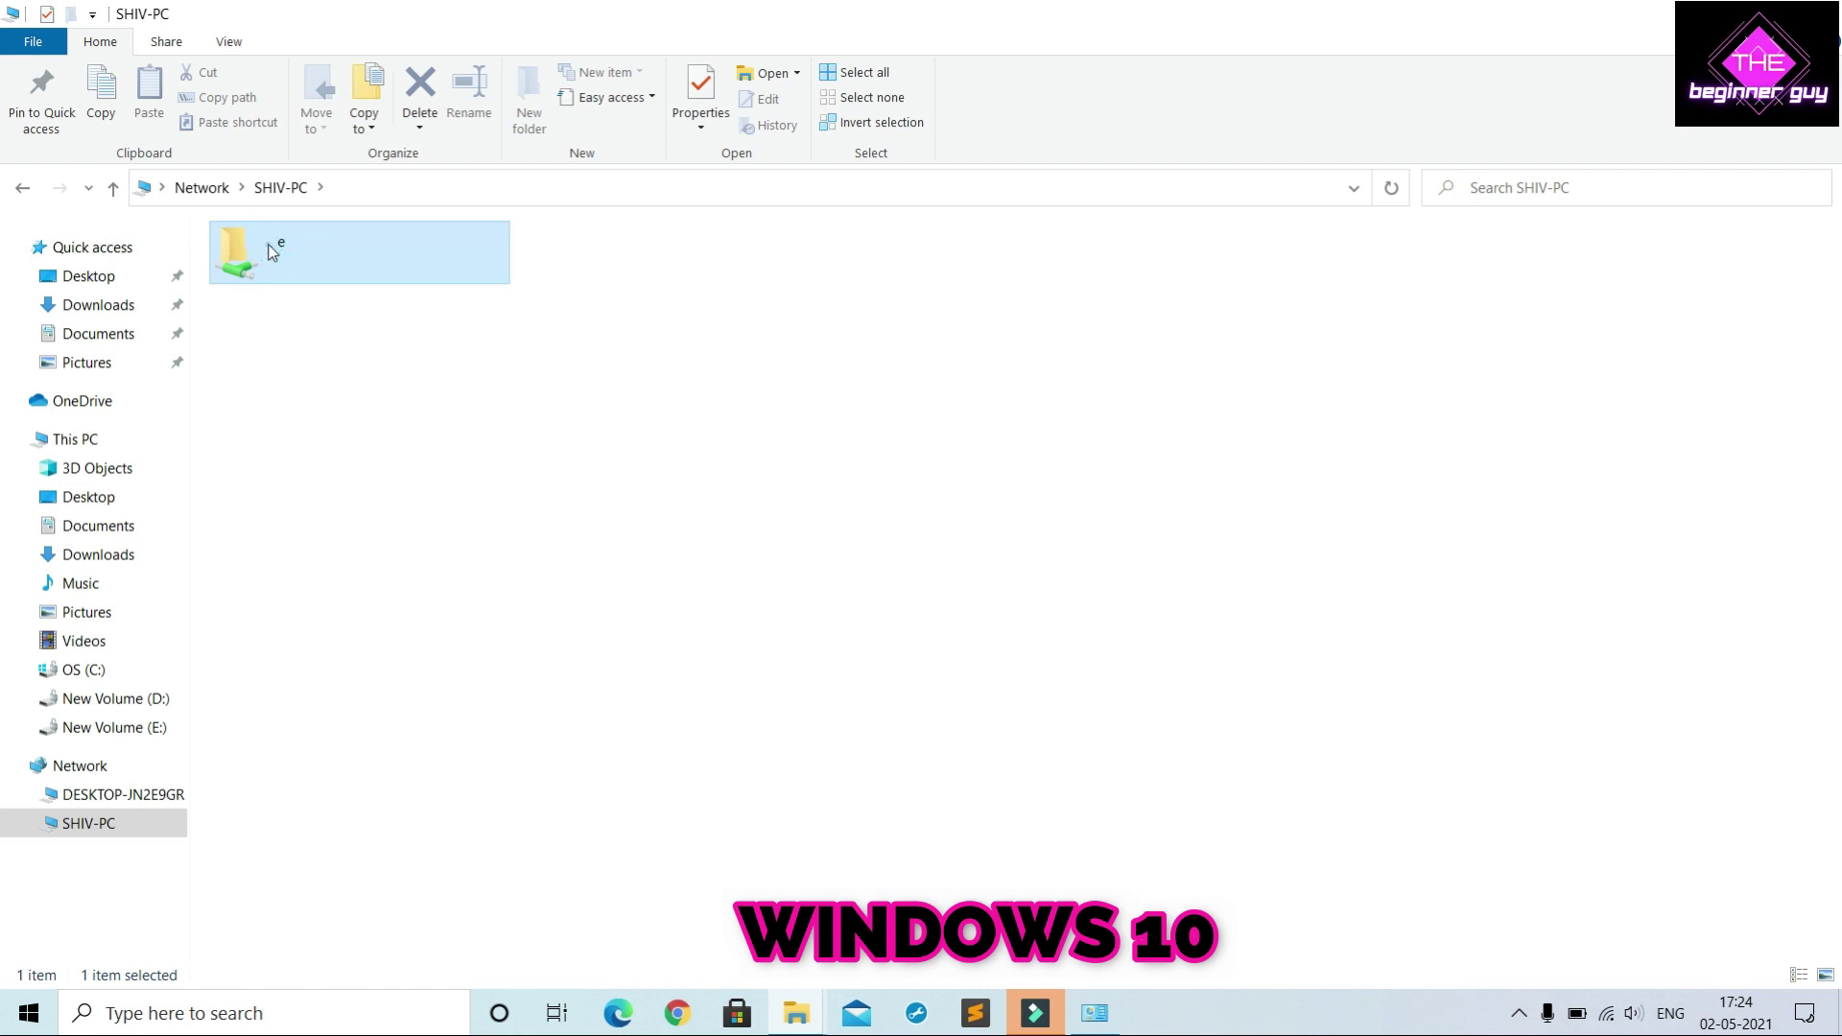
Open the shared folder e and close the leftover System window
{"action": "double_click", "coordinate": [271, 249]}
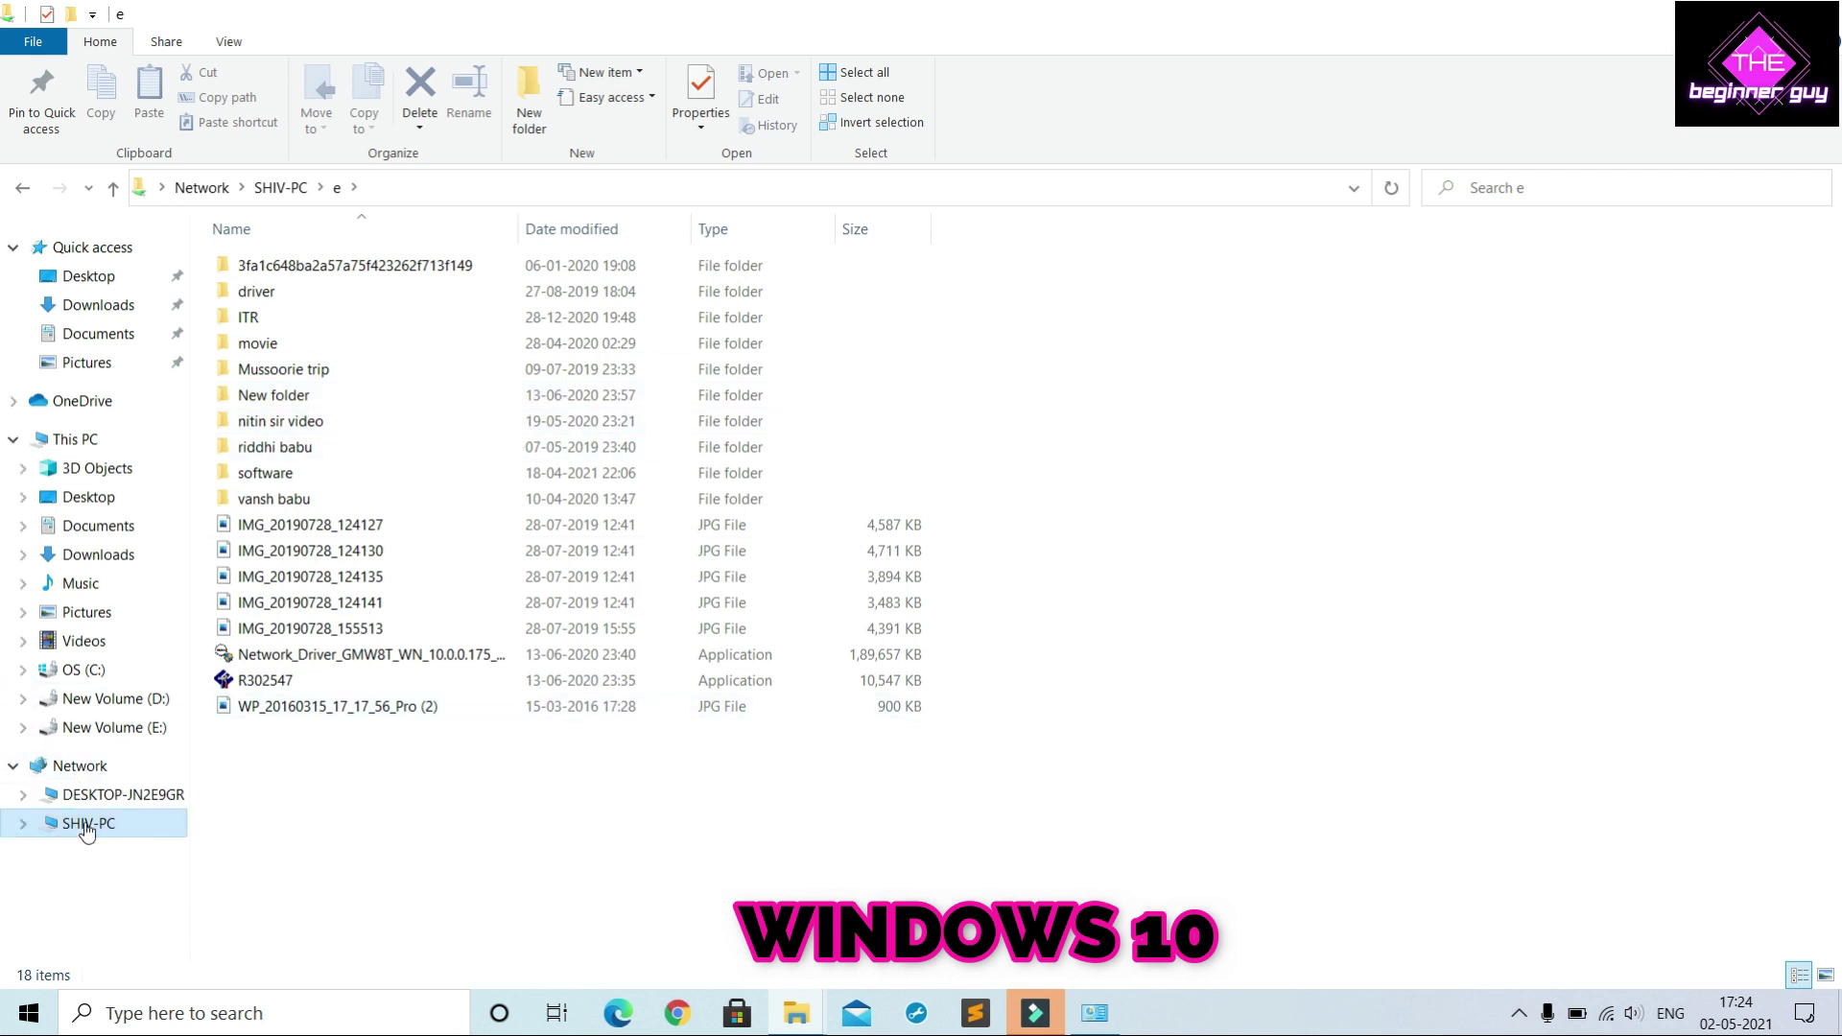
{"action": "left_click", "coordinate": [1758, 14]}
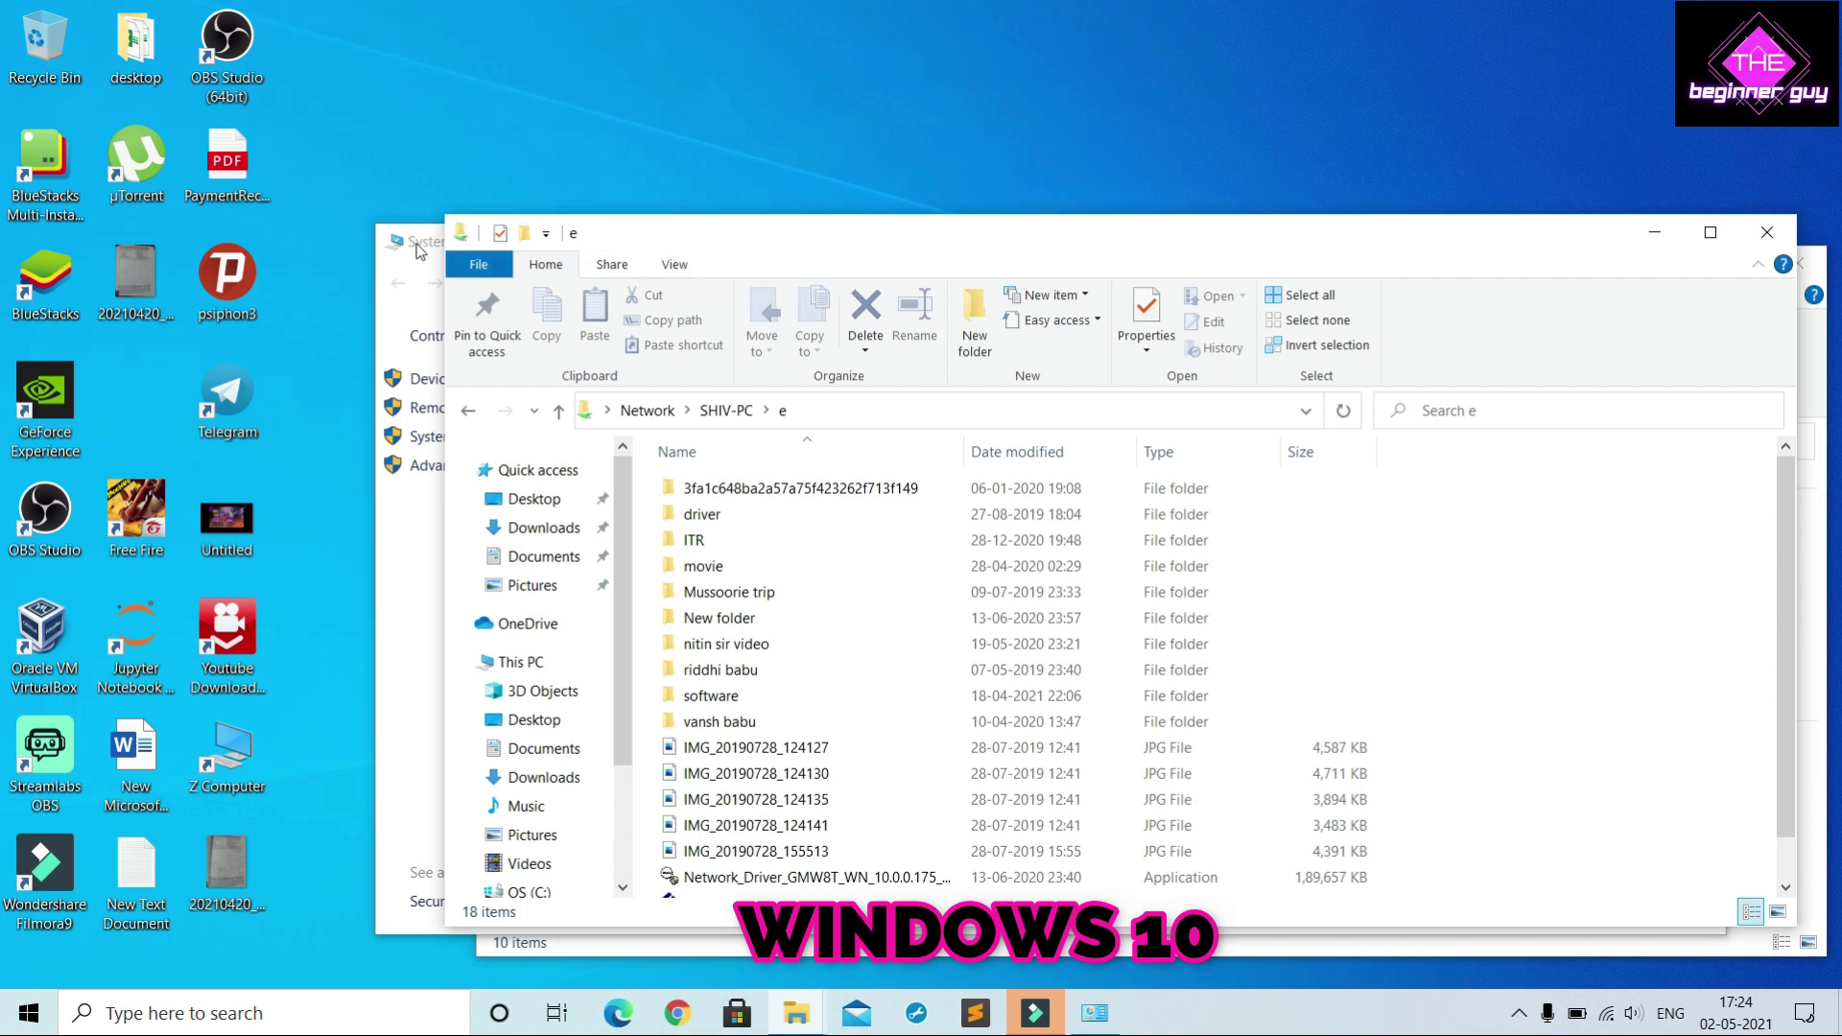
{"action": "left_click", "coordinate": [420, 251]}
{"action": "left_click", "coordinate": [1703, 231]}
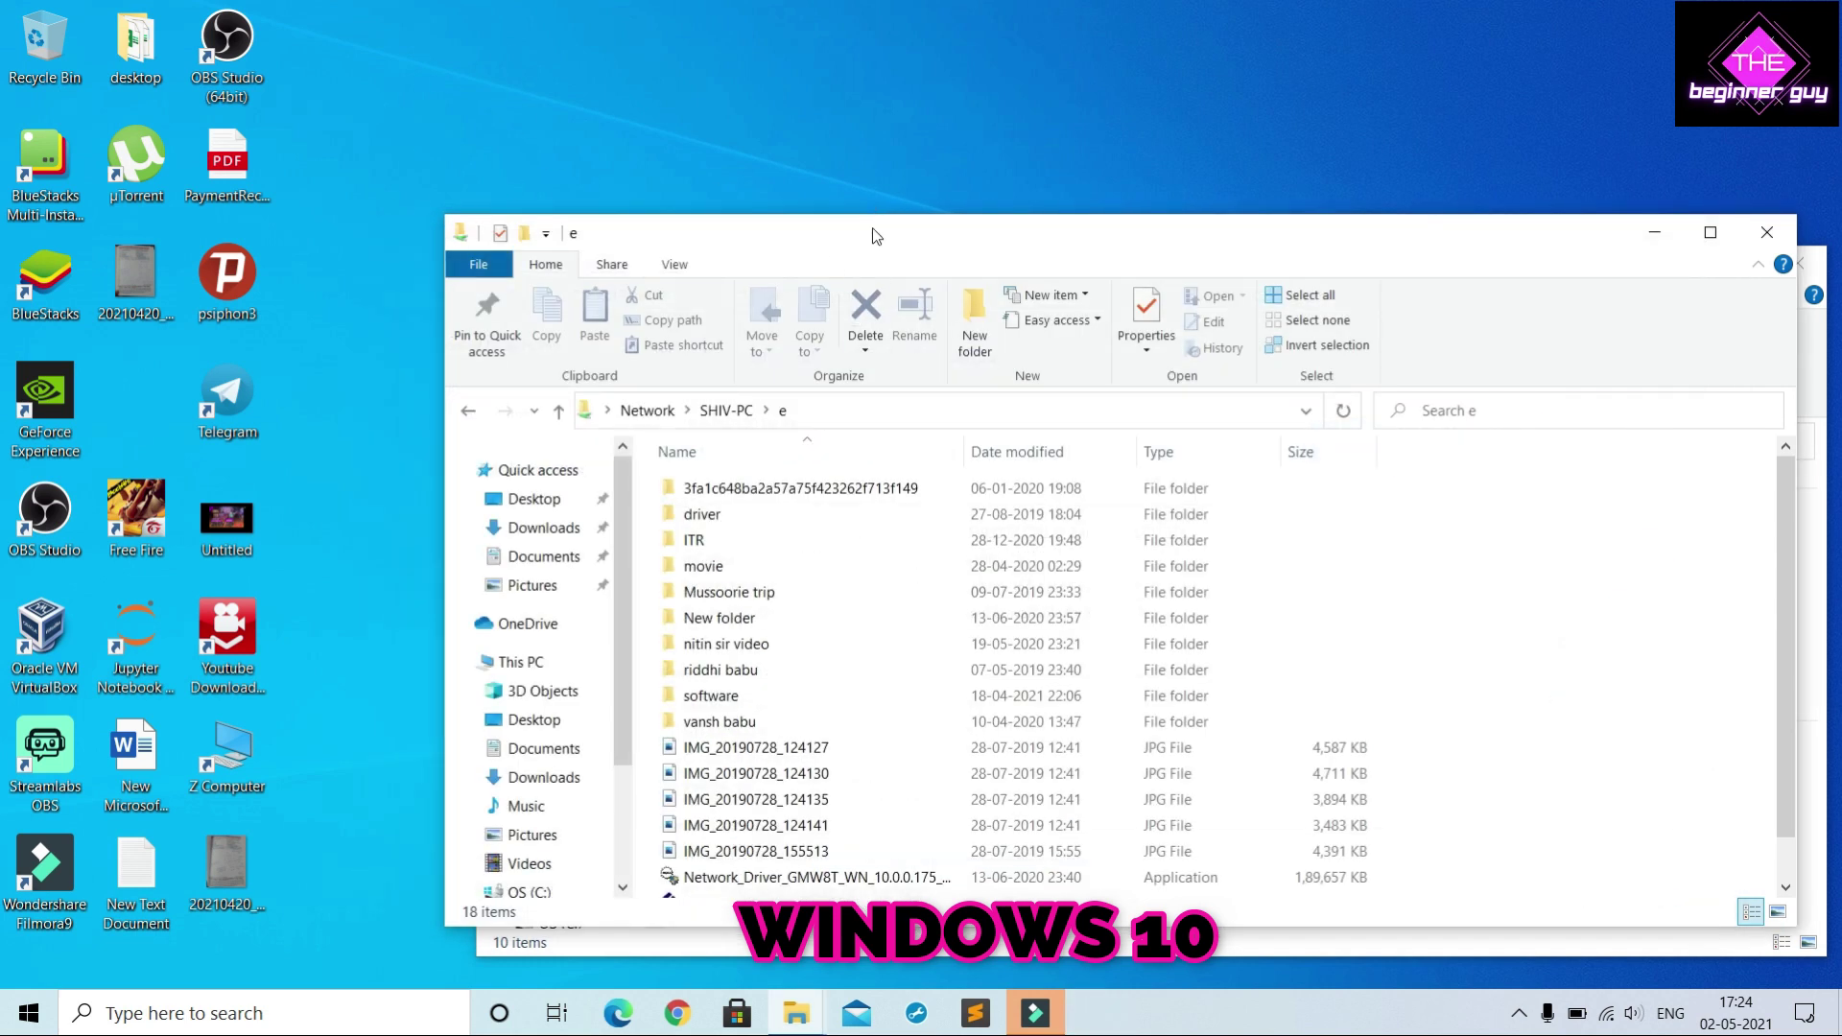
{"action": "left_click_drag", "start_coordinate": [874, 216], "coordinate": [853, 63]}
{"action": "scroll", "coordinate": [815, 588], "scroll_direction": "down", "scroll_amount": 1}
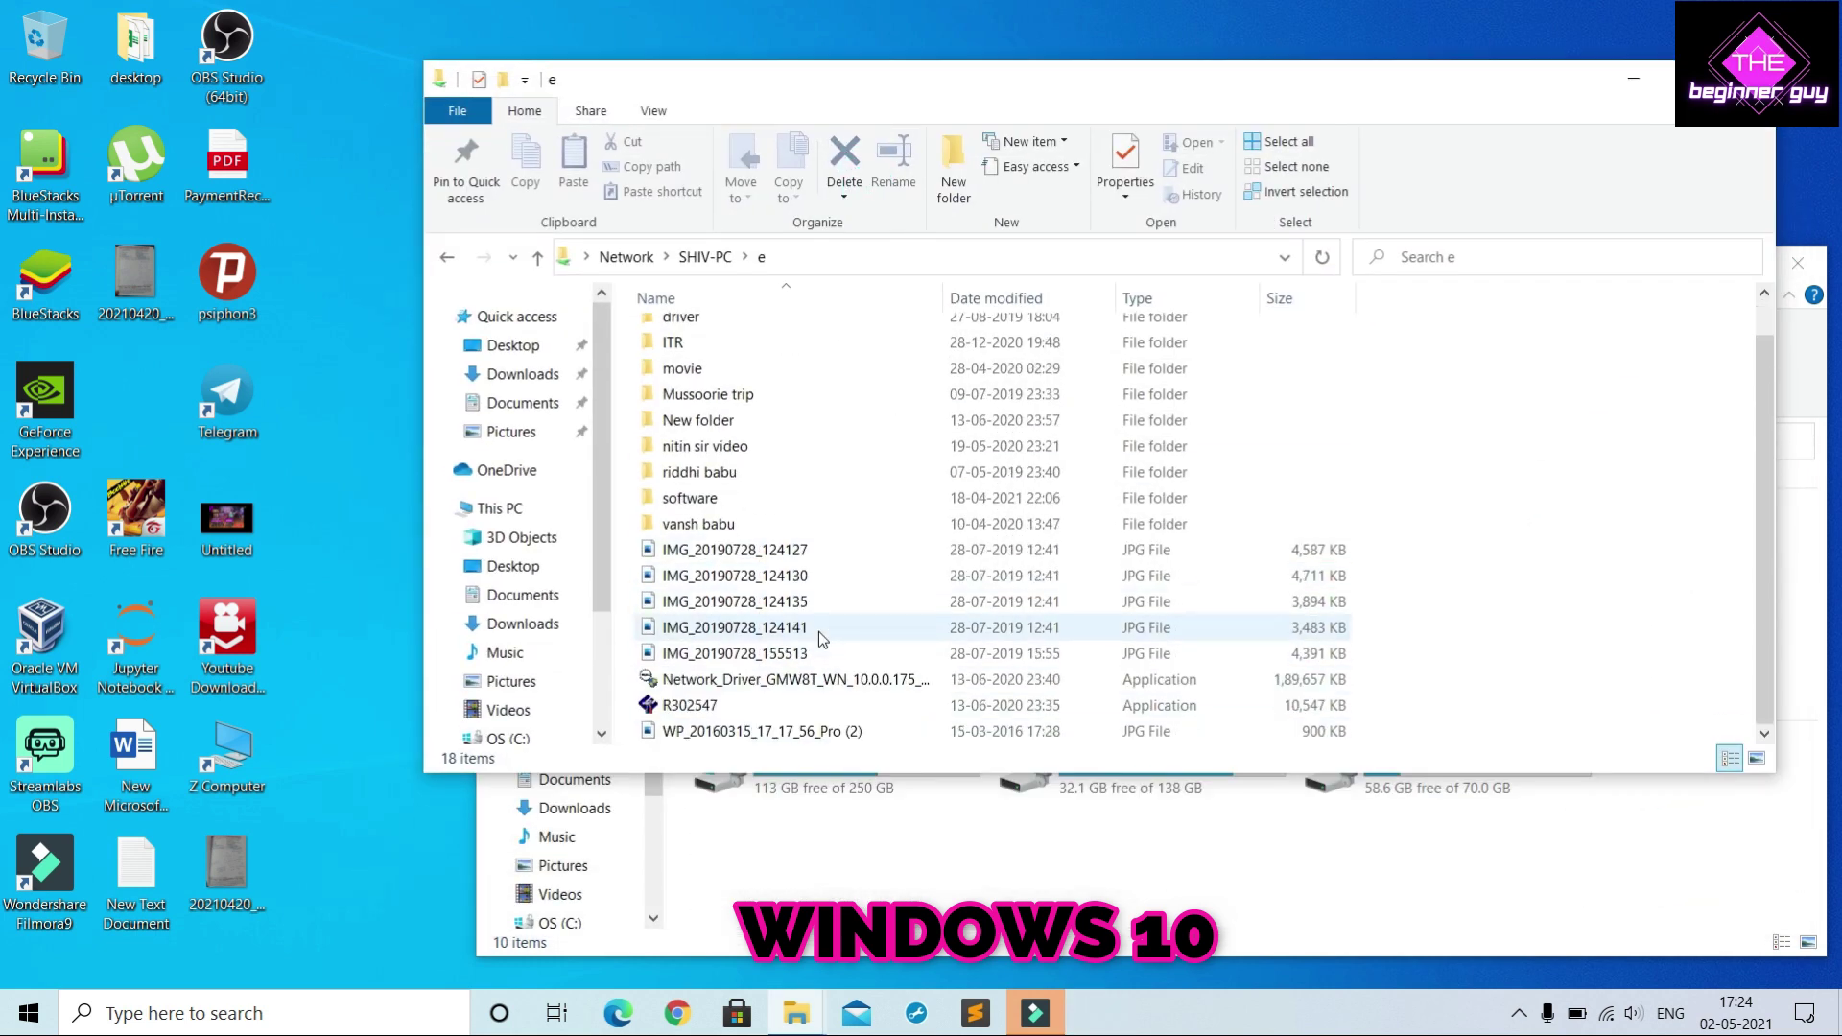
Copy the Network_Driver application from e and paste it onto the desktop
{"action": "left_click", "coordinate": [877, 683]}
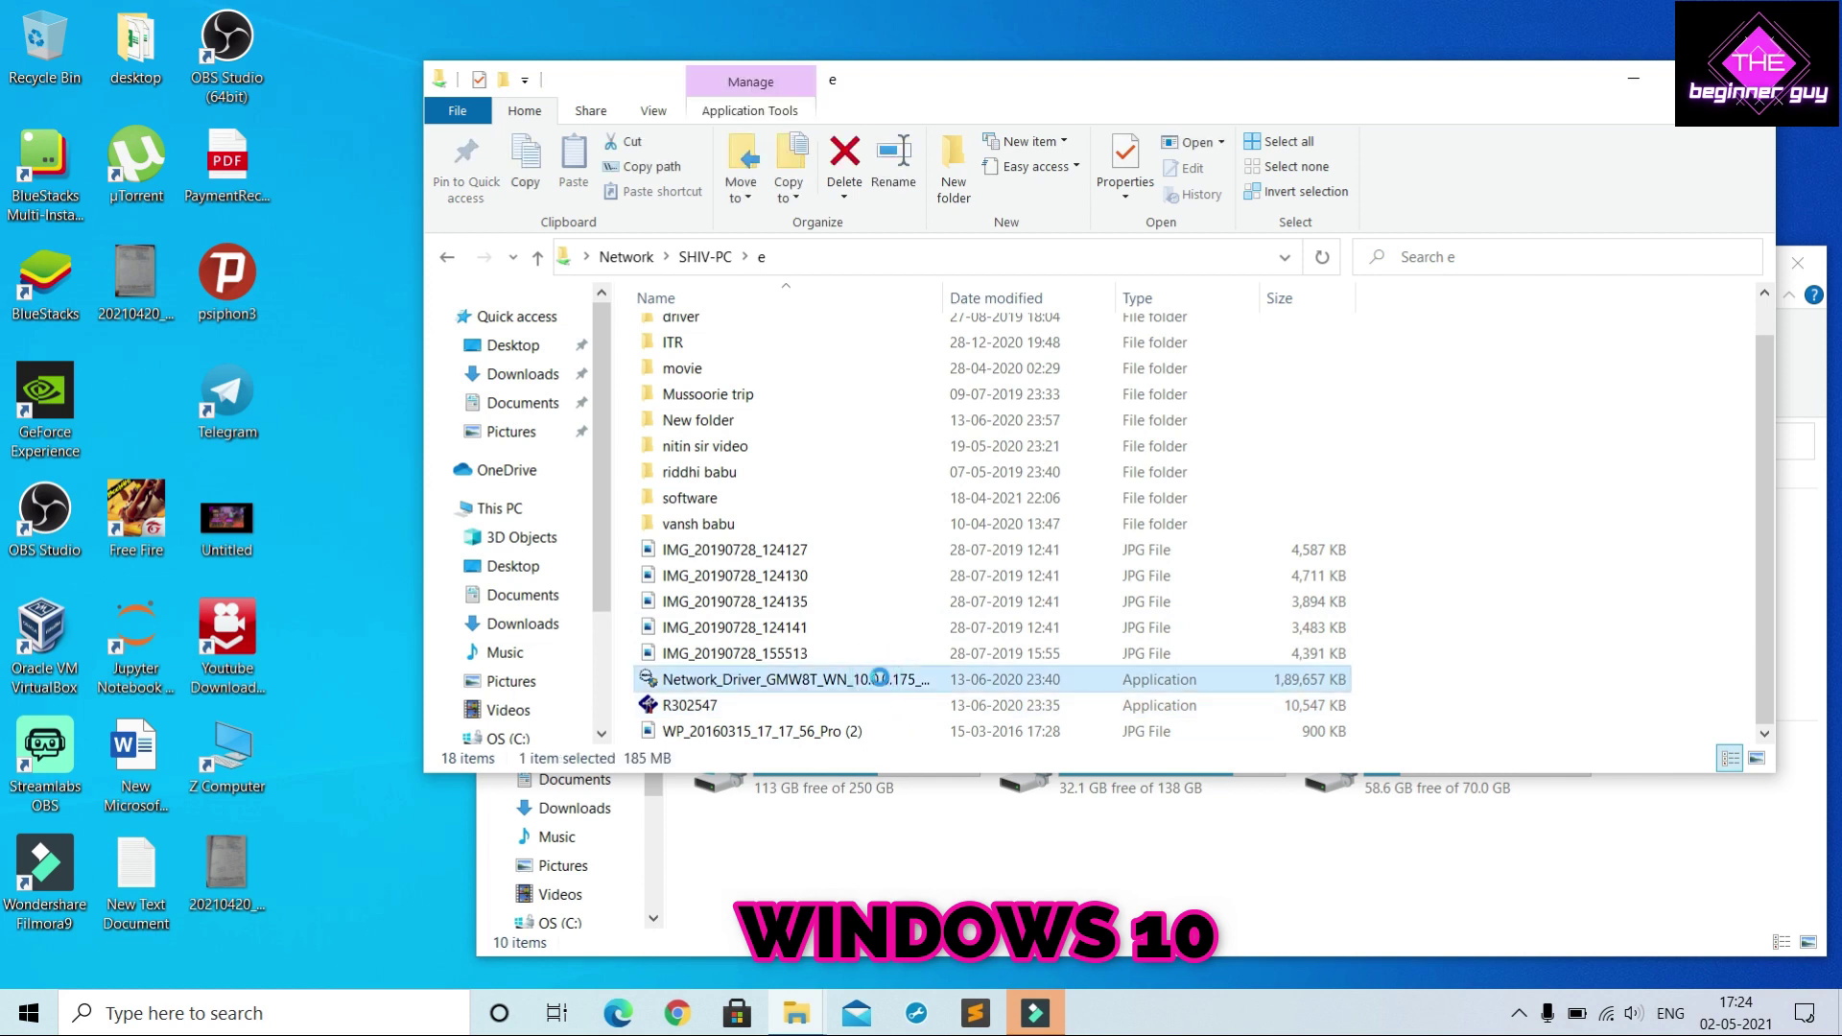
{"action": "right_click", "coordinate": [879, 678]}
{"action": "left_click", "coordinate": [974, 538]}
{"action": "right_click", "coordinate": [329, 362]}
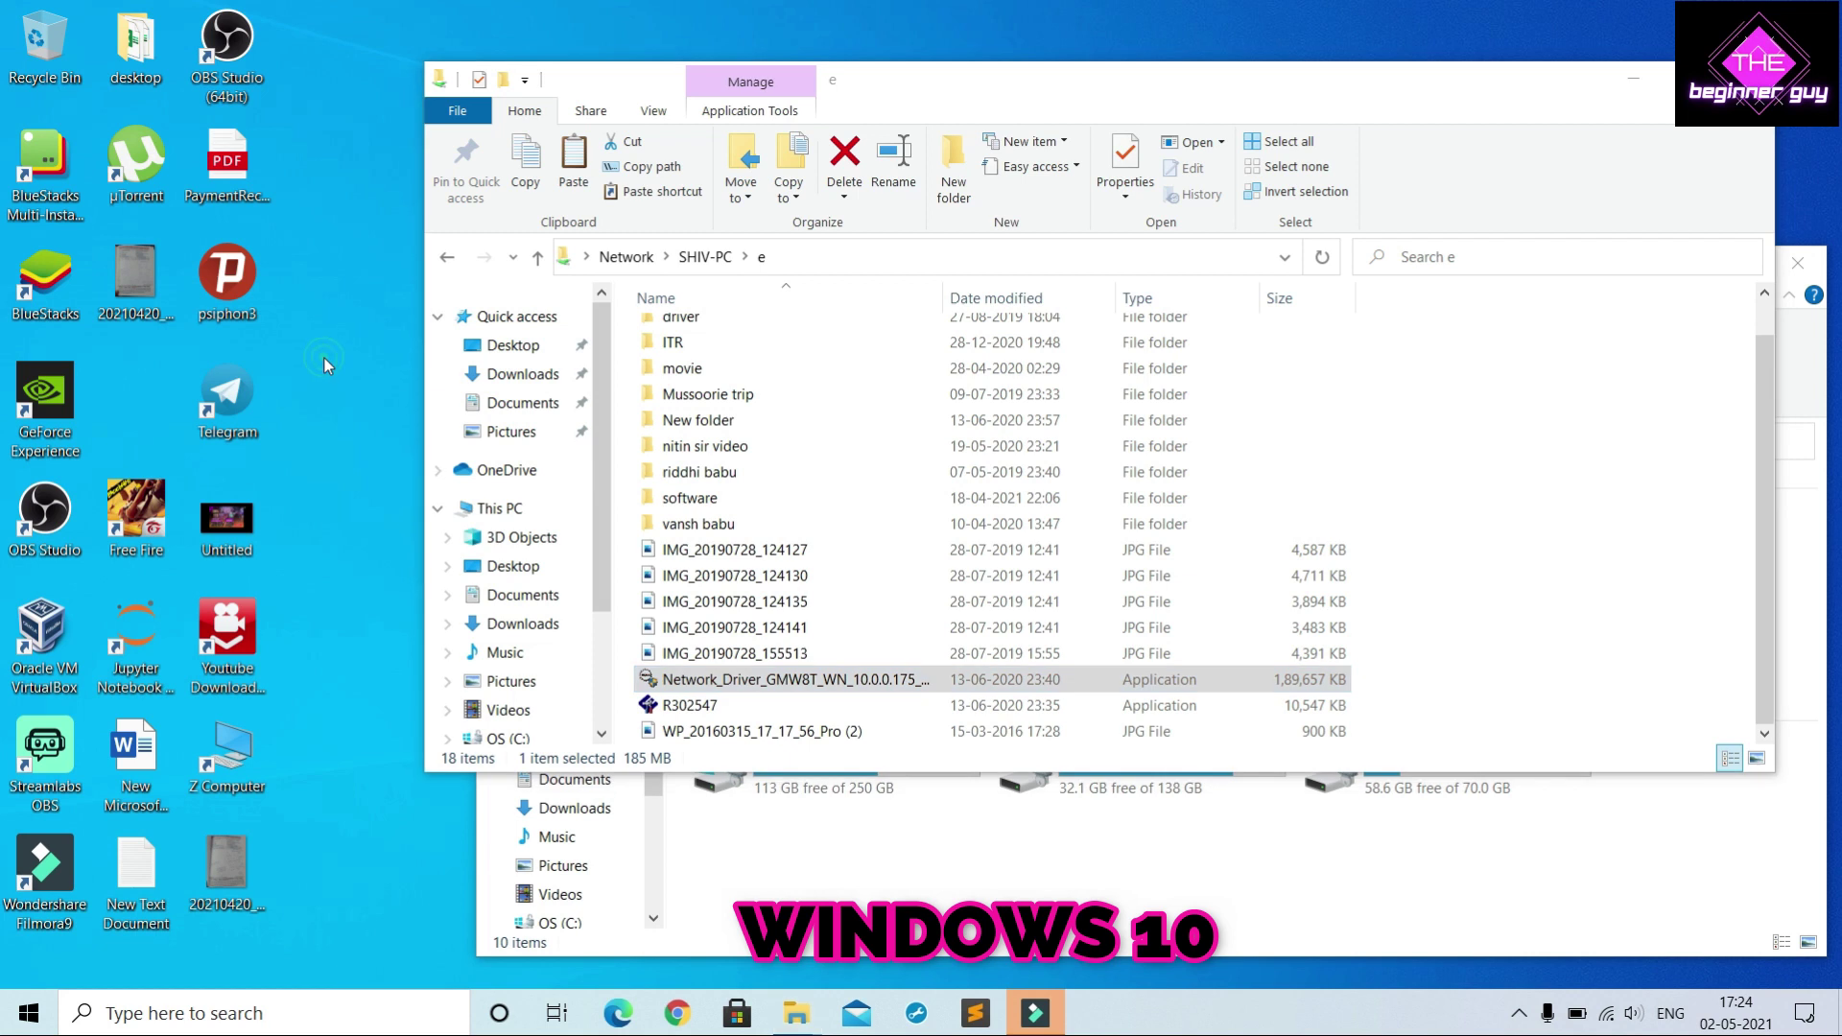
{"action": "left_click", "coordinate": [392, 467]}
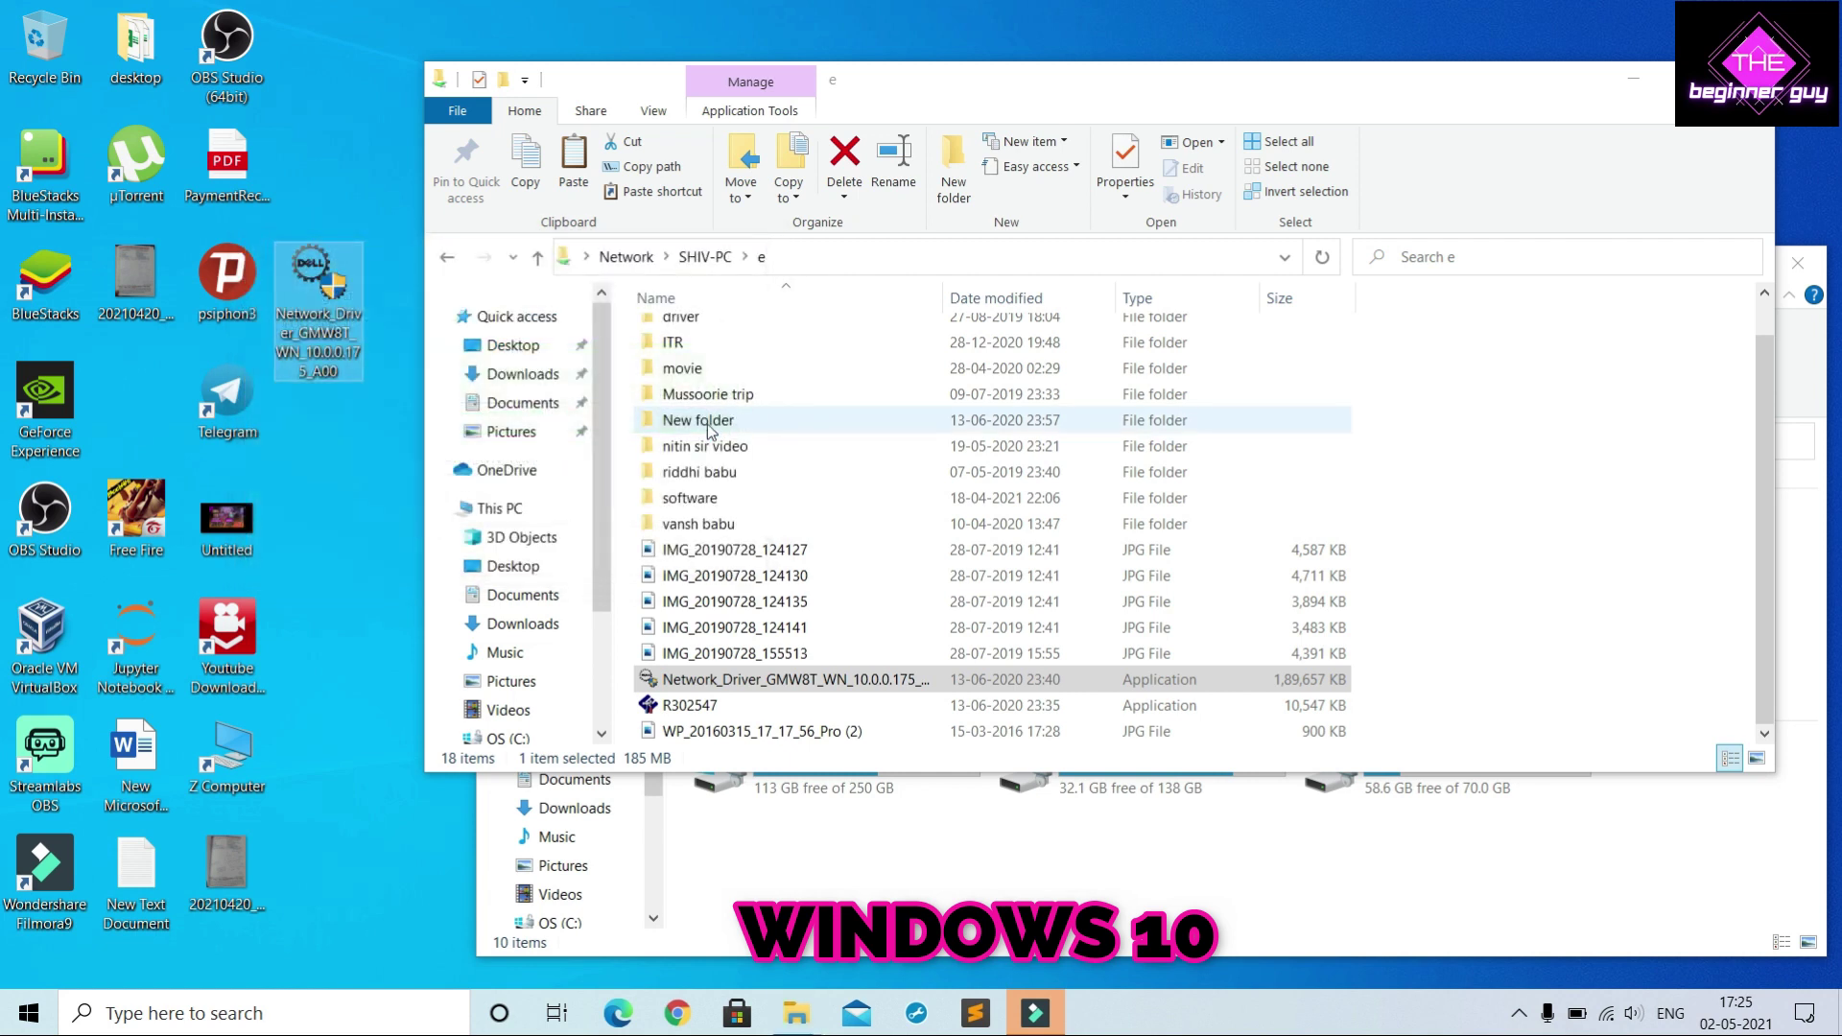
{"action": "left_click", "coordinate": [317, 309]}
{"action": "left_click", "coordinate": [345, 473]}
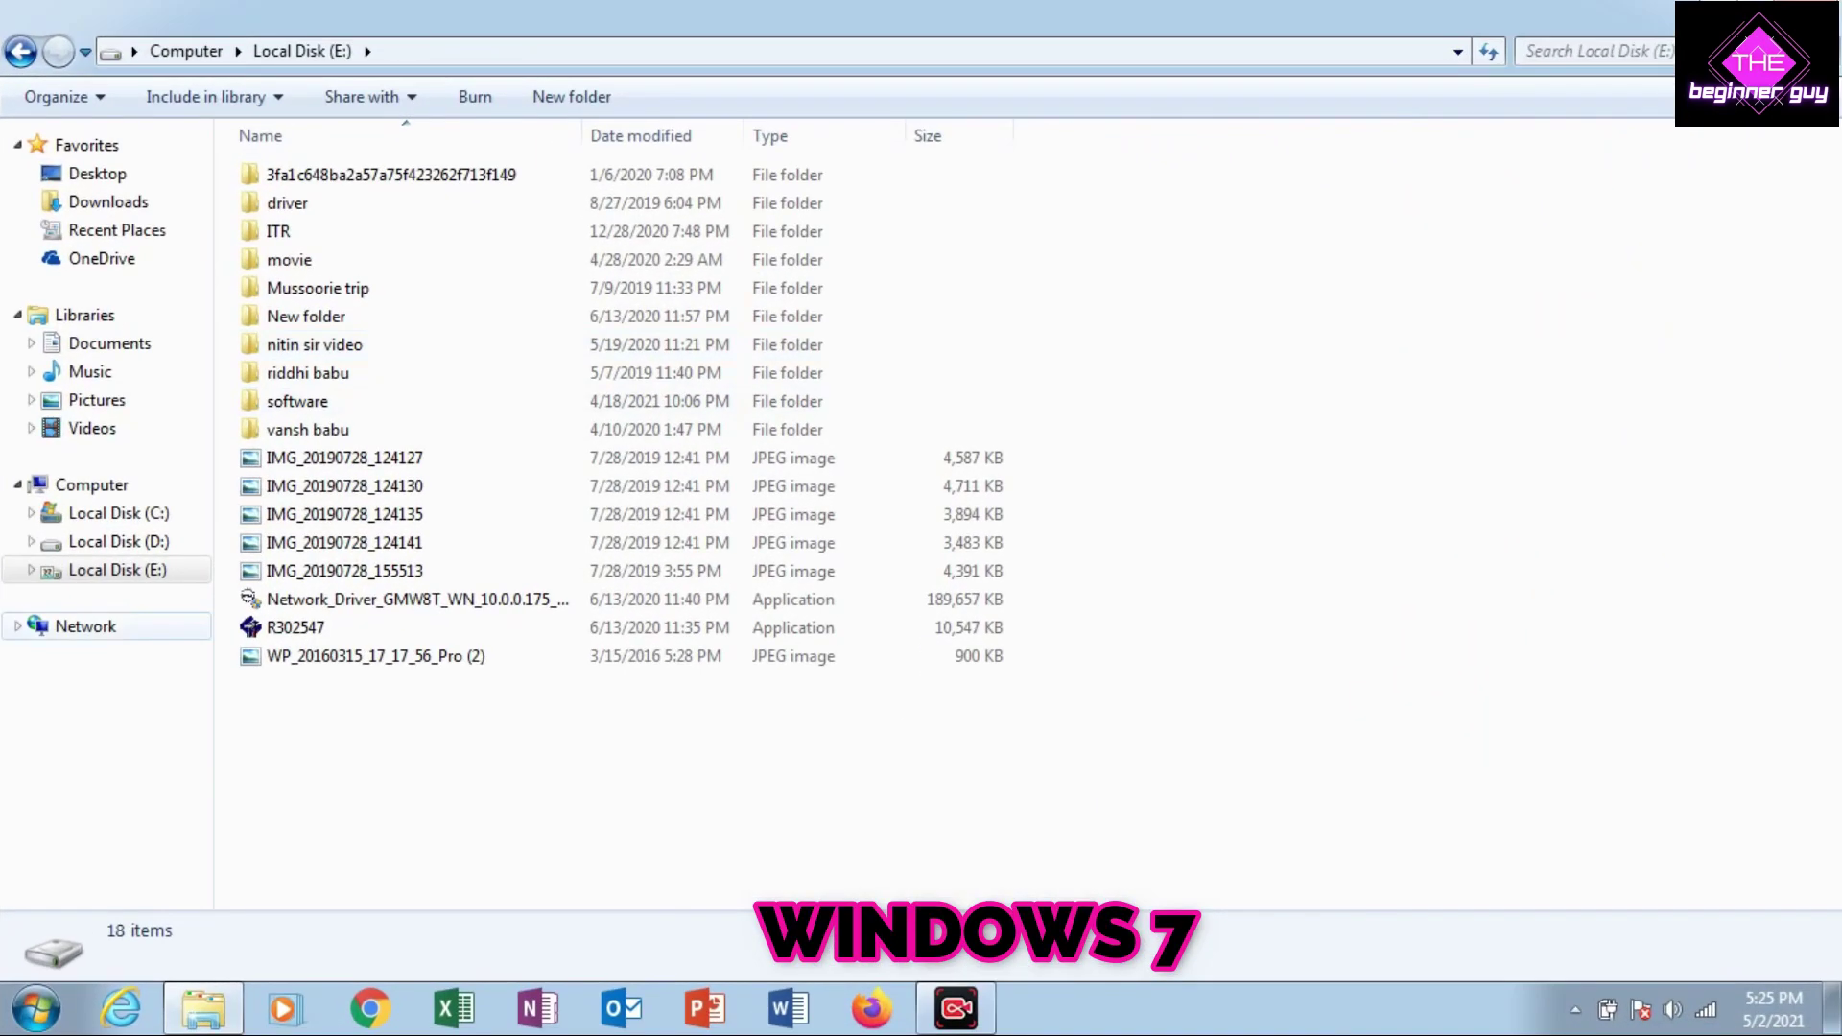
Check this PC's name in Computer Properties, then open DESKTOP-JN2E9GR from the Network list
{"action": "left_click", "coordinate": [85, 626]}
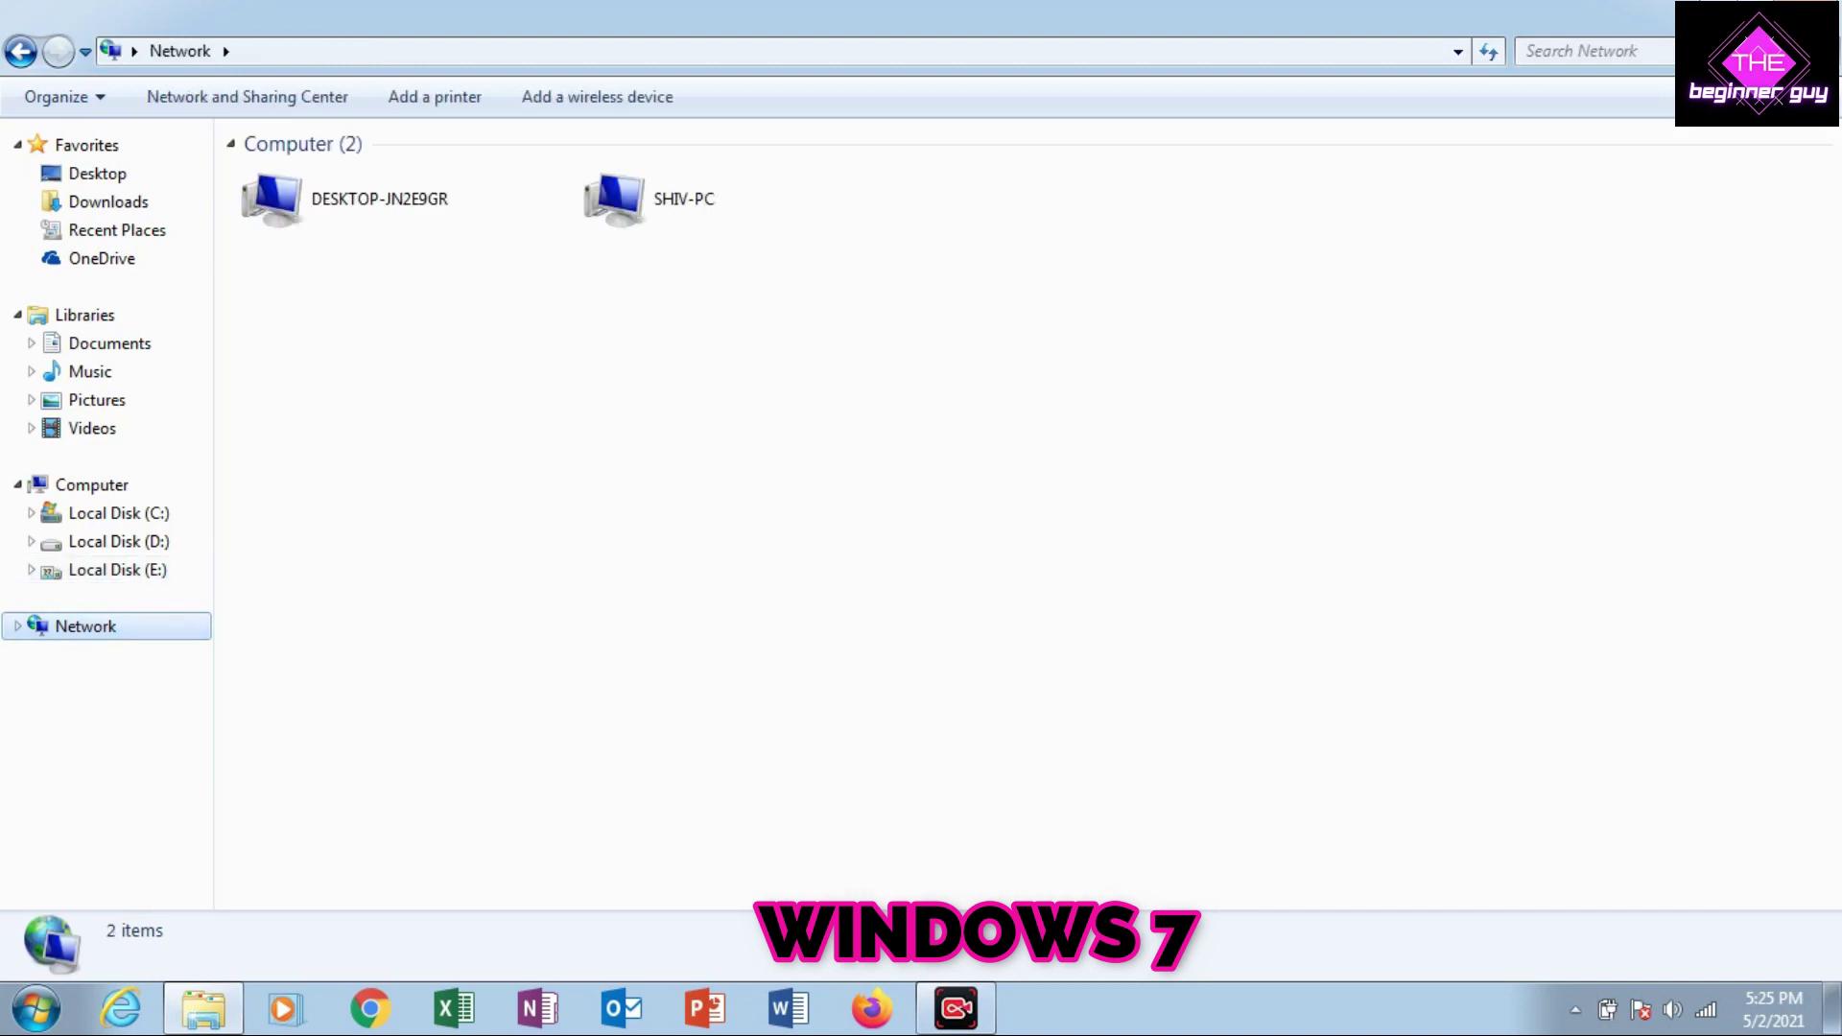
{"action": "left_click", "coordinate": [684, 199]}
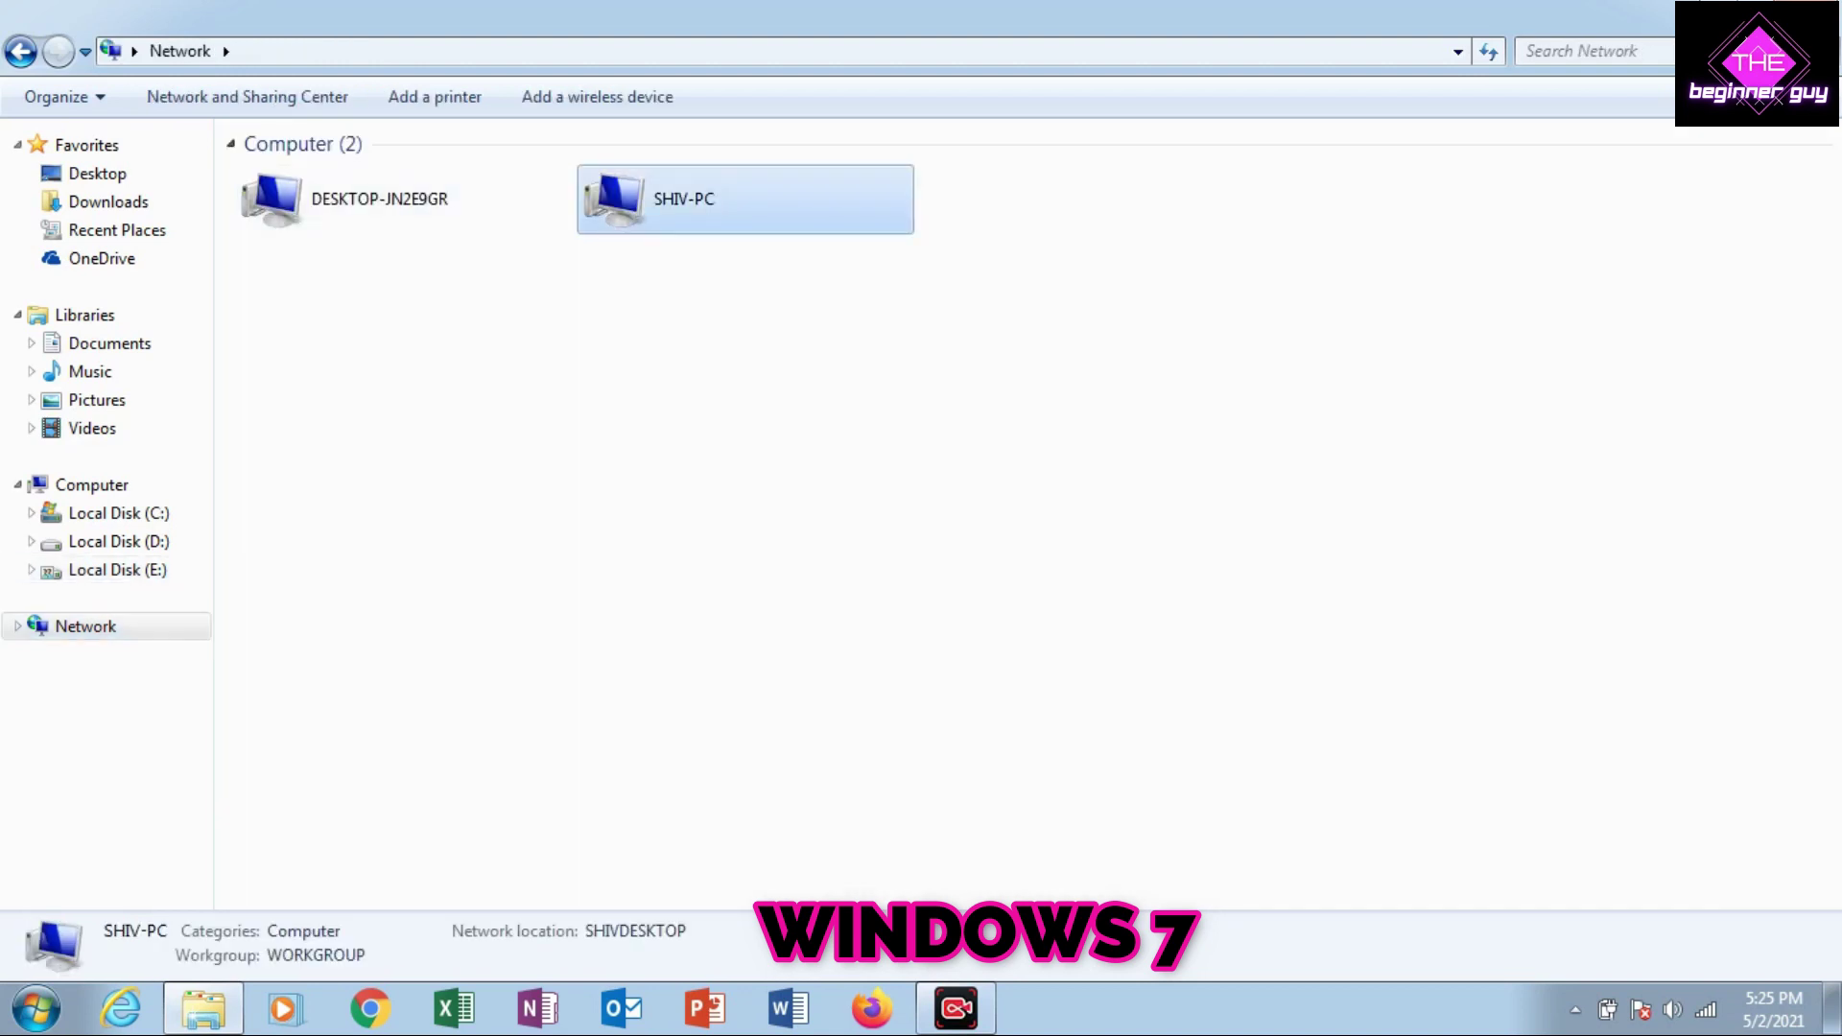
{"action": "left_click", "coordinate": [91, 485]}
{"action": "right_click", "coordinate": [459, 582]}
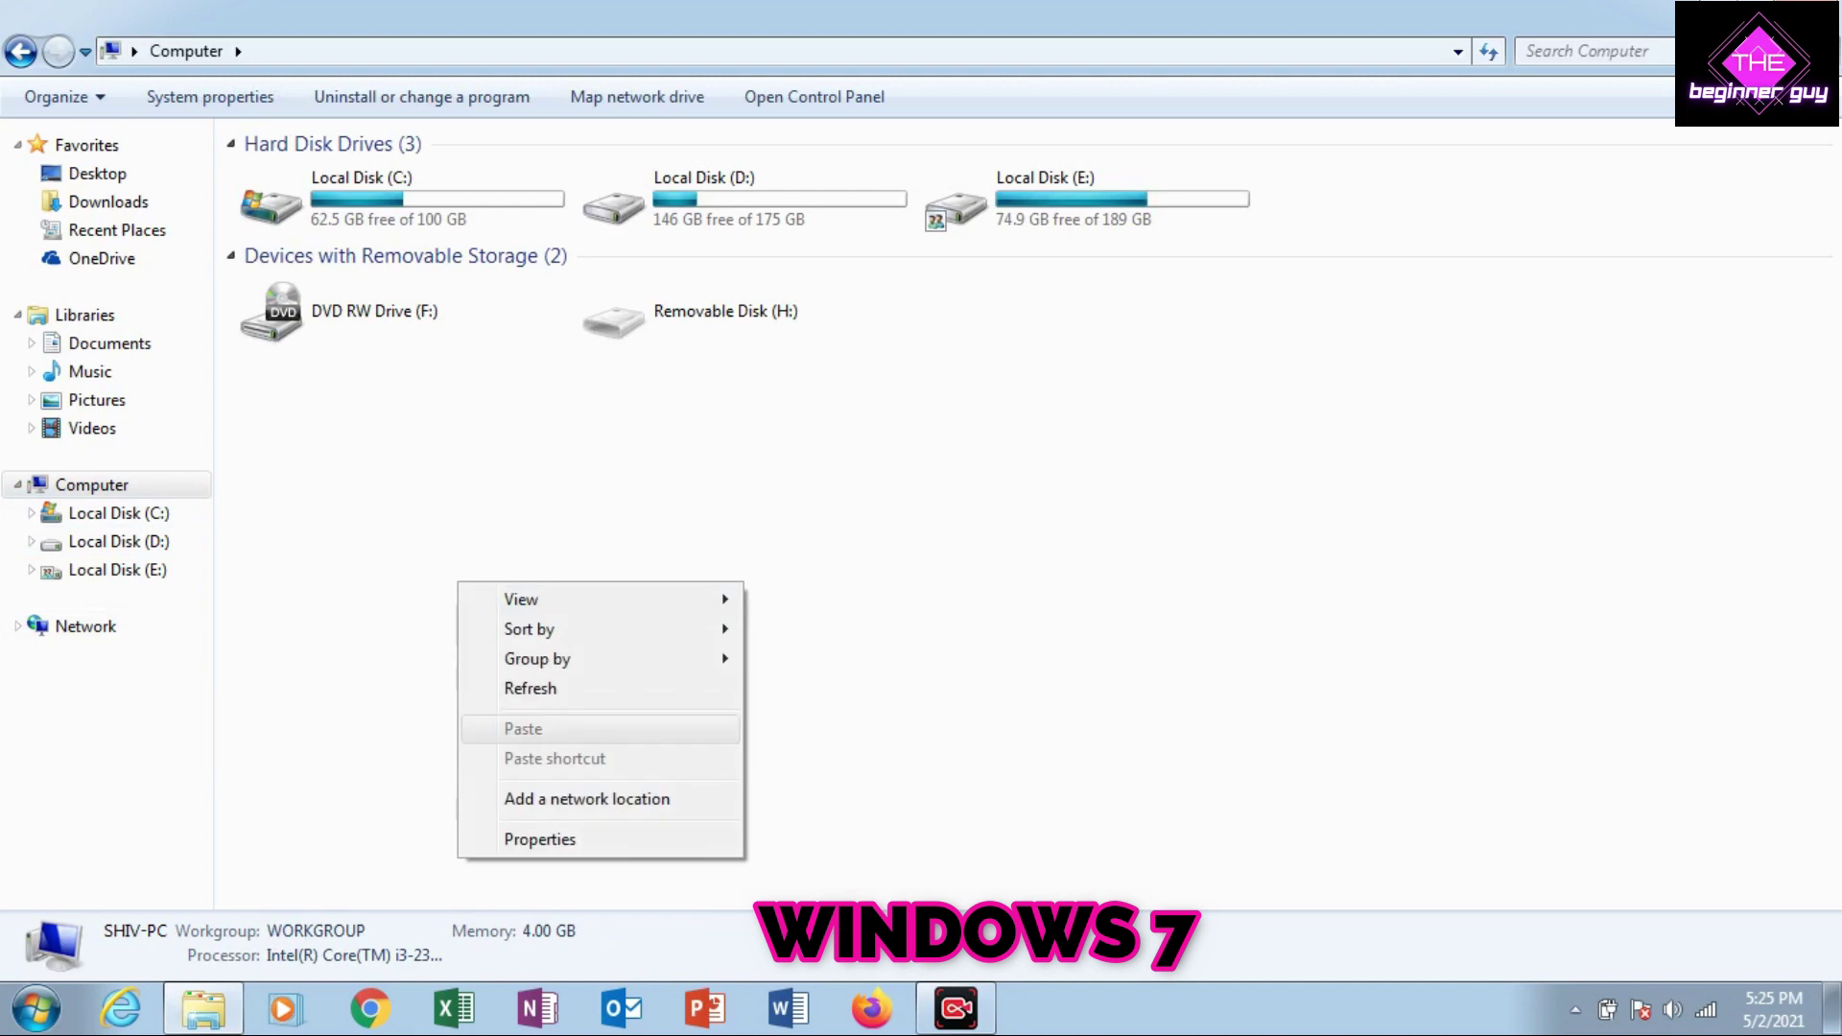
{"action": "left_click", "coordinate": [540, 839]}
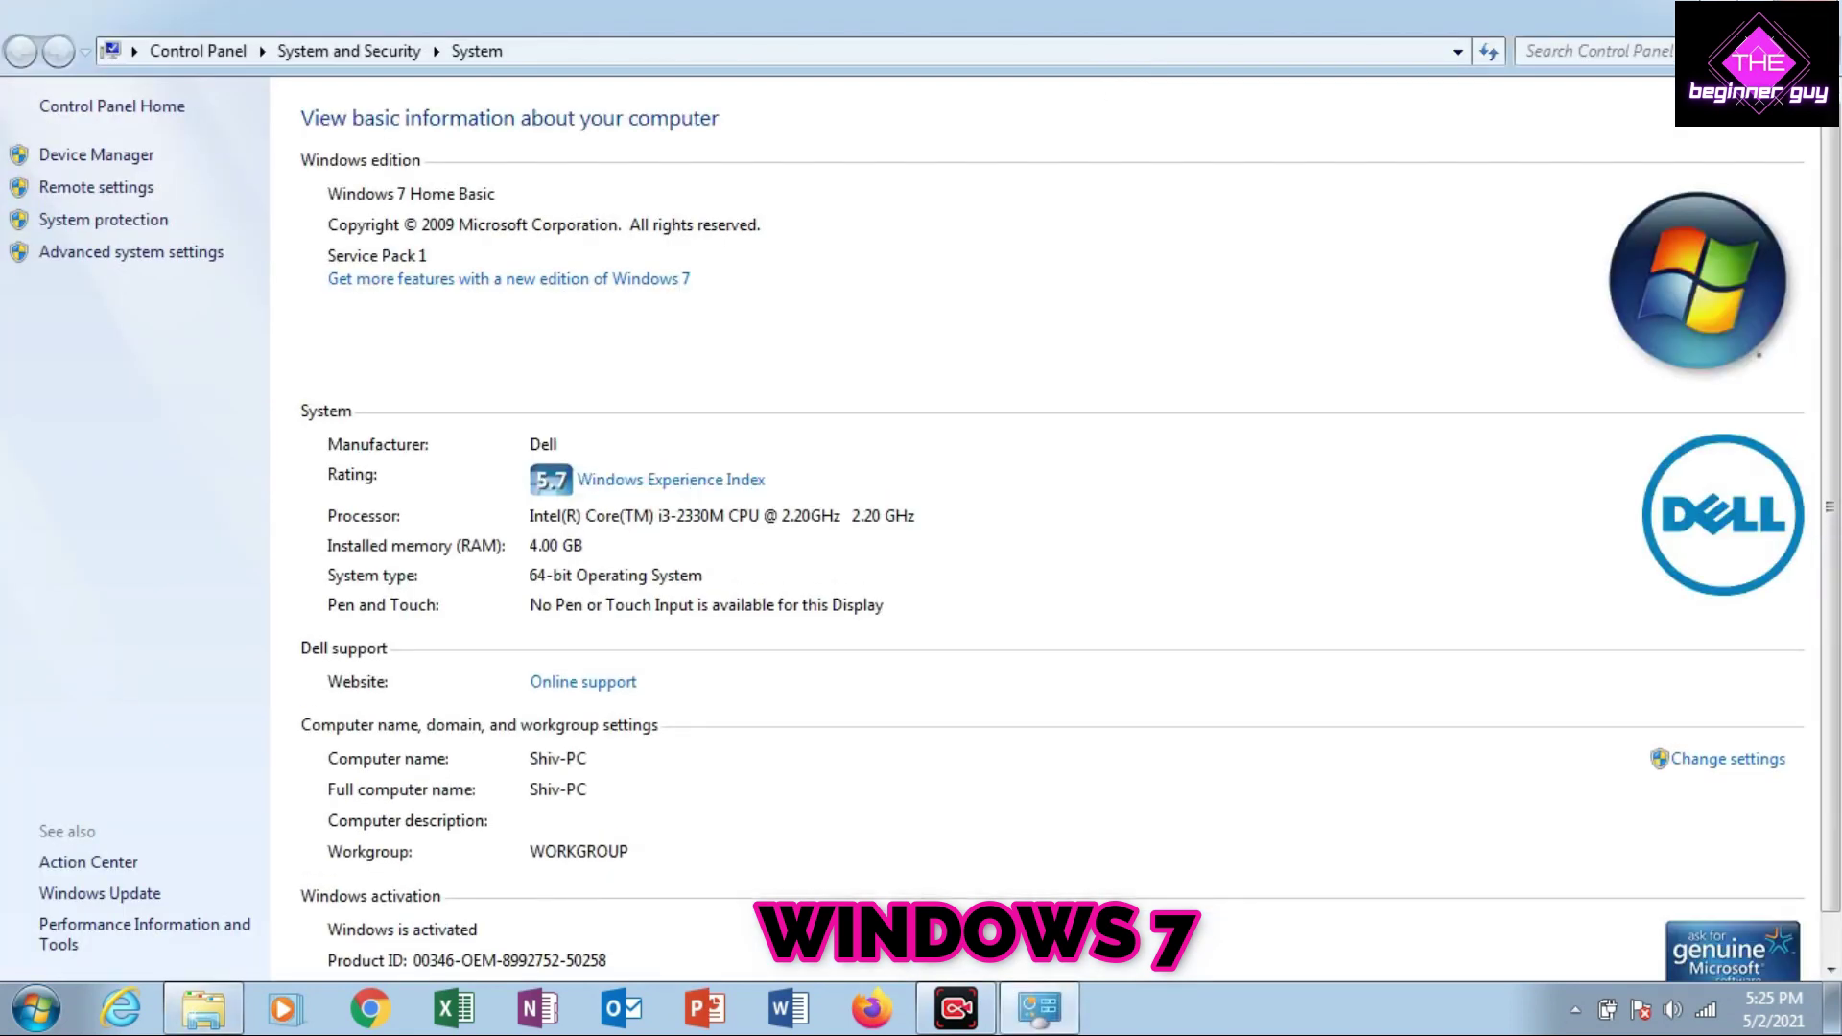
{"action": "left_click", "coordinate": [1811, 11]}
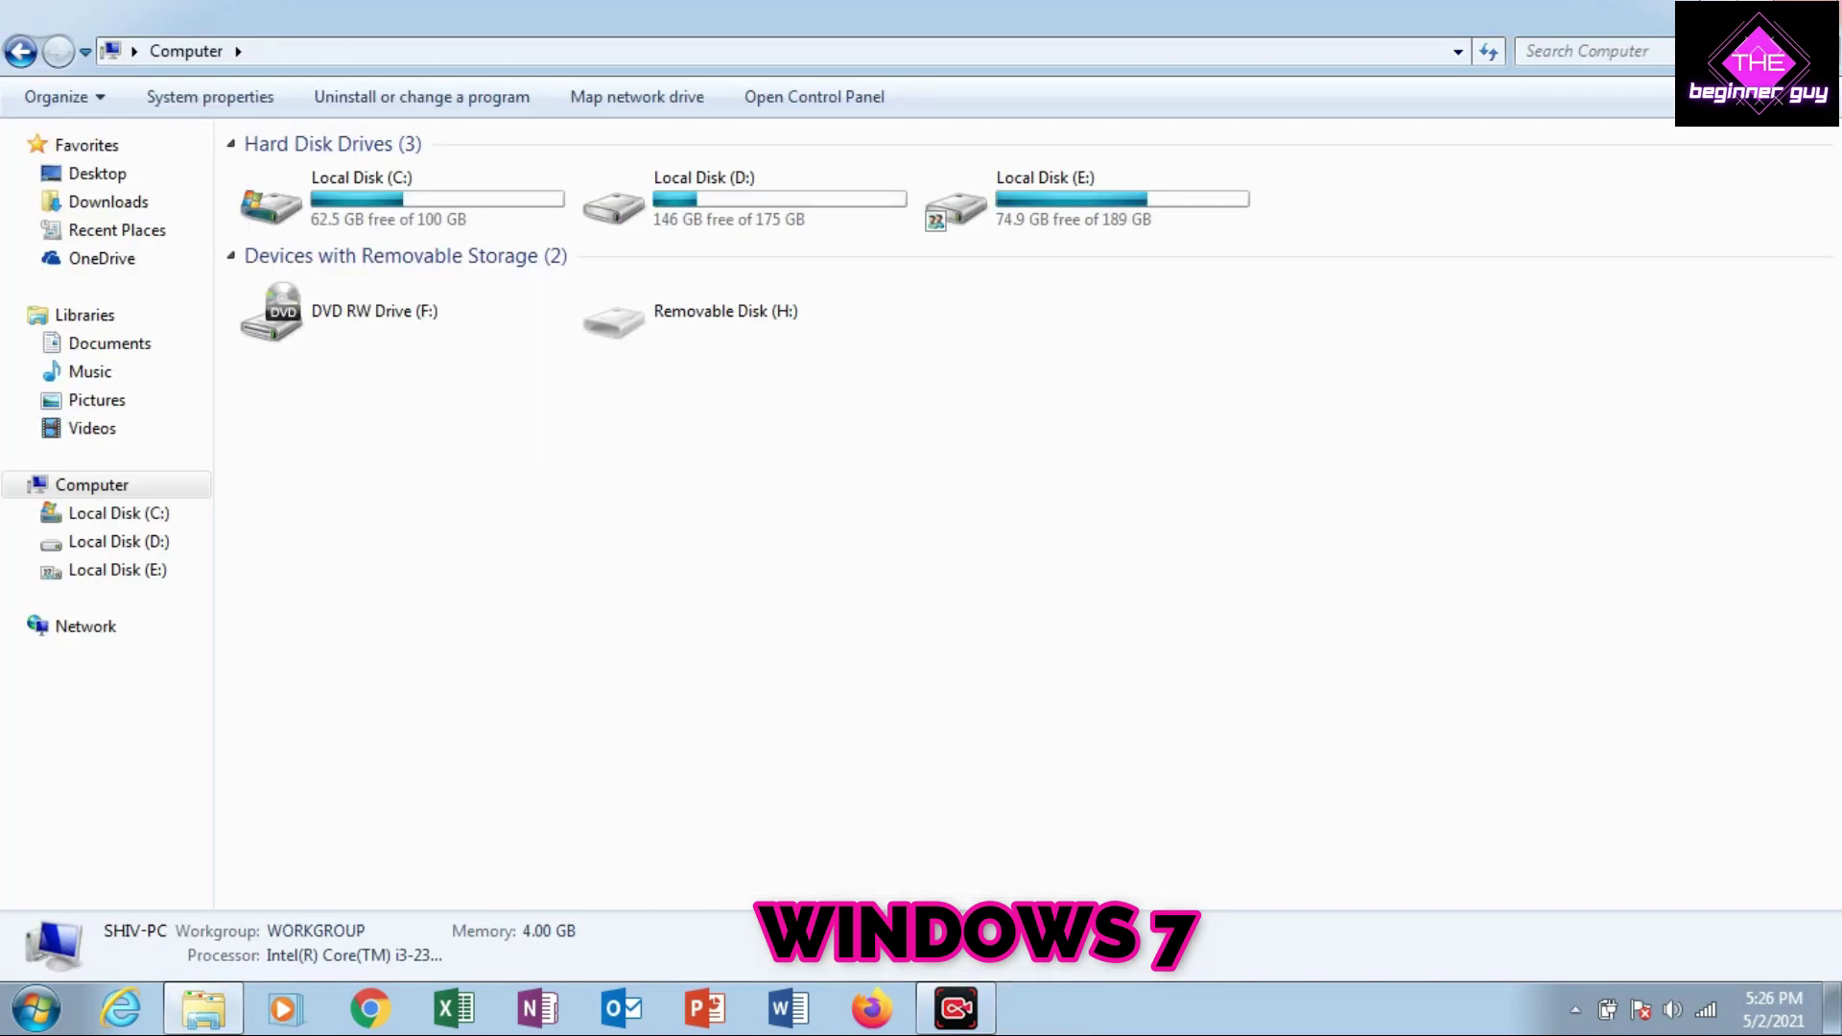
{"action": "left_click", "coordinate": [87, 627]}
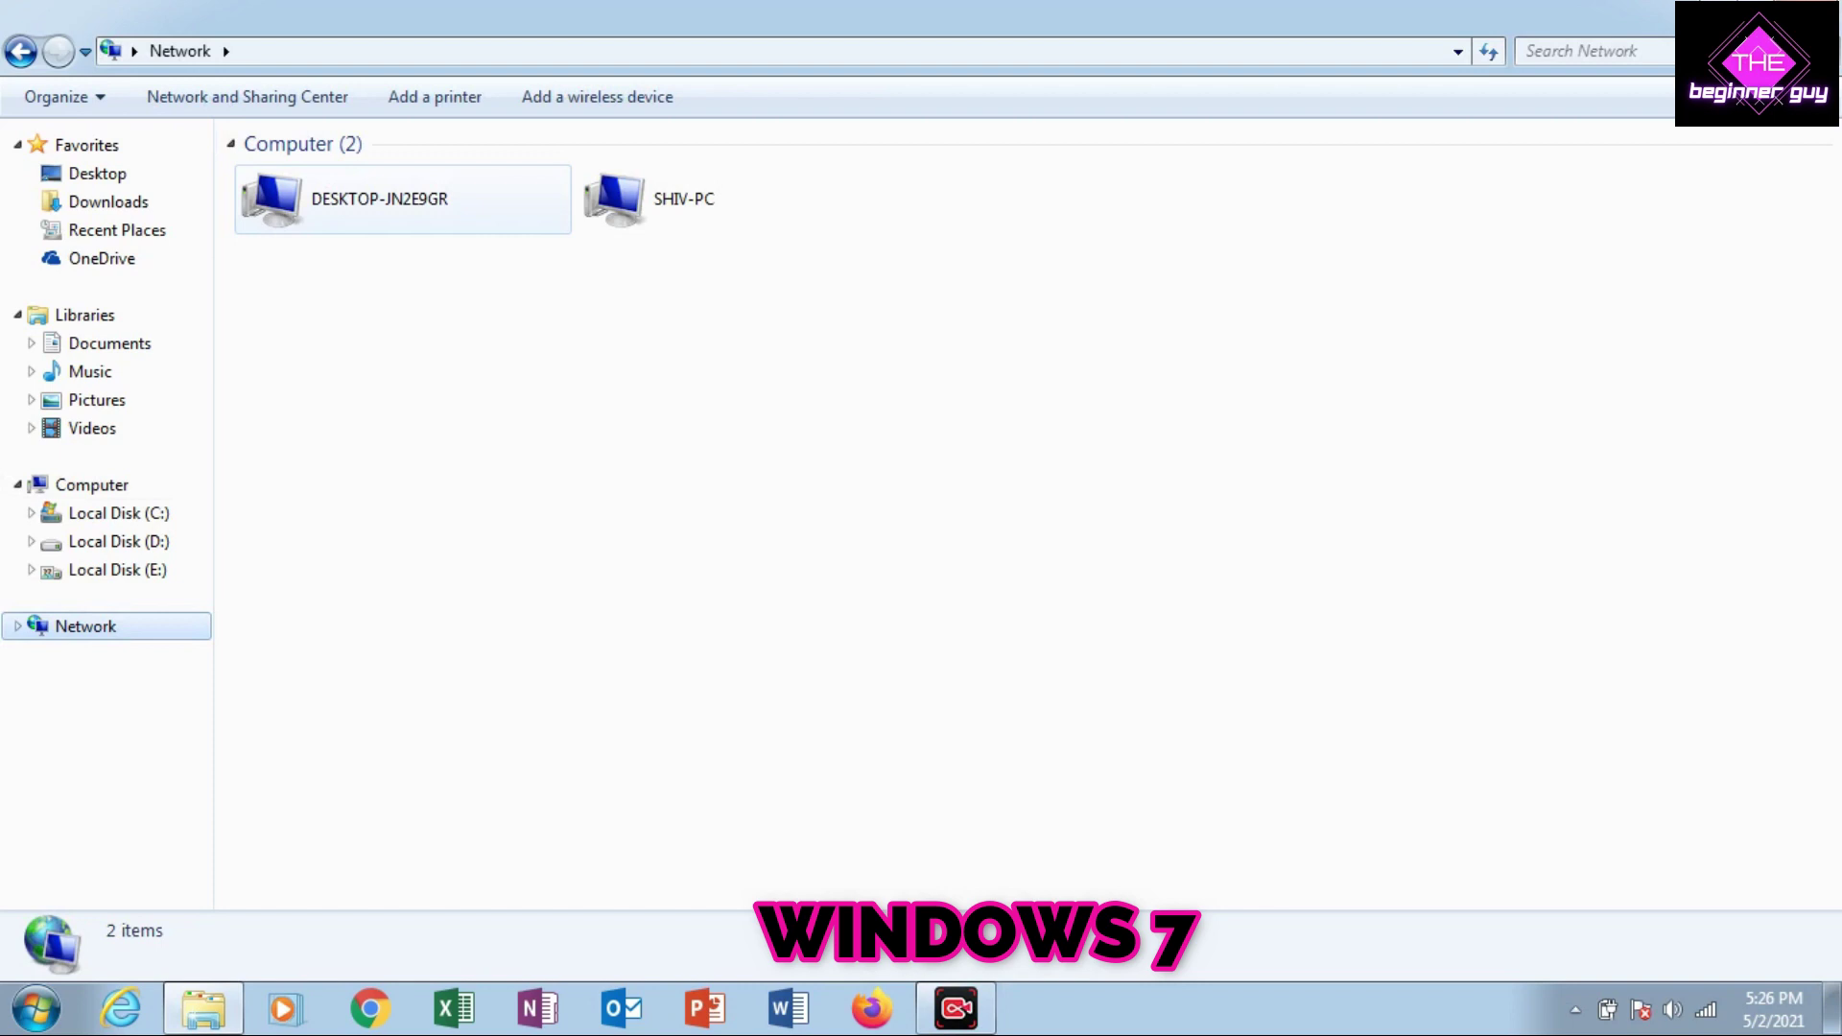
{"action": "double_click", "coordinate": [384, 199]}
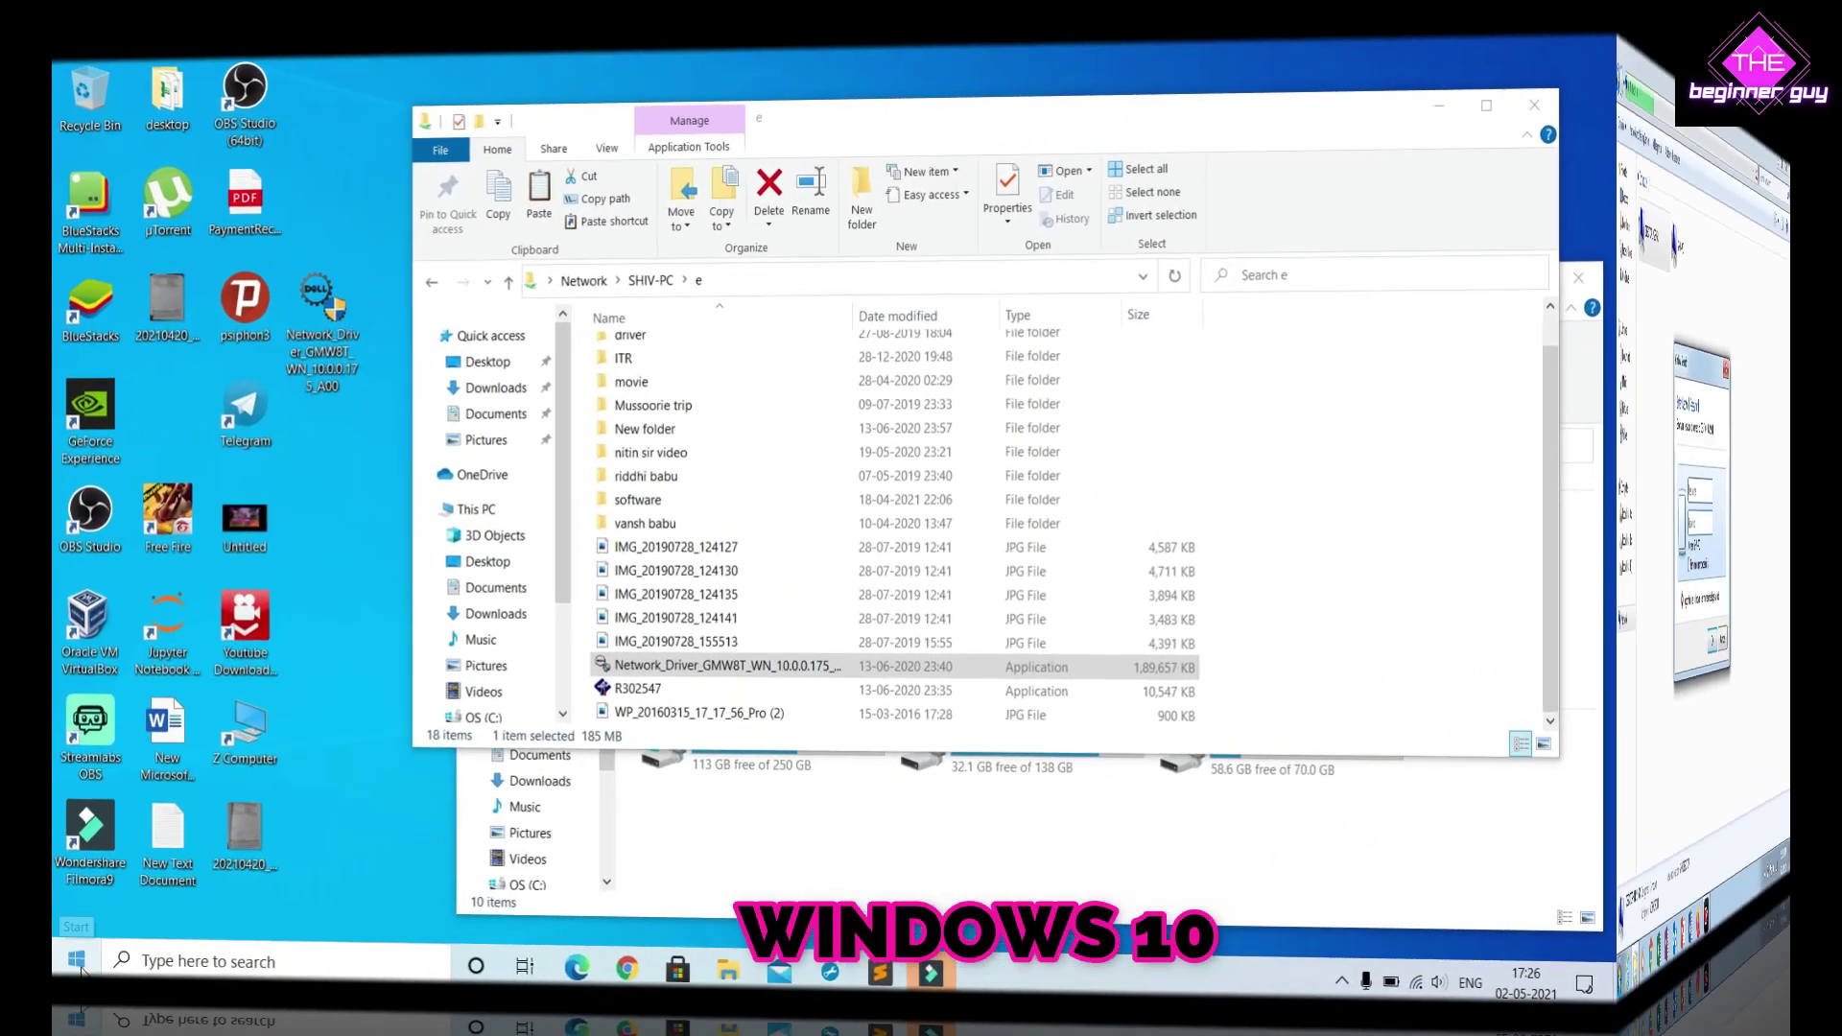
Maximize Explorer, browse OS (C:) into Users and select the user's profile folder
{"action": "left_click", "coordinate": [77, 961]}
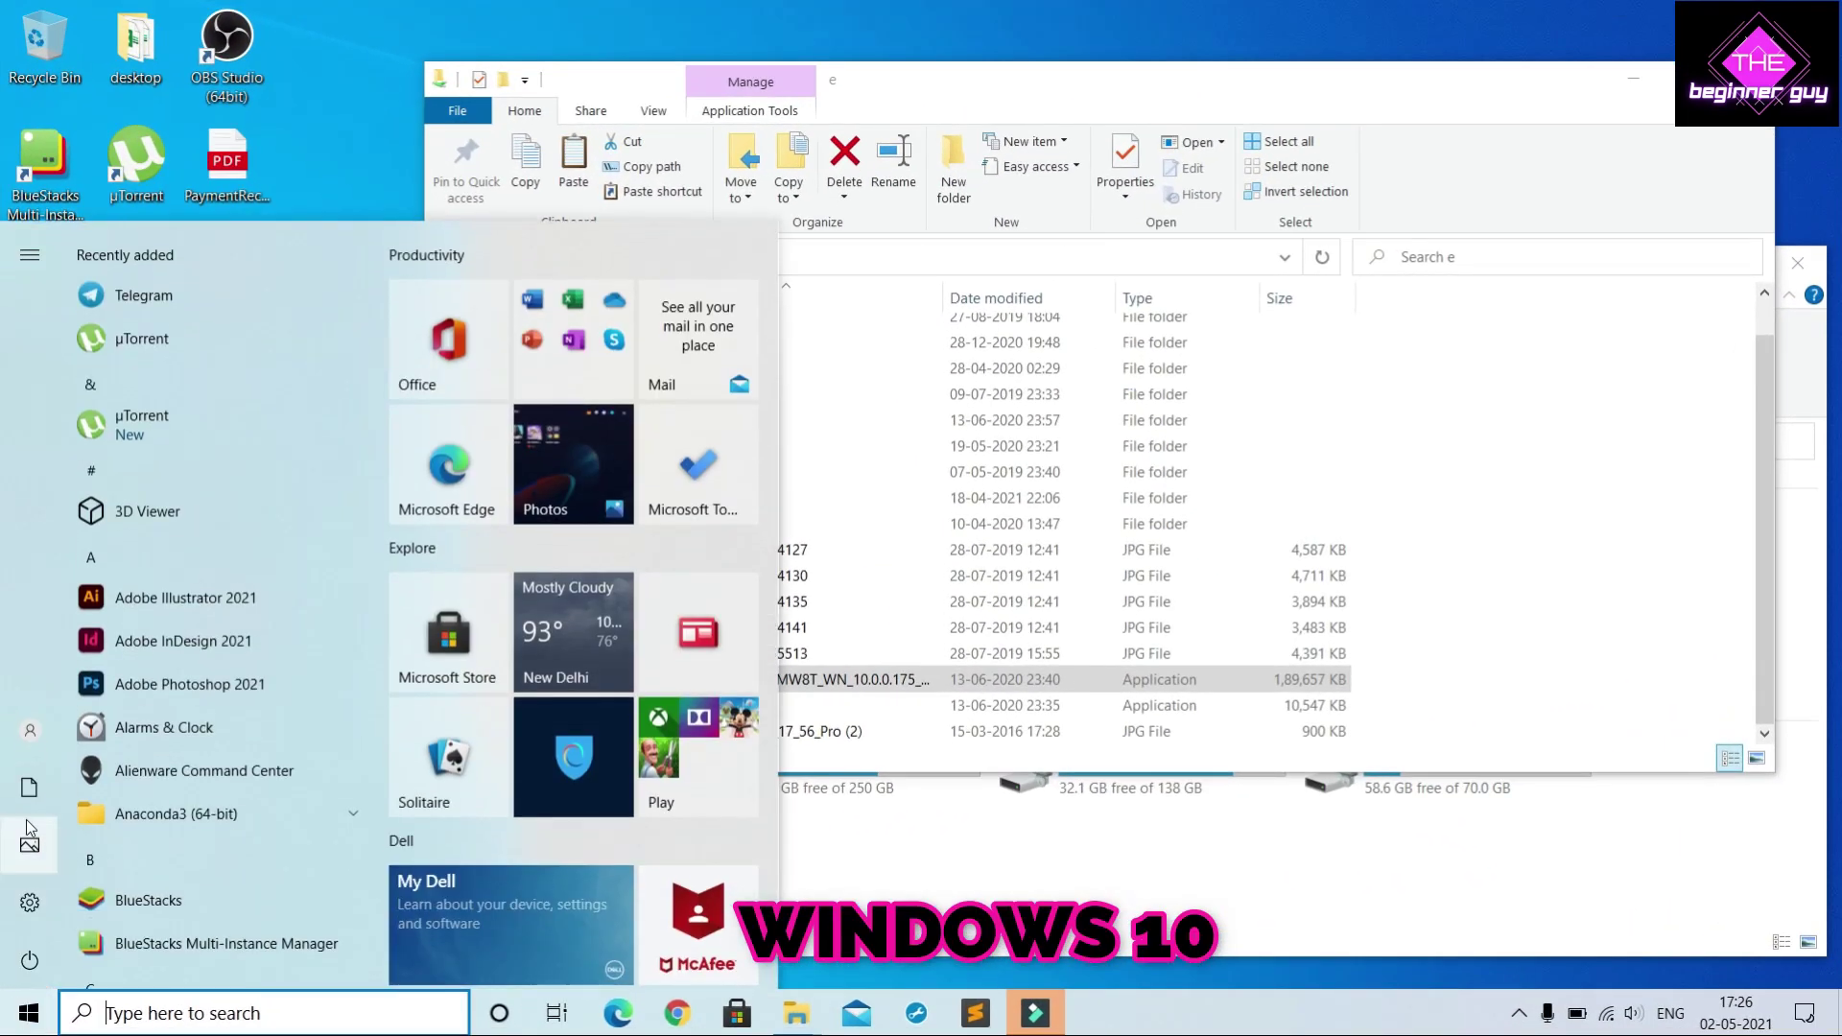
{"action": "mouse_move", "coordinate": [98, 719]}
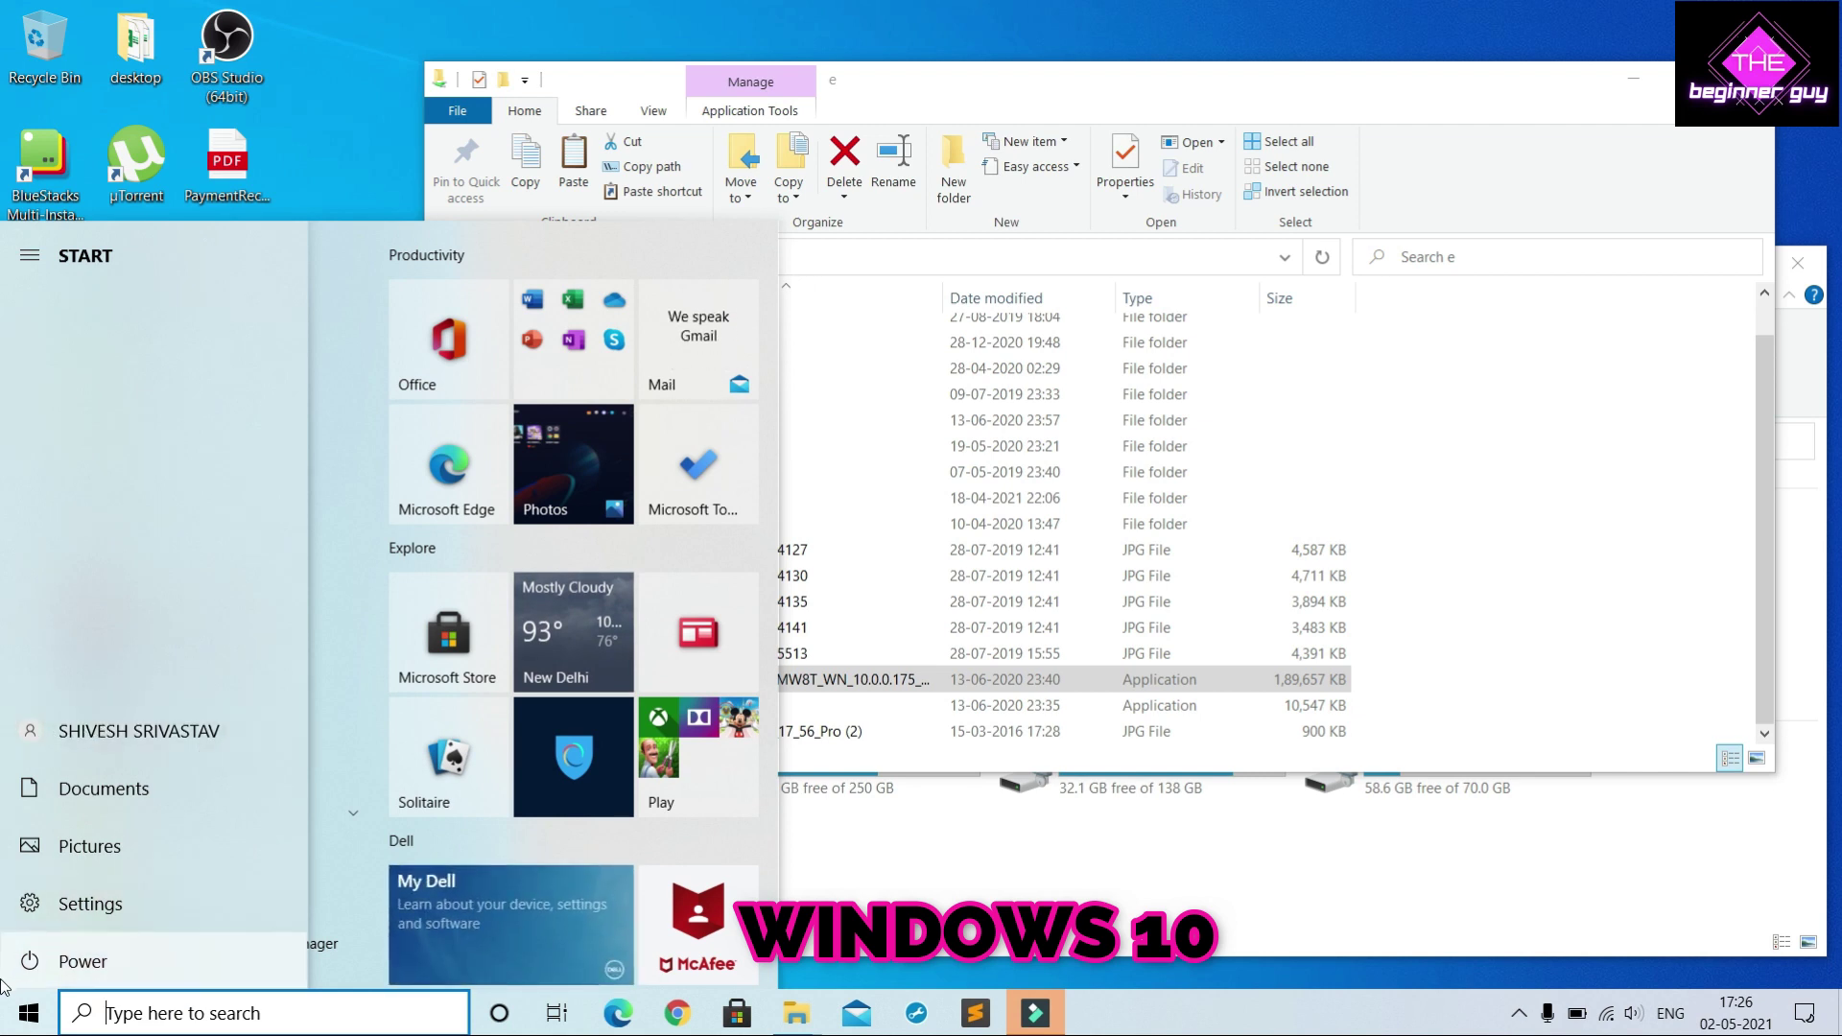
{"action": "left_click", "coordinate": [903, 65]}
{"action": "double_click", "coordinate": [924, 100]}
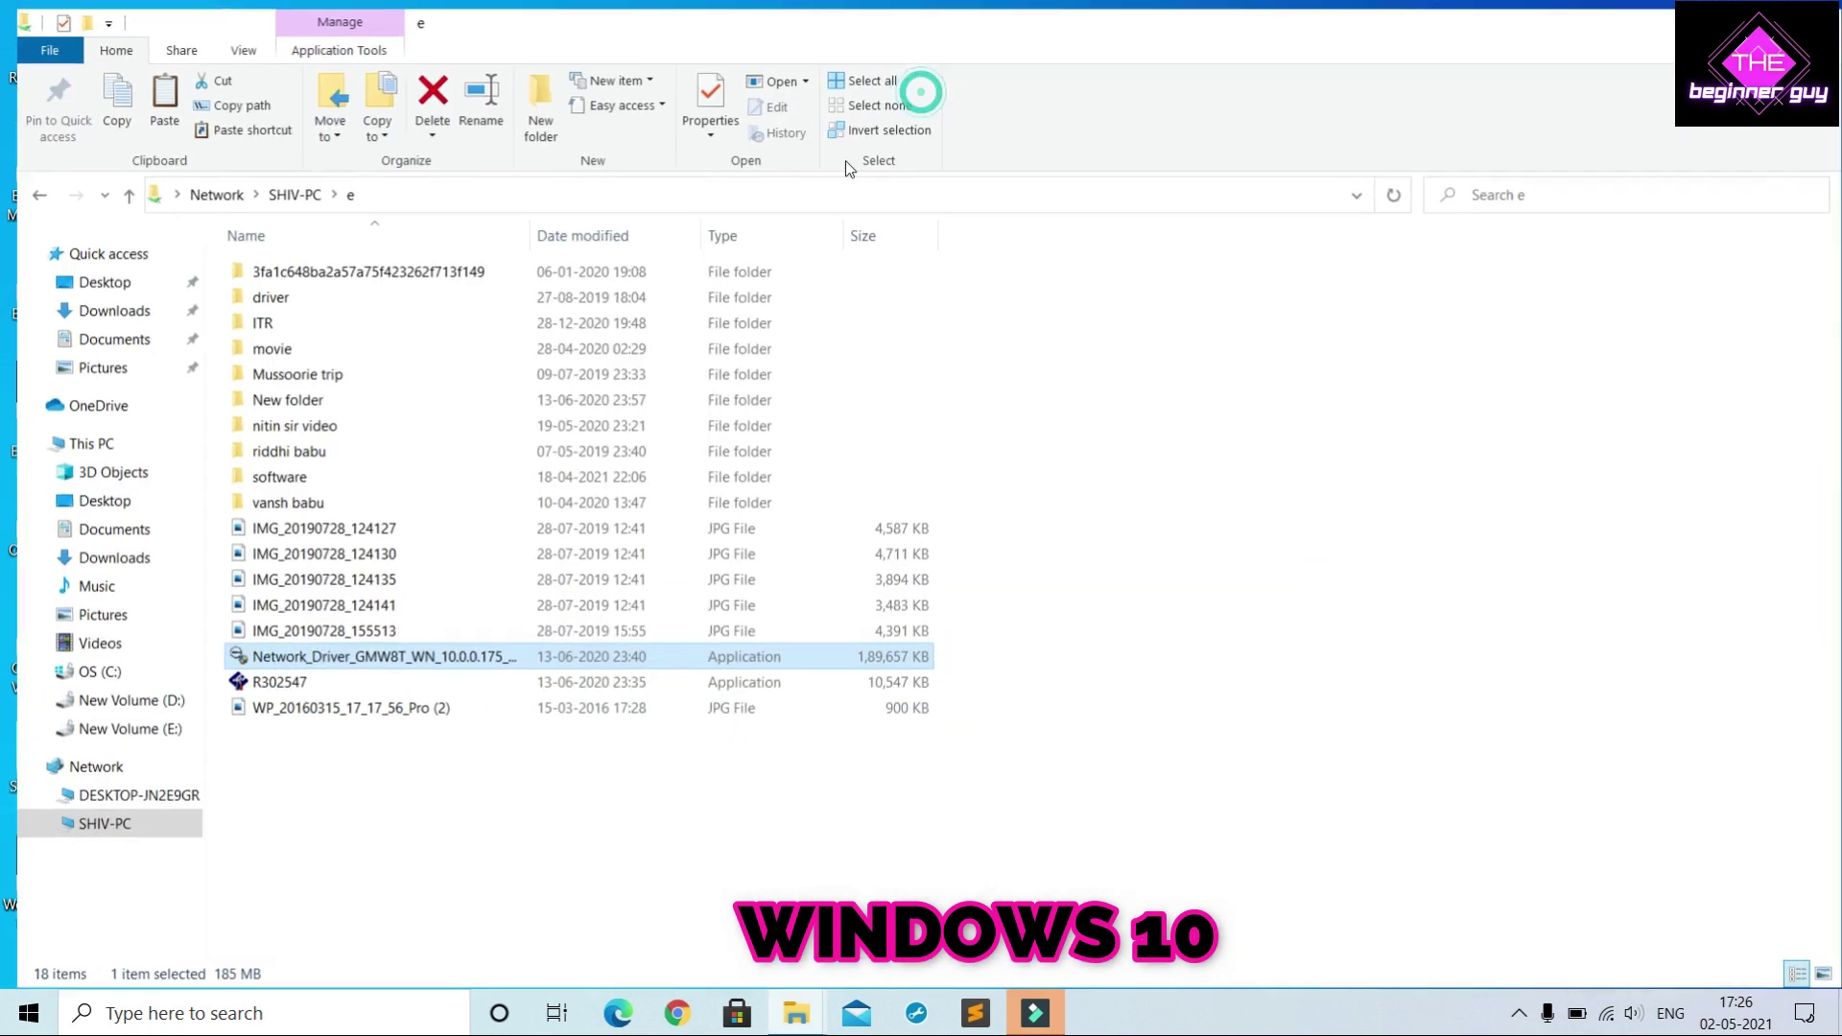
{"action": "left_click", "coordinate": [159, 671]}
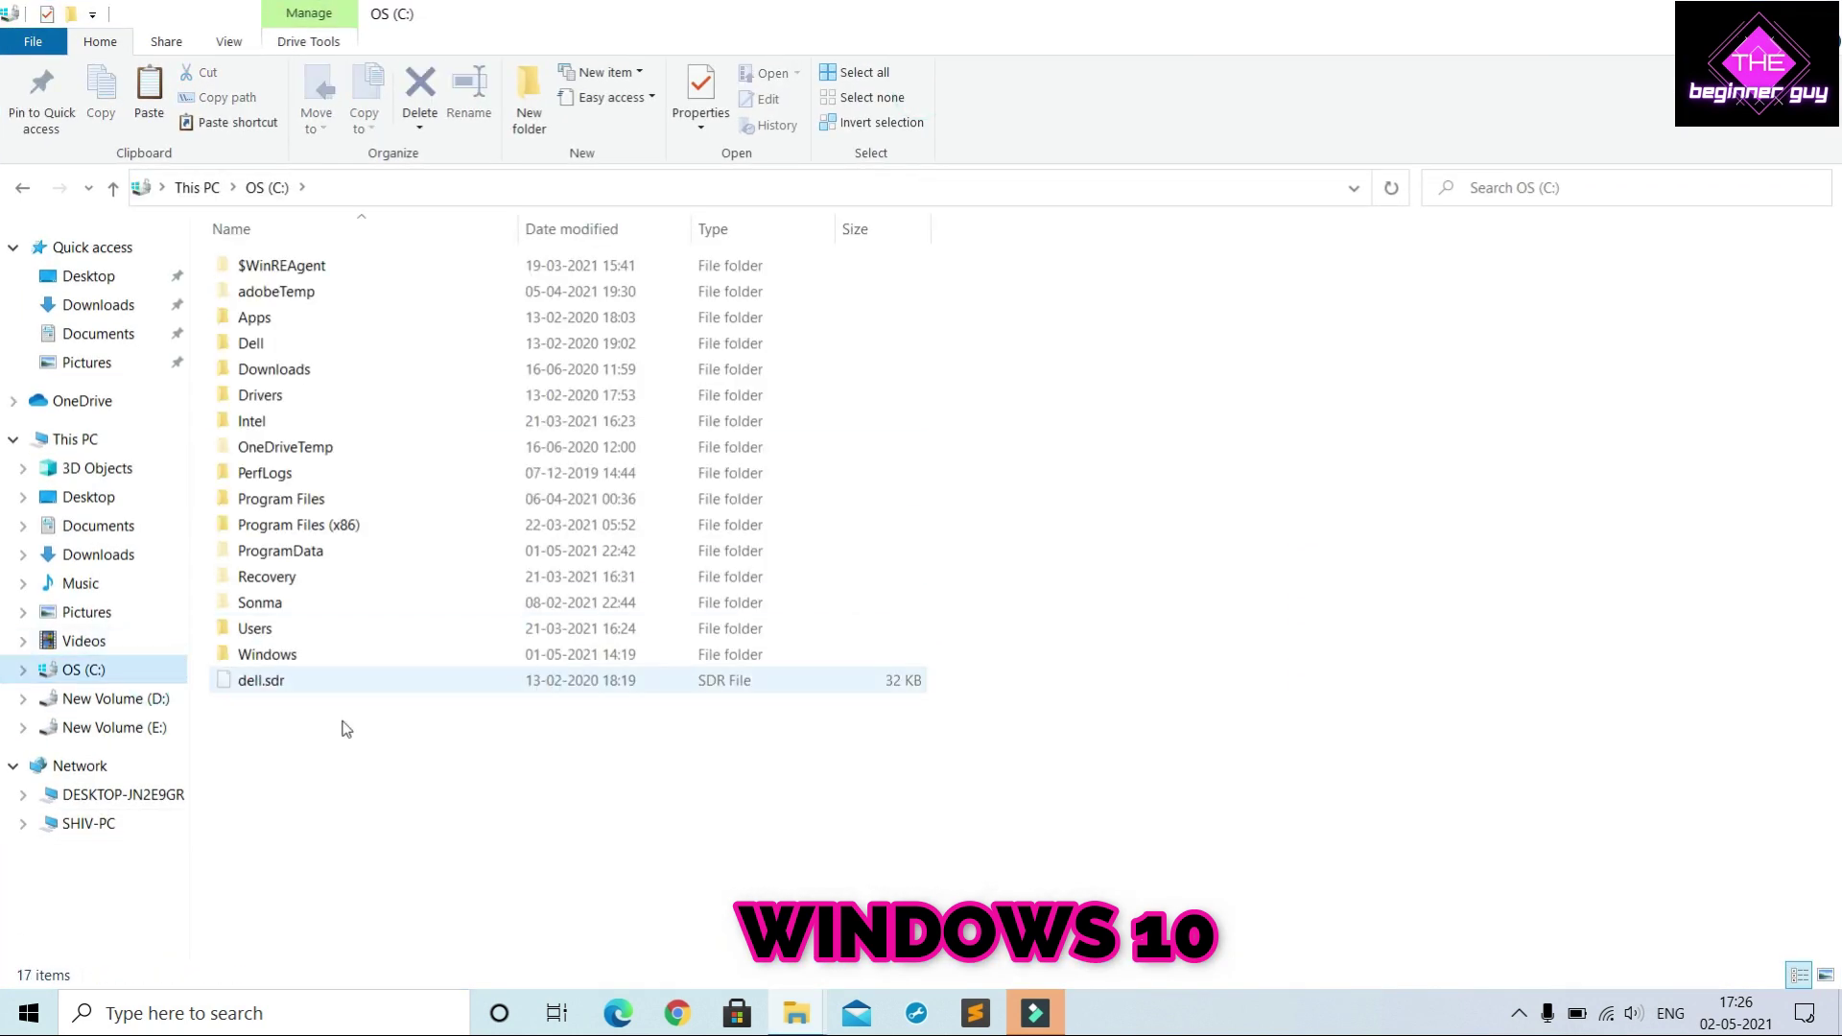
{"action": "double_click", "coordinate": [349, 627]}
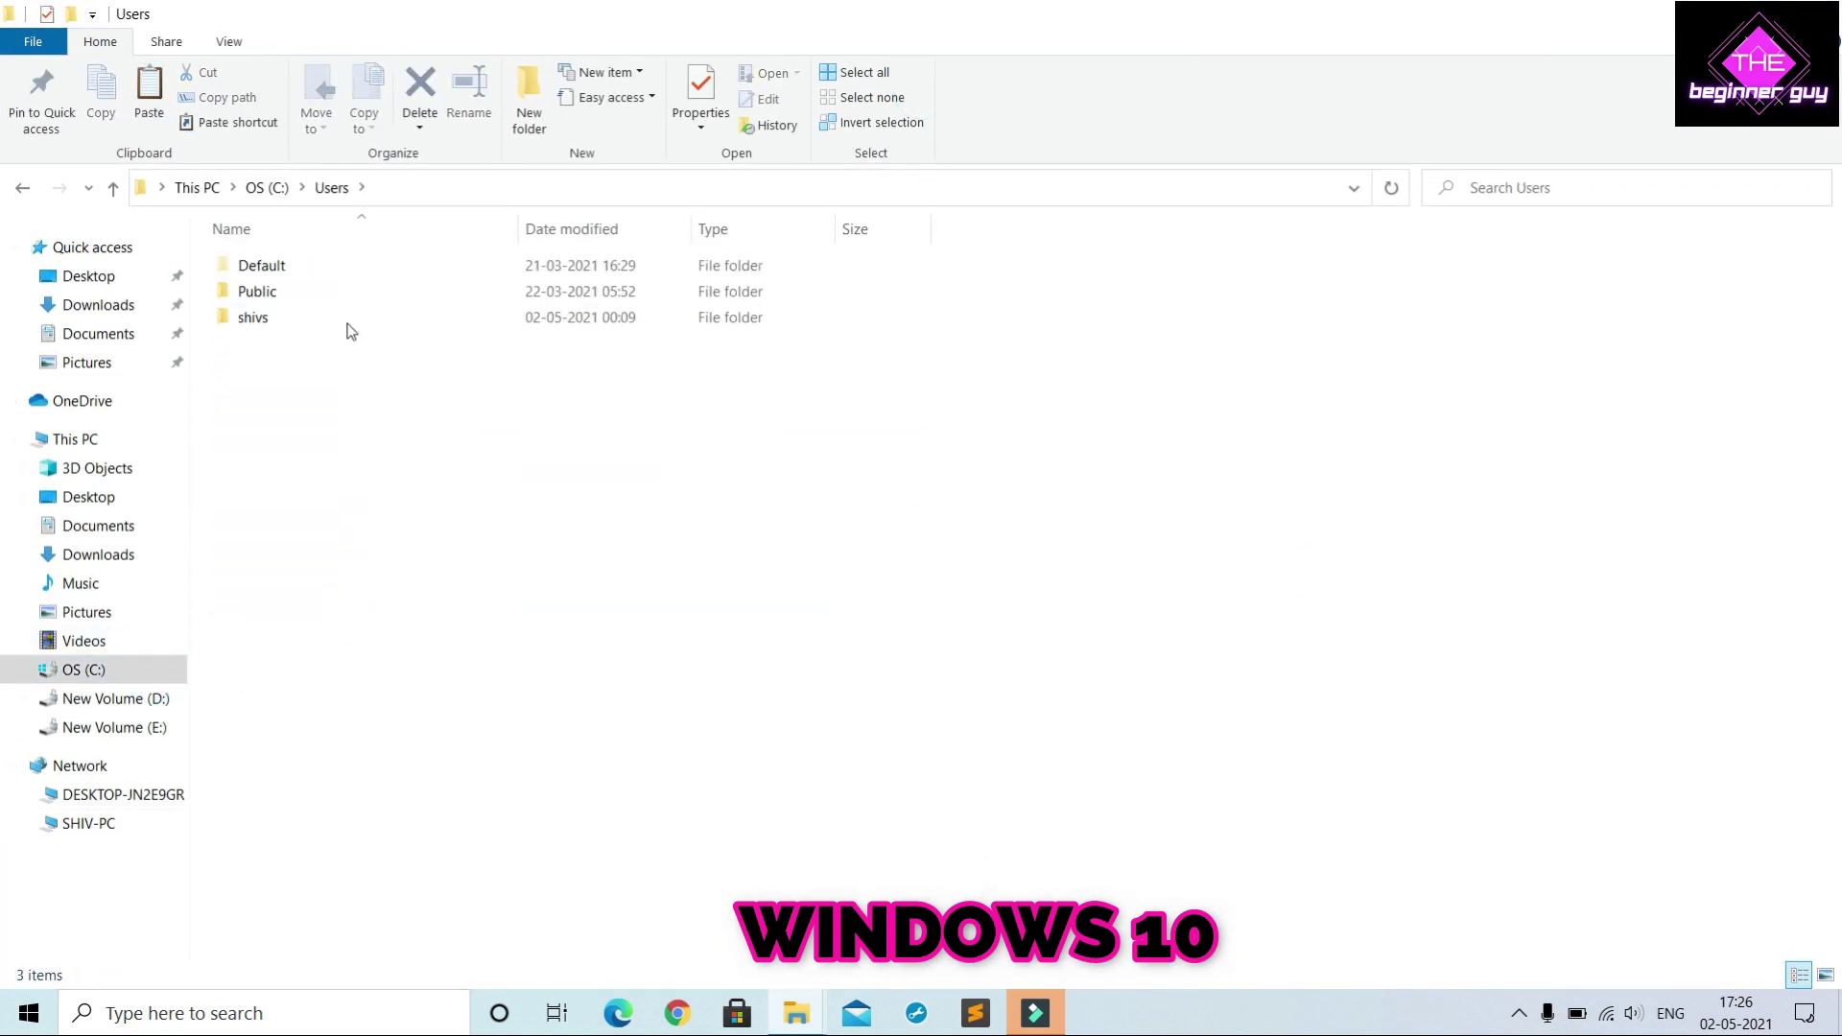
{"action": "left_click", "coordinate": [346, 318]}
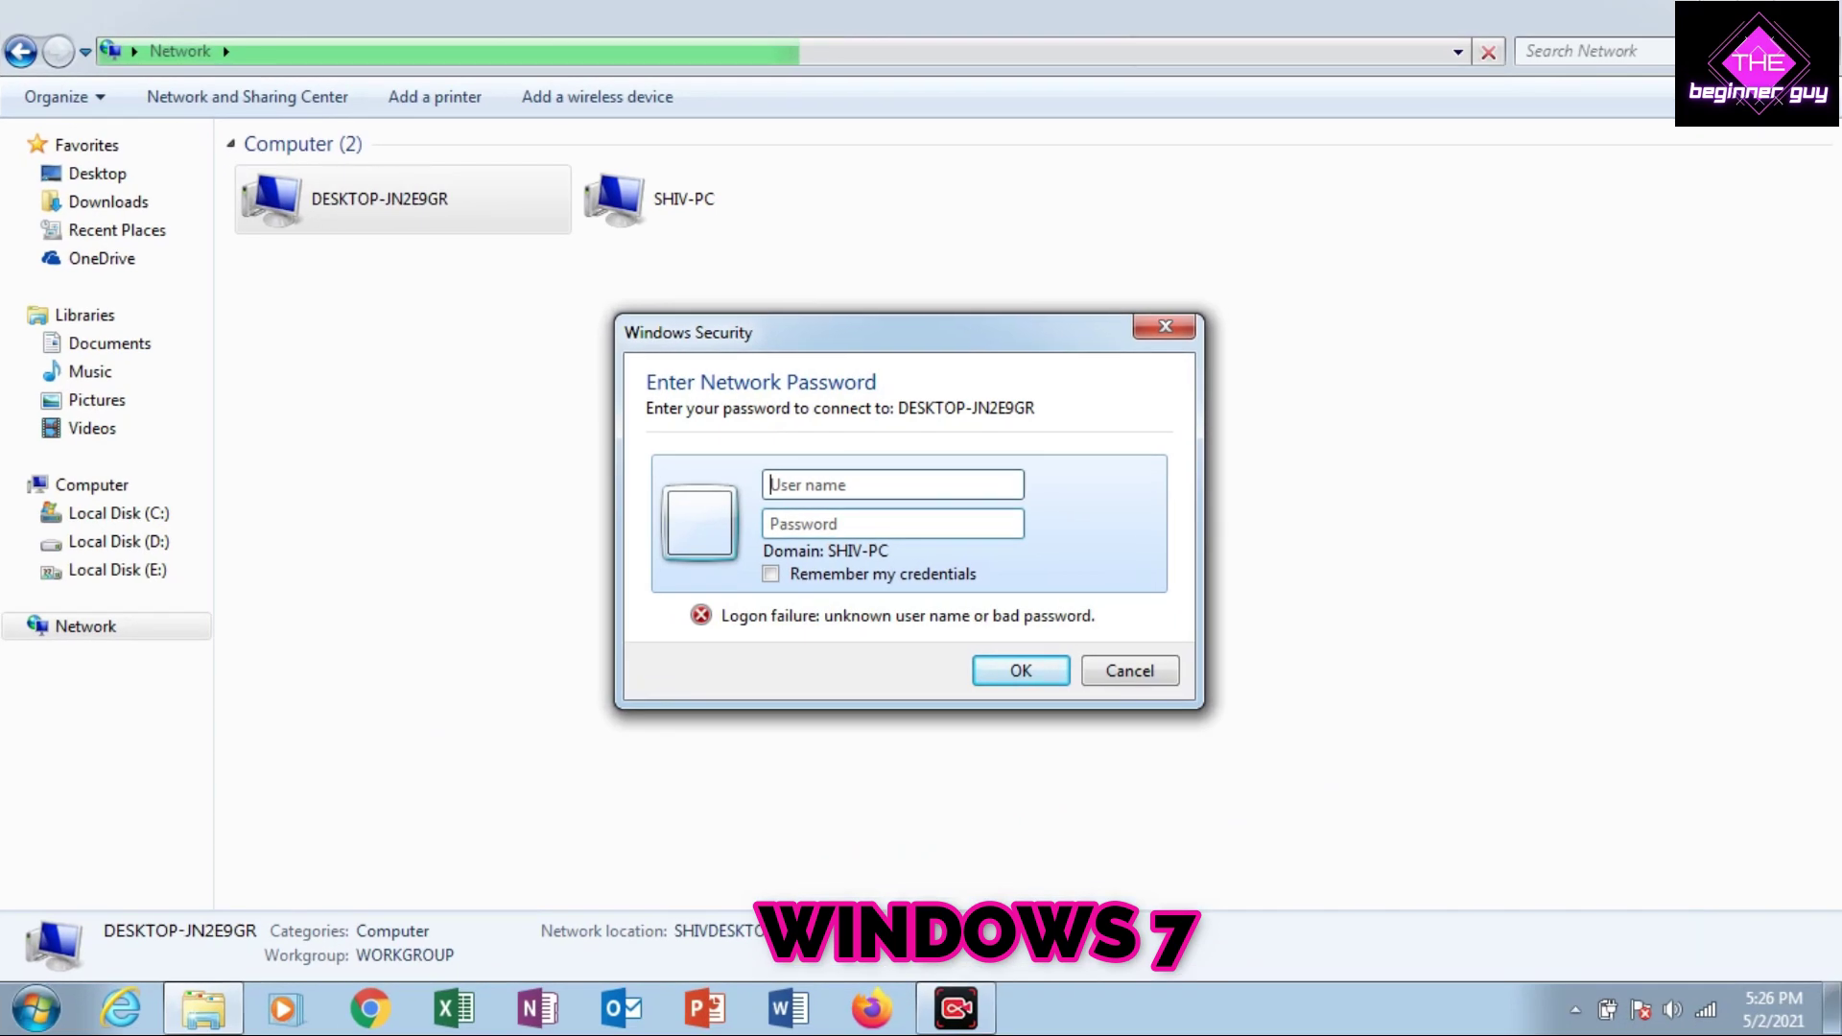
Enter the network user name and password in Windows Security, then resubmit the corrected password
{"action": "type", "text": "hivs"}
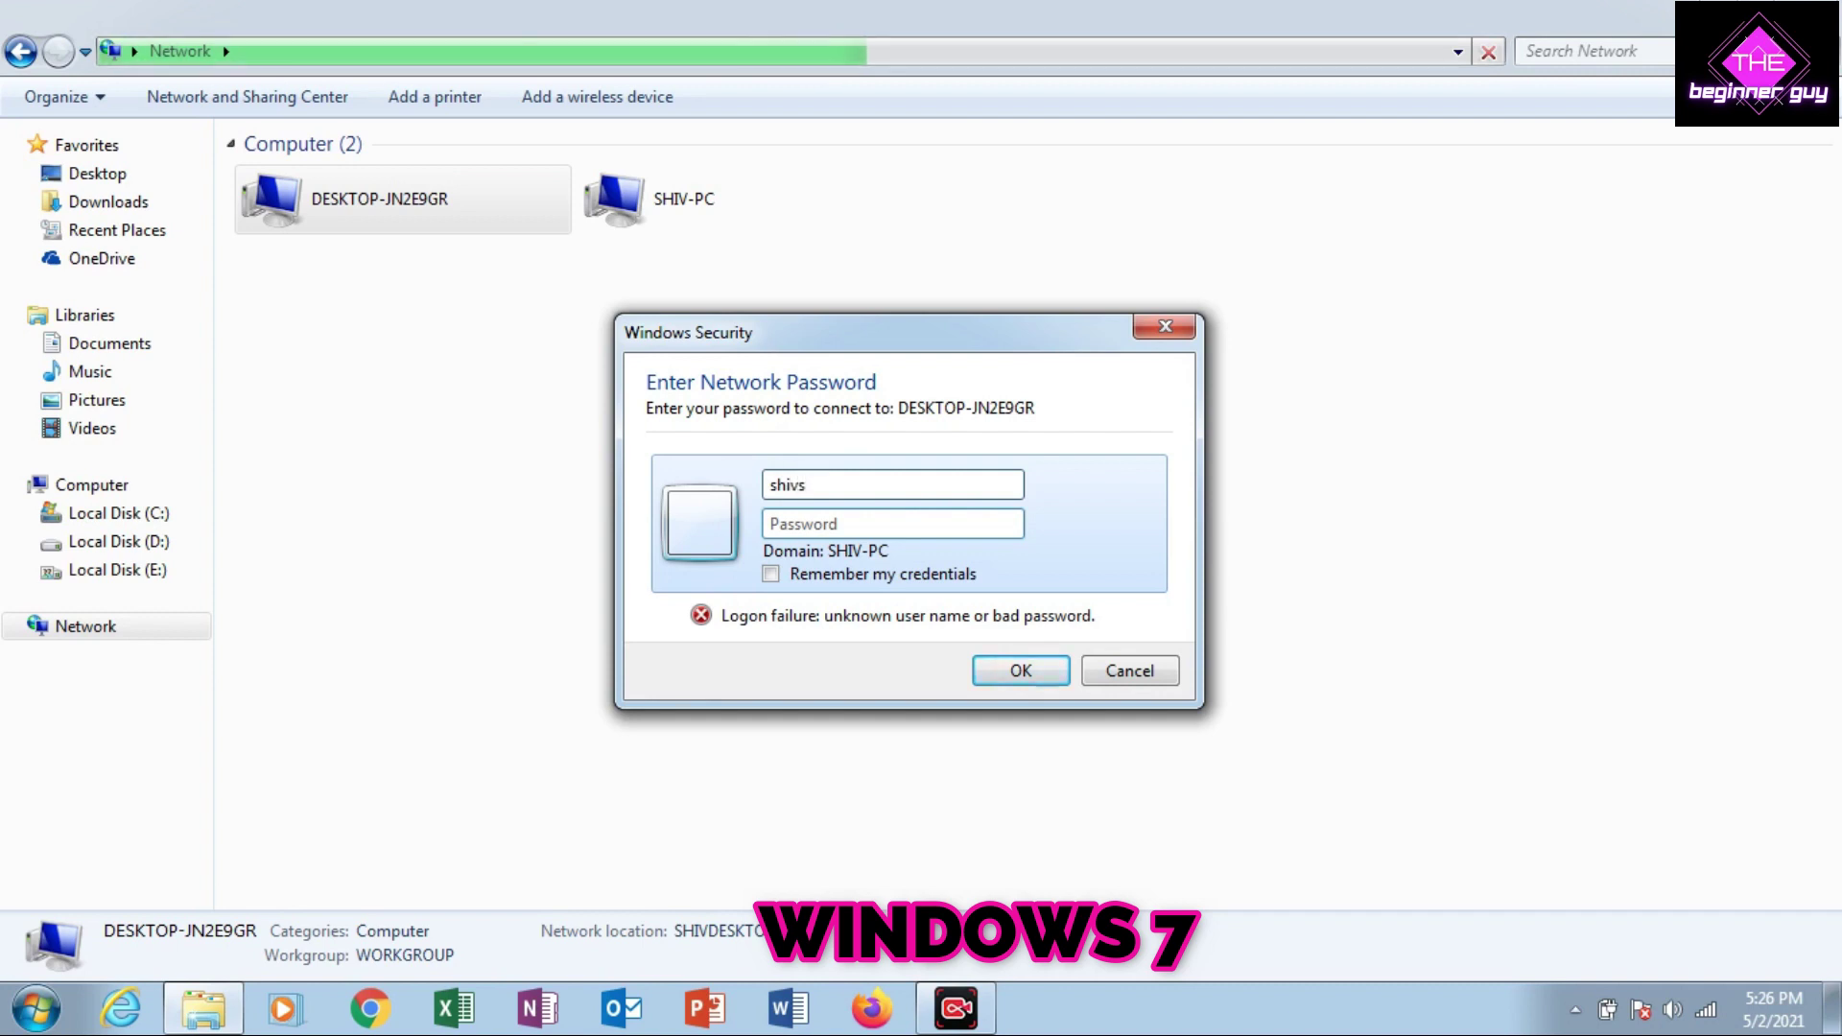
{"action": "key", "text": "Tab"}
{"action": "type", "text": "•••••"}
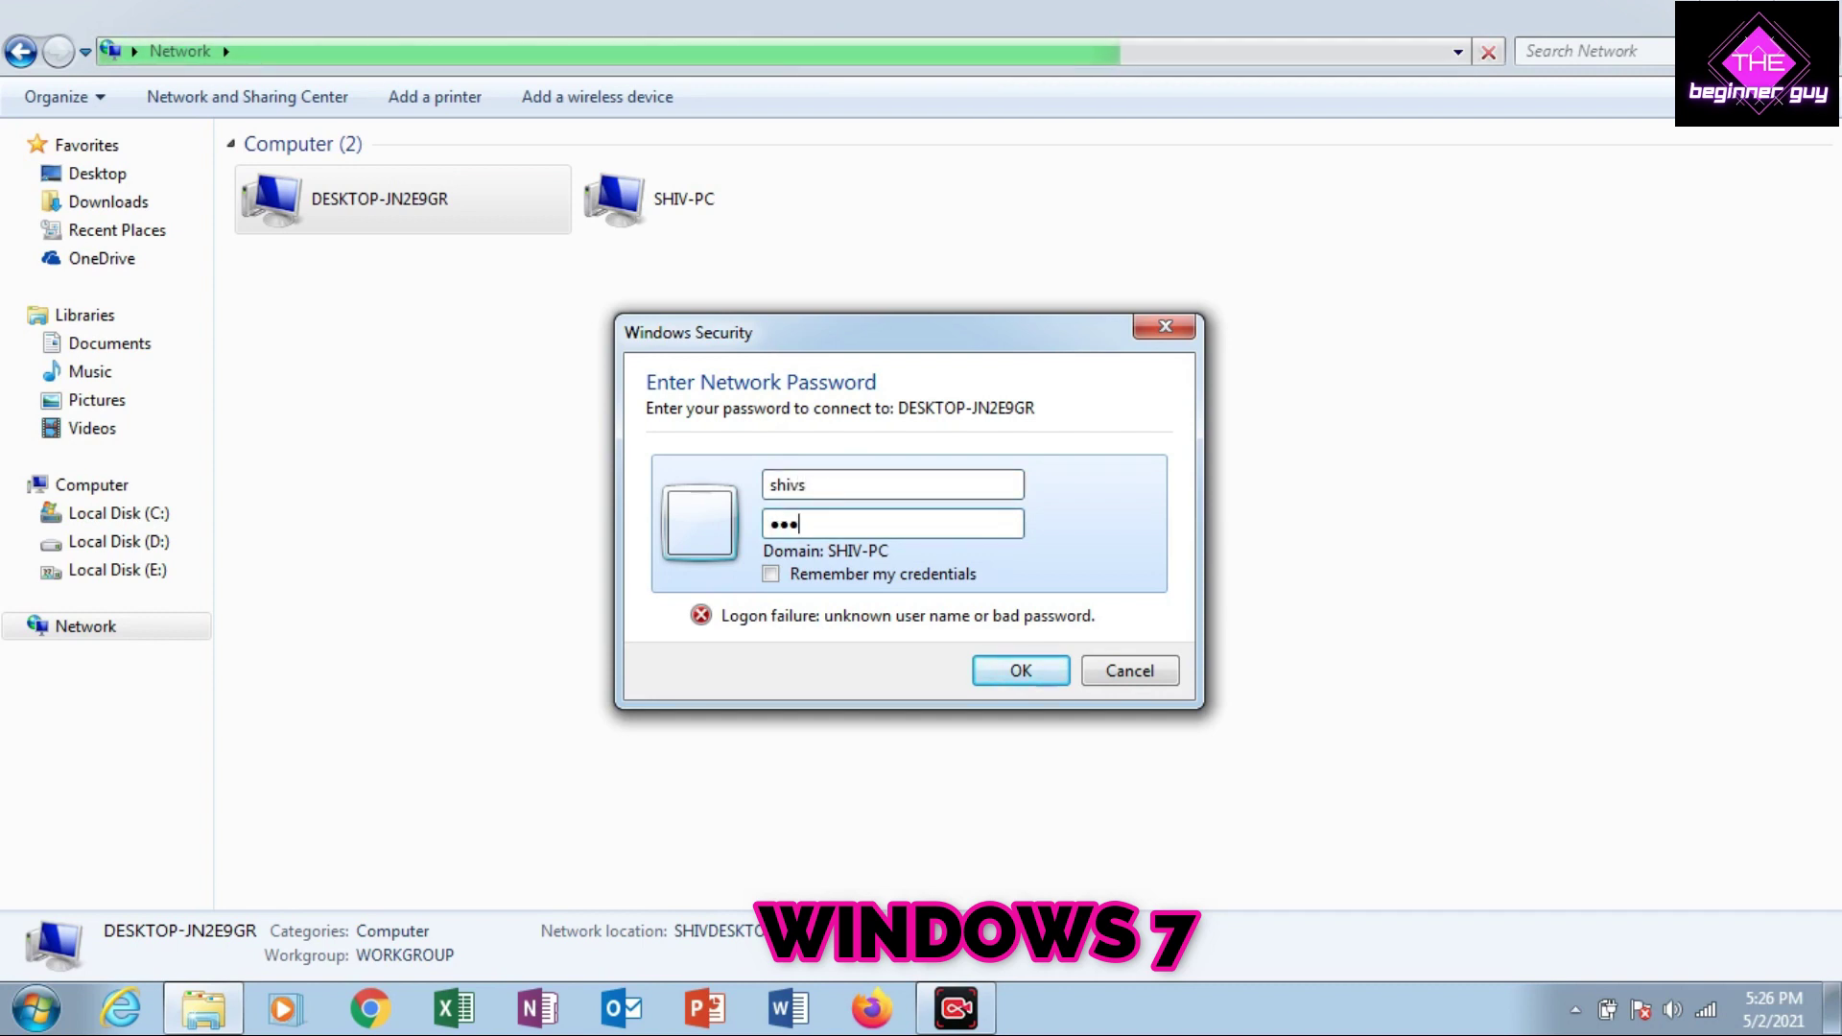
{"action": "type", "text": "••"}
{"action": "key", "text": "Return"}
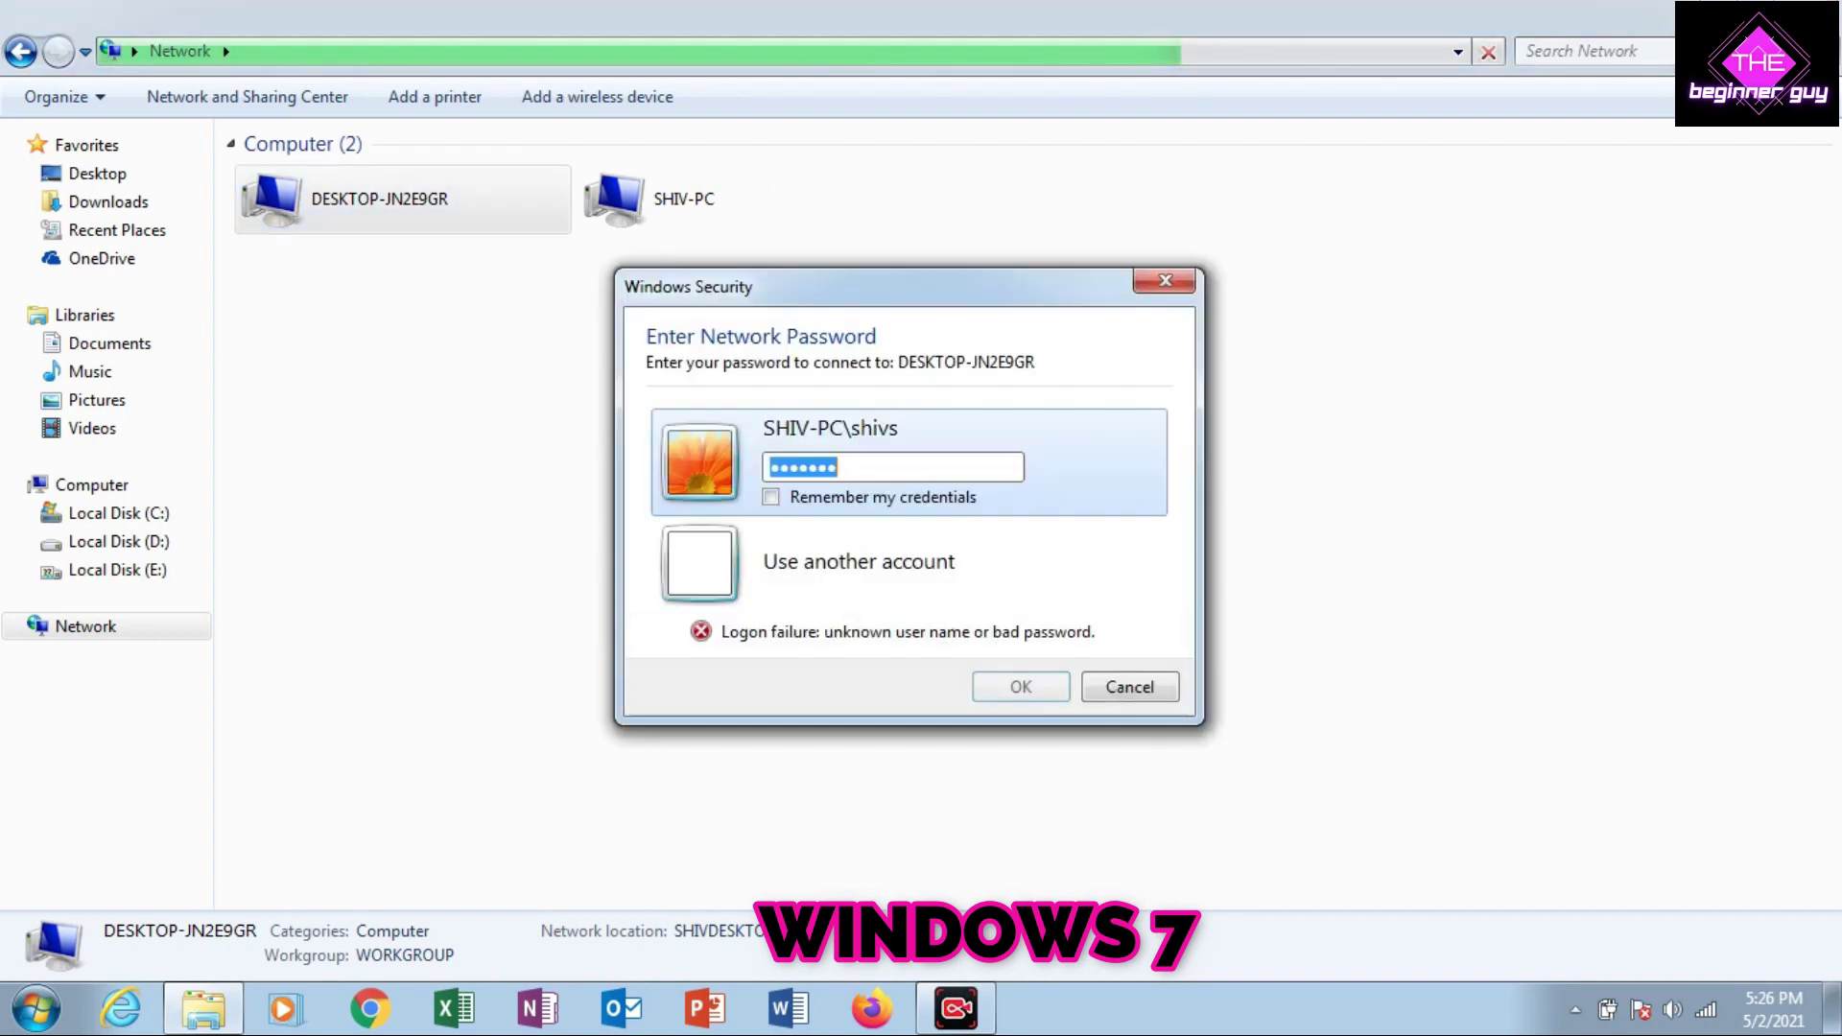
{"action": "key", "text": "BackSpace"}
{"action": "type", "text": "••••••••••"}
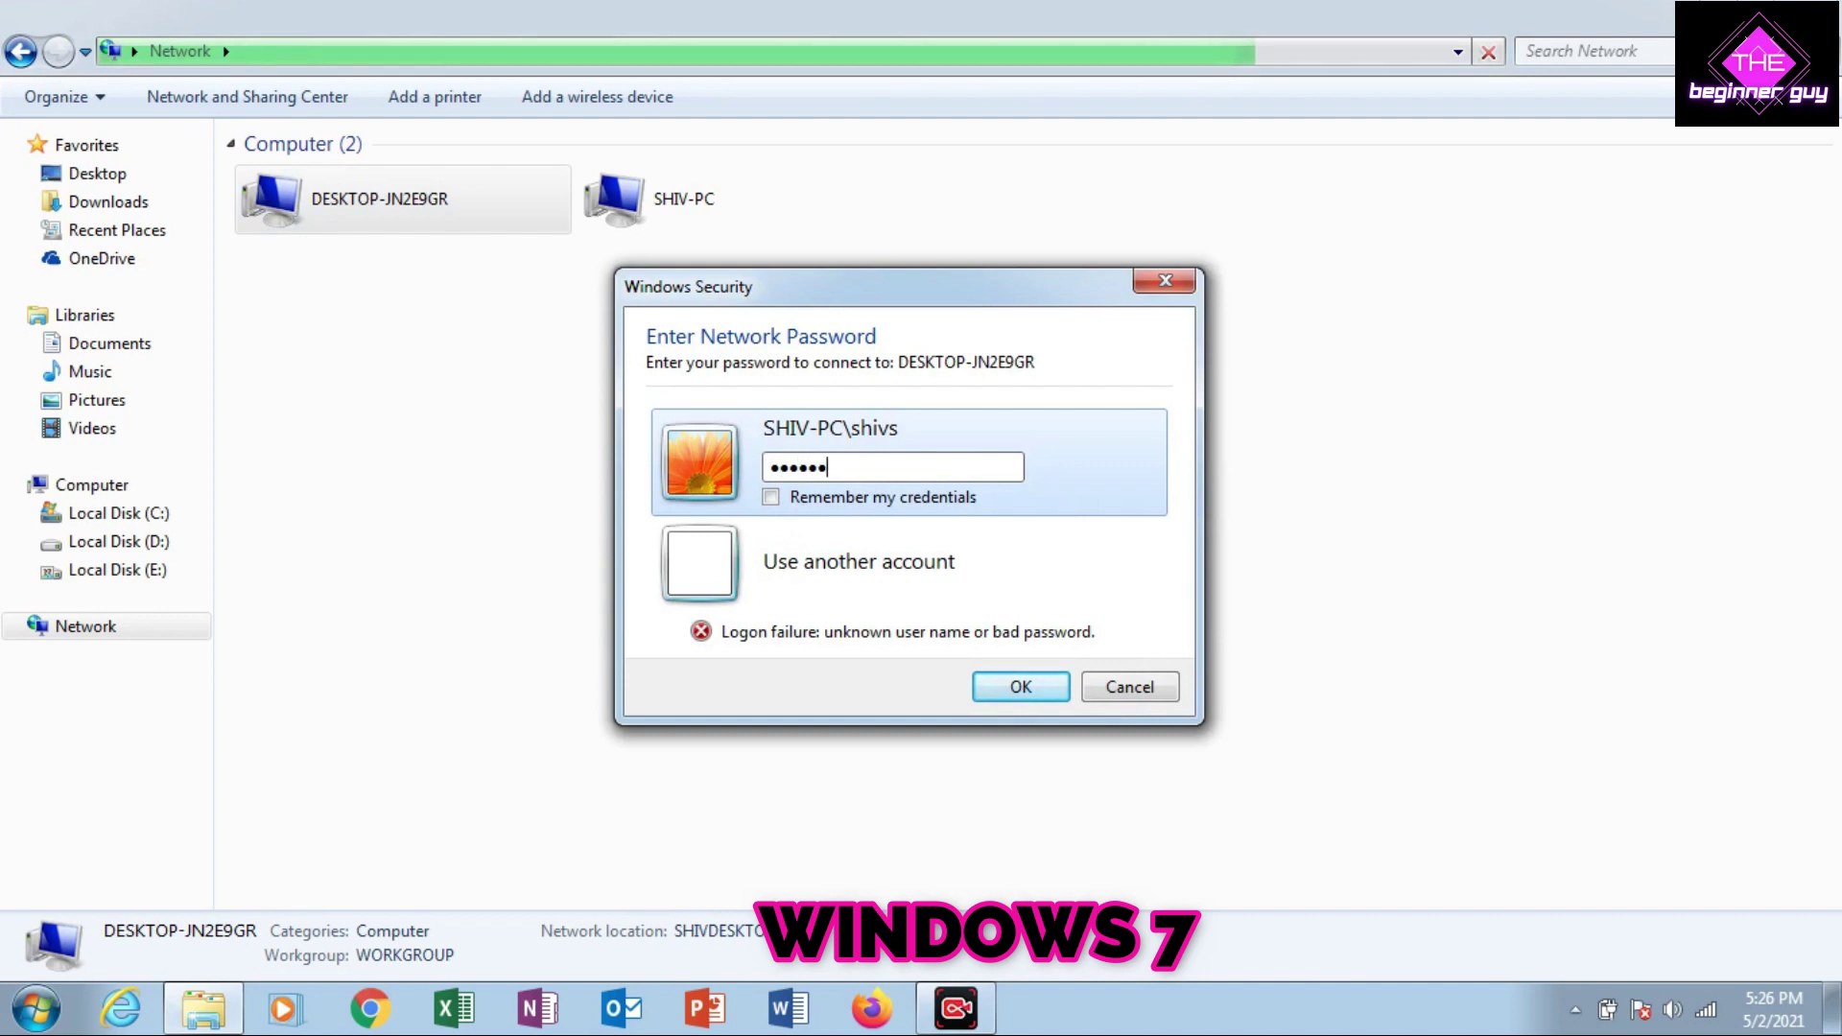
{"action": "type", "text": "••"}
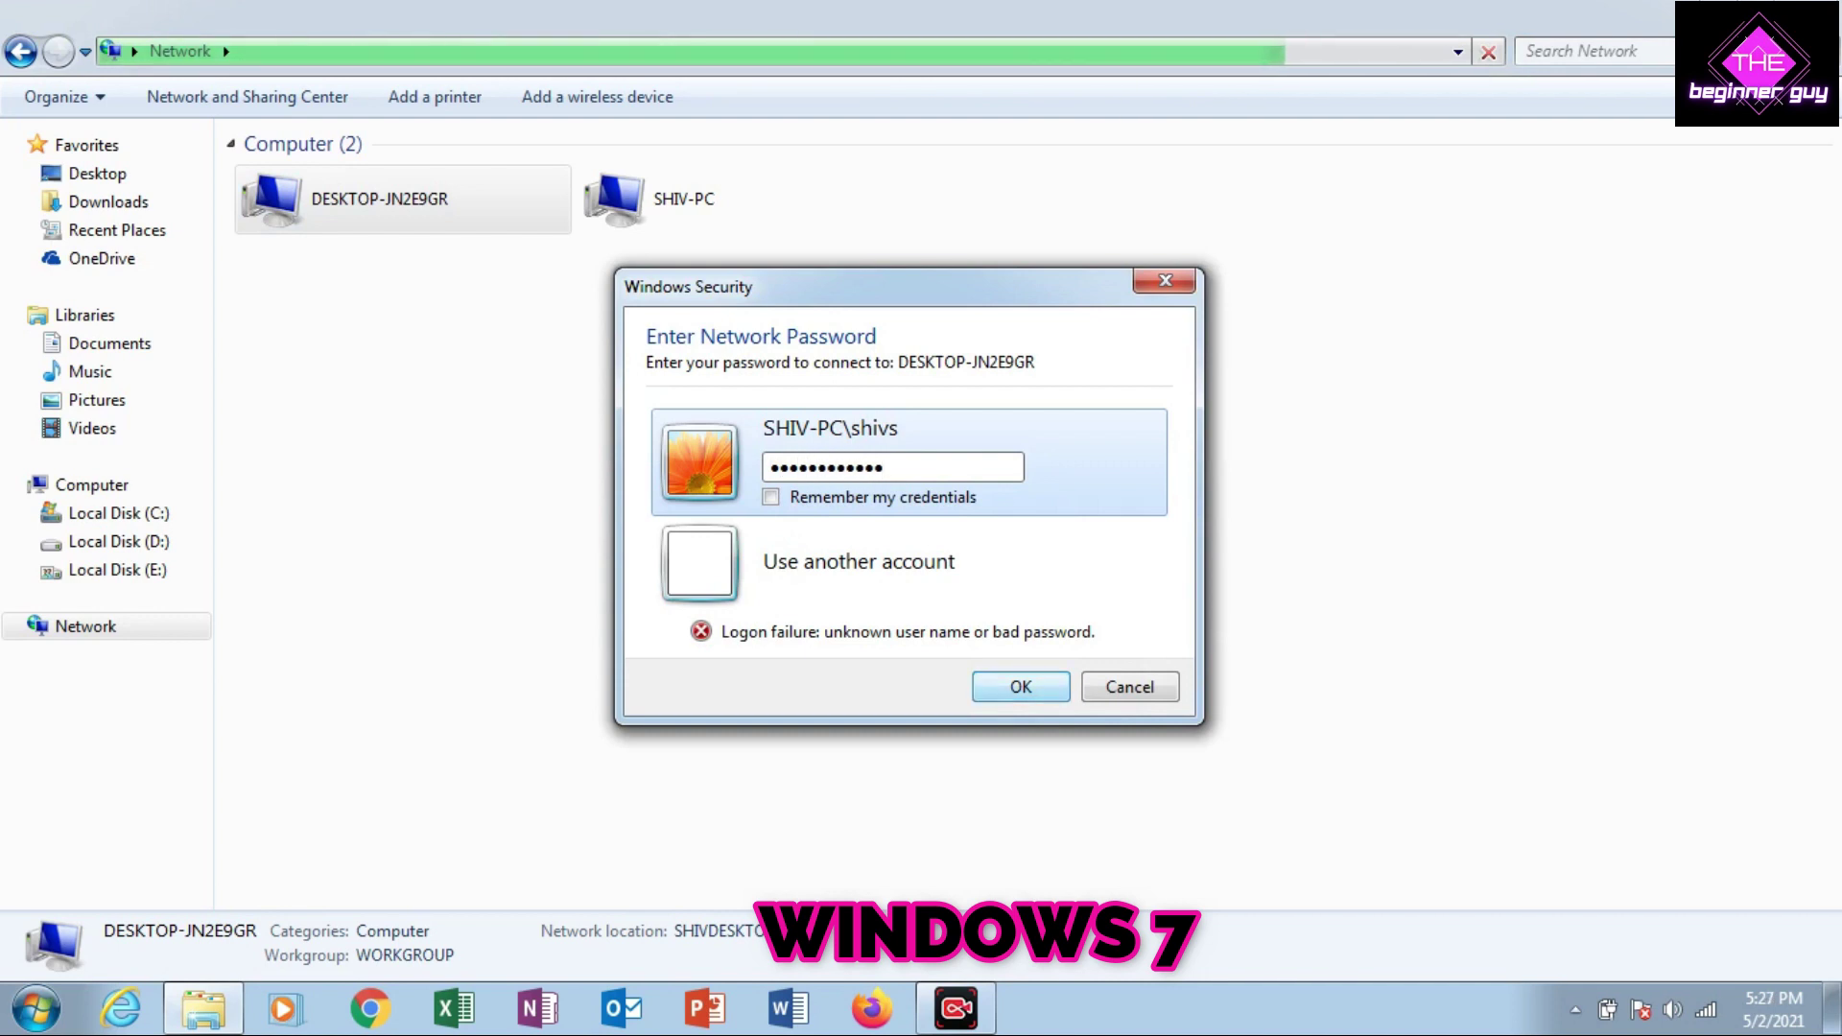
{"action": "key", "text": "Return"}
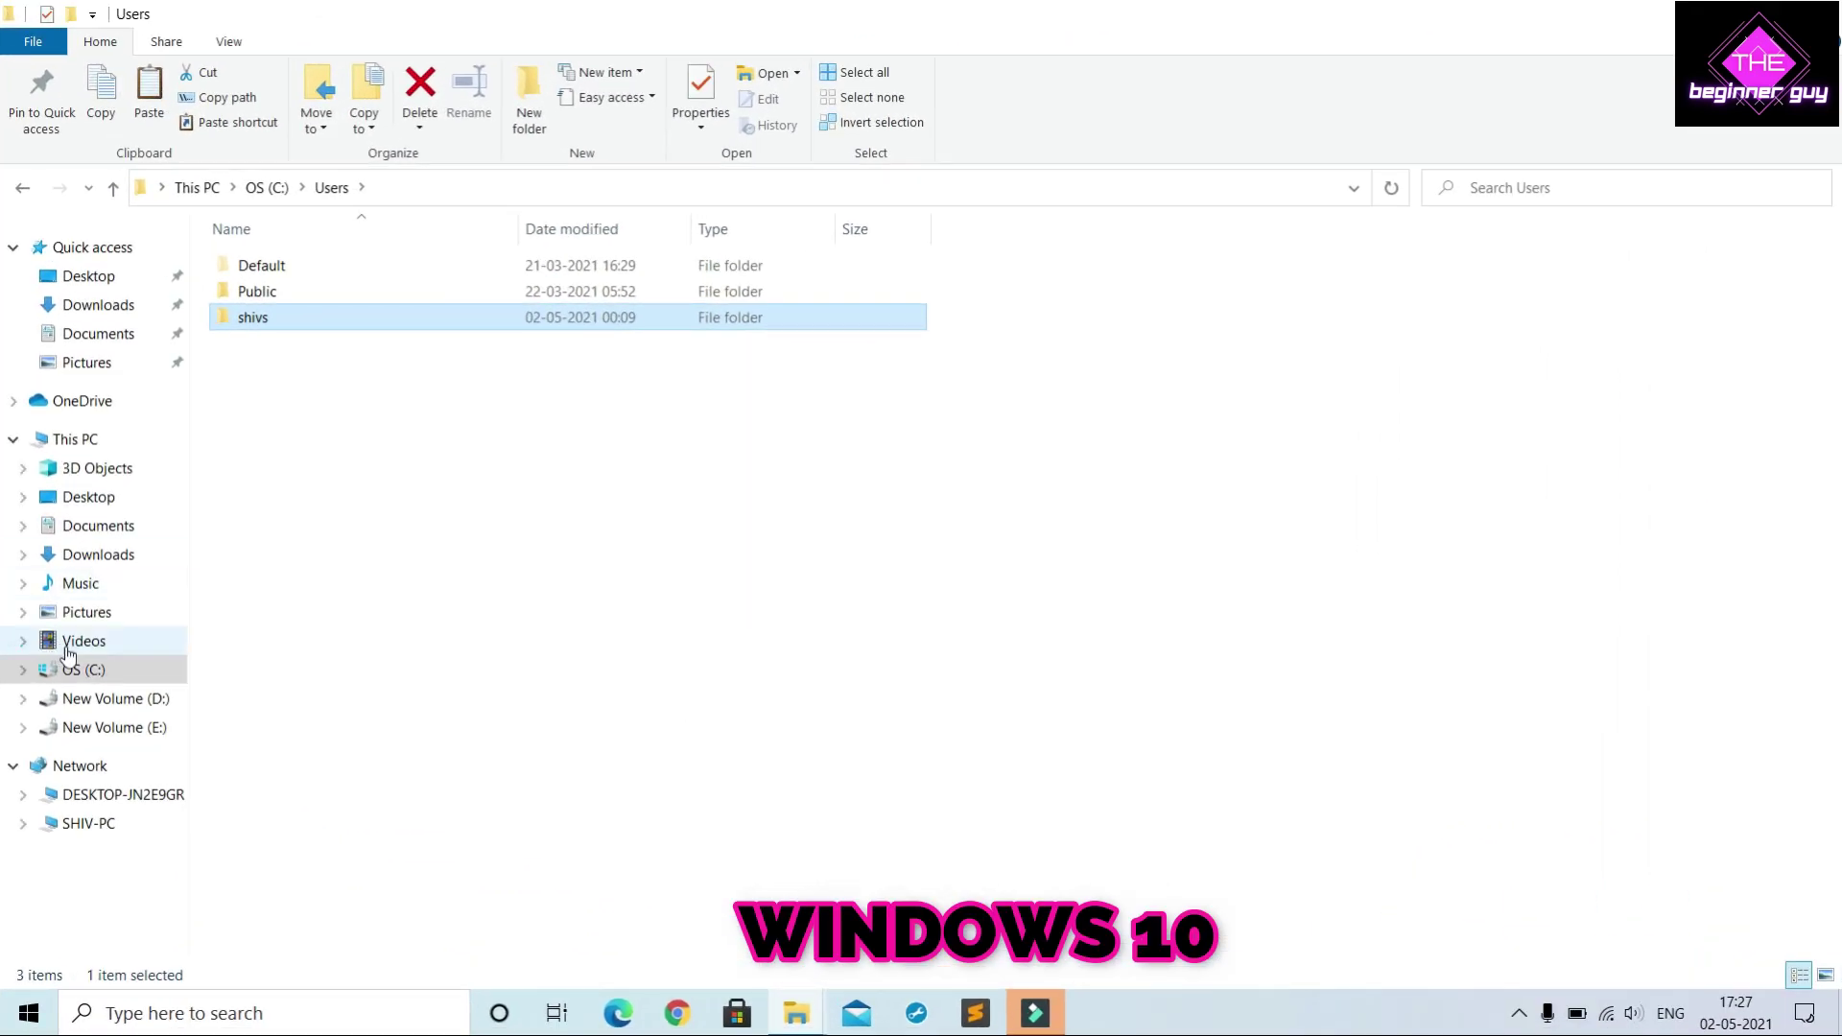
Enable Share this folder in New Volume (E:) Advanced Sharing with share name E
{"action": "left_click", "coordinate": [96, 440]}
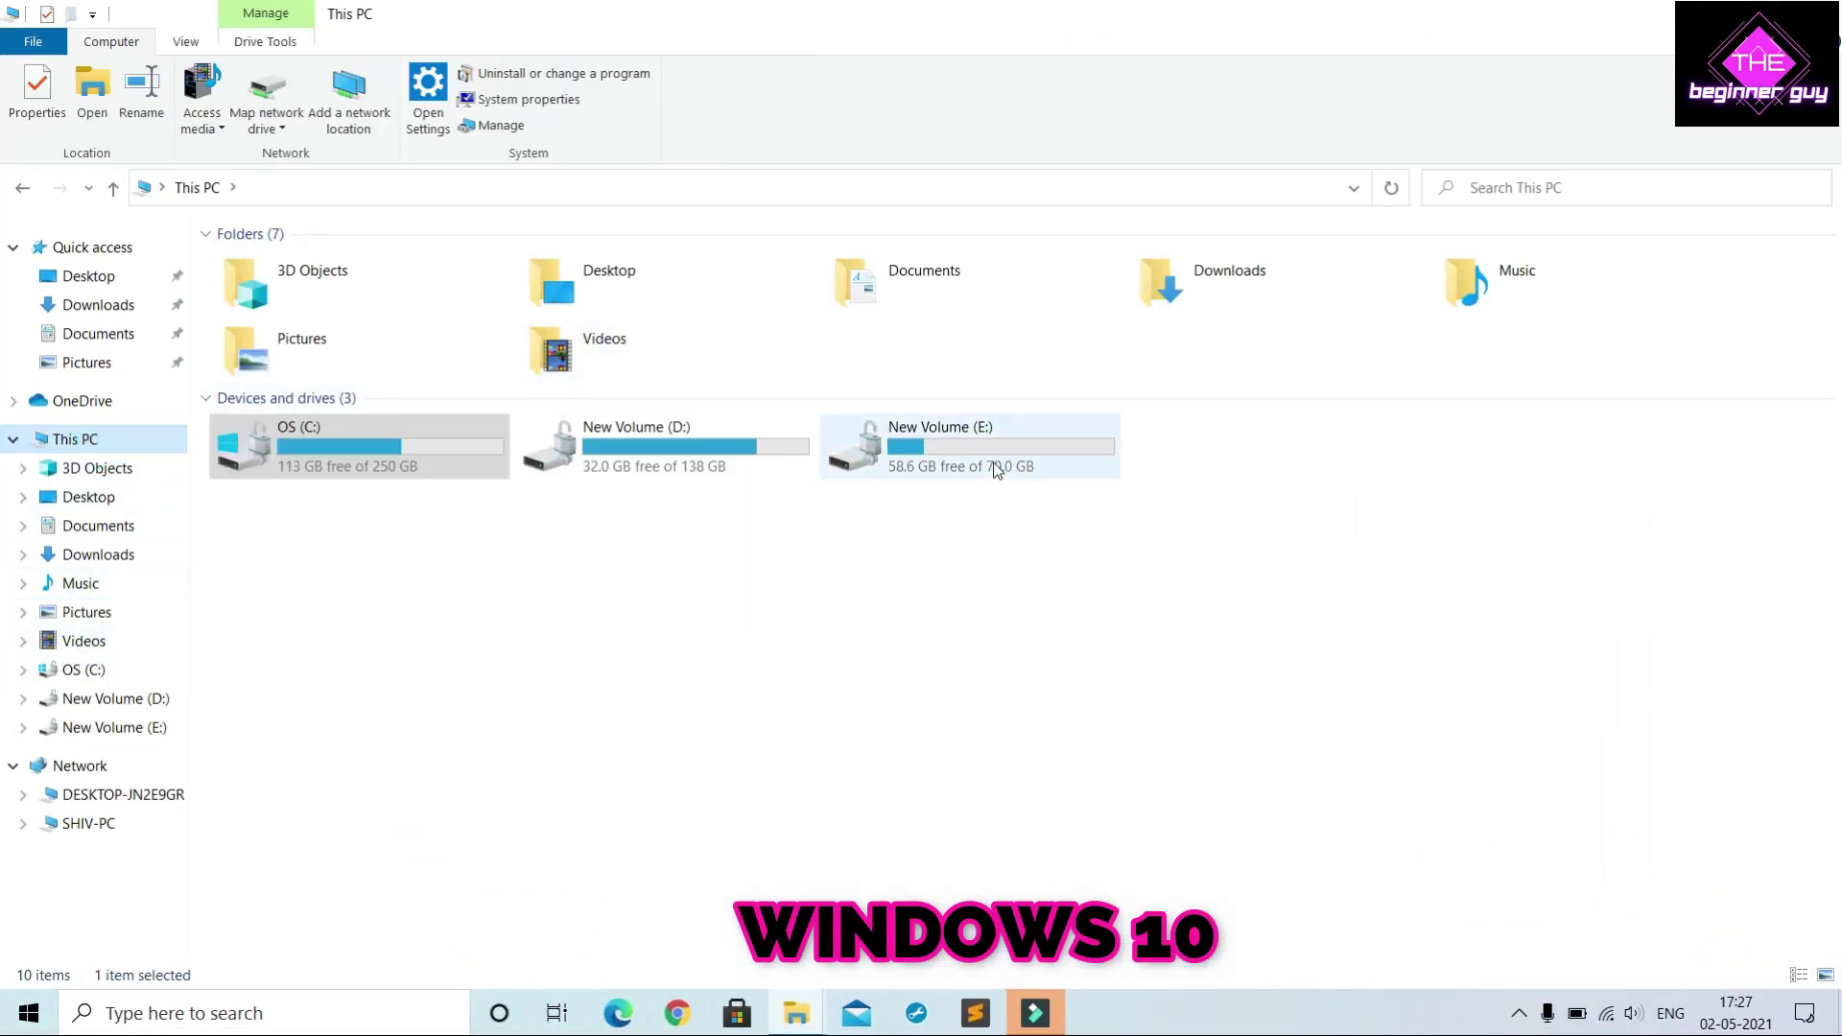
{"action": "double_click", "coordinate": [995, 468]}
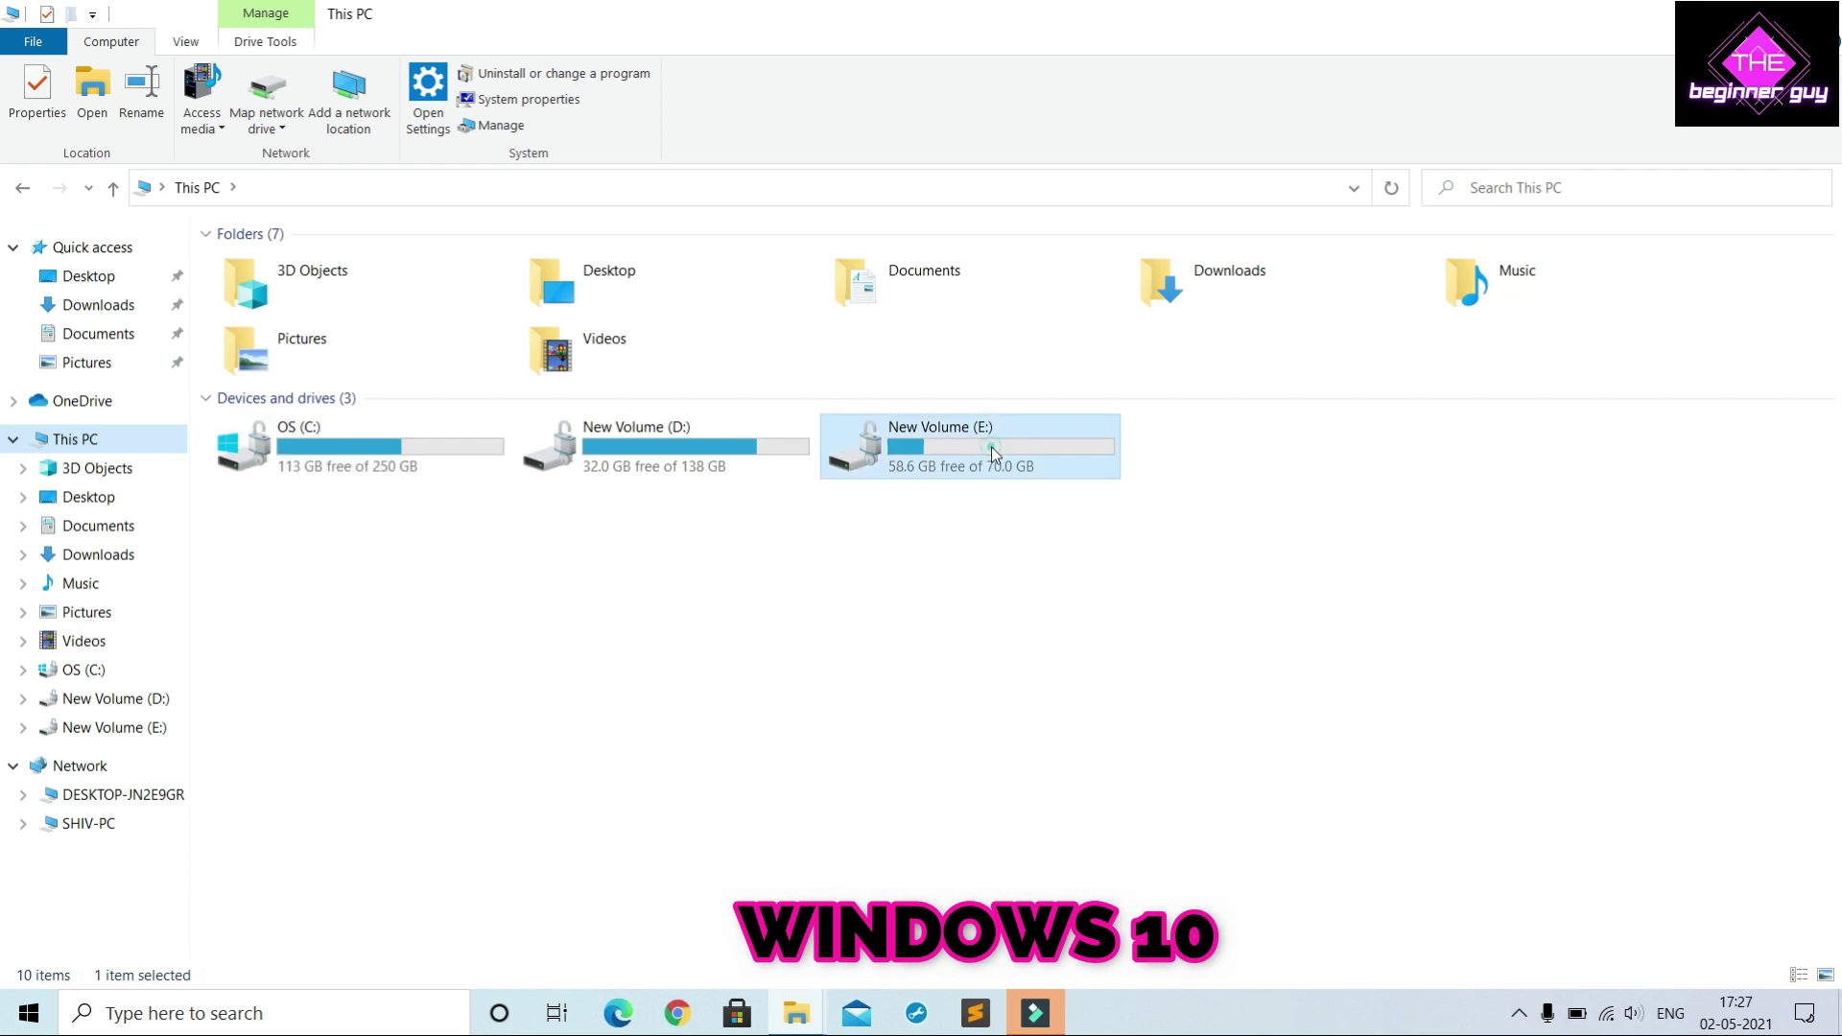
{"action": "left_click", "coordinate": [23, 188]}
{"action": "right_click", "coordinate": [906, 452]}
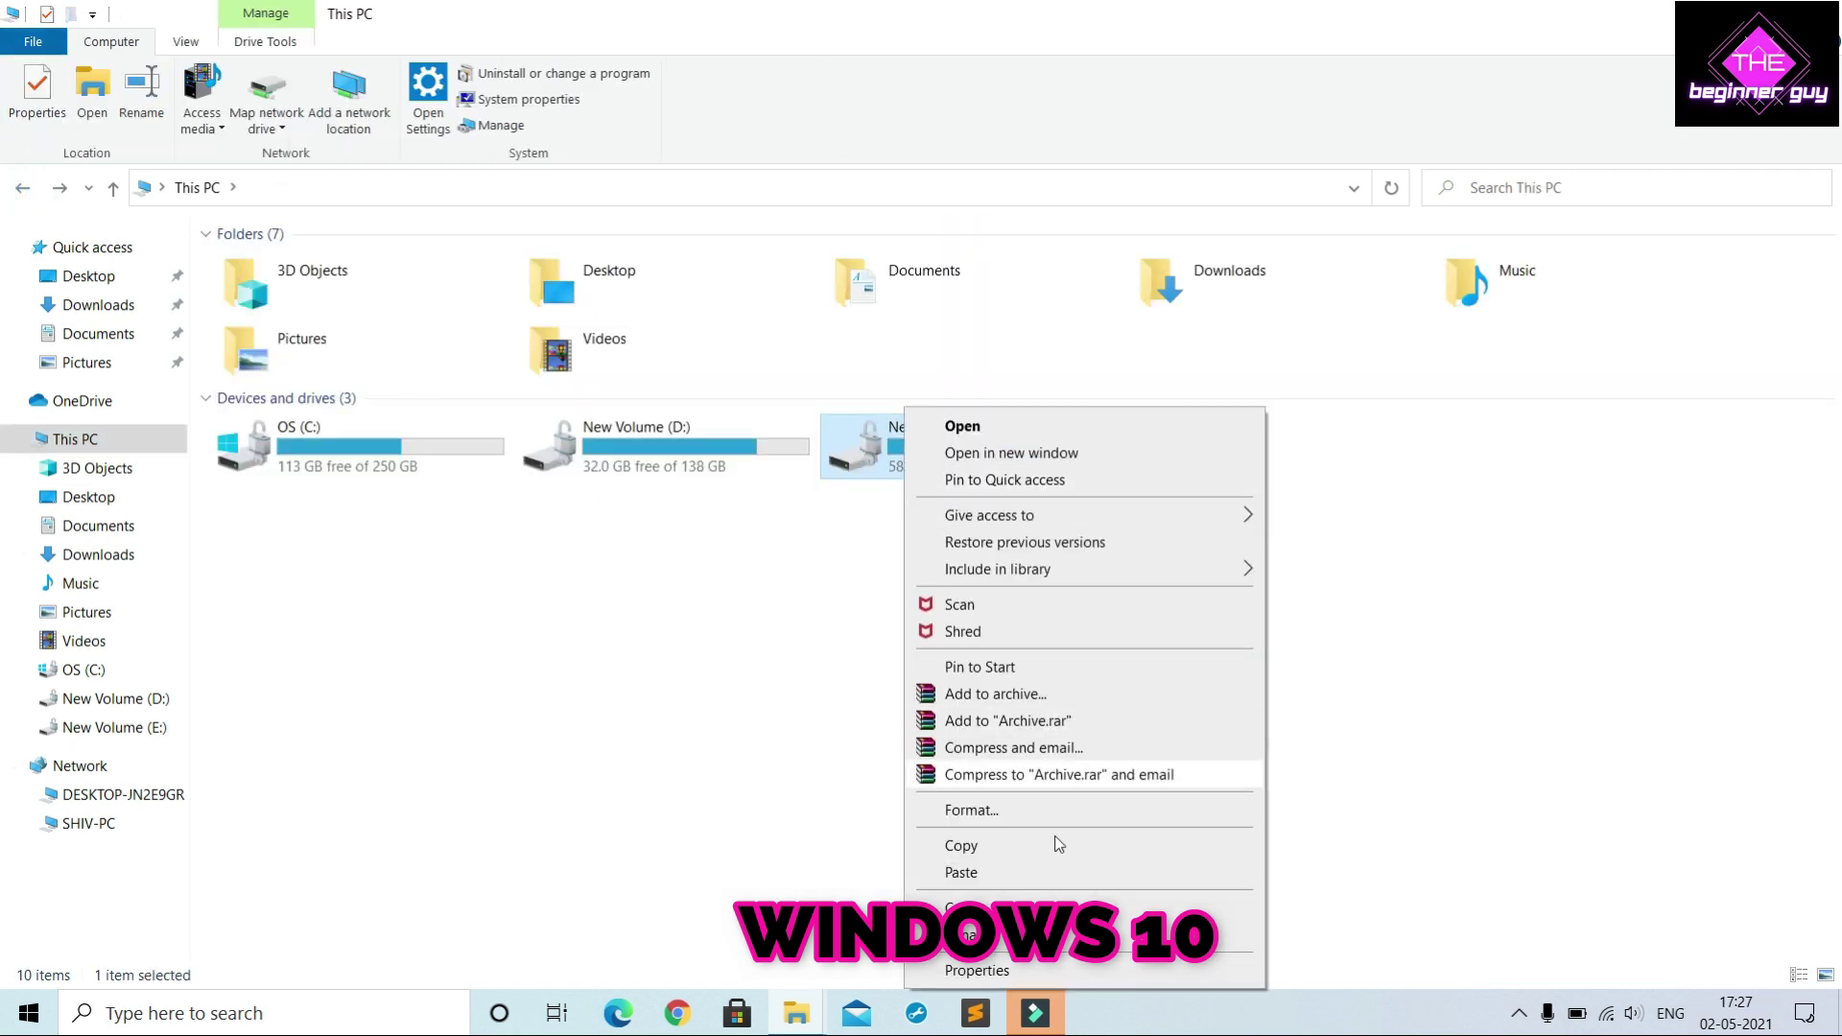
{"action": "left_click", "coordinate": [976, 970]}
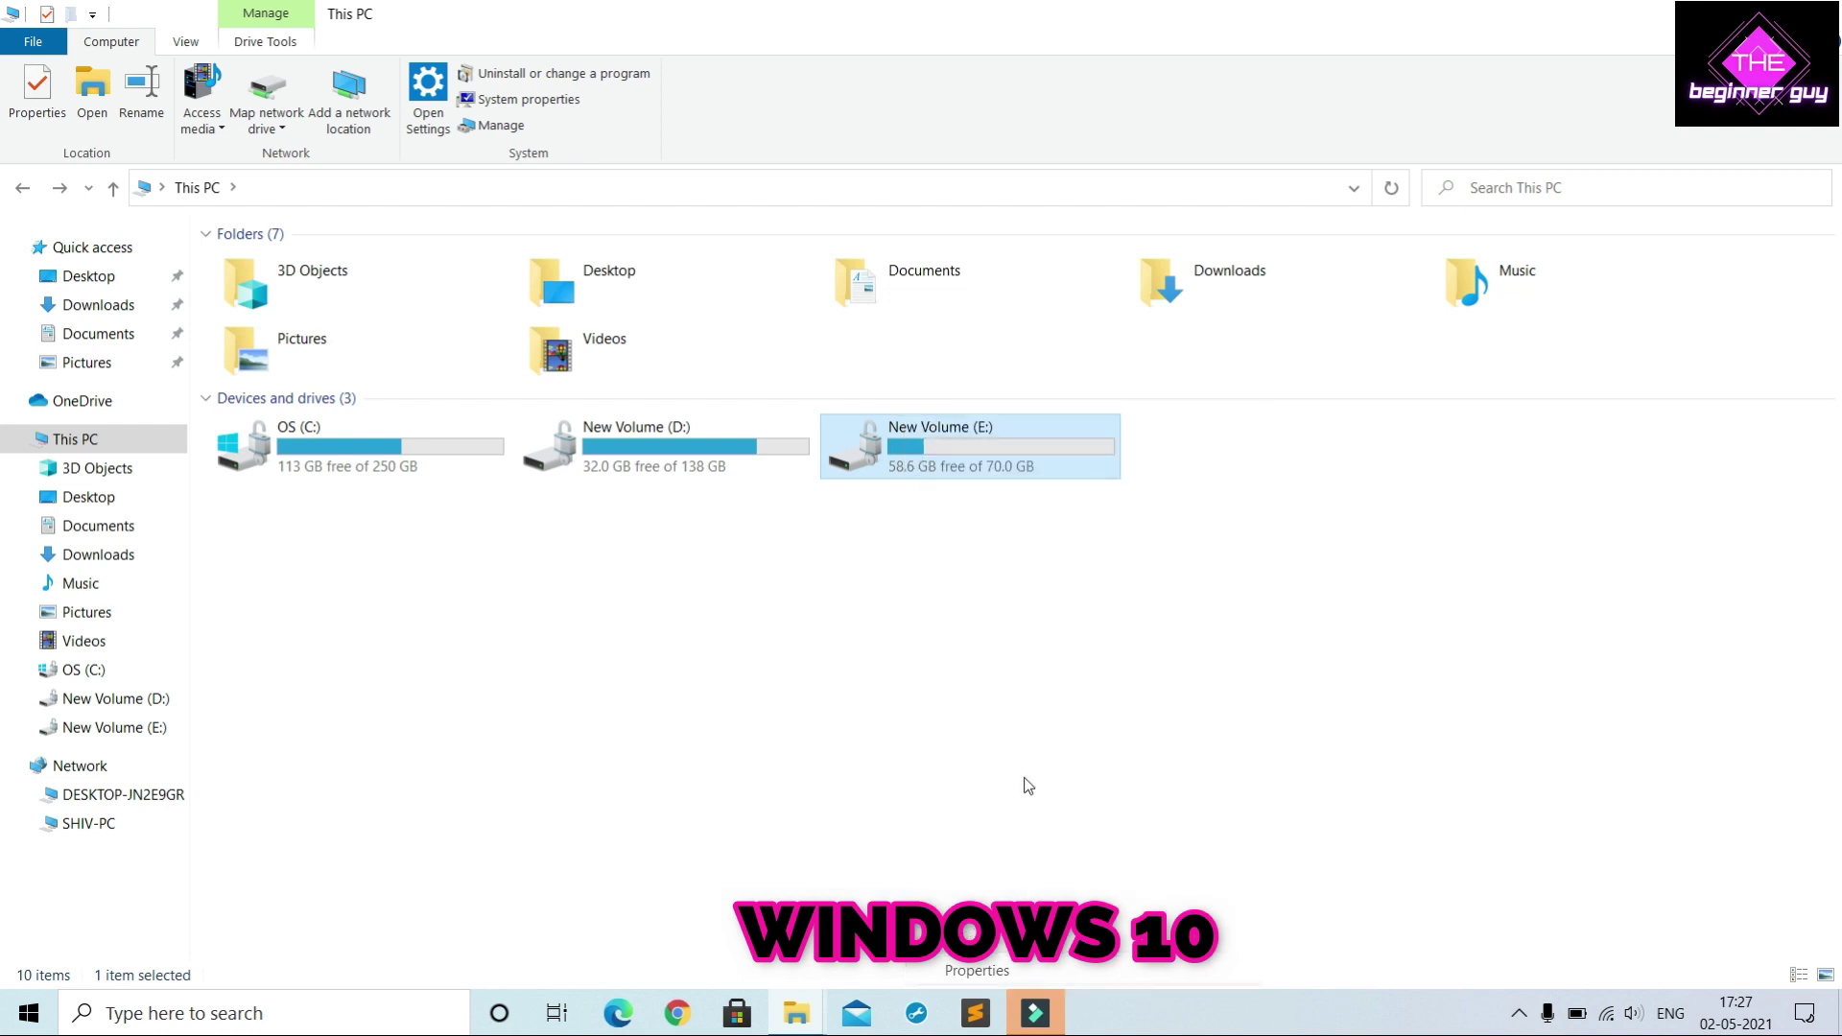
{"action": "left_click", "coordinate": [1314, 468]}
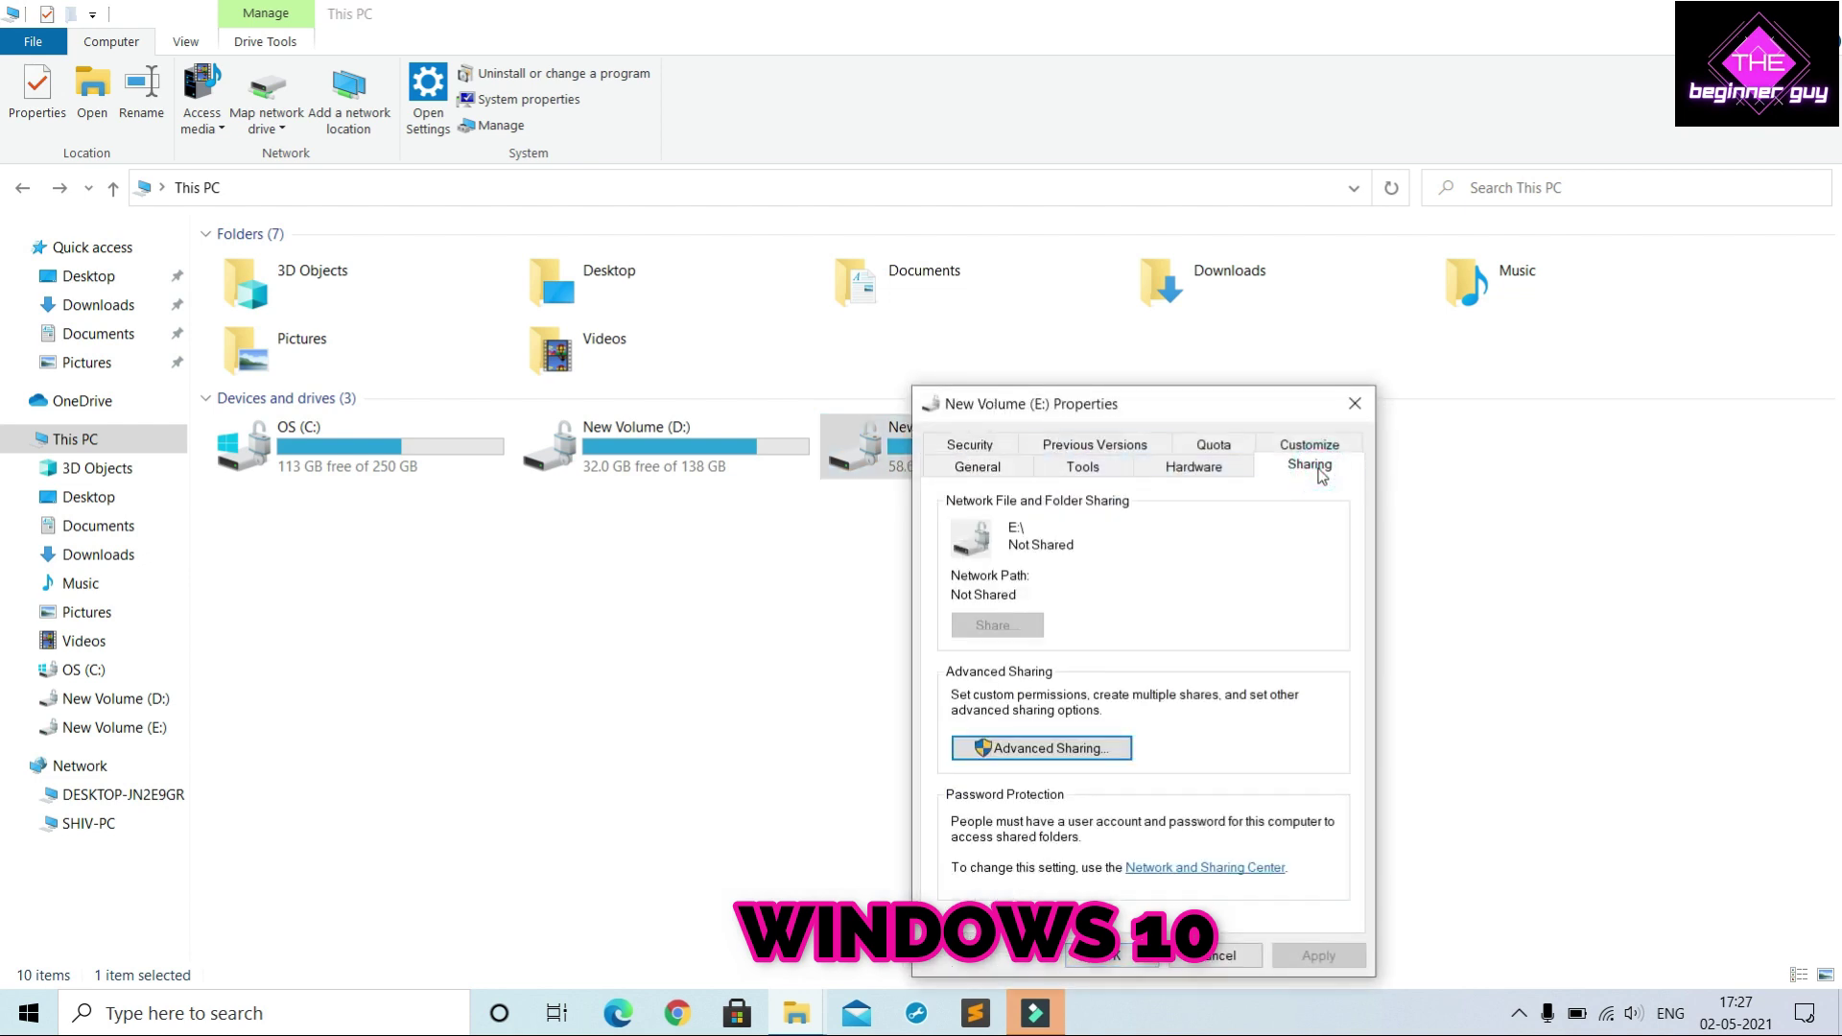
{"action": "left_click", "coordinate": [1070, 748]}
{"action": "left_click", "coordinate": [949, 489]}
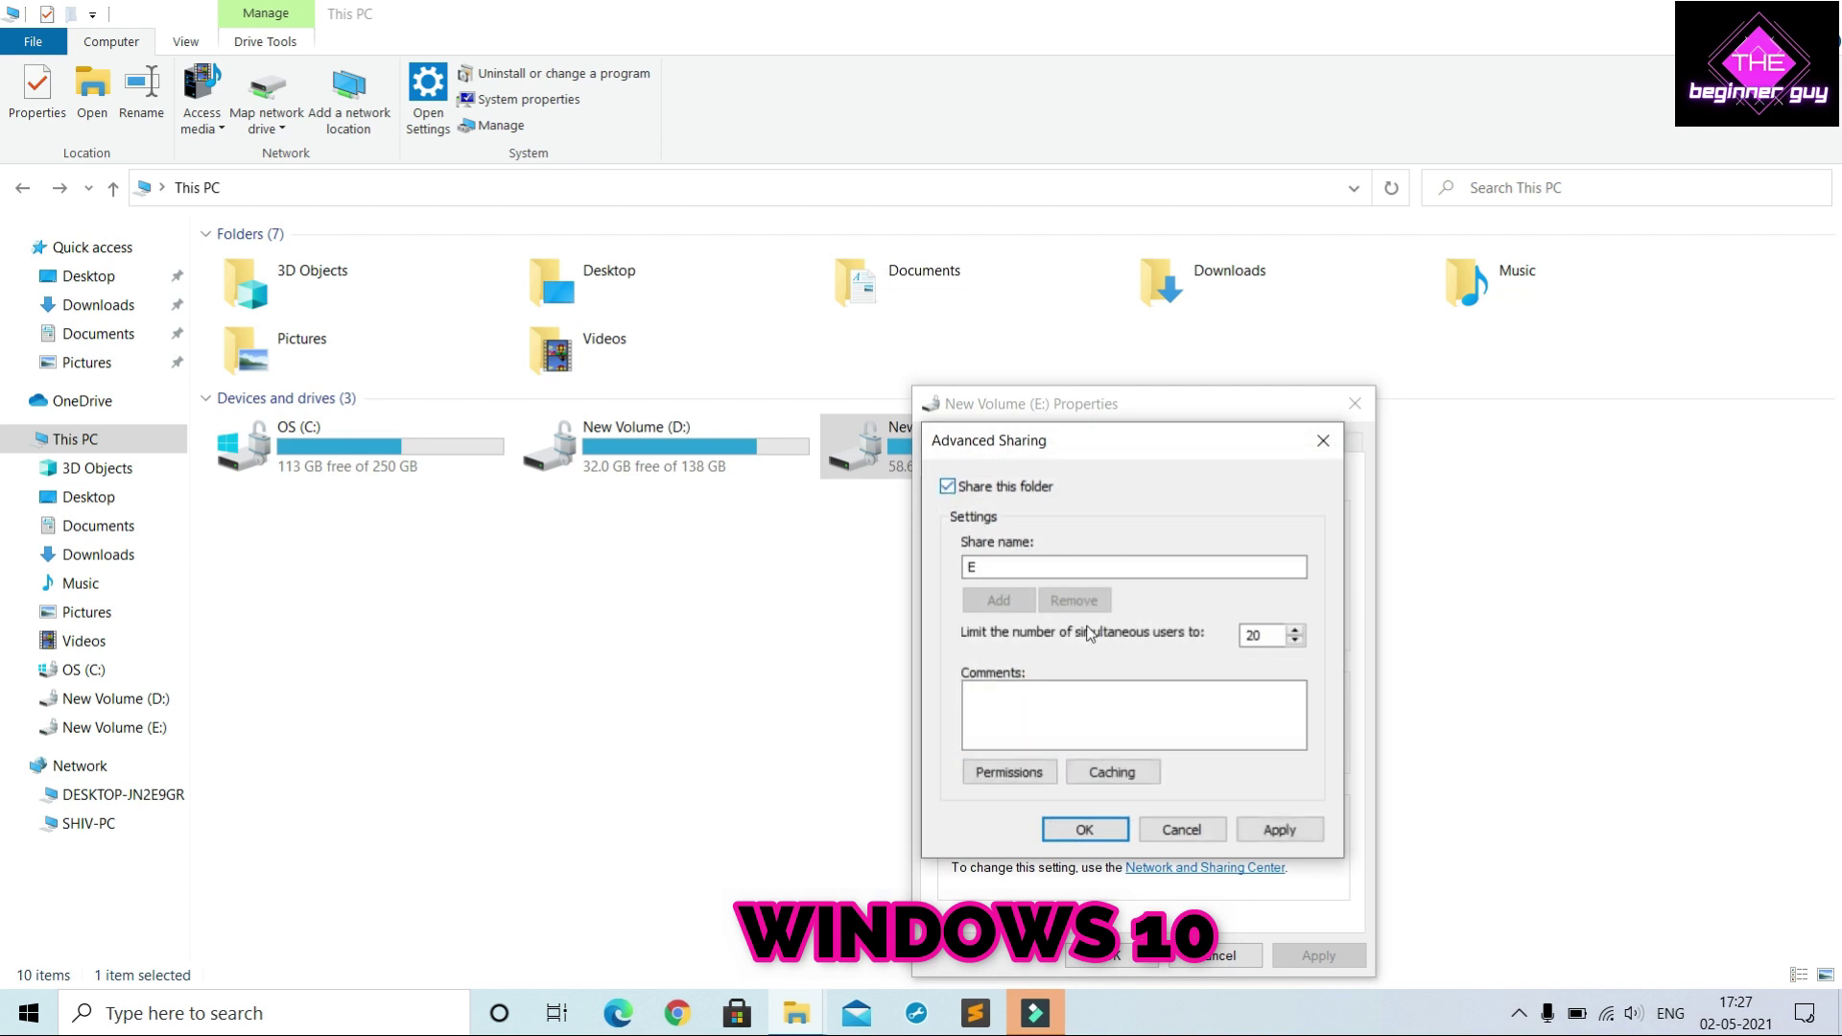
{"action": "left_click", "coordinate": [1085, 830]}
{"action": "left_click", "coordinate": [1125, 957]}
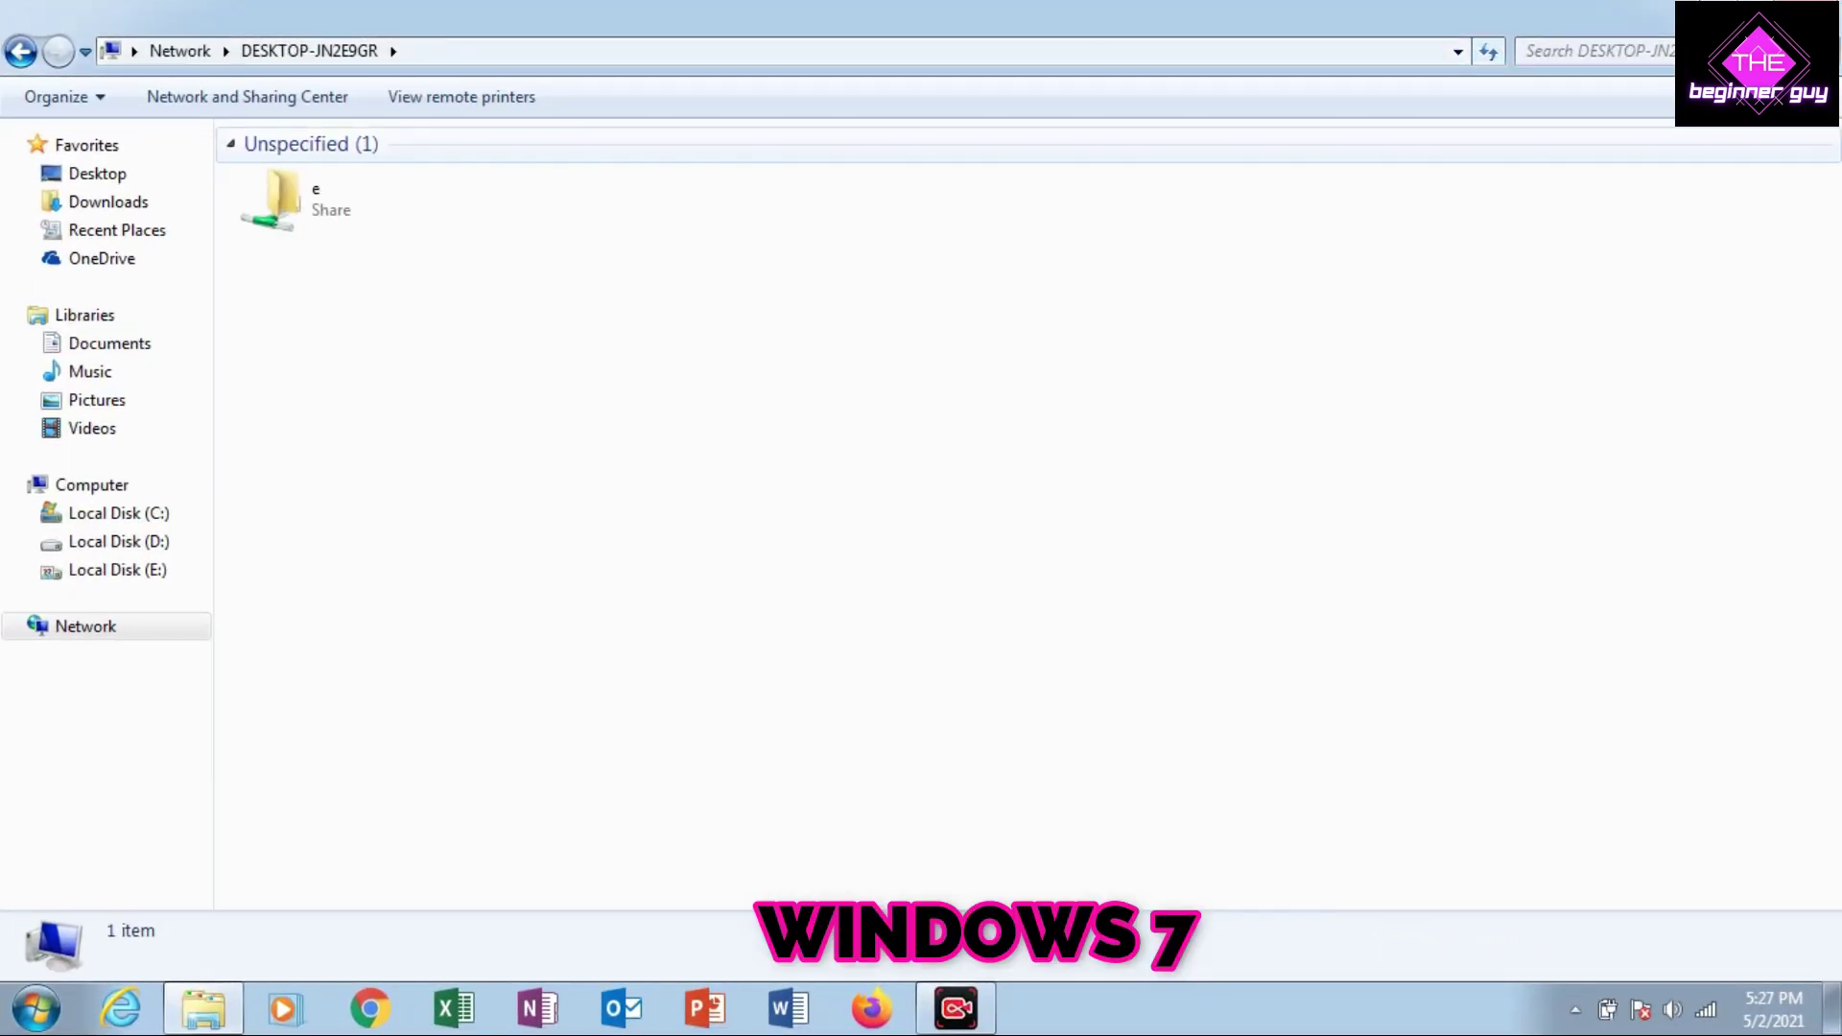
Copy the Secrets of Sinauli MKV video from the shared e folder
{"action": "double_click", "coordinate": [283, 200]}
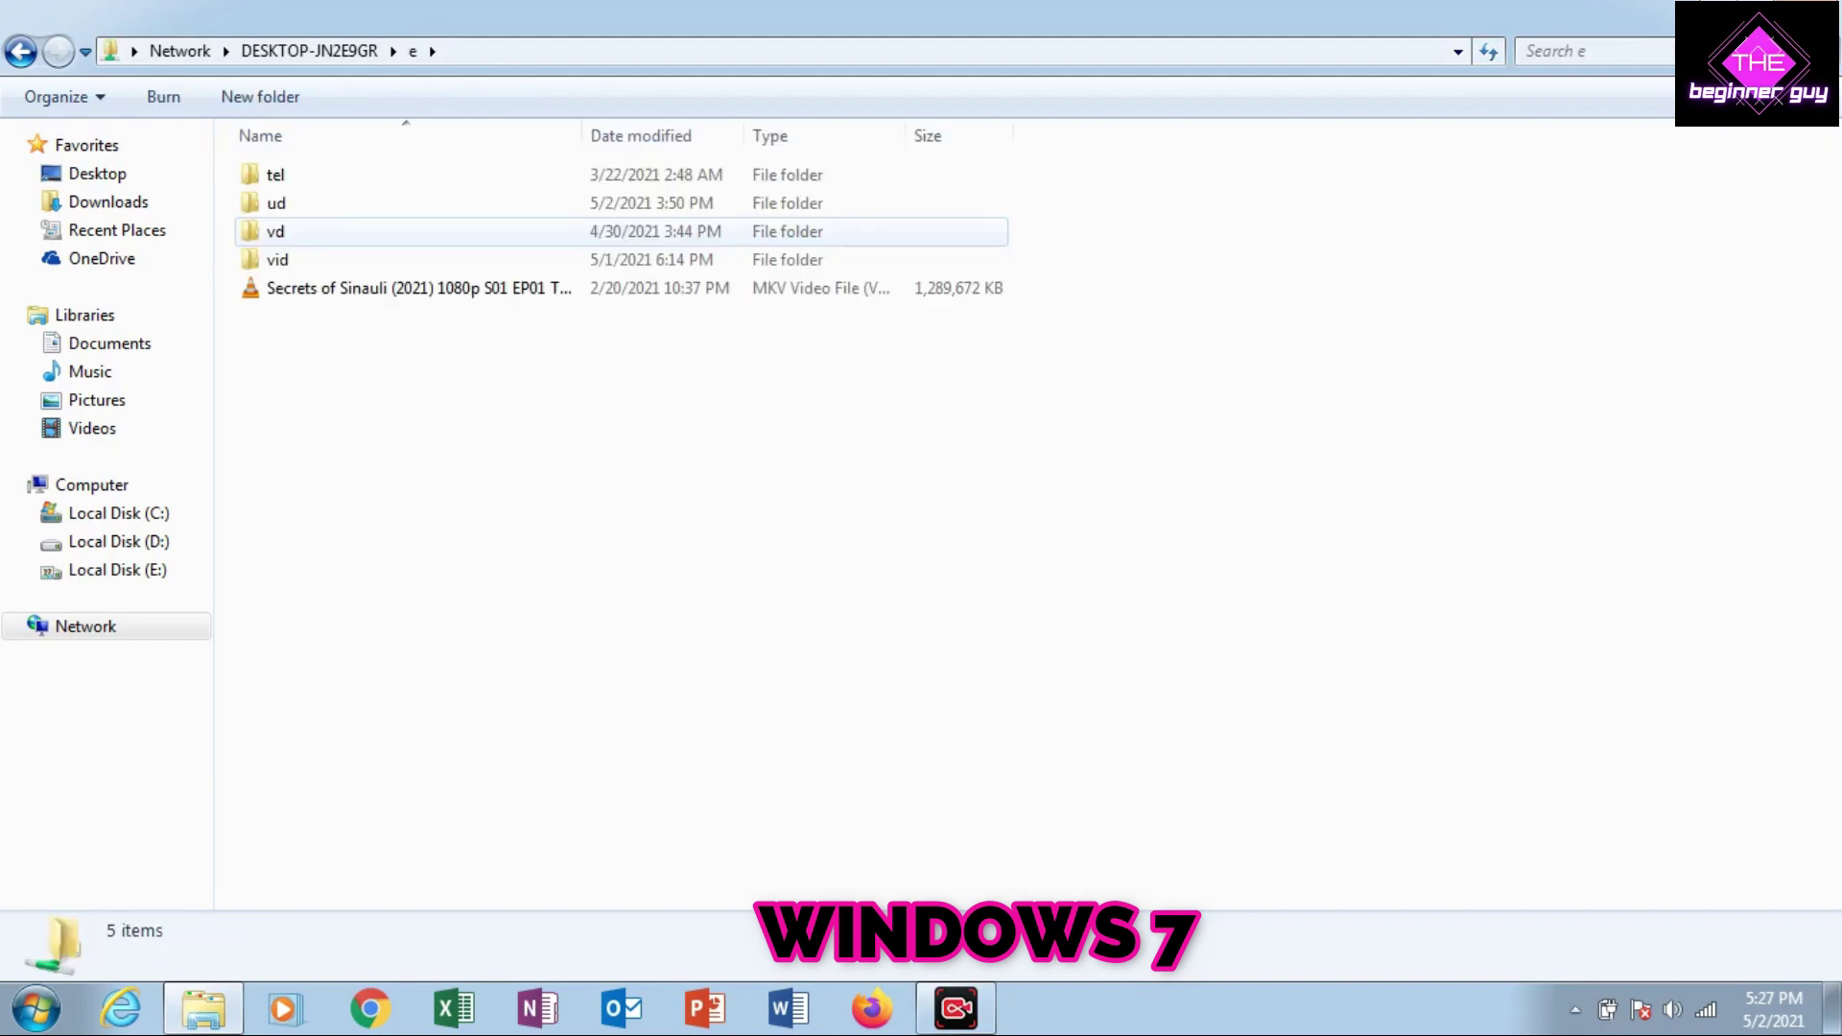
{"action": "right_click", "coordinate": [412, 288]}
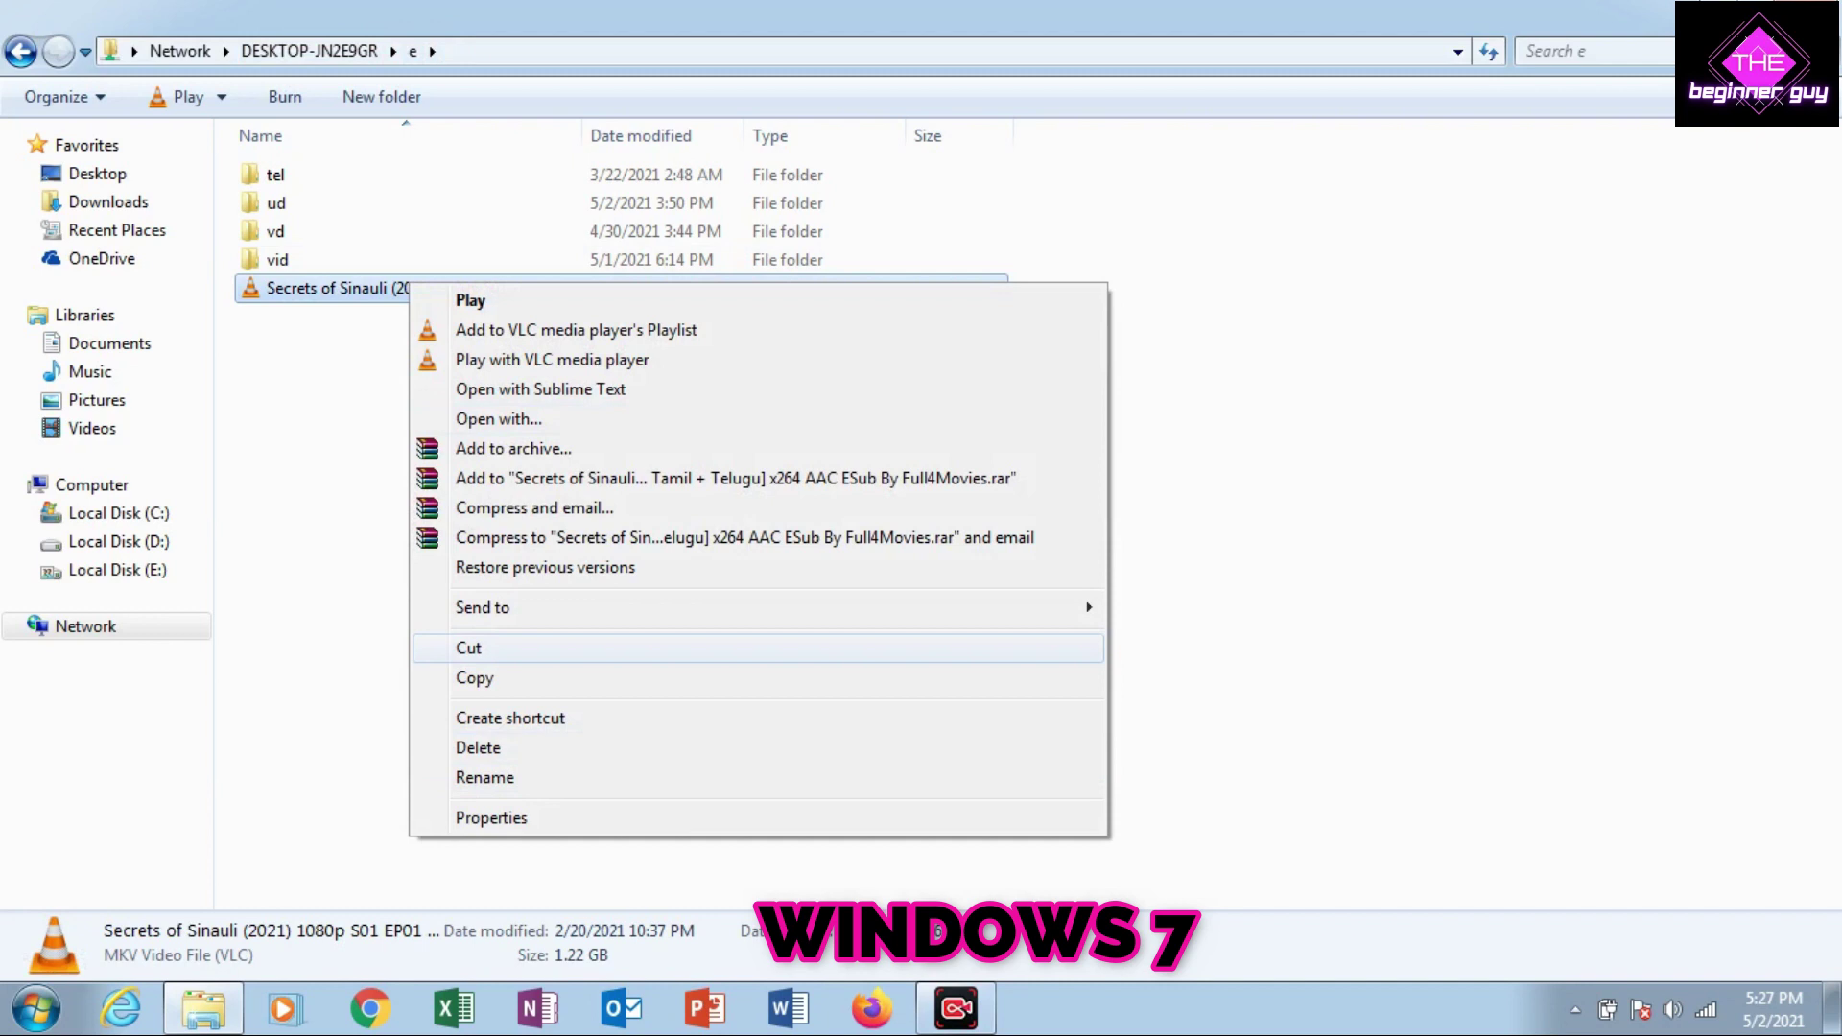
{"action": "left_click", "coordinate": [474, 678]}
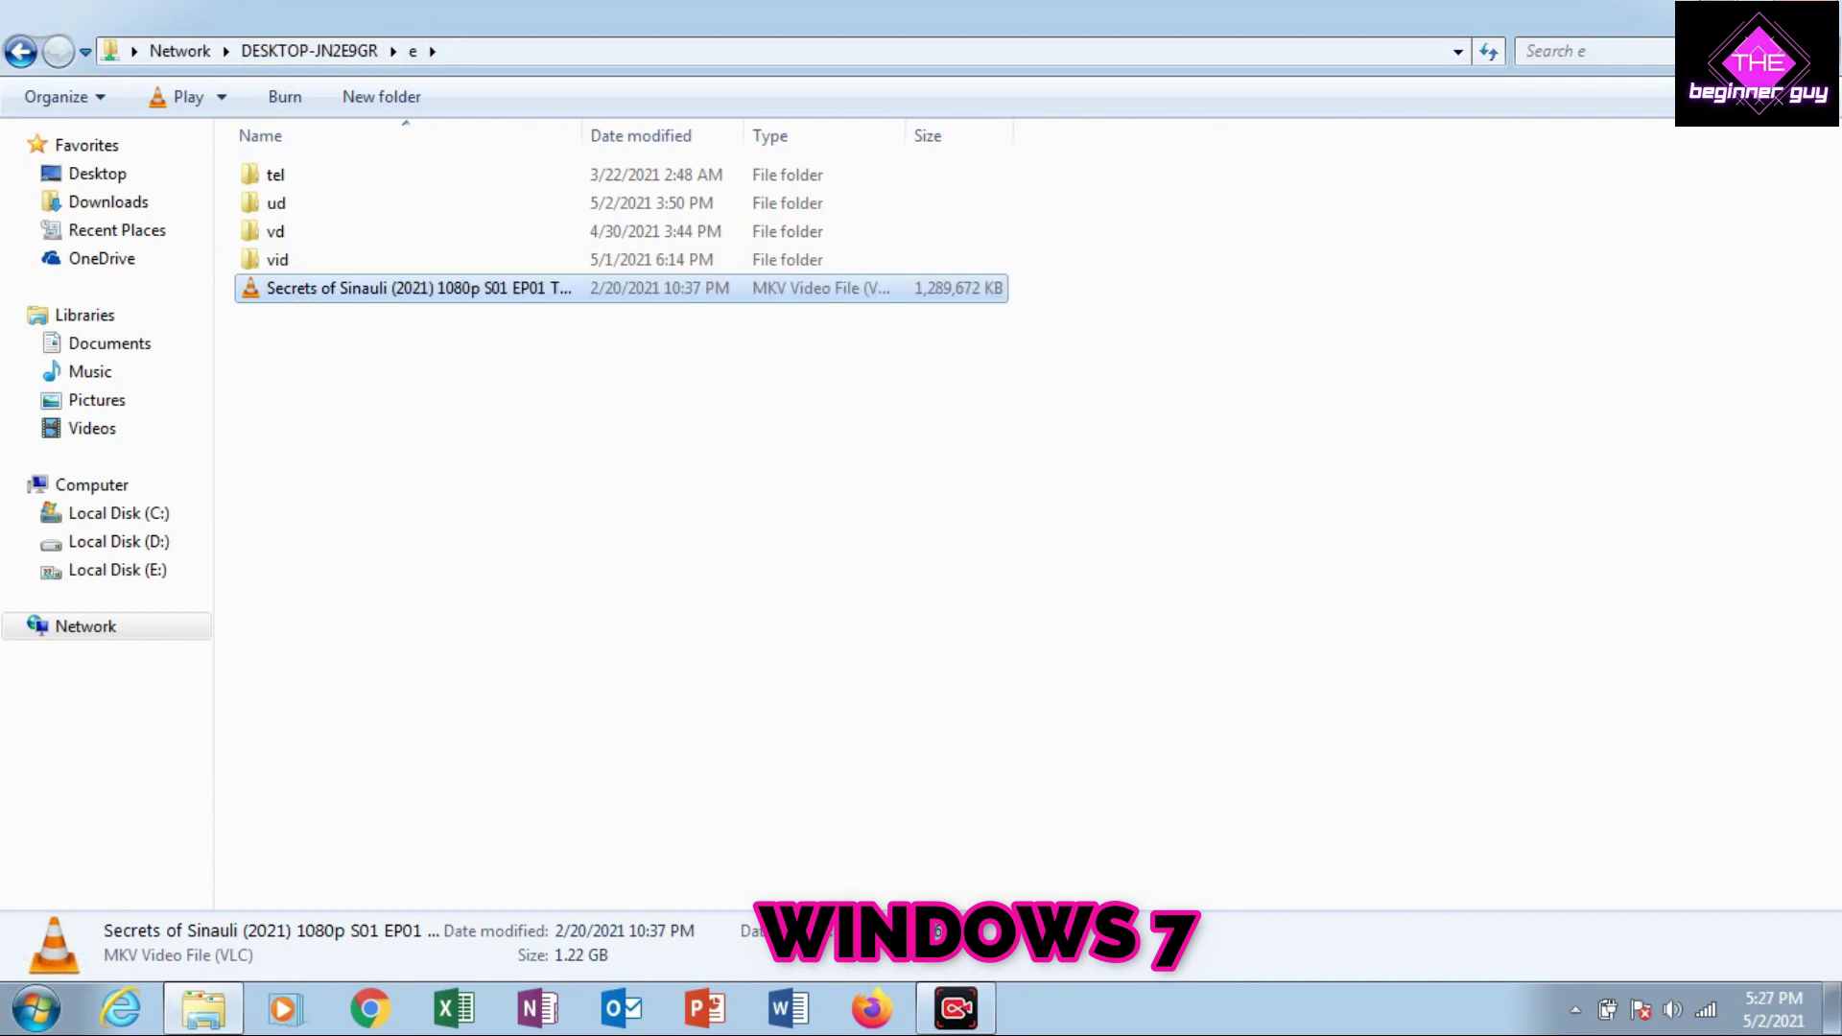
Paste the video onto the Windows 7 desktop, view copy details, then cancel the transfer
{"action": "key", "text": "super+d"}
{"action": "right_click", "coordinate": [957, 293]}
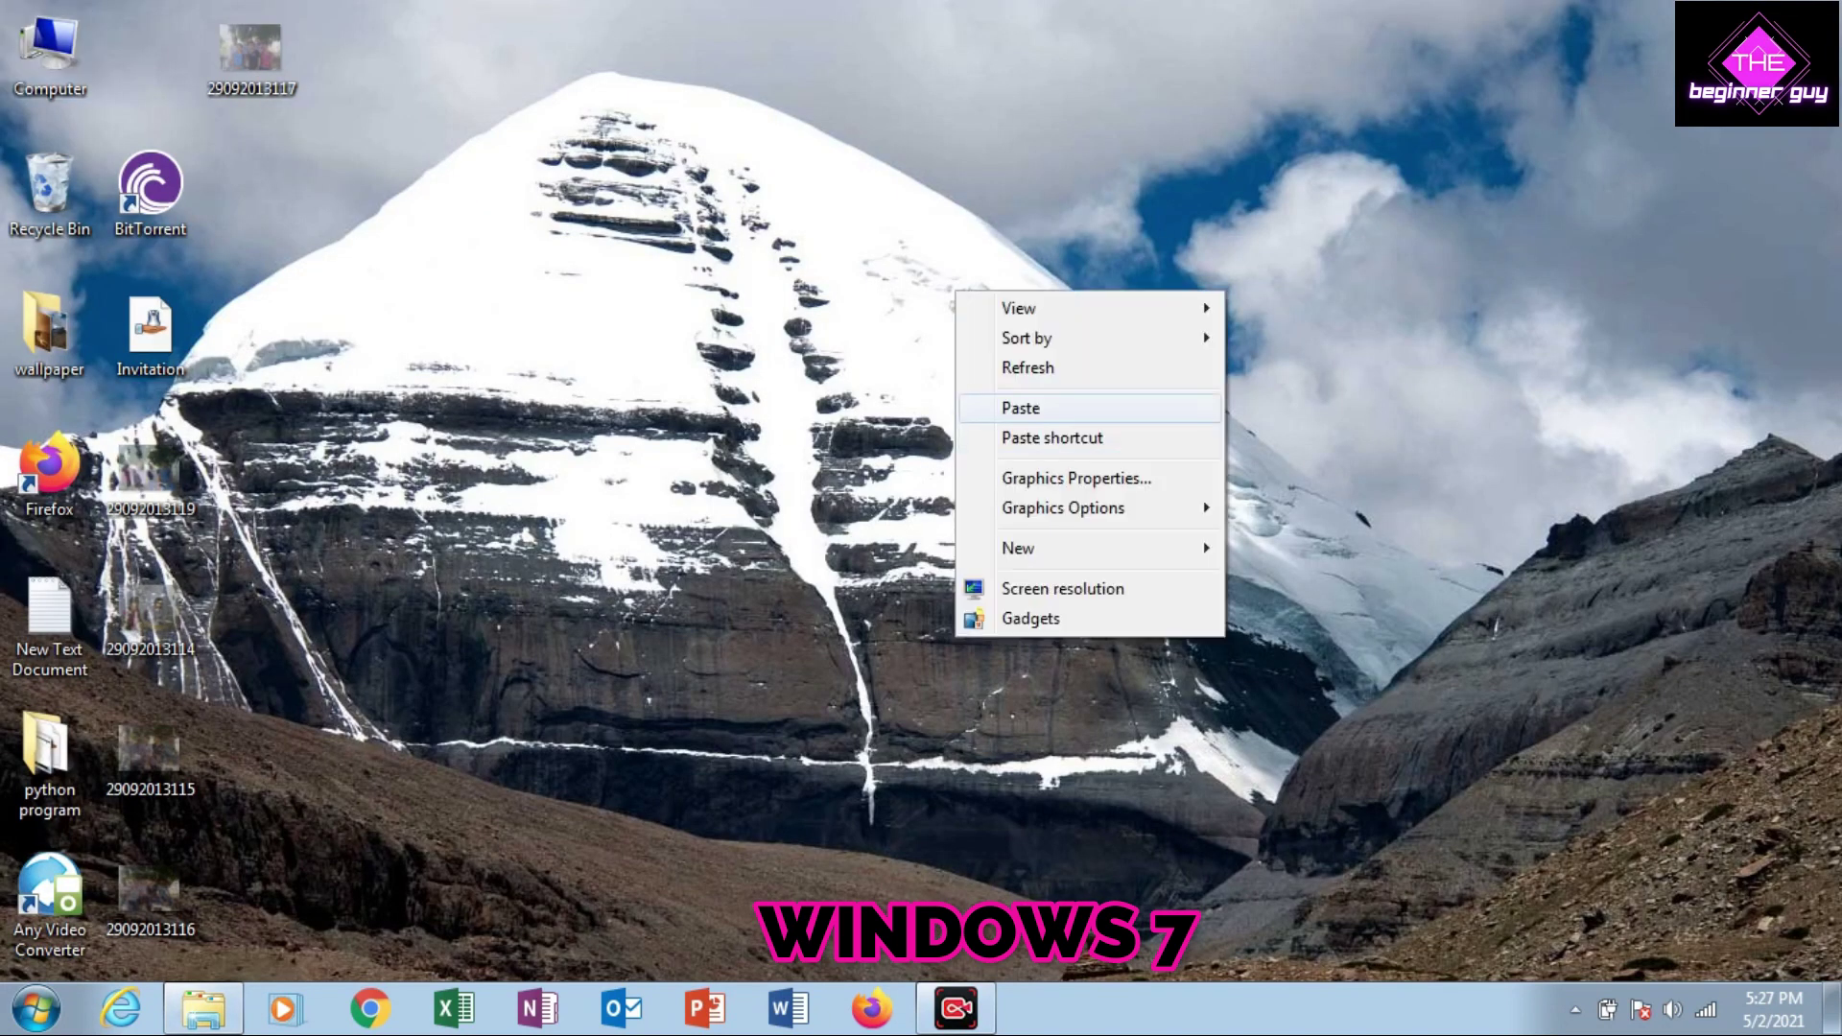
{"action": "left_click", "coordinate": [1020, 408]}
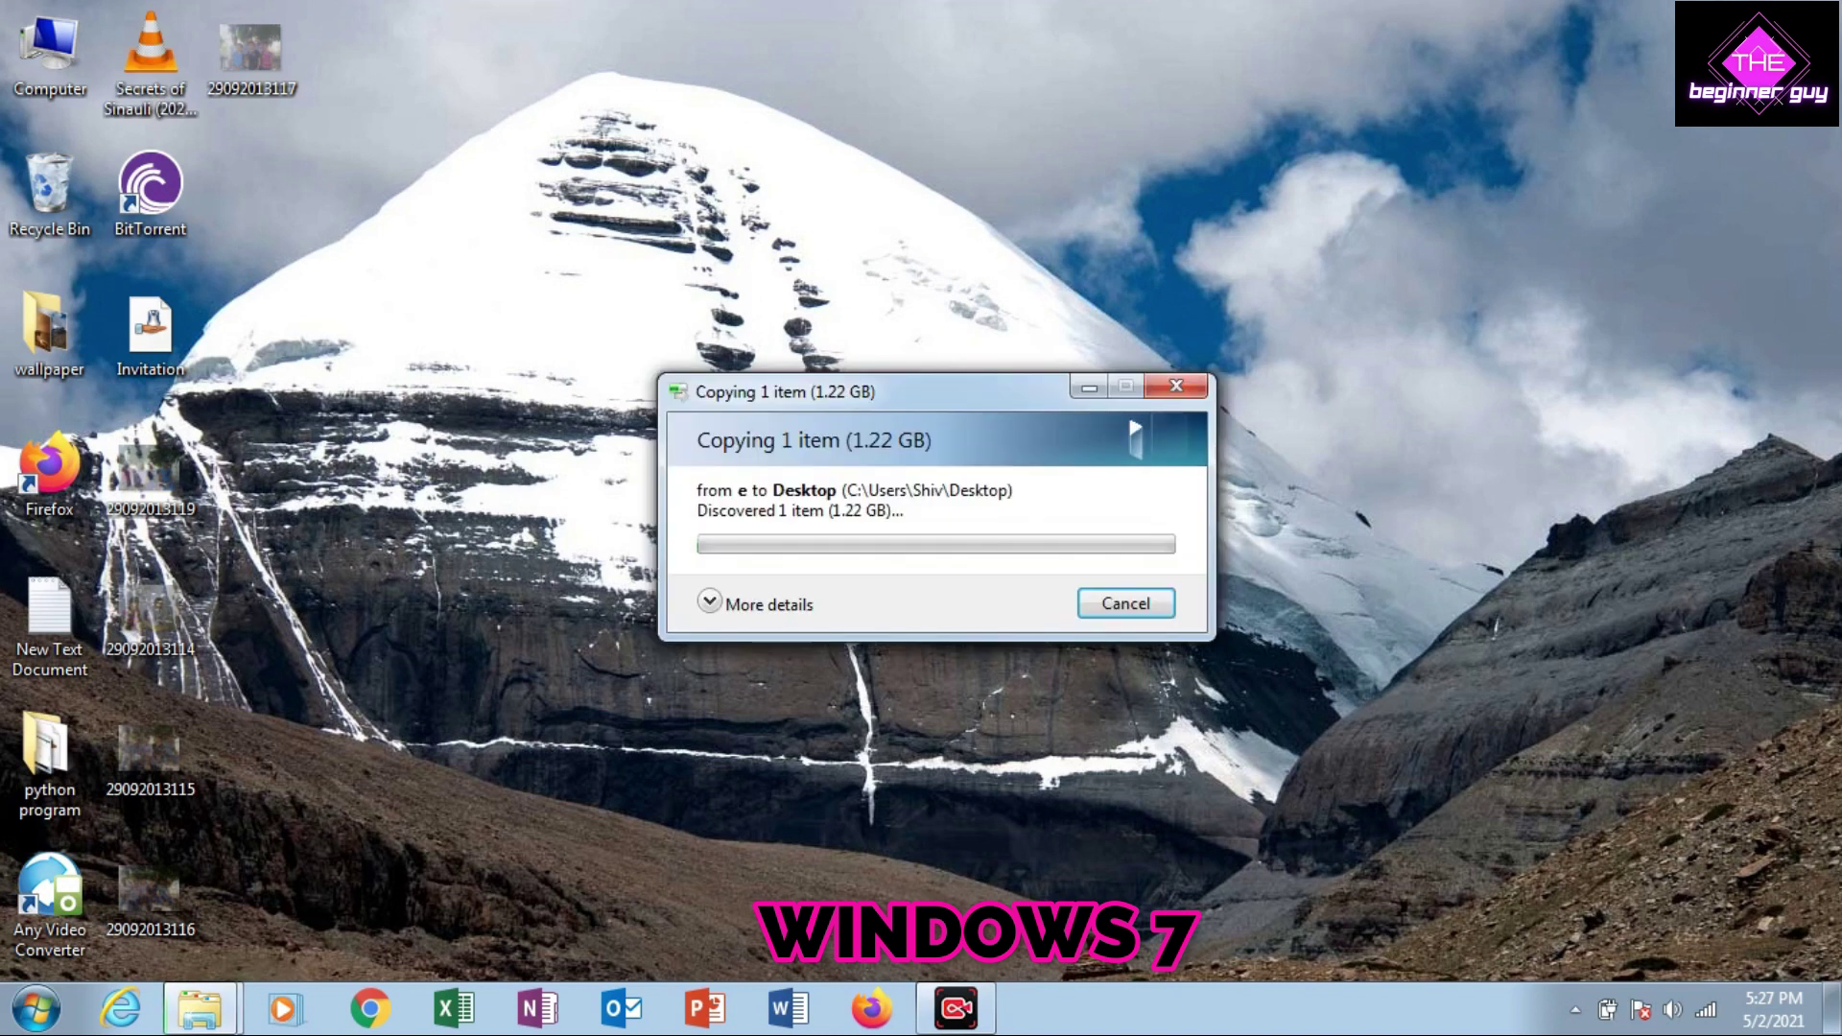
{"action": "left_click", "coordinate": [709, 602]}
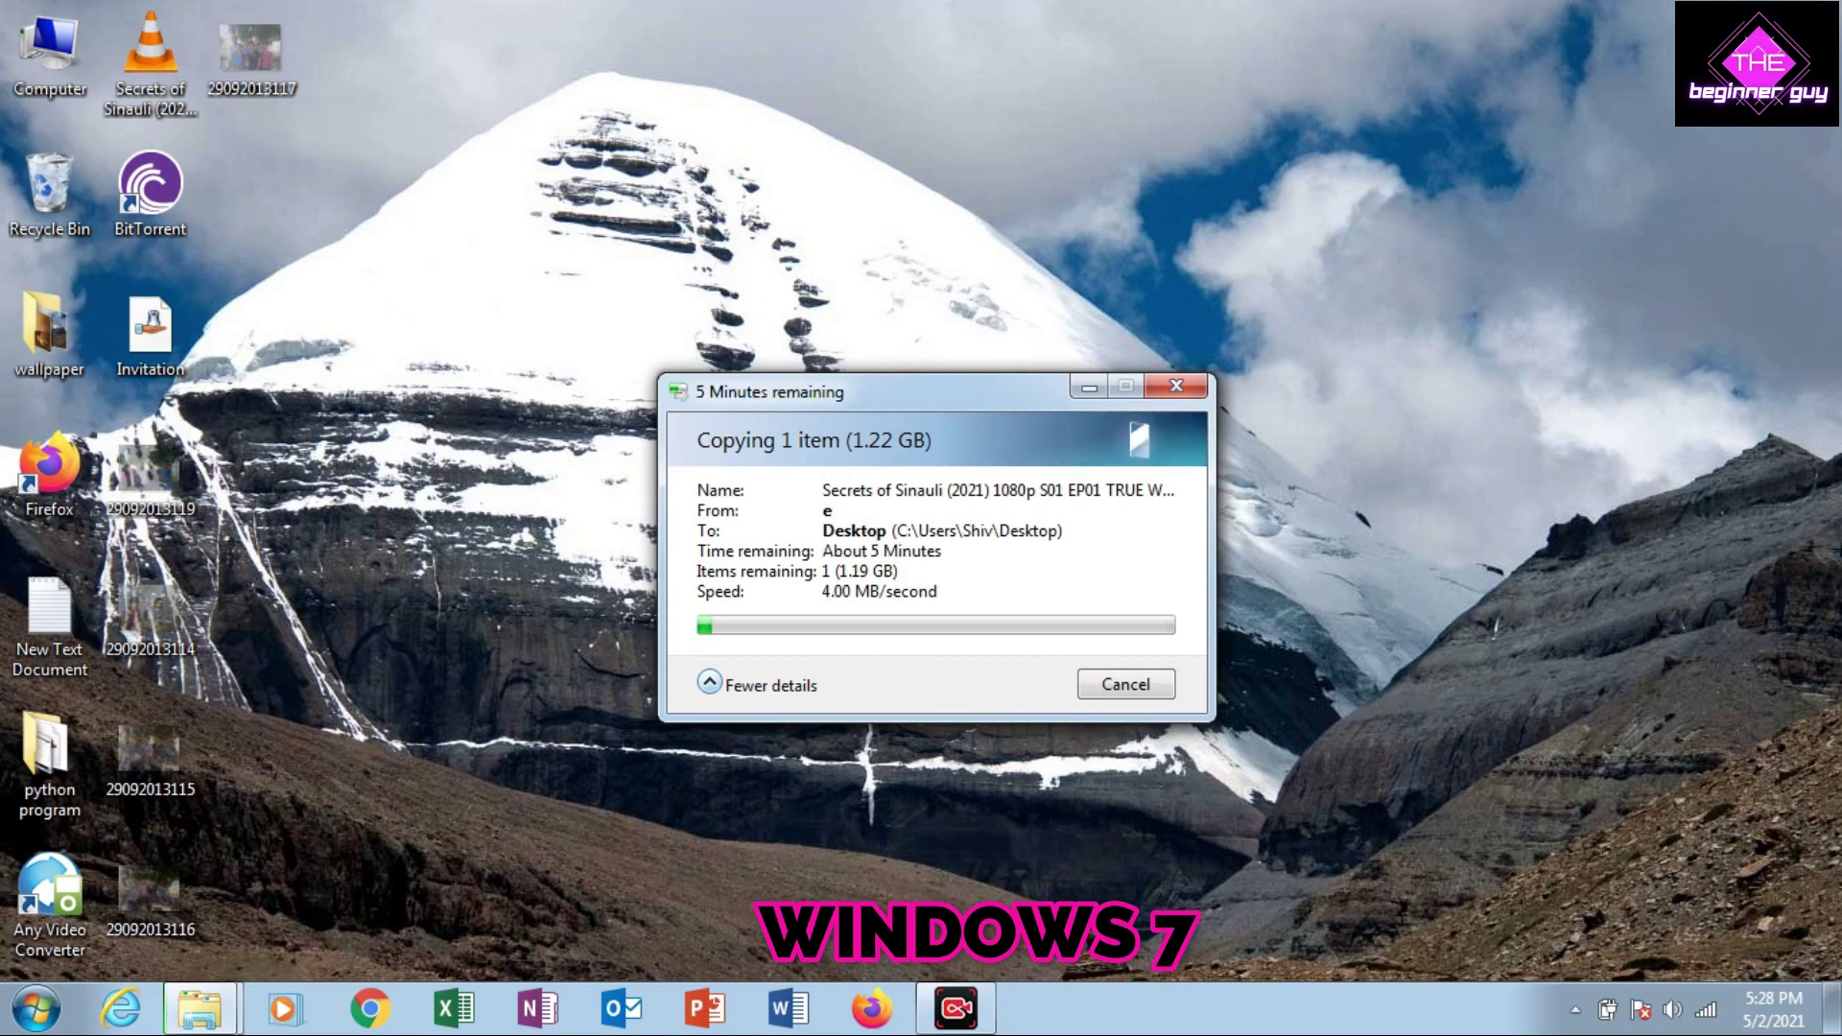
{"action": "key", "text": "Escape"}
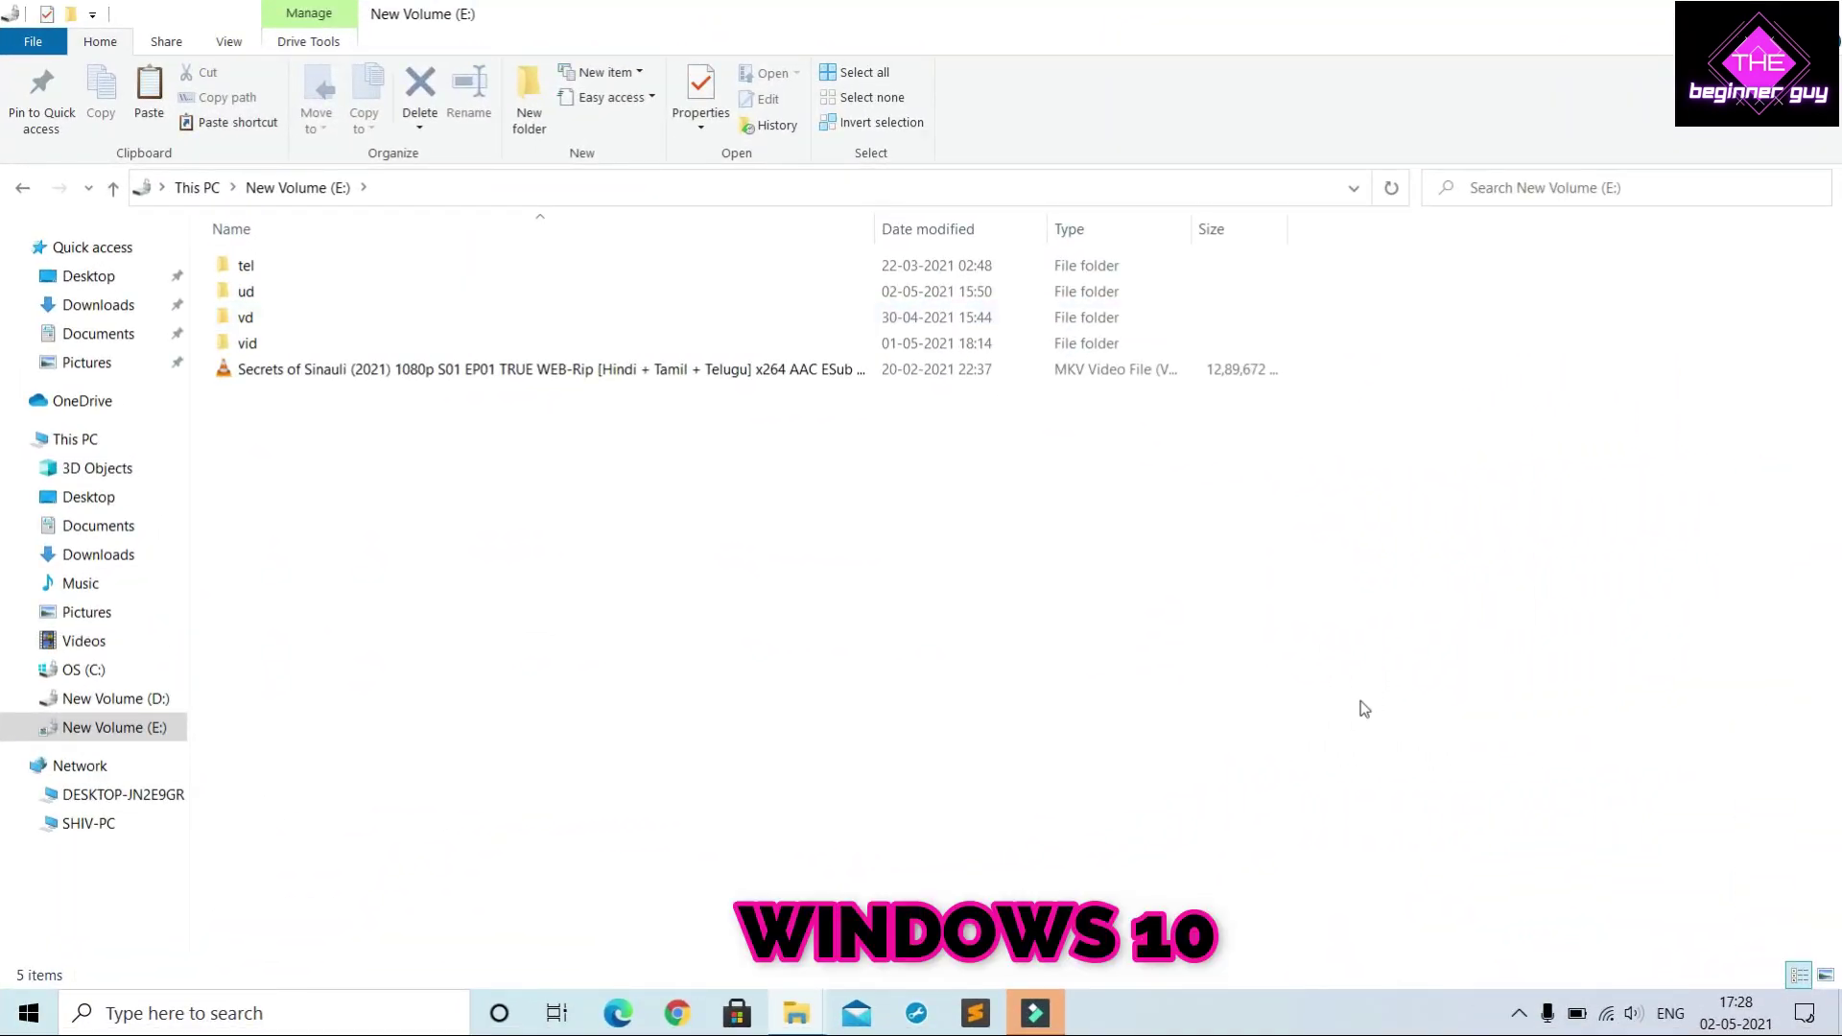
Connect the Windows 10 PC to the Galaxy M31s87EF Wi-Fi hotspot
{"action": "left_click", "coordinate": [1608, 1020]}
{"action": "left_click", "coordinate": [1608, 1020]}
{"action": "left_click", "coordinate": [1608, 1019]}
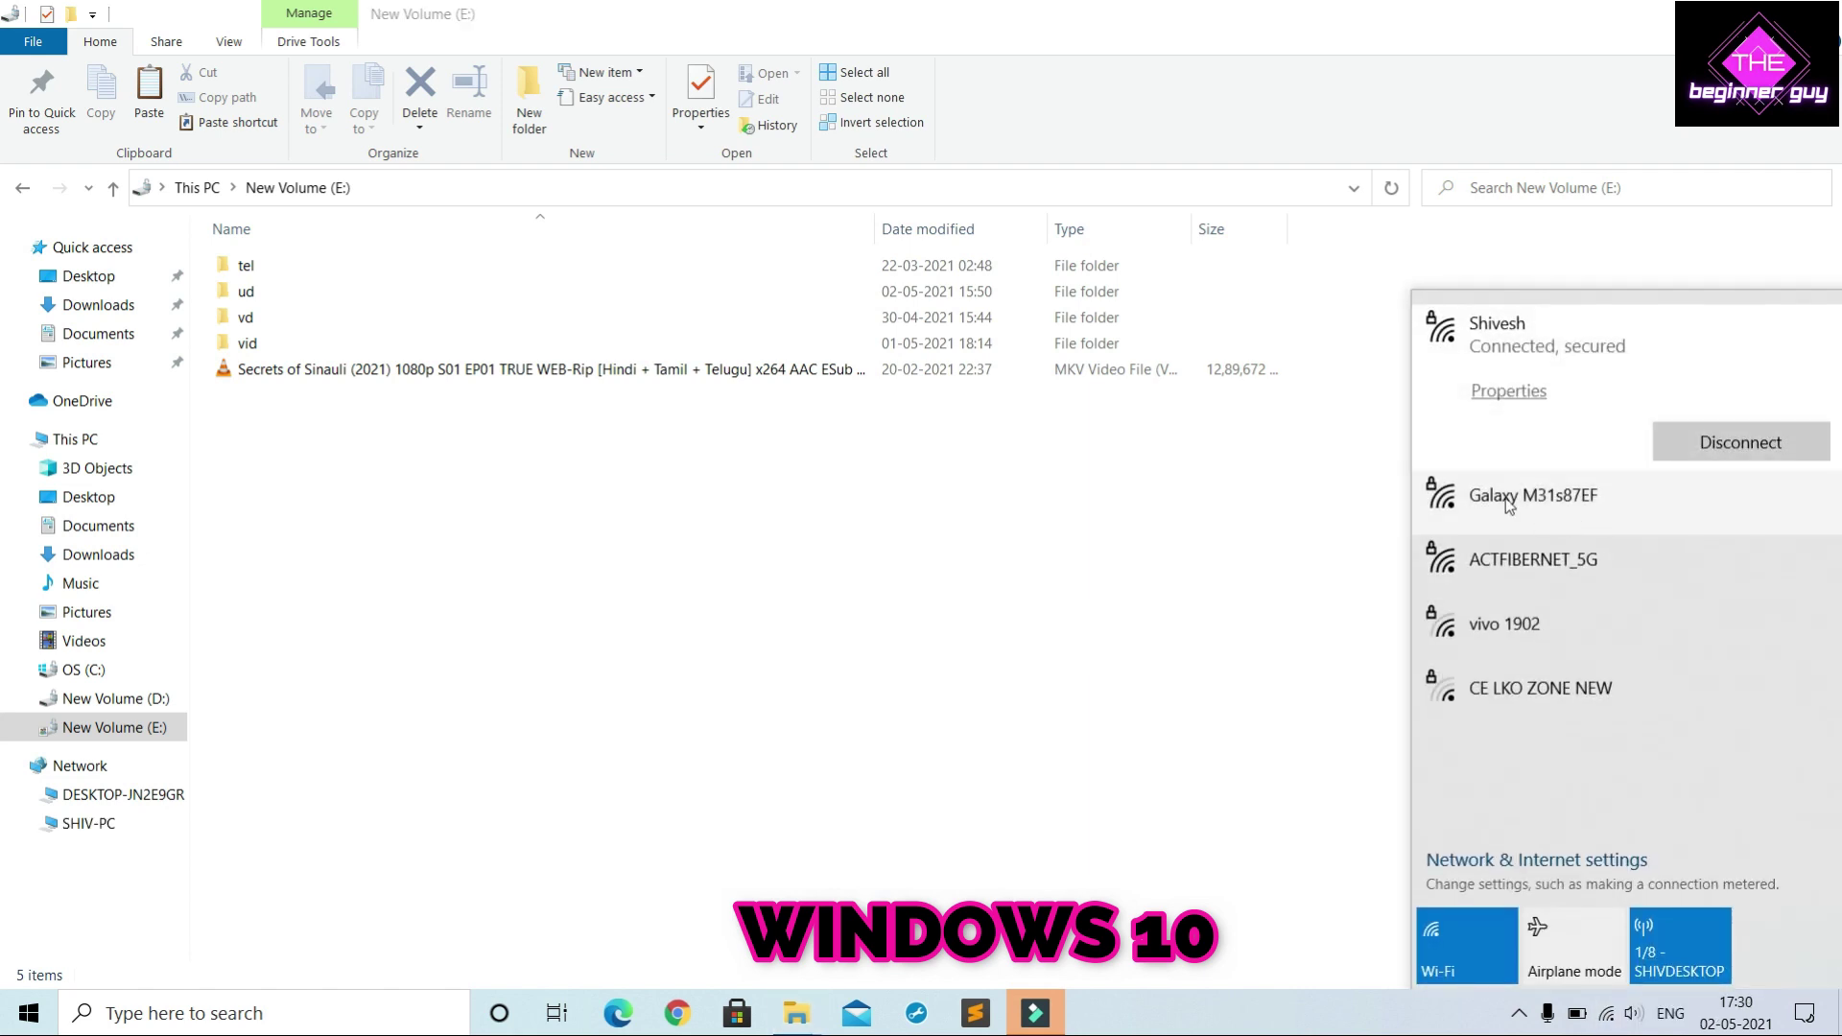
{"action": "left_click", "coordinate": [1610, 499]}
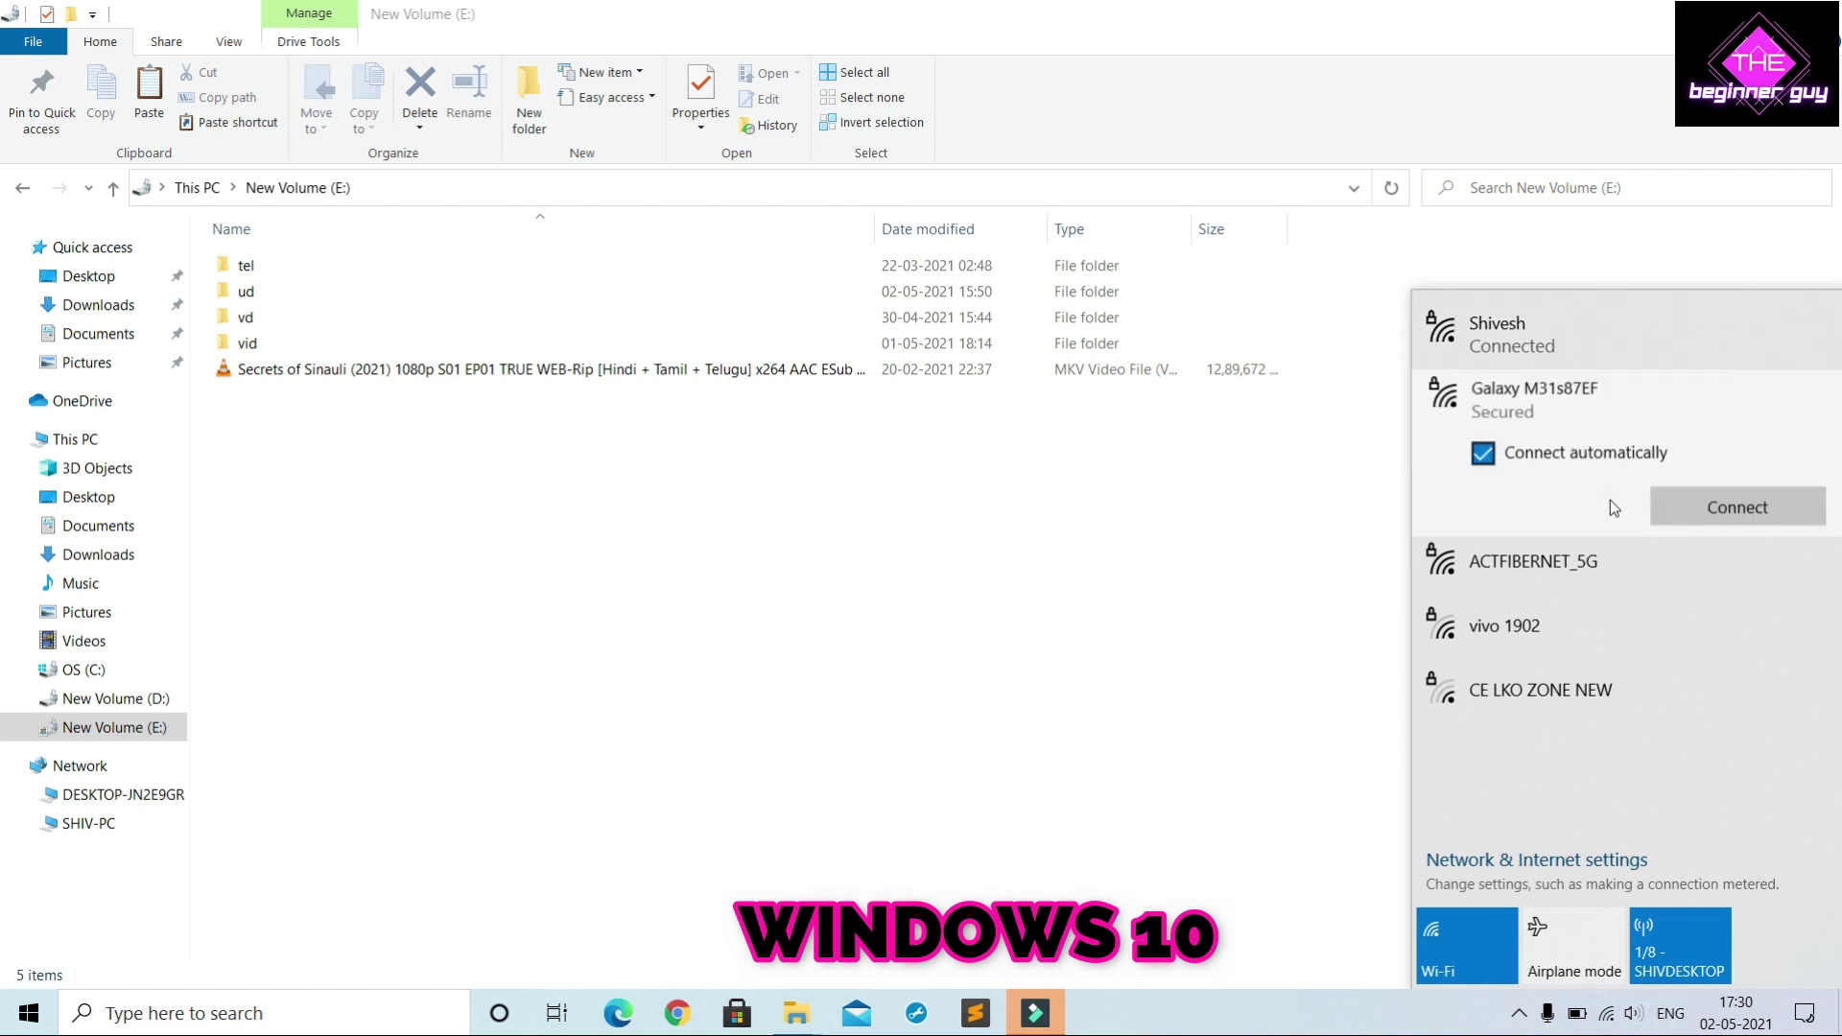
{"action": "left_click", "coordinate": [1724, 505]}
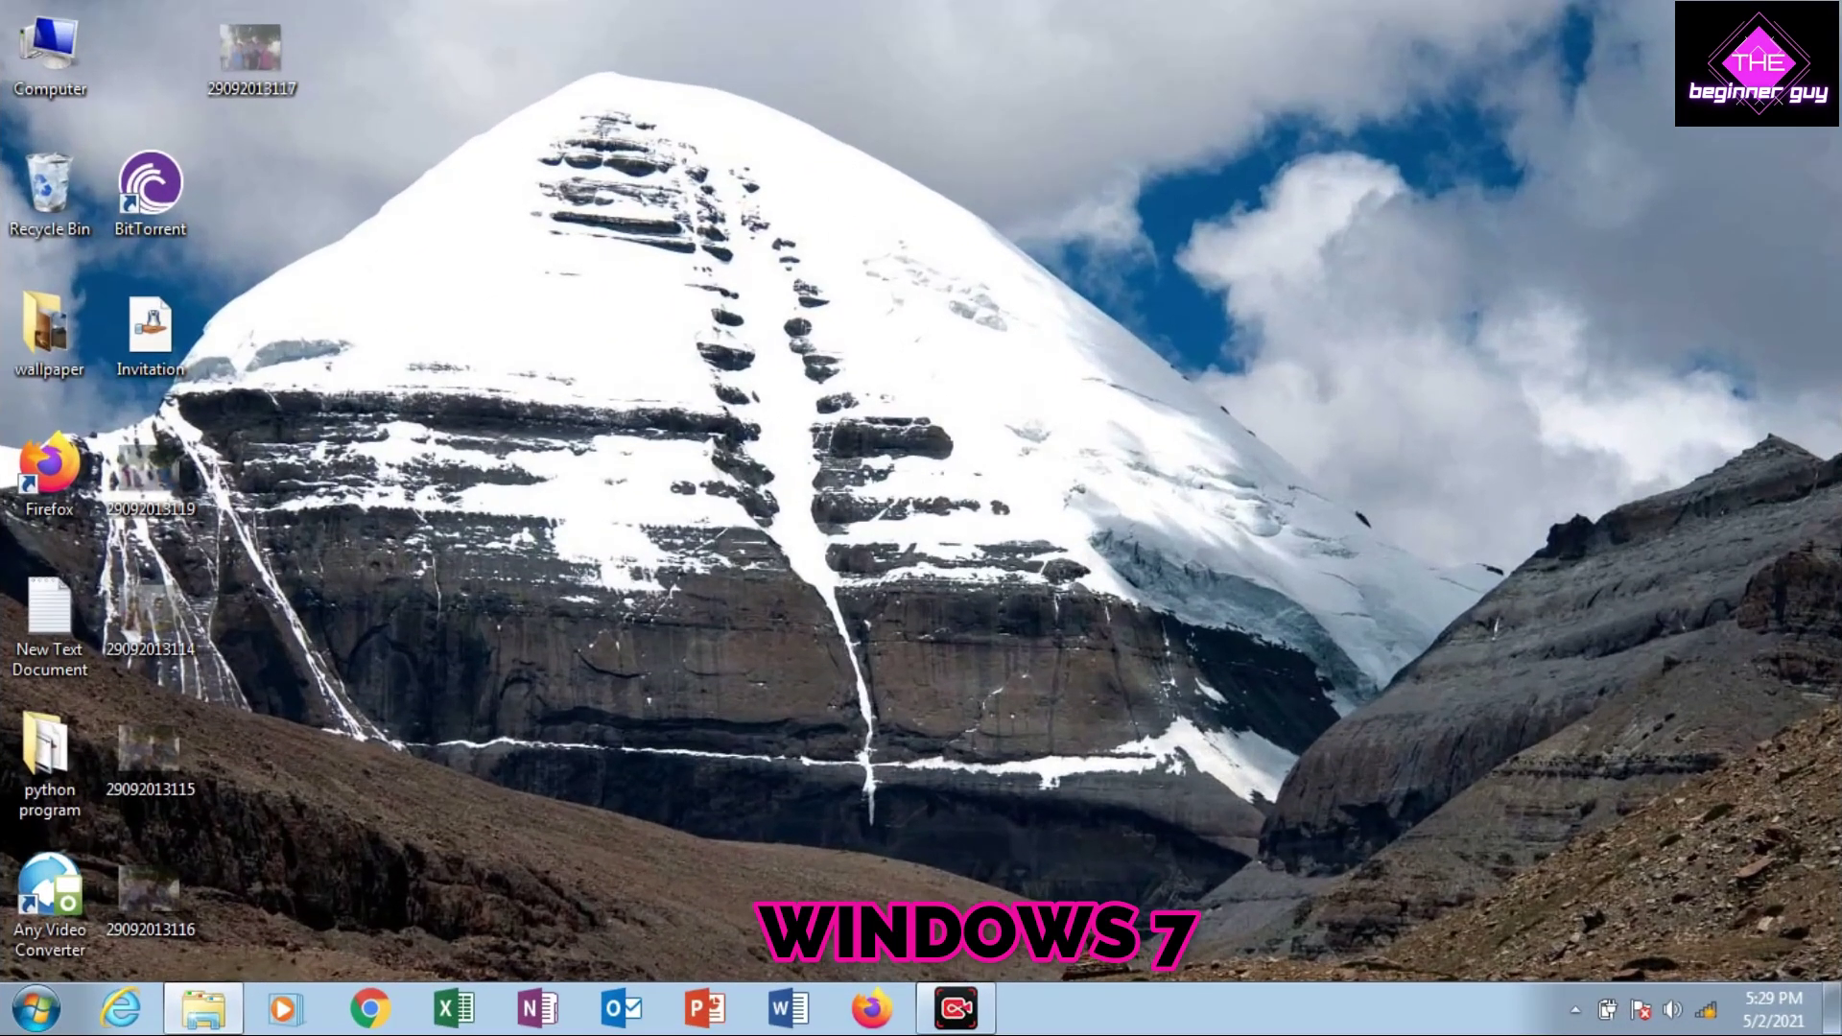
Confirm the Windows 7 PC's wireless connection, then launch Chrome
{"action": "left_click", "coordinate": [1705, 1010]}
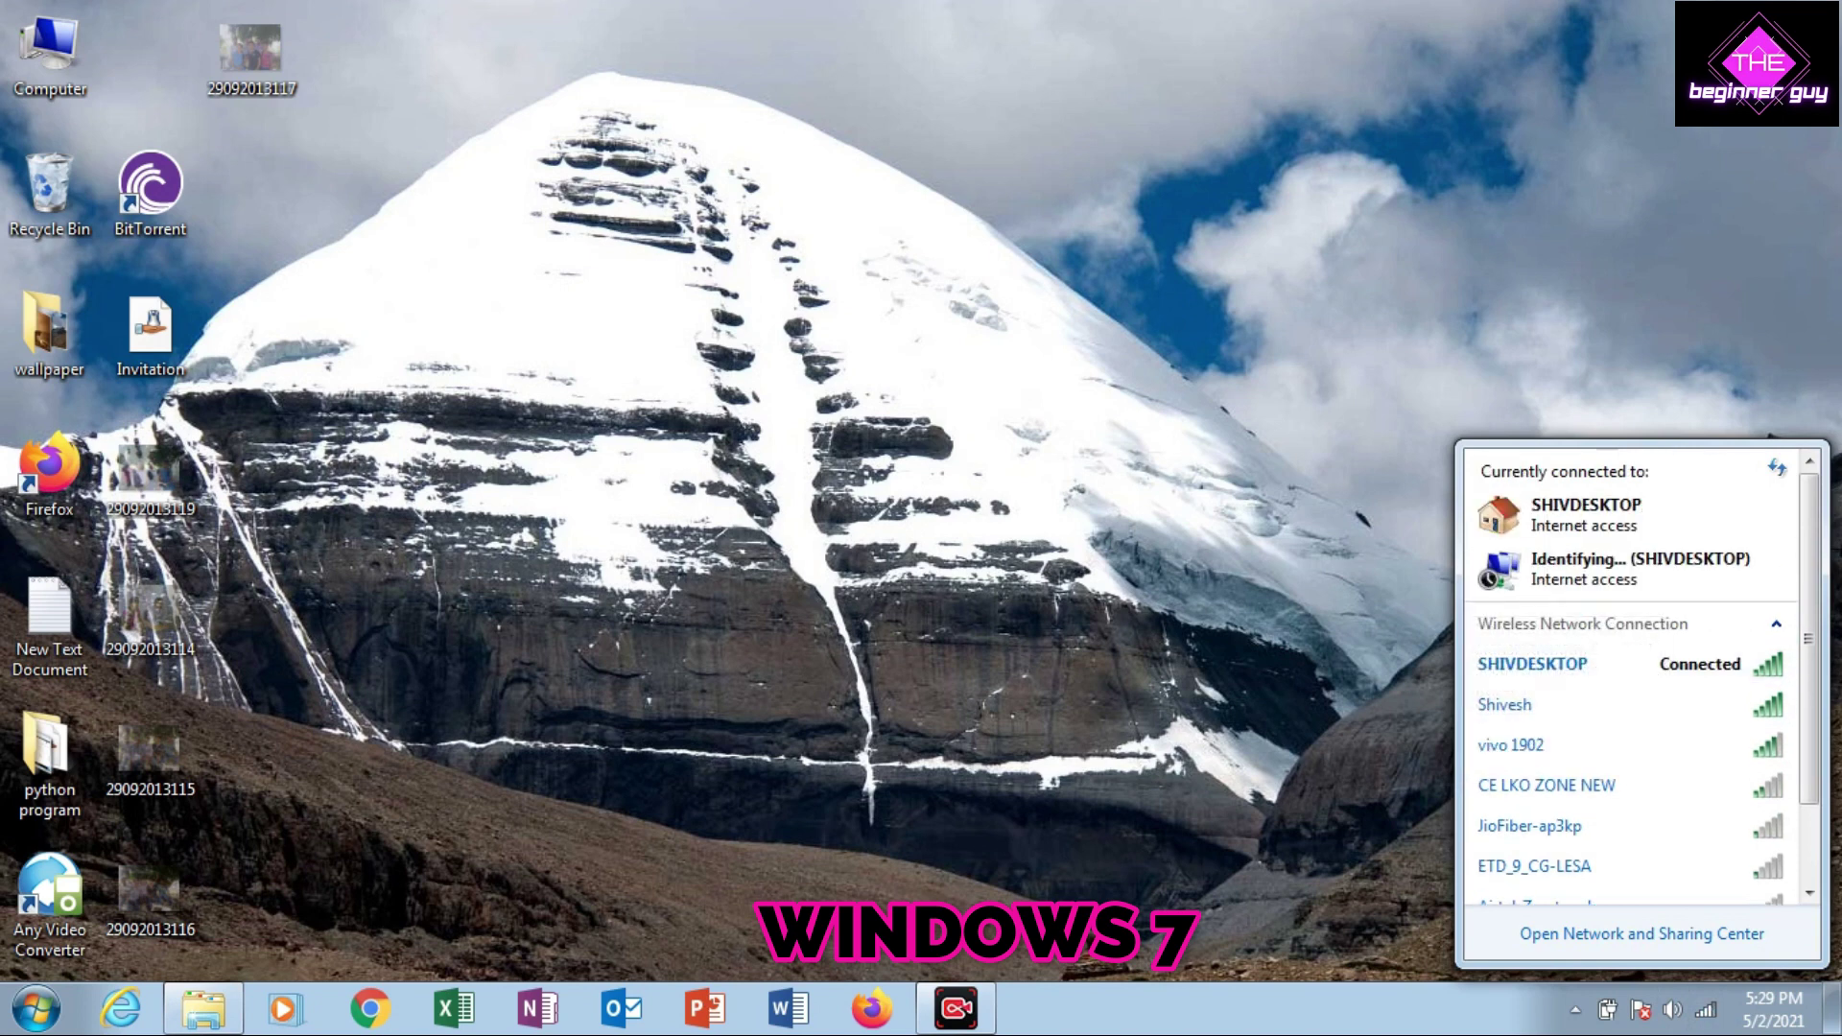
{"action": "key", "text": "Escape"}
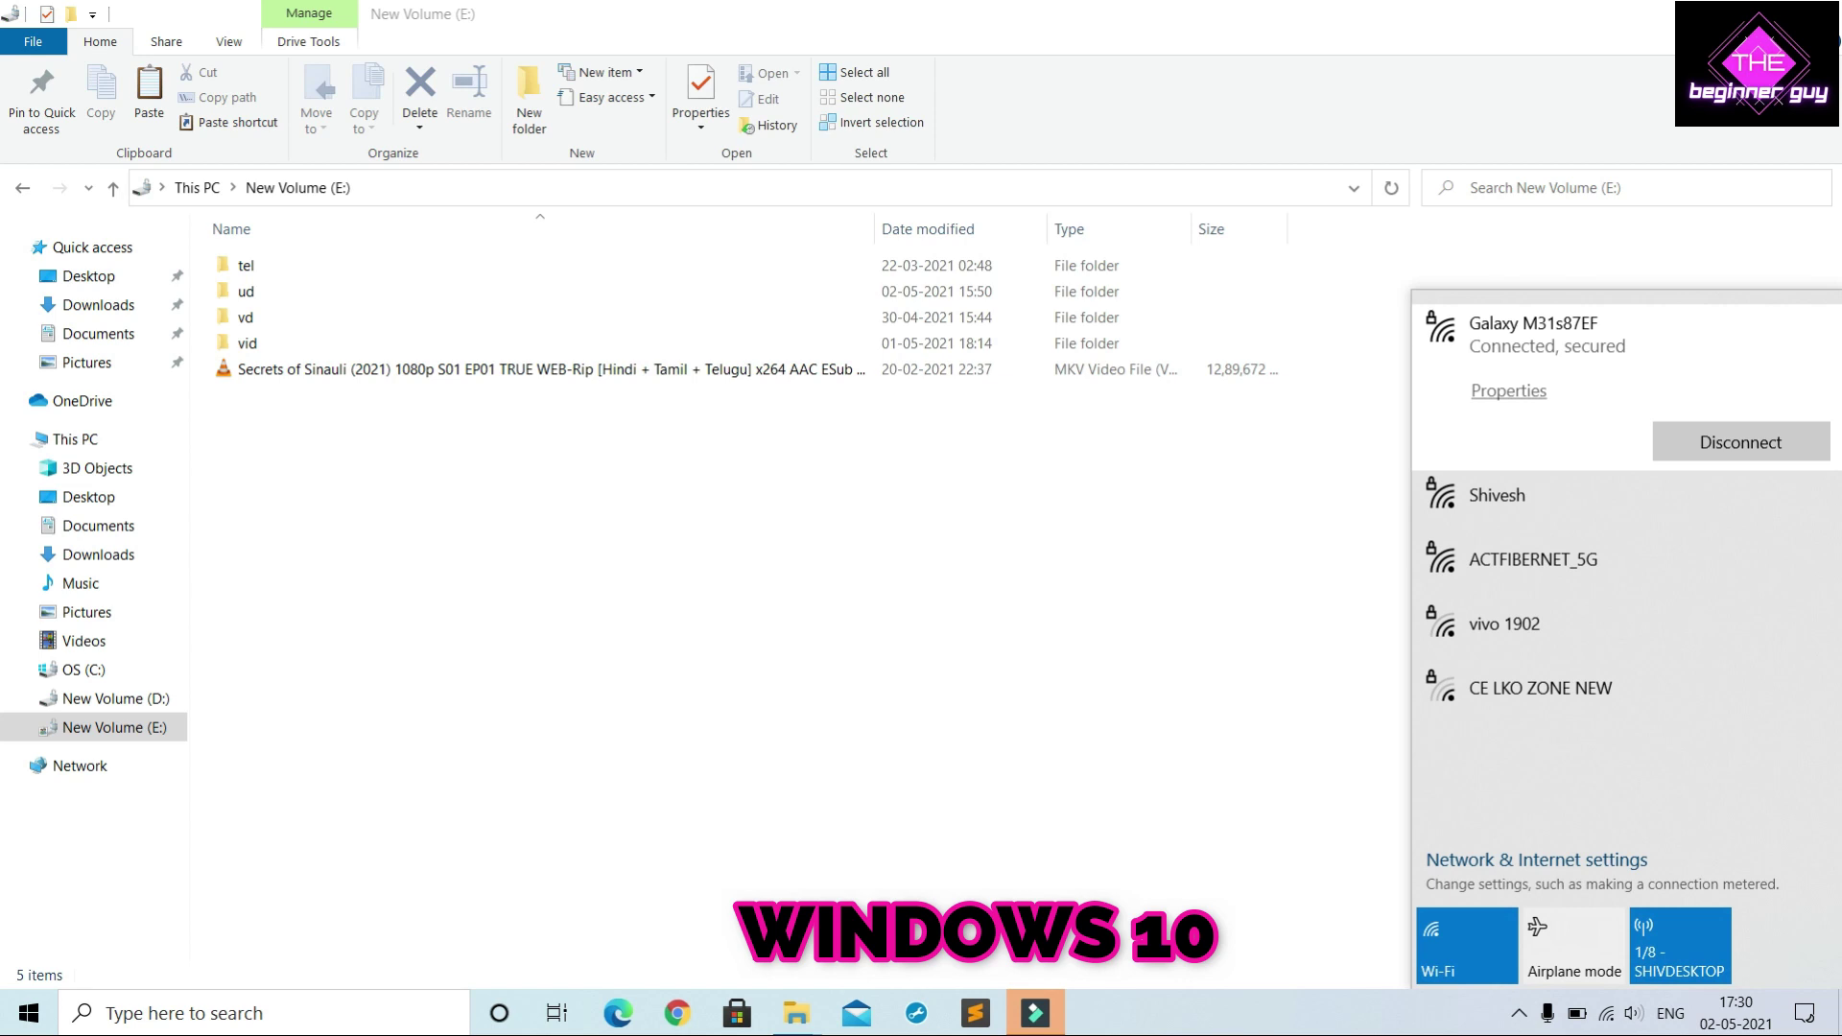
{"action": "left_click", "coordinate": [566, 917]}
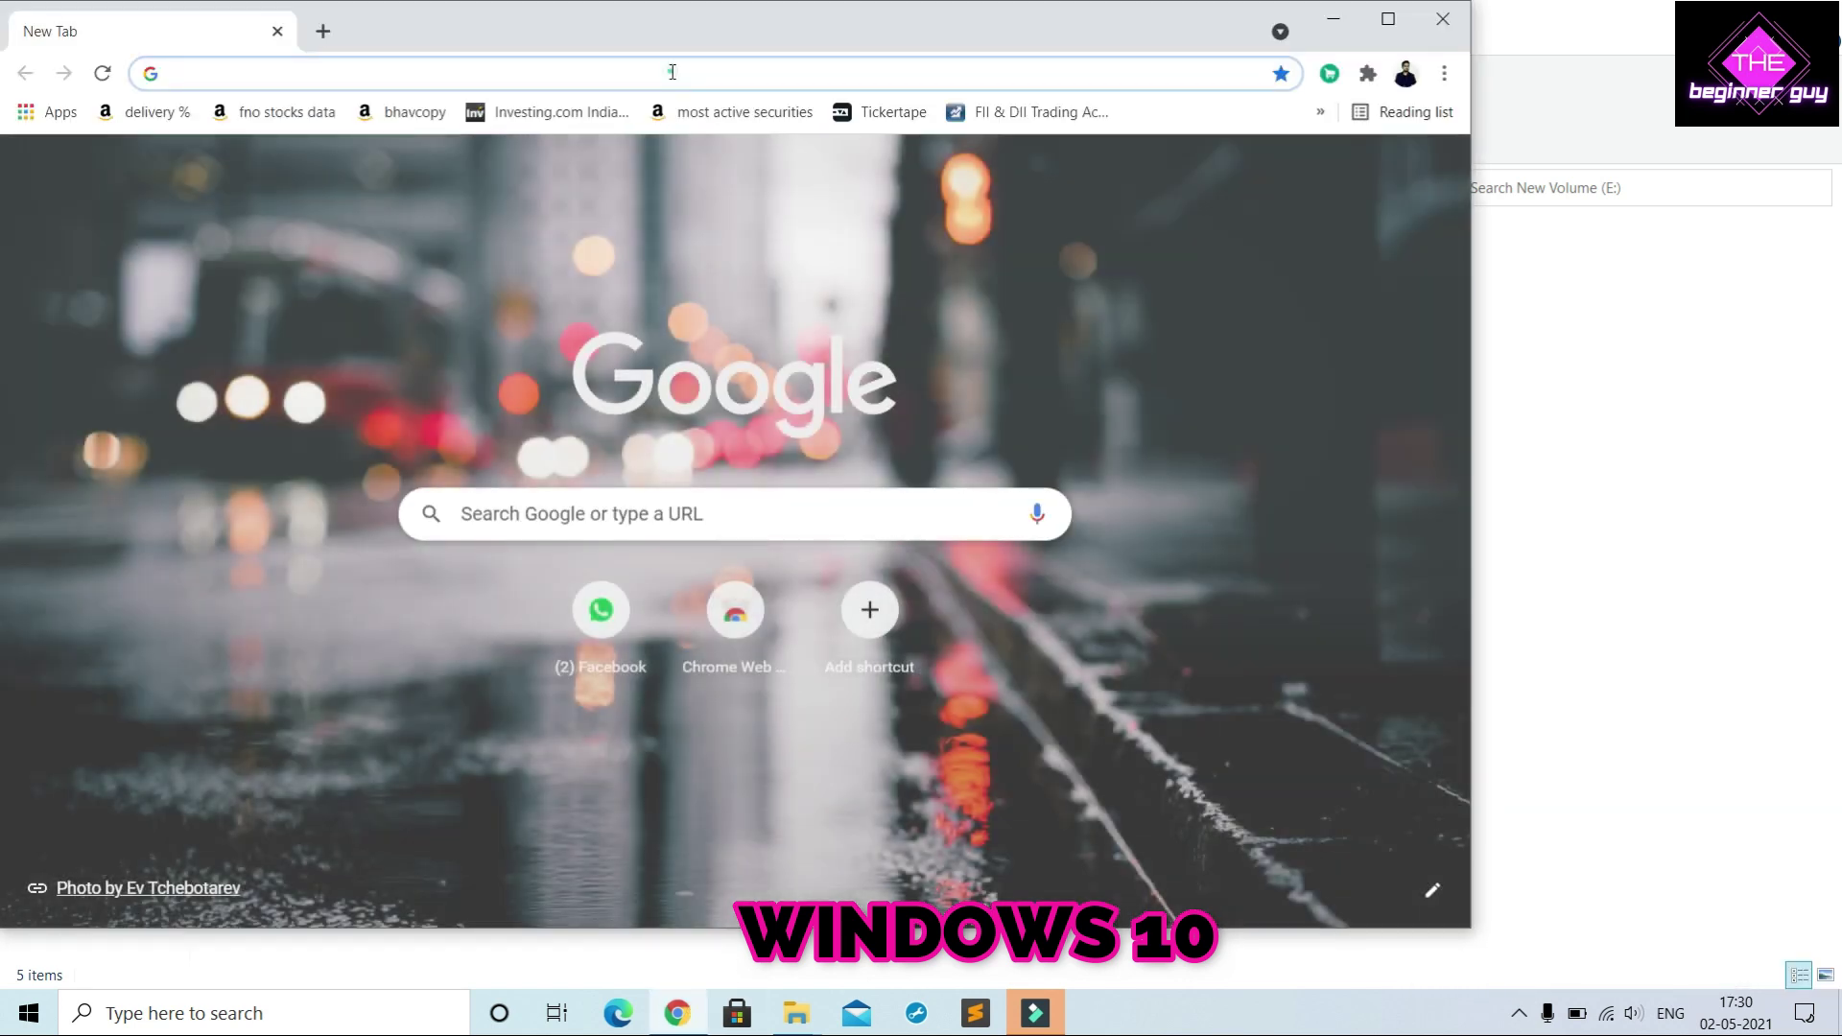
Search 'speed' and run Google's speed test: 0.61 Mbps down, 2.53 Mbps up
{"action": "left_click", "coordinate": [672, 72]}
{"action": "type", "text": "speedtest"}
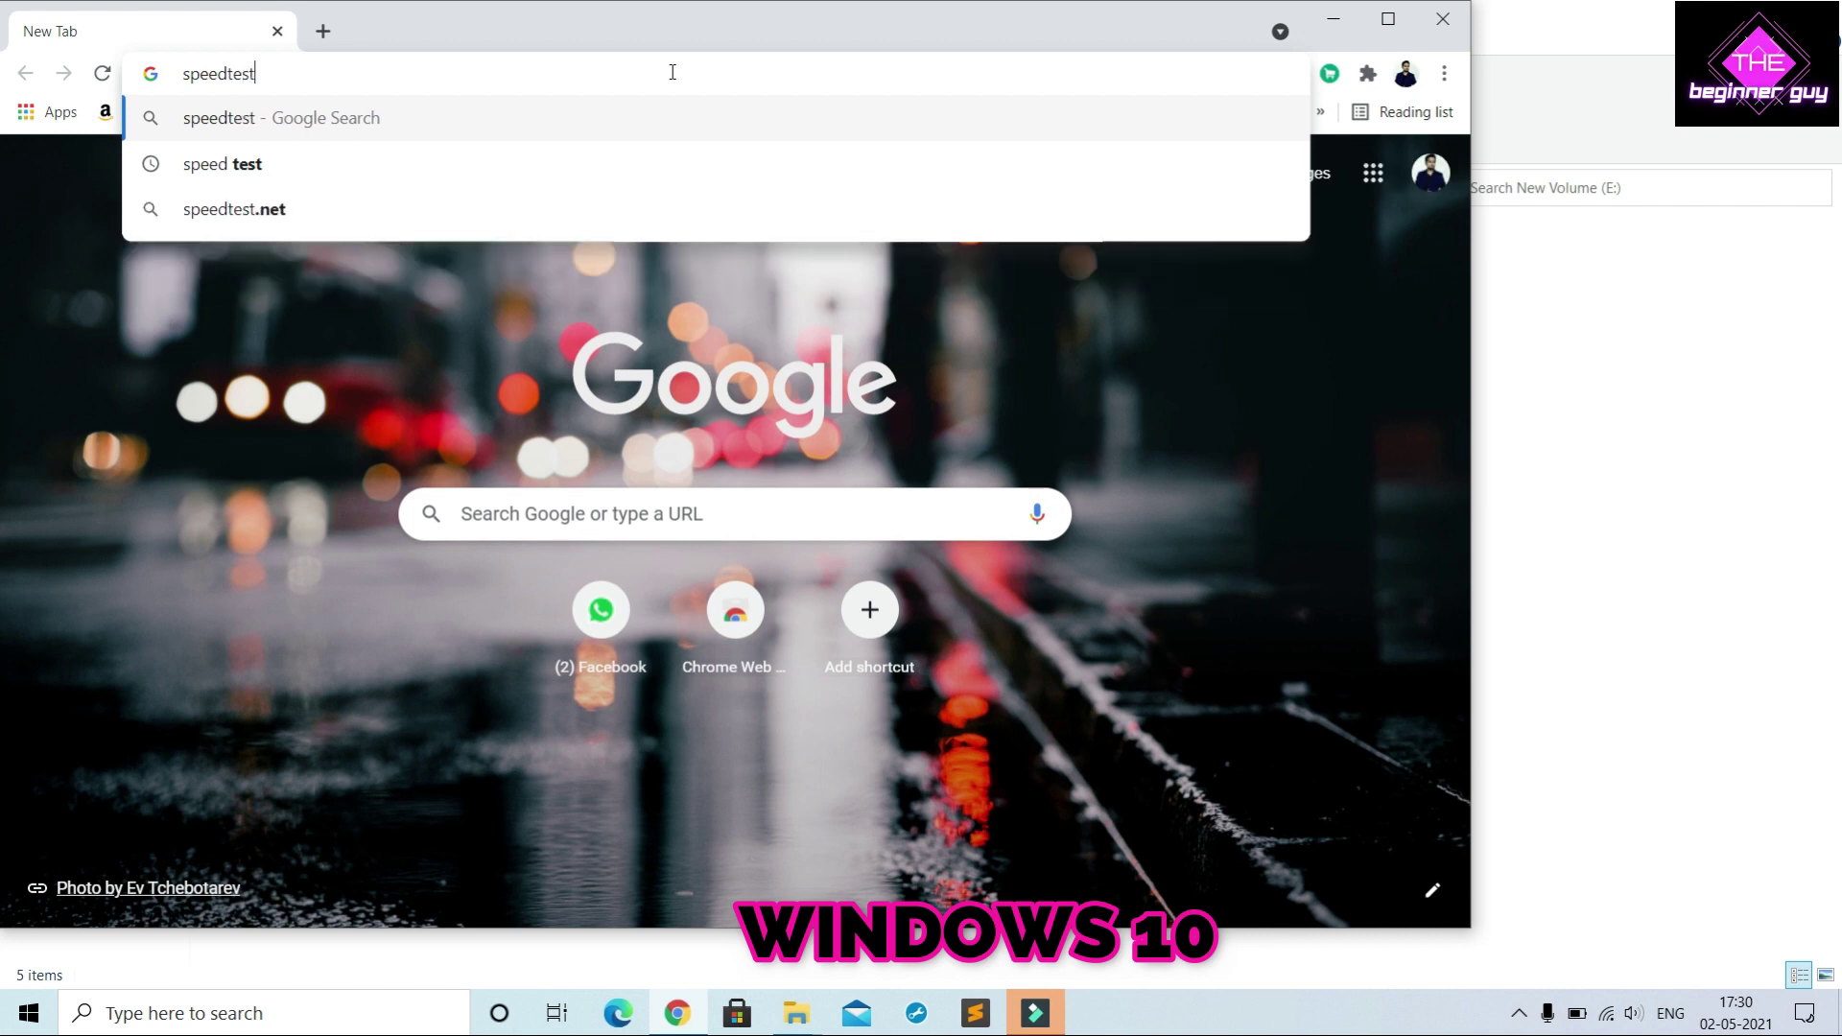
{"action": "key", "text": "Return"}
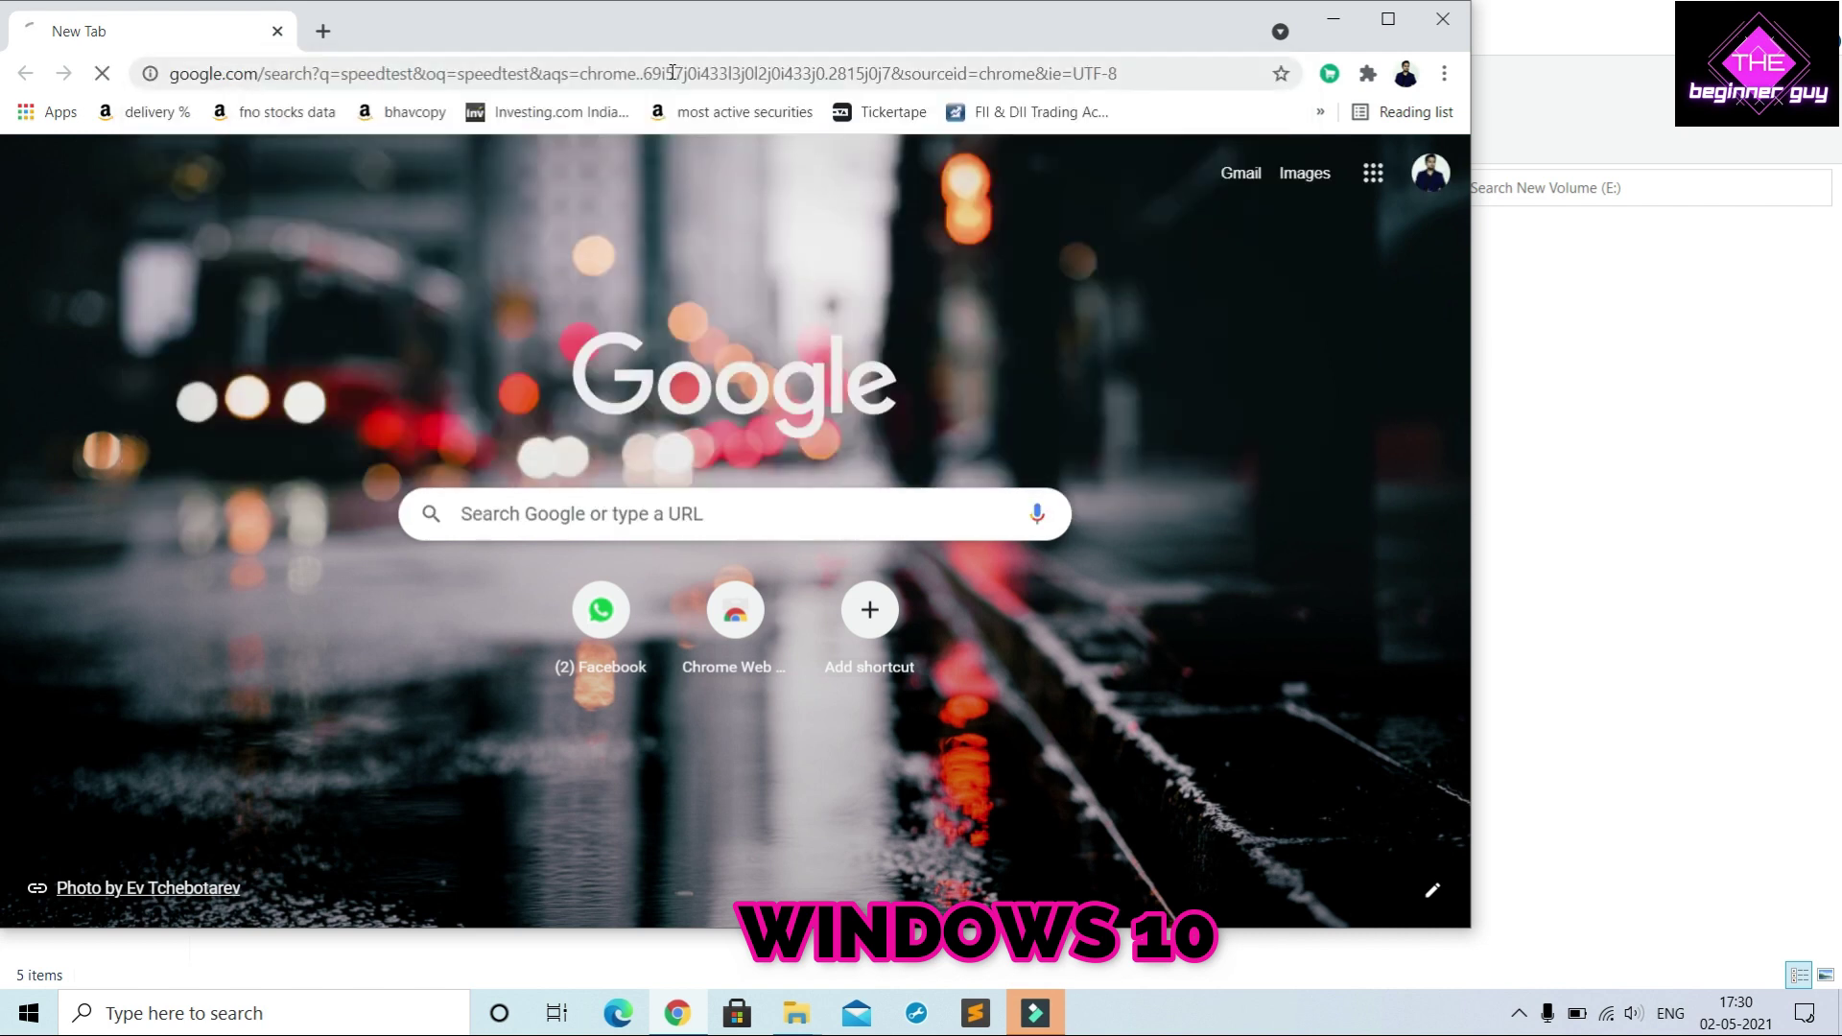
{"action": "left_click", "coordinate": [877, 657]}
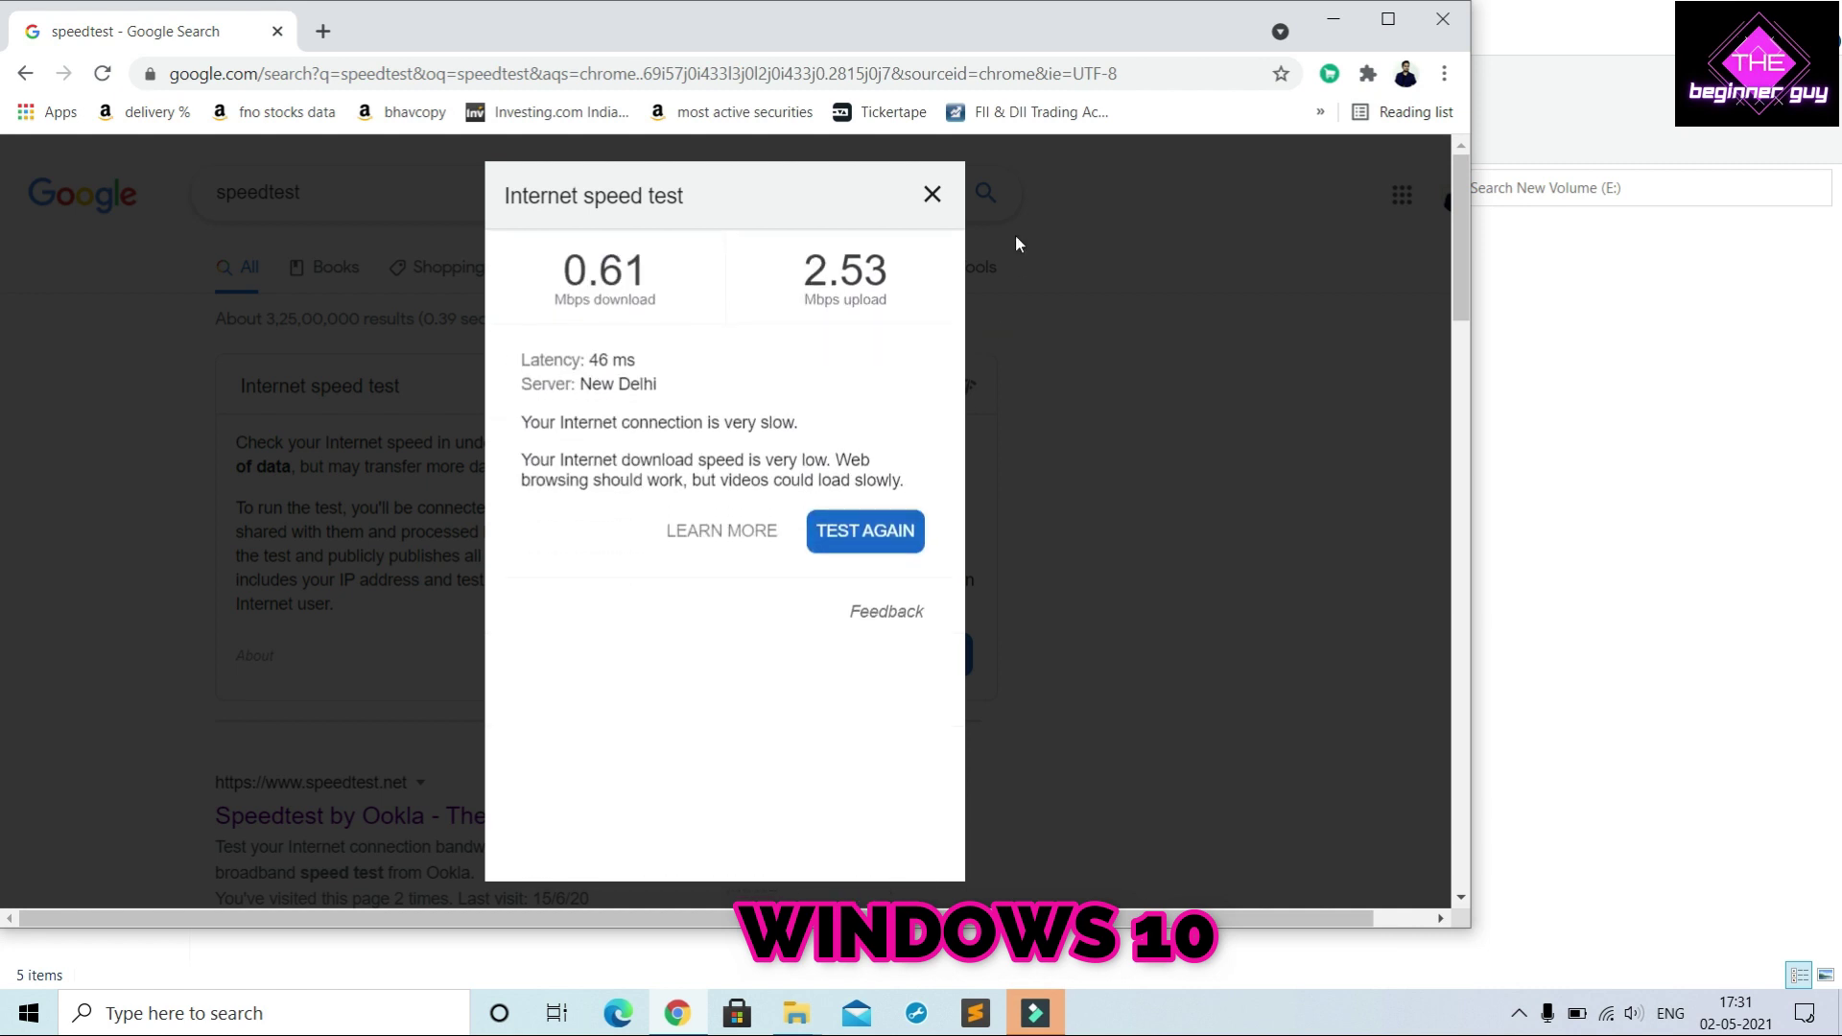
{"action": "left_click", "coordinate": [932, 196]}
Turn on network discovery and file sharing by making the hotspot network private
{"action": "left_click", "coordinate": [1439, 27]}
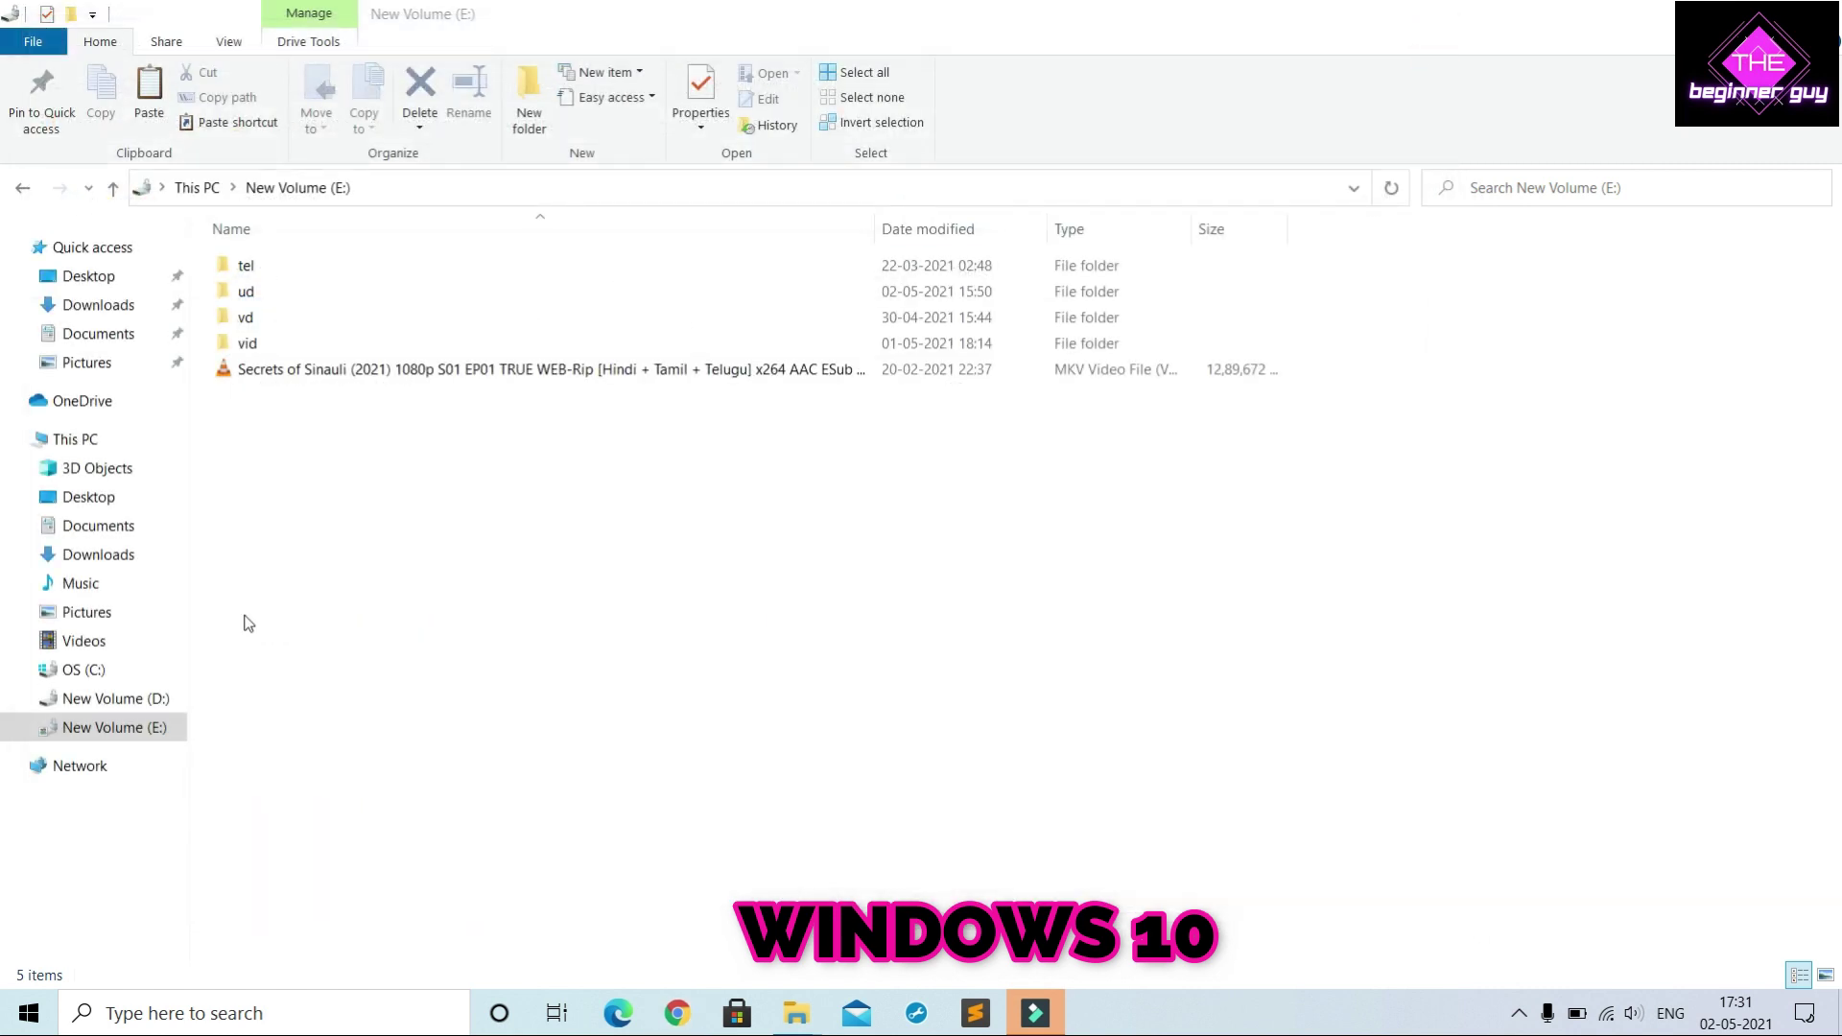
{"action": "left_click", "coordinate": [80, 765]}
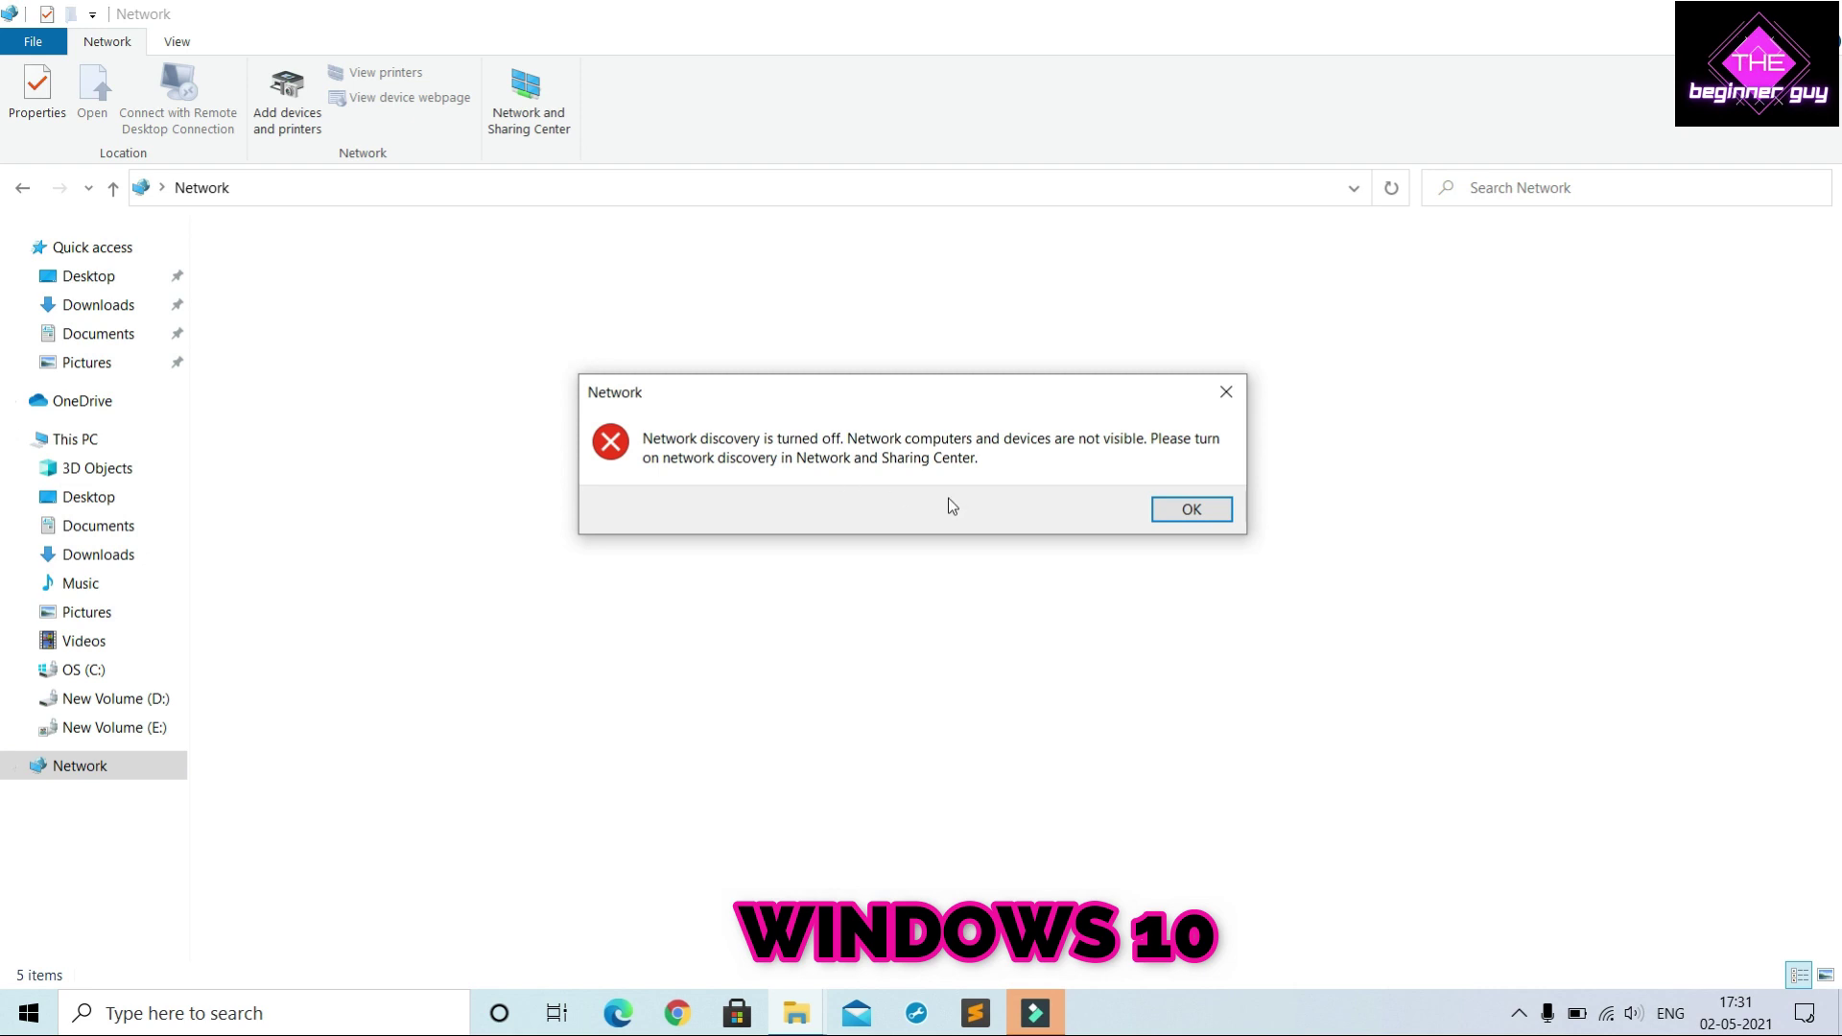
{"action": "left_click", "coordinate": [1180, 513]}
{"action": "left_click", "coordinate": [597, 230]}
{"action": "left_click", "coordinate": [671, 238]}
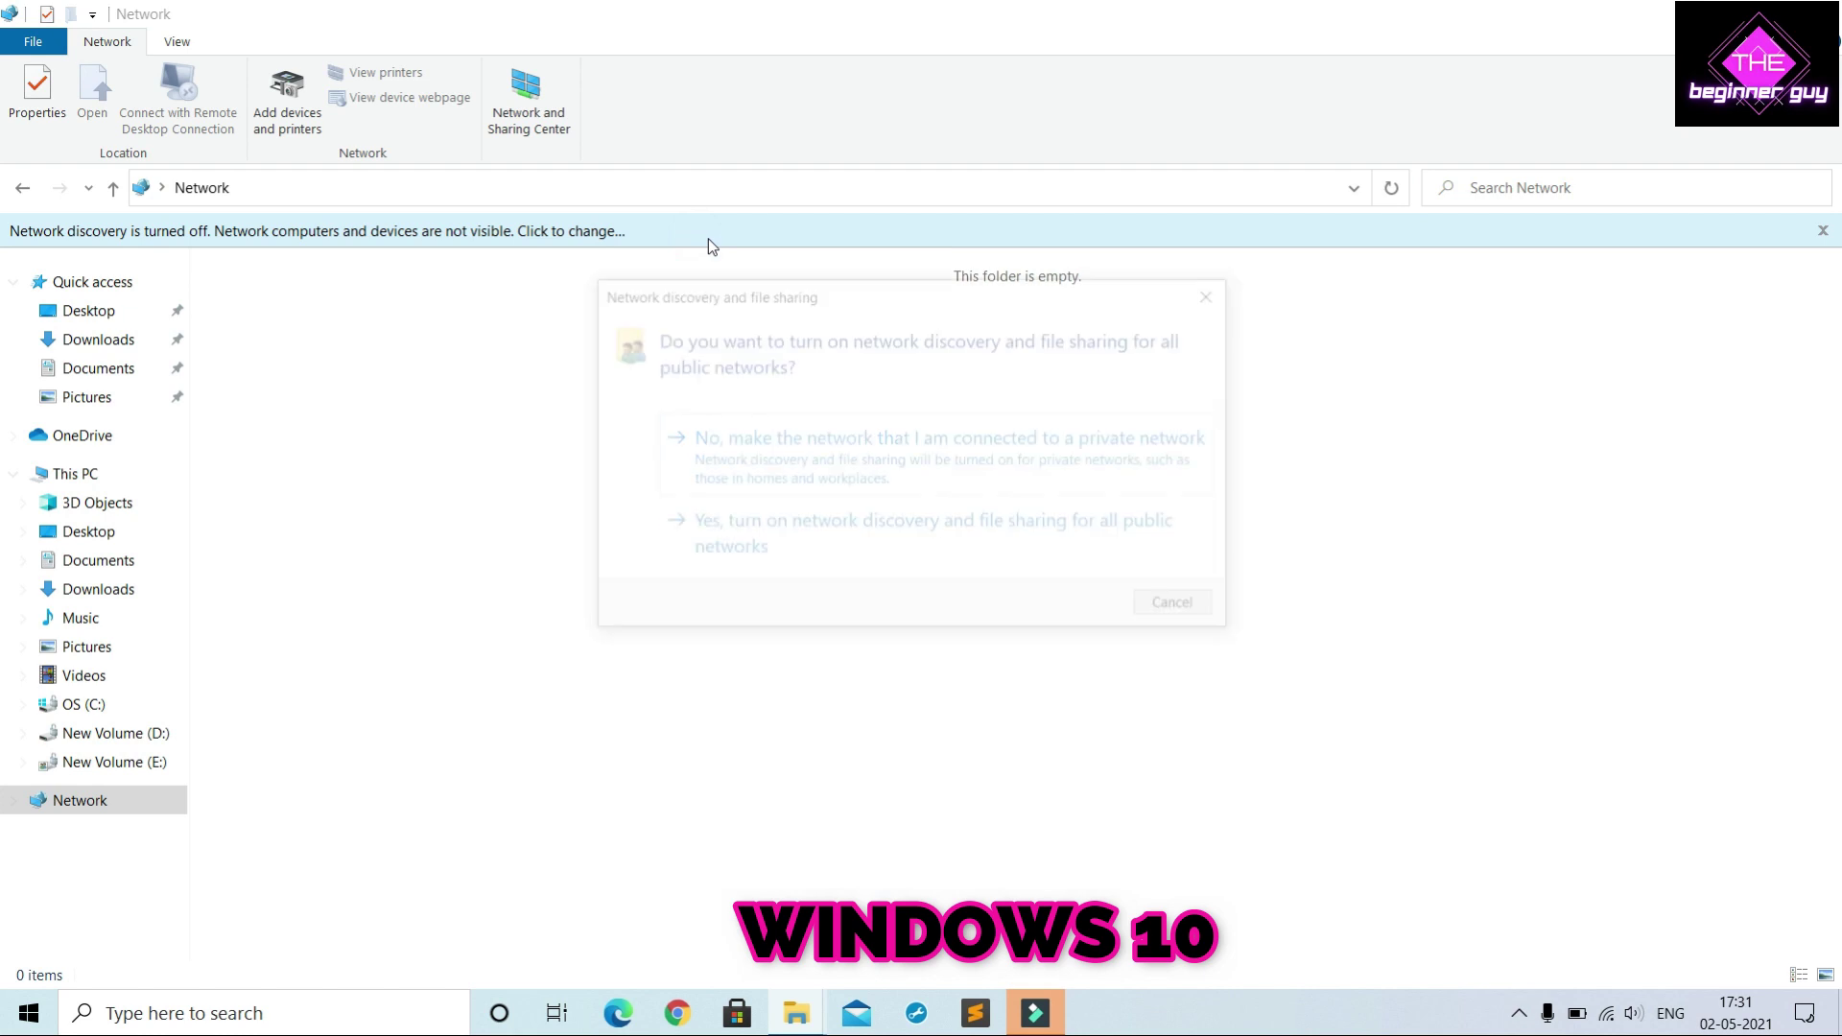
{"action": "left_click", "coordinate": [873, 475]}
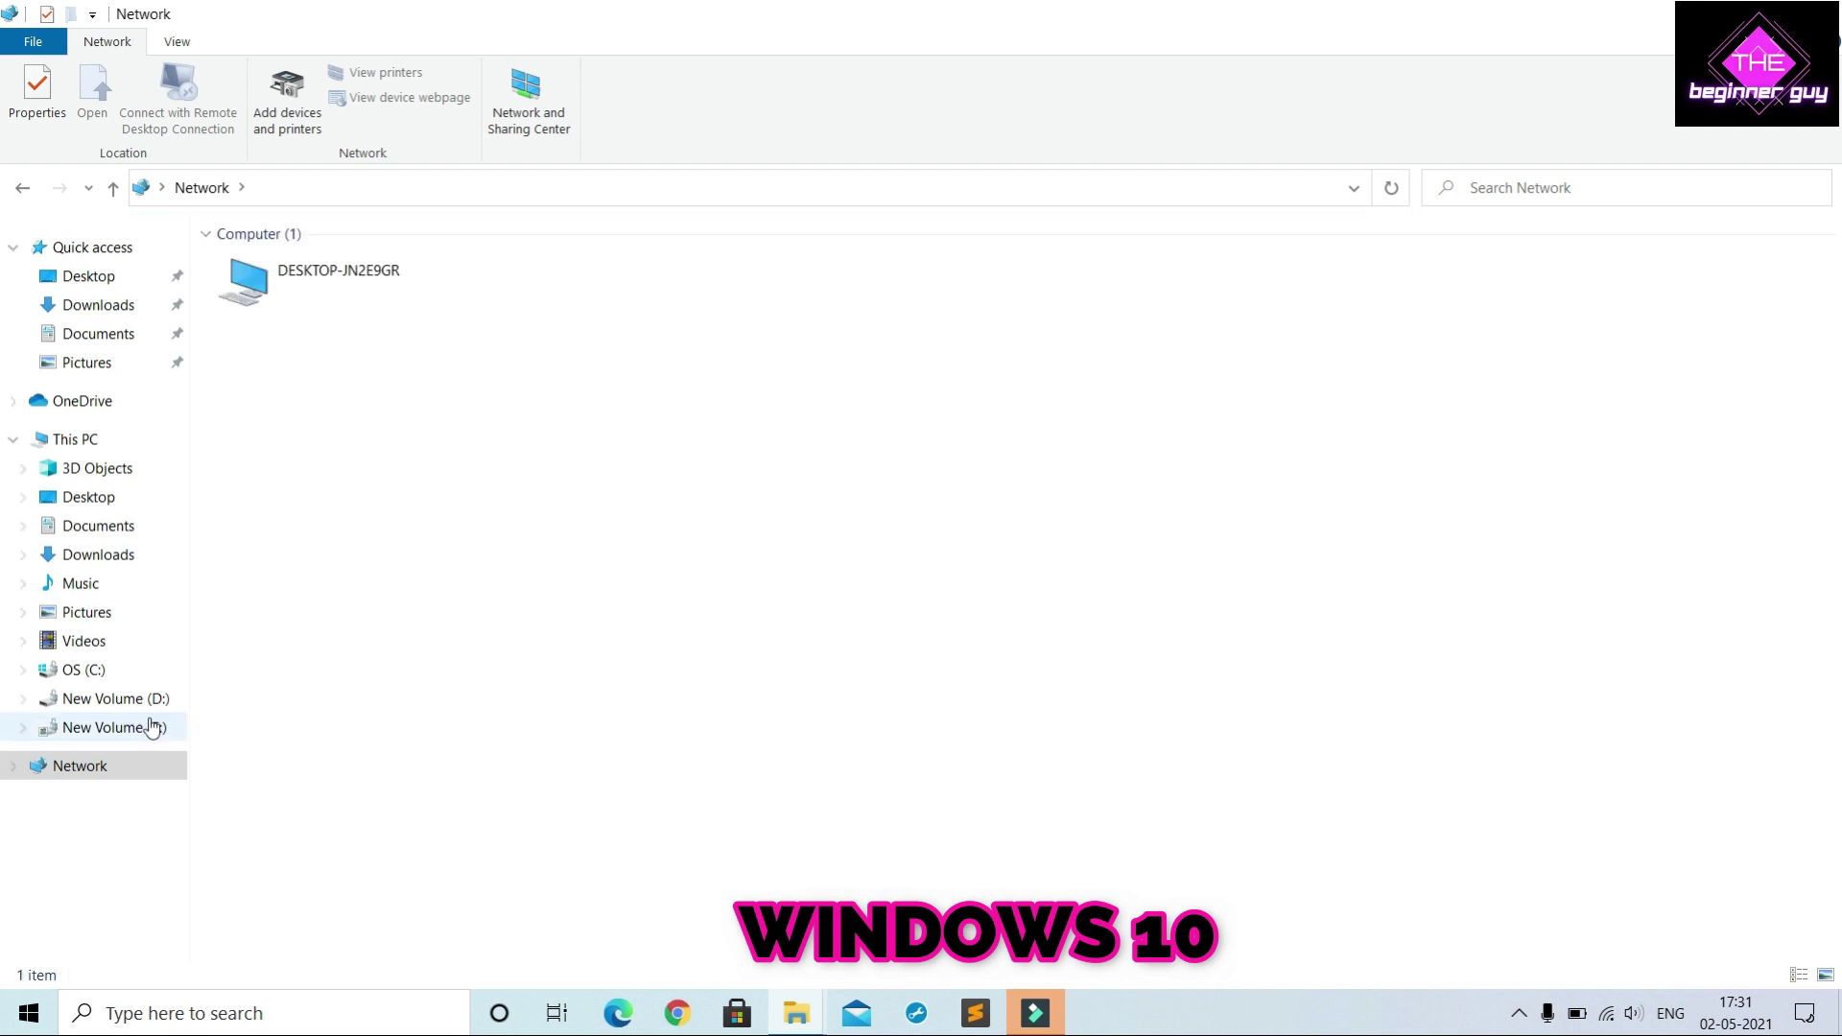
Copy the Network_Driver application from SHIV-PC's shared folder e
{"action": "double_click", "coordinate": [616, 294]}
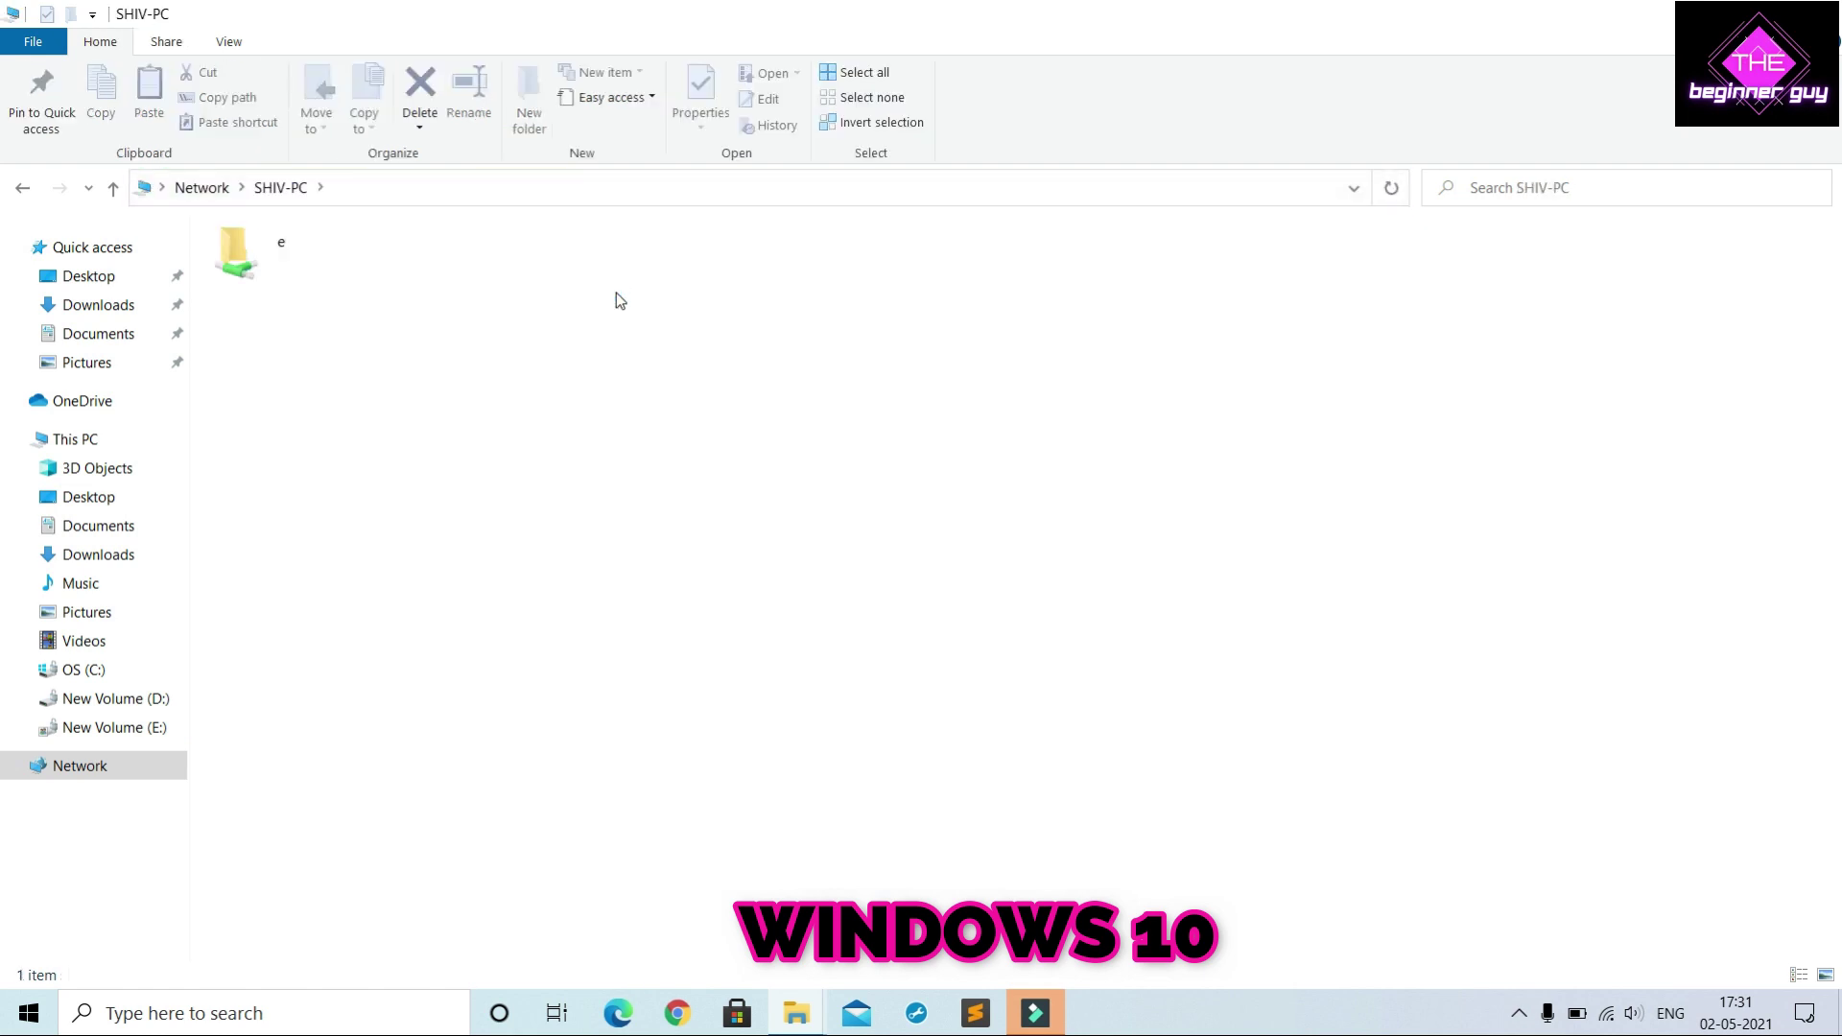
{"action": "double_click", "coordinate": [299, 247]}
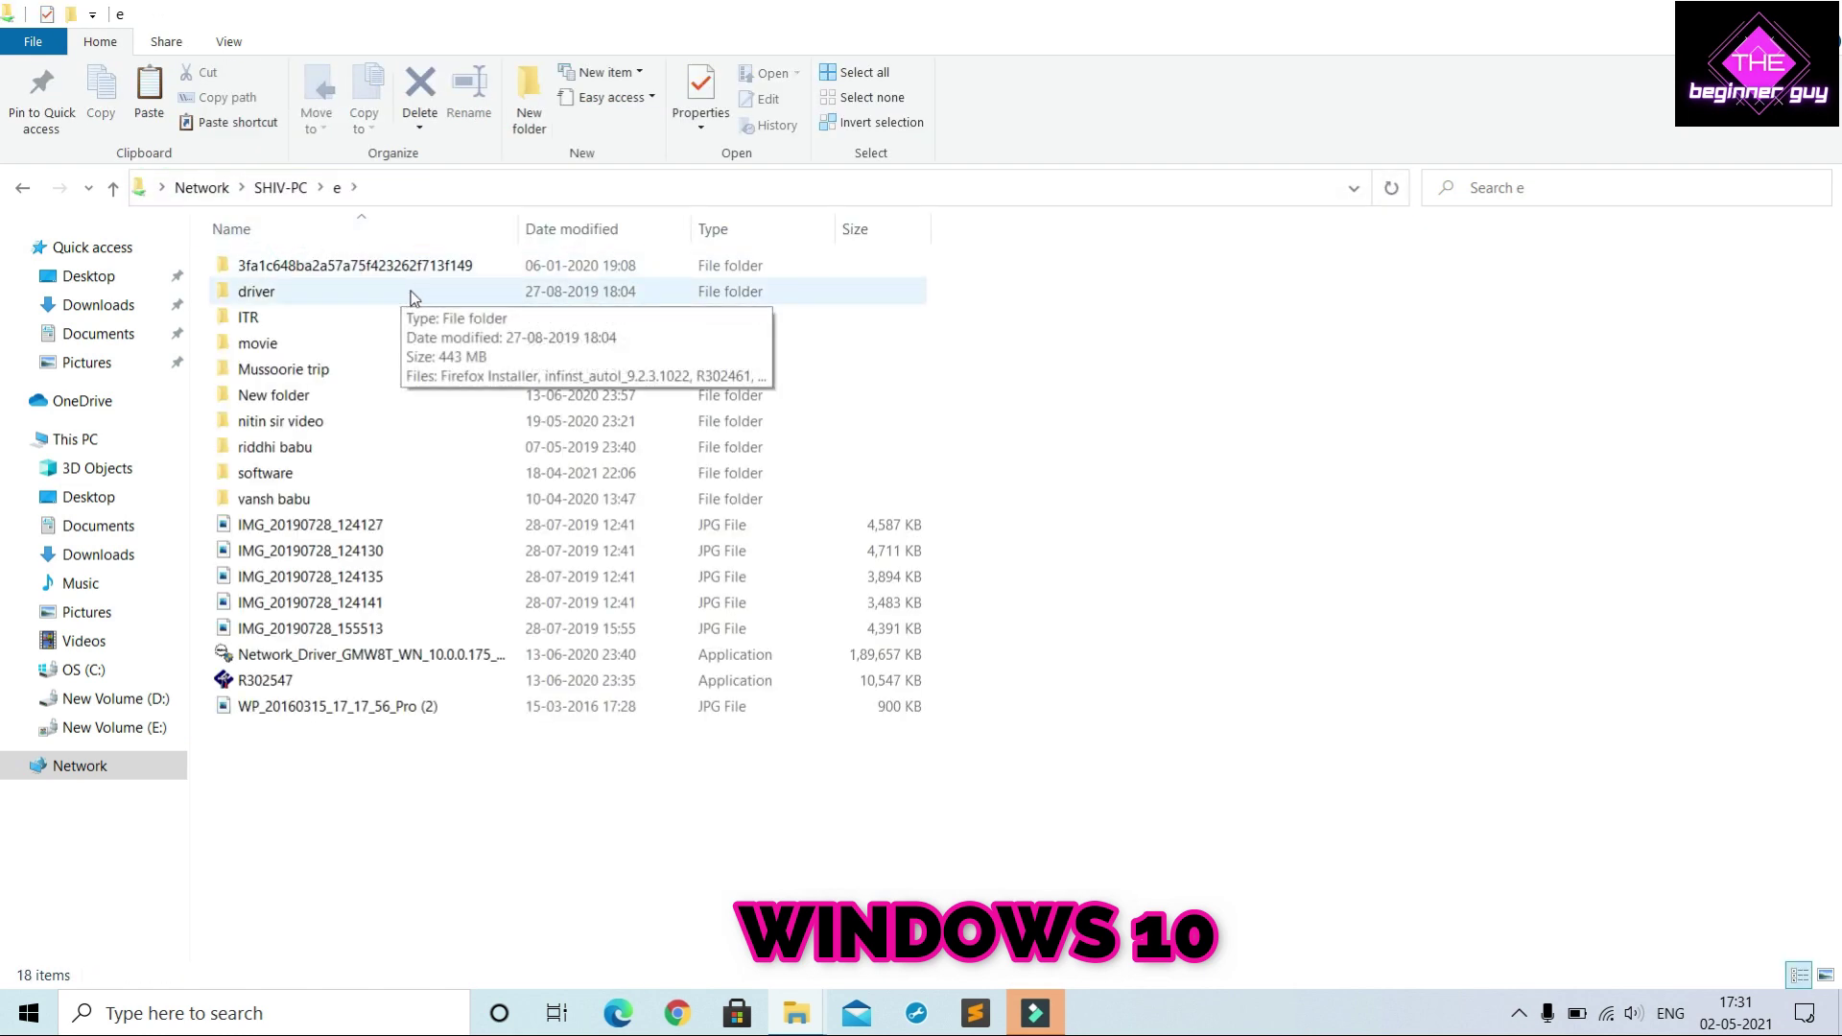
{"action": "left_click", "coordinate": [608, 655]}
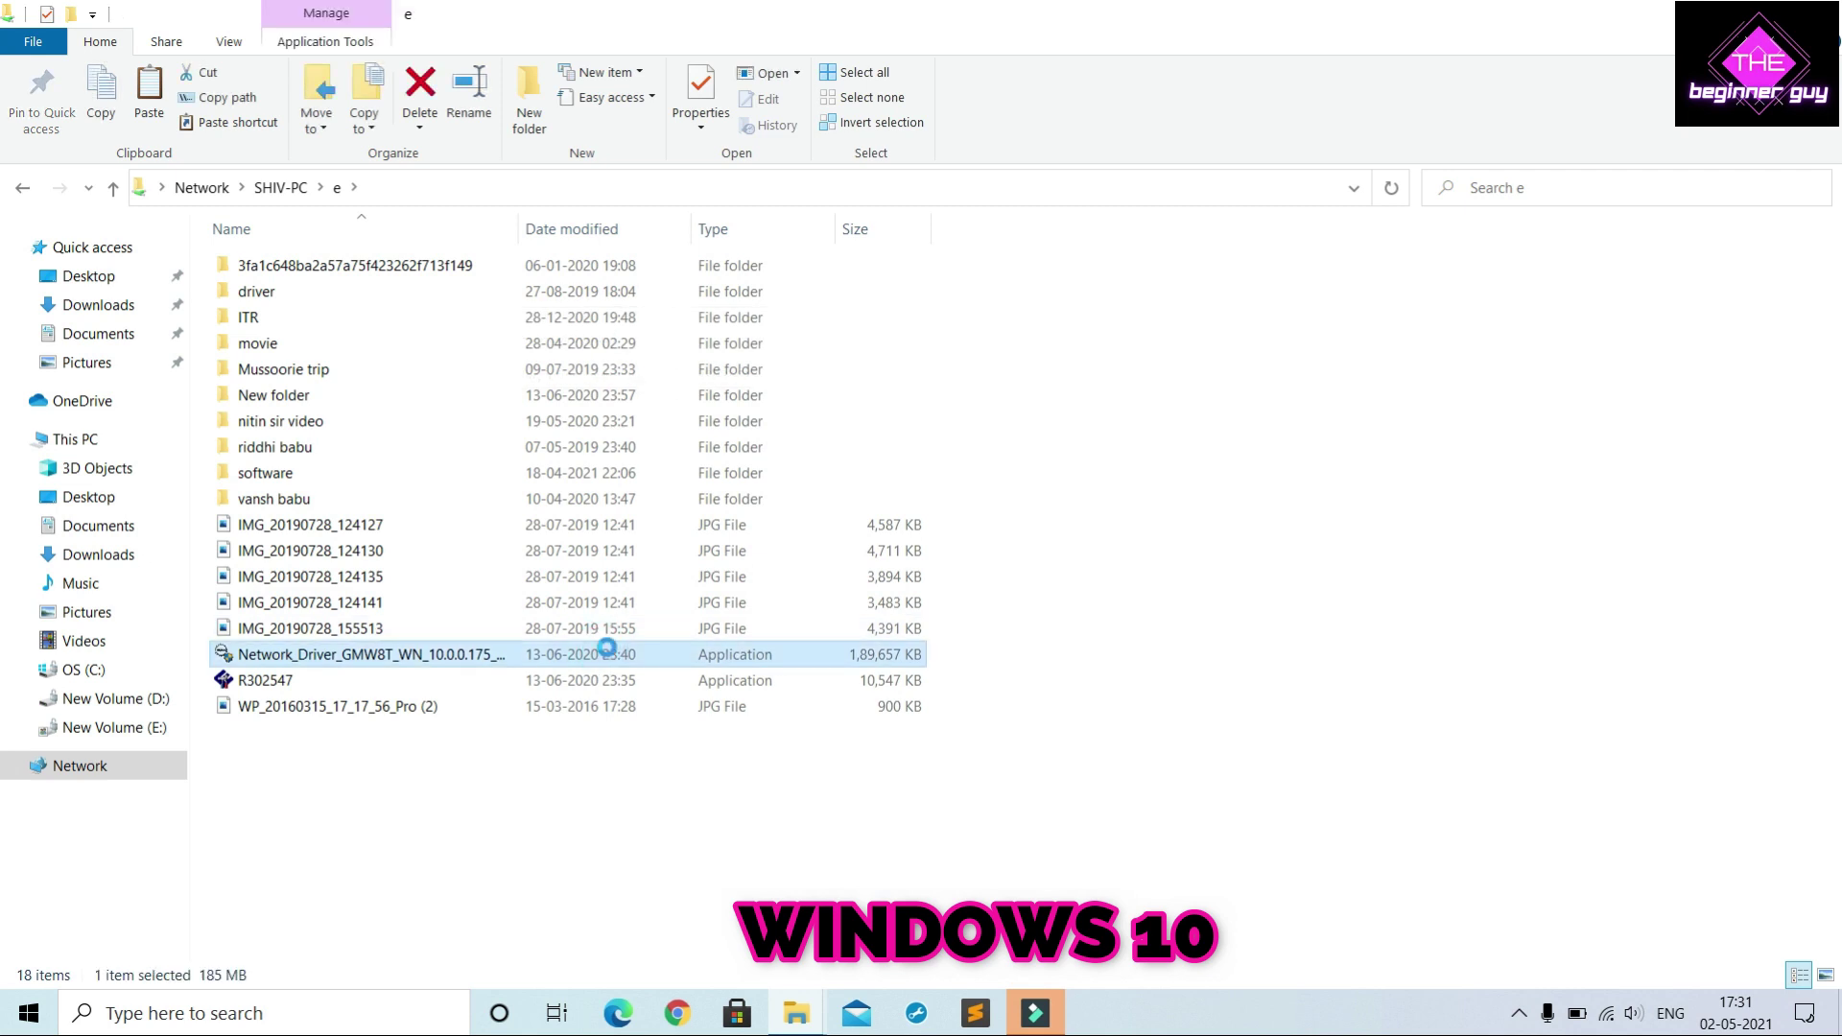
{"action": "right_click", "coordinate": [608, 650]}
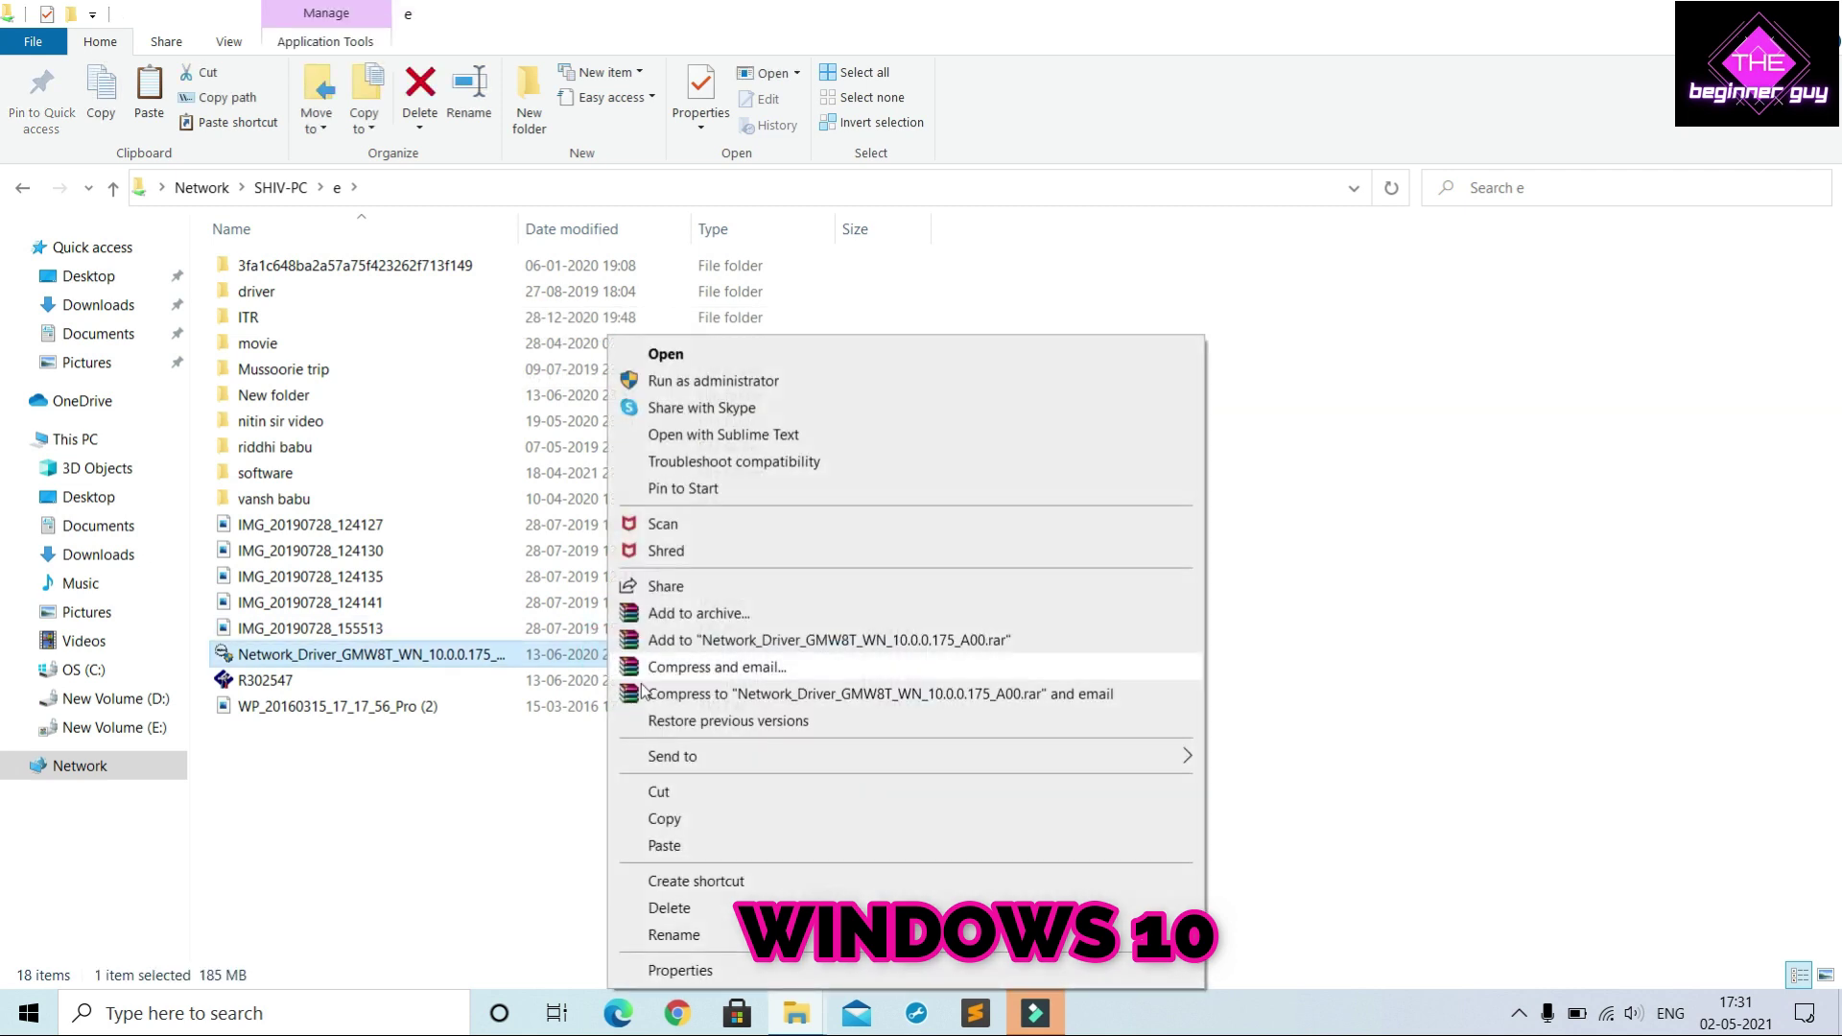
{"action": "left_click", "coordinate": [731, 820]}
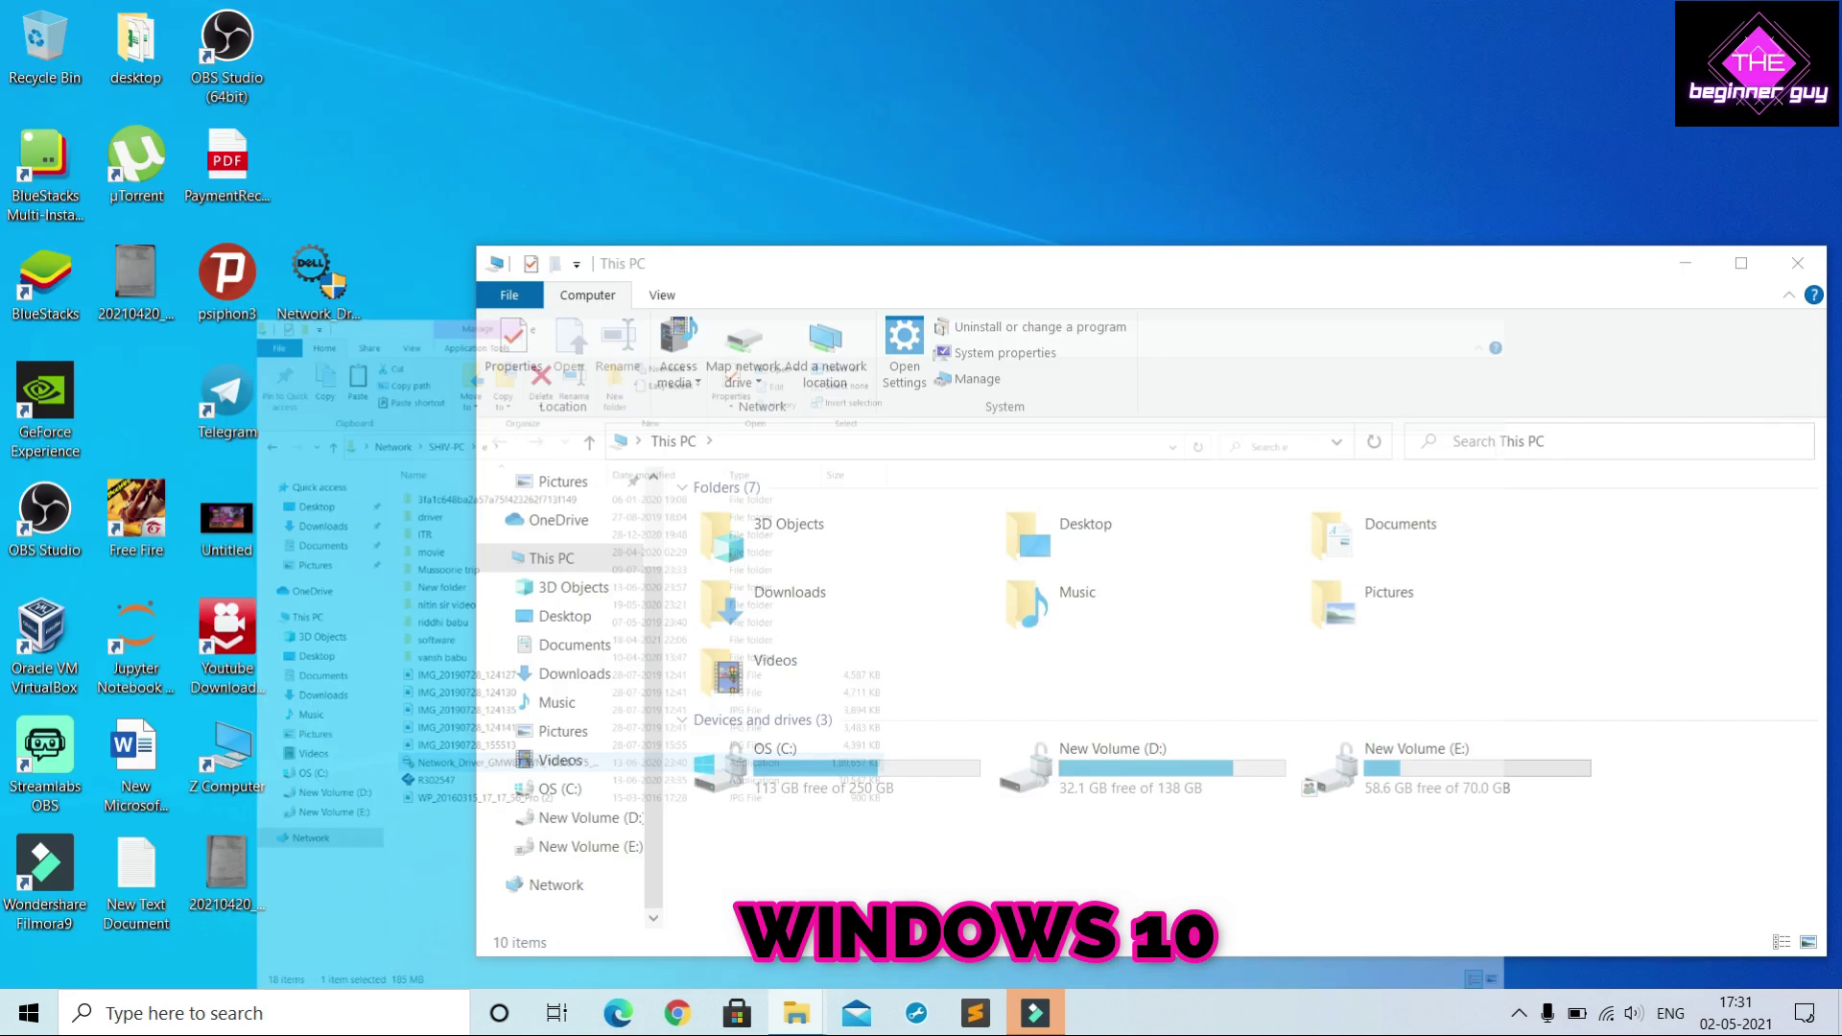
Paste Network_Driver onto the desktop, replacing the existing file, then cancel the copy midway
{"action": "left_click", "coordinate": [1686, 265]}
{"action": "right_click", "coordinate": [1118, 213]}
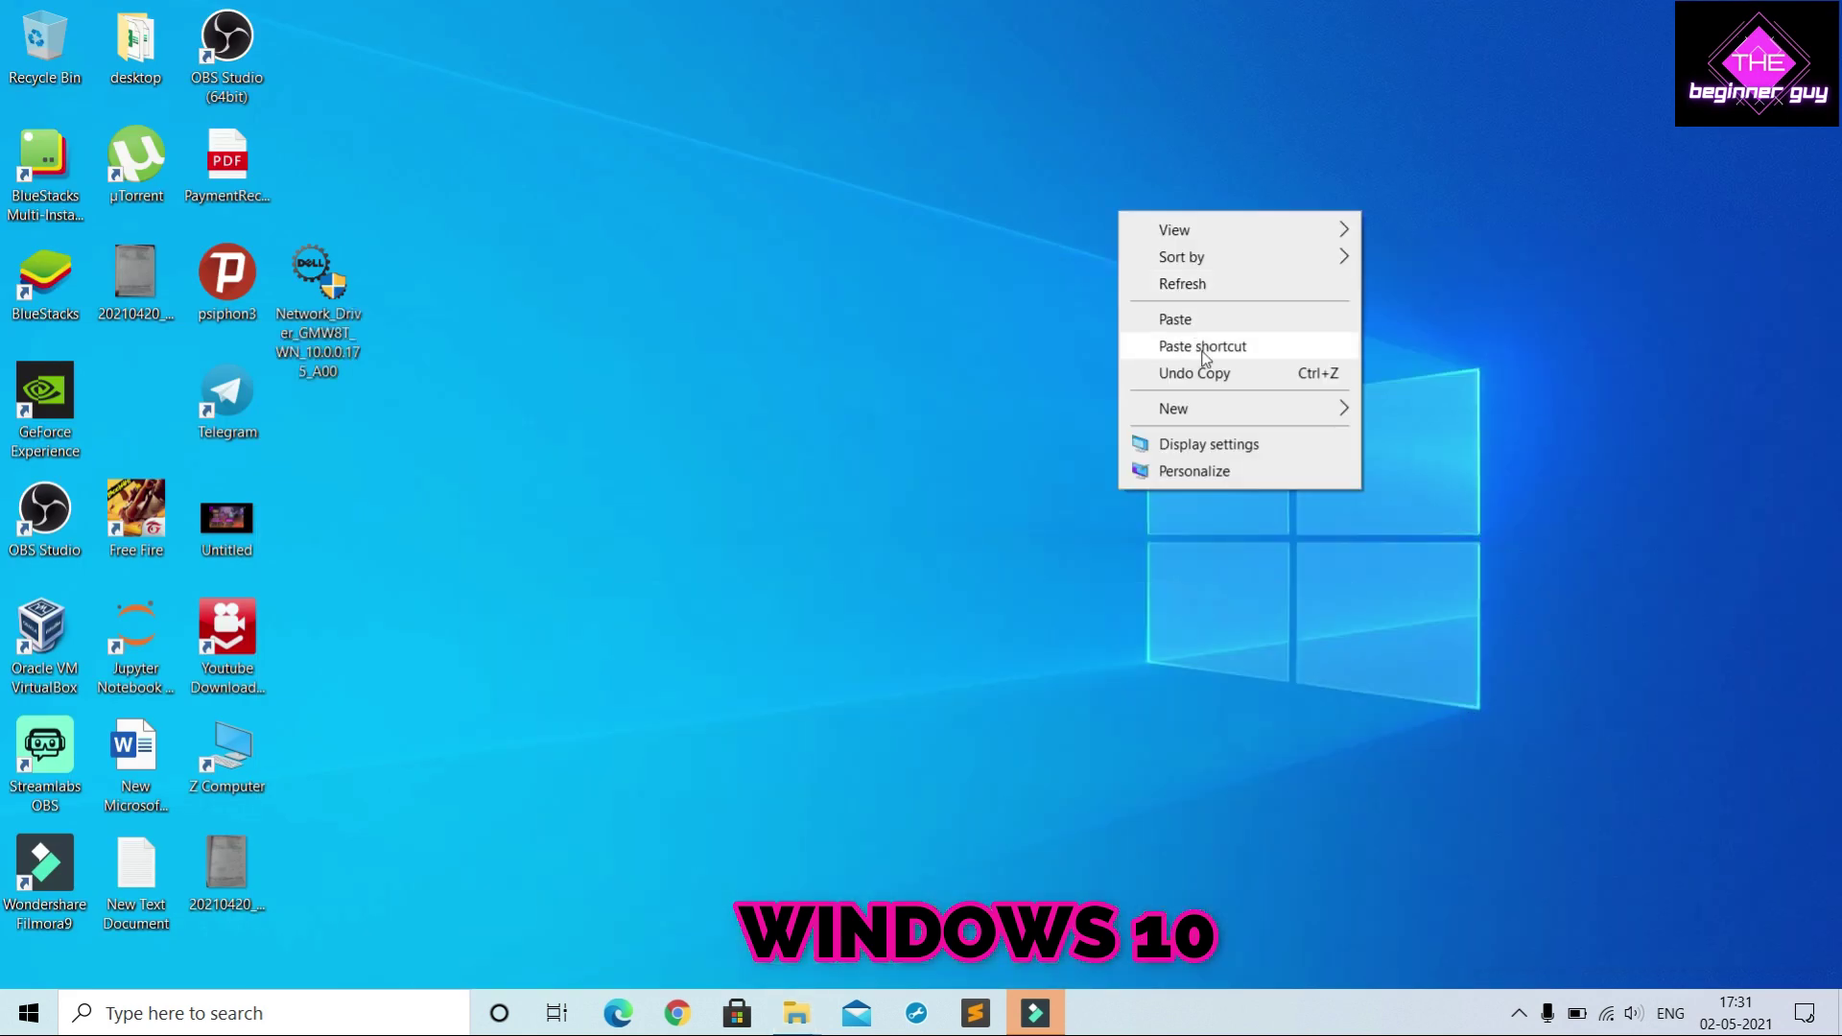
{"action": "left_click", "coordinate": [1227, 320]}
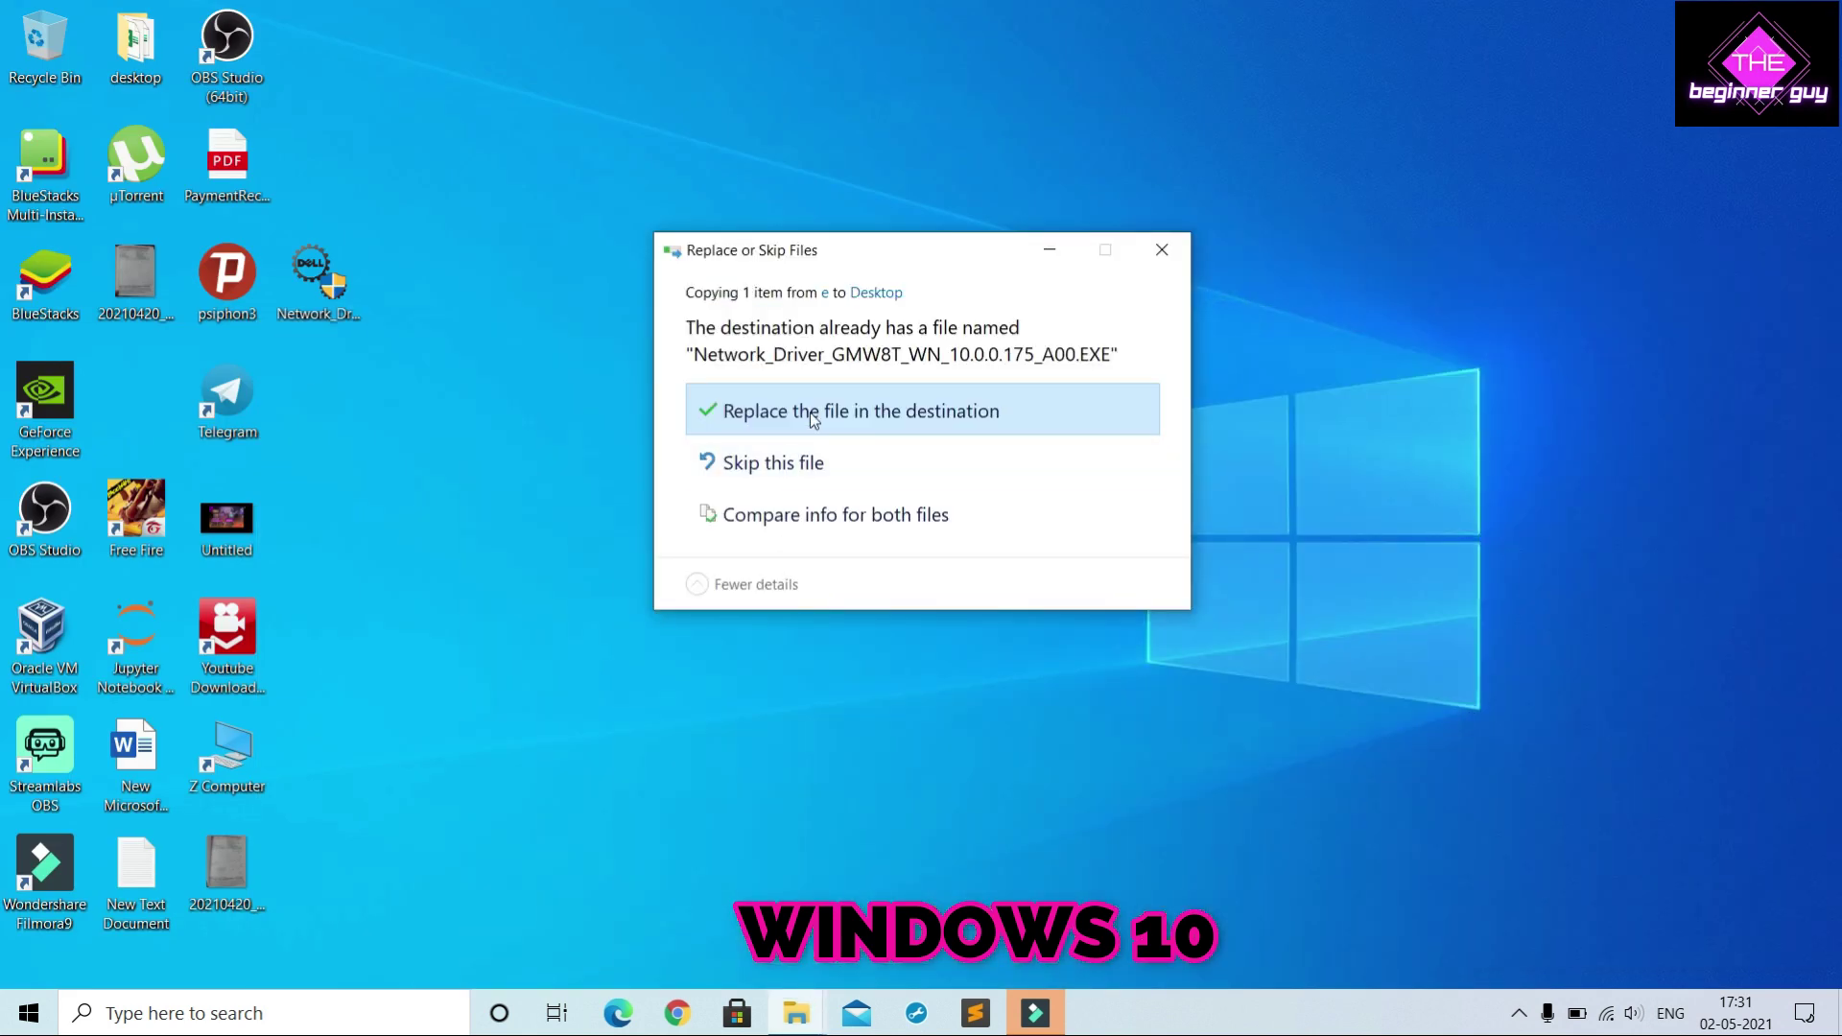
{"action": "left_click", "coordinate": [810, 413]}
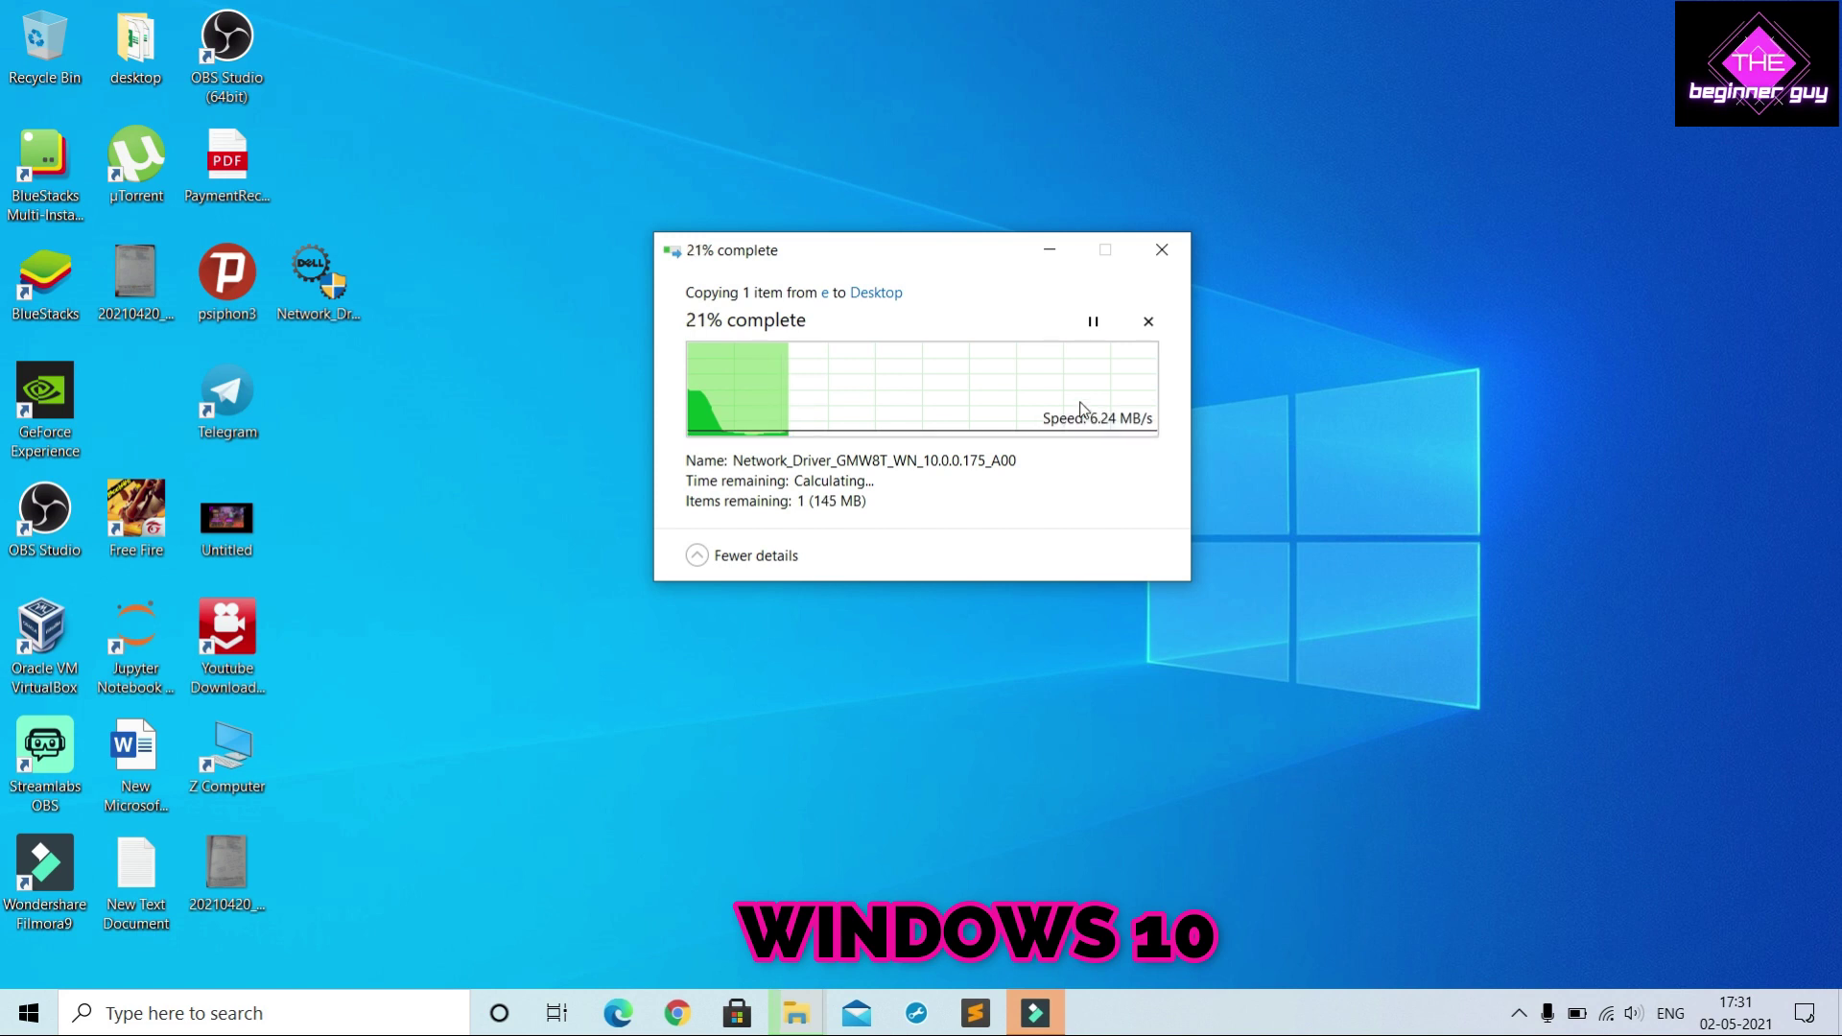
{"action": "left_click", "coordinate": [1150, 320]}
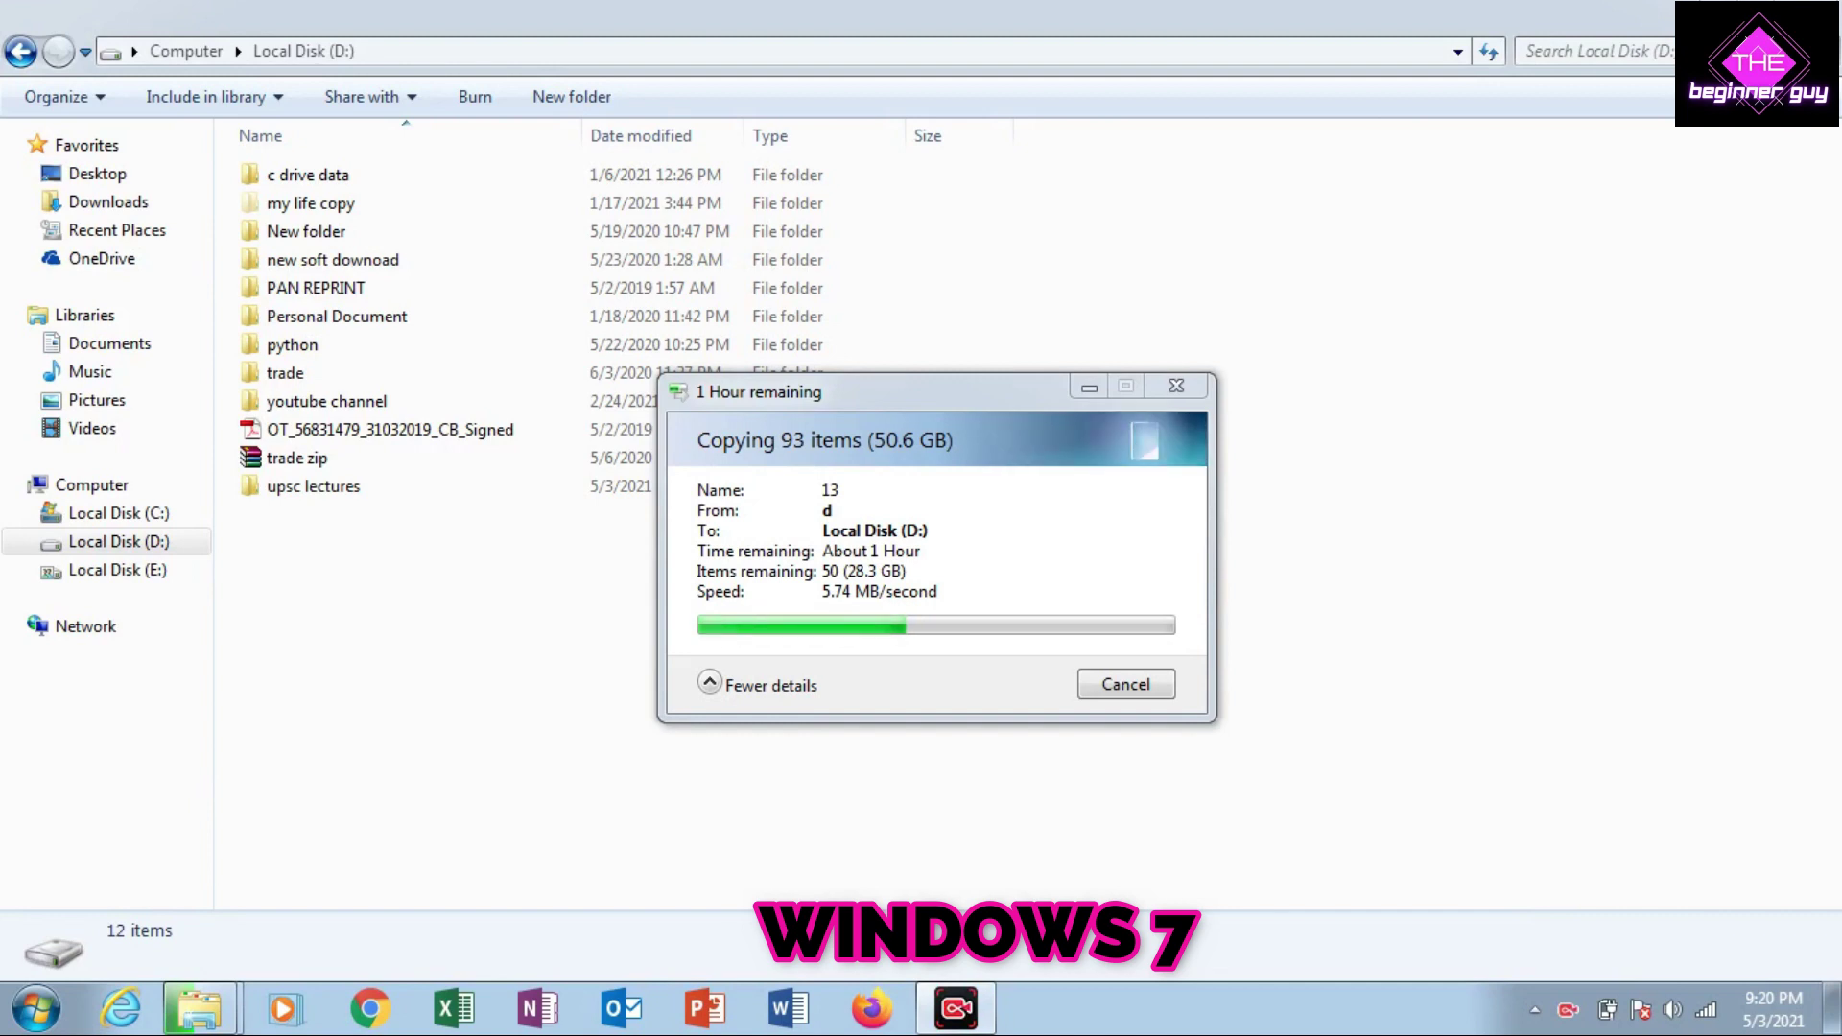
Open share d on DESKTOP-JN2E9GR and select the upsc lectures folder
{"action": "left_click", "coordinate": [85, 625]}
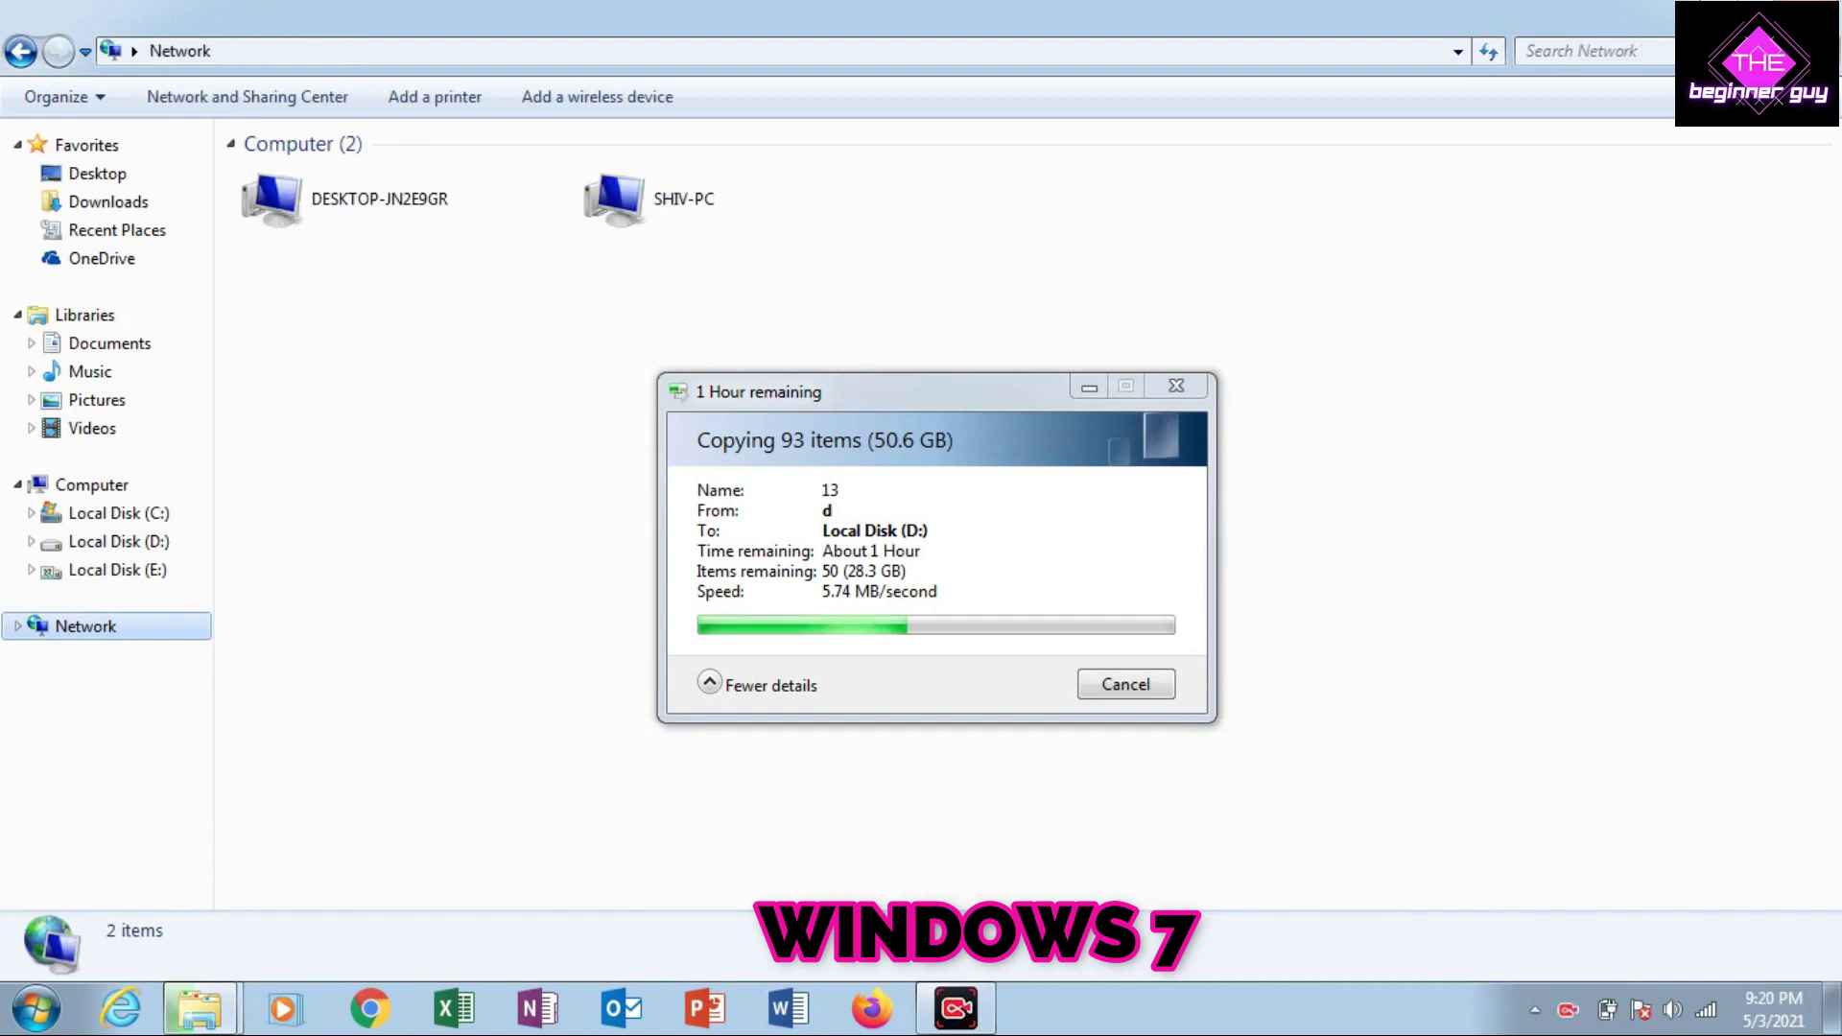
{"action": "left_click", "coordinate": [380, 198]}
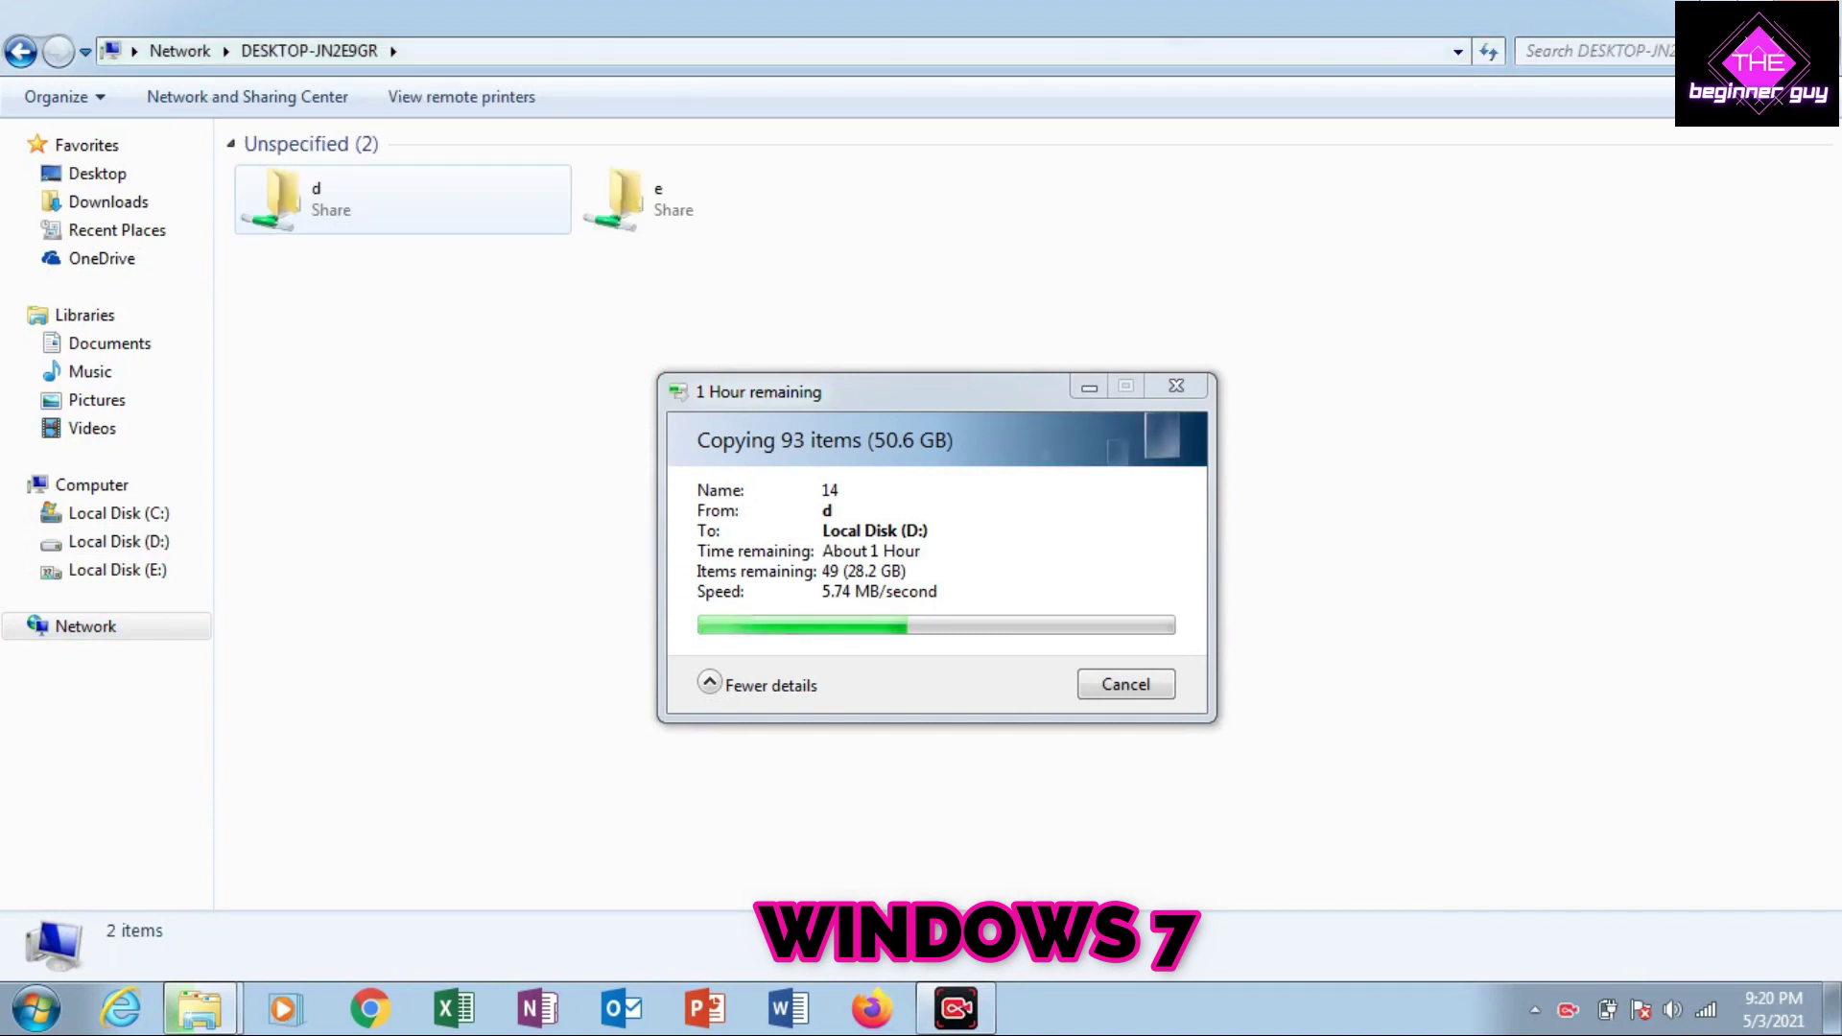
{"action": "left_click", "coordinate": [380, 199]}
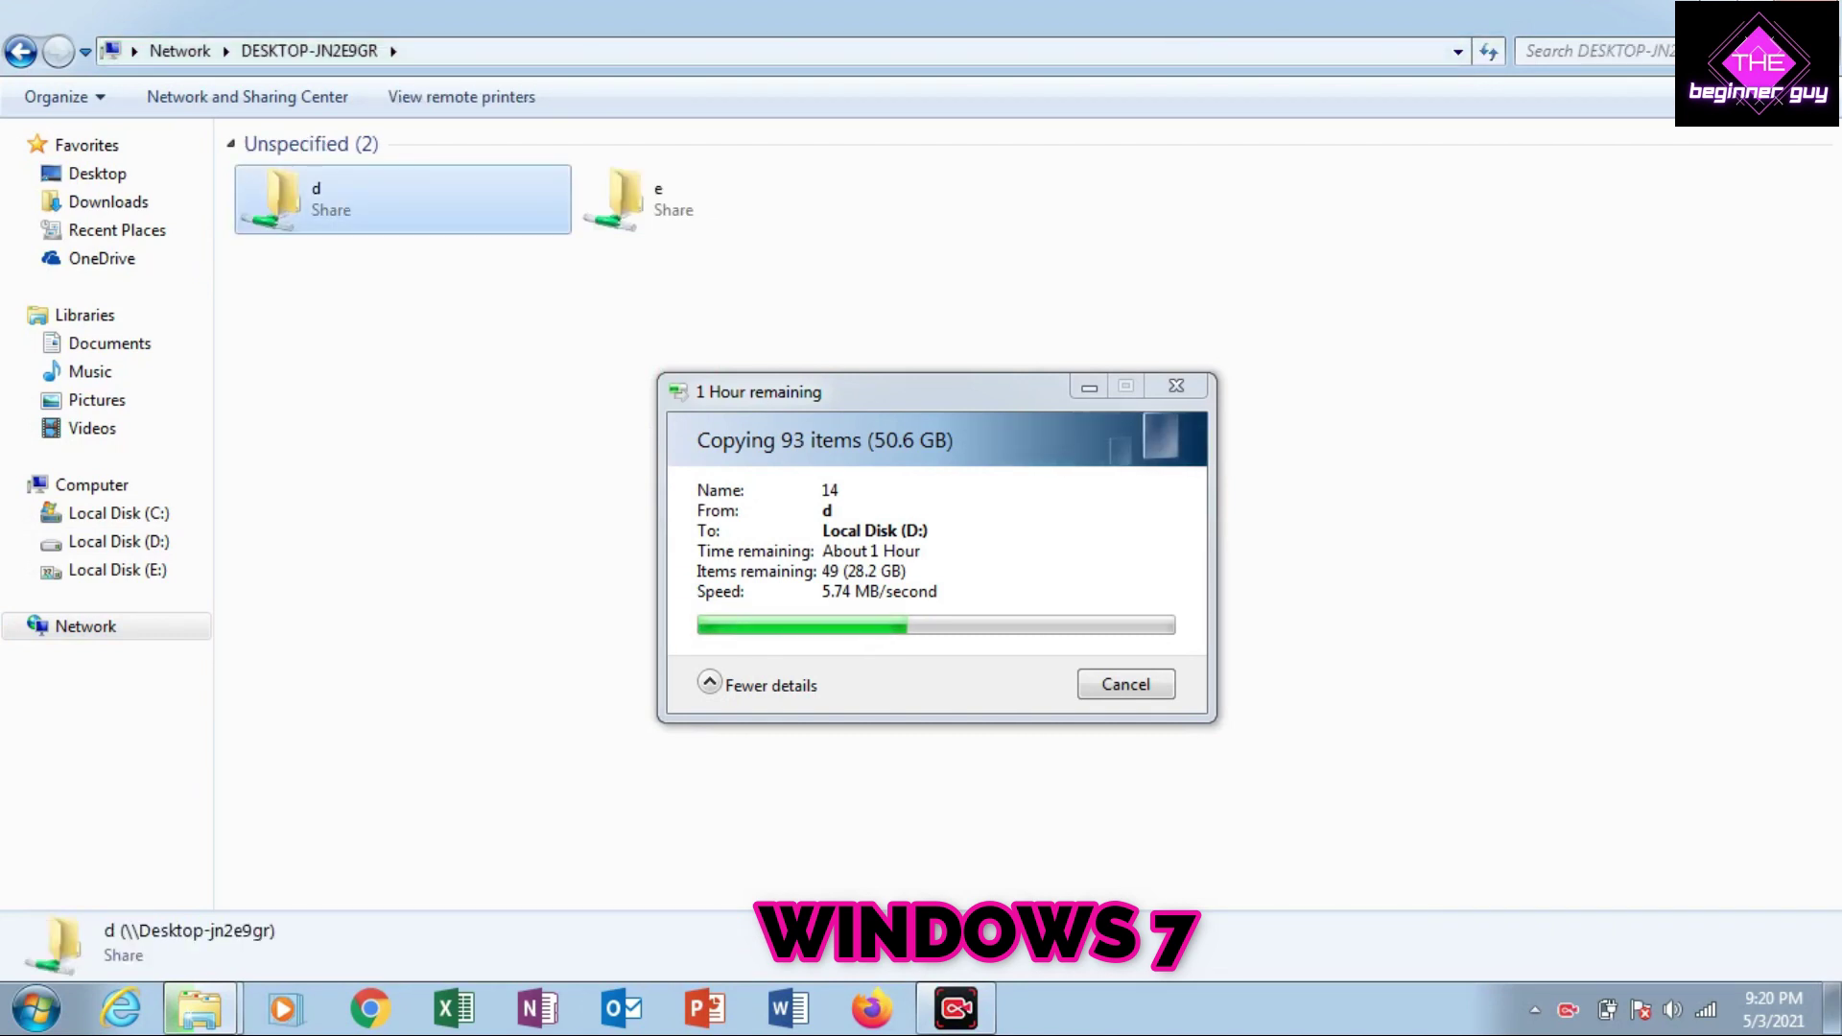
{"action": "double_click", "coordinate": [380, 198]}
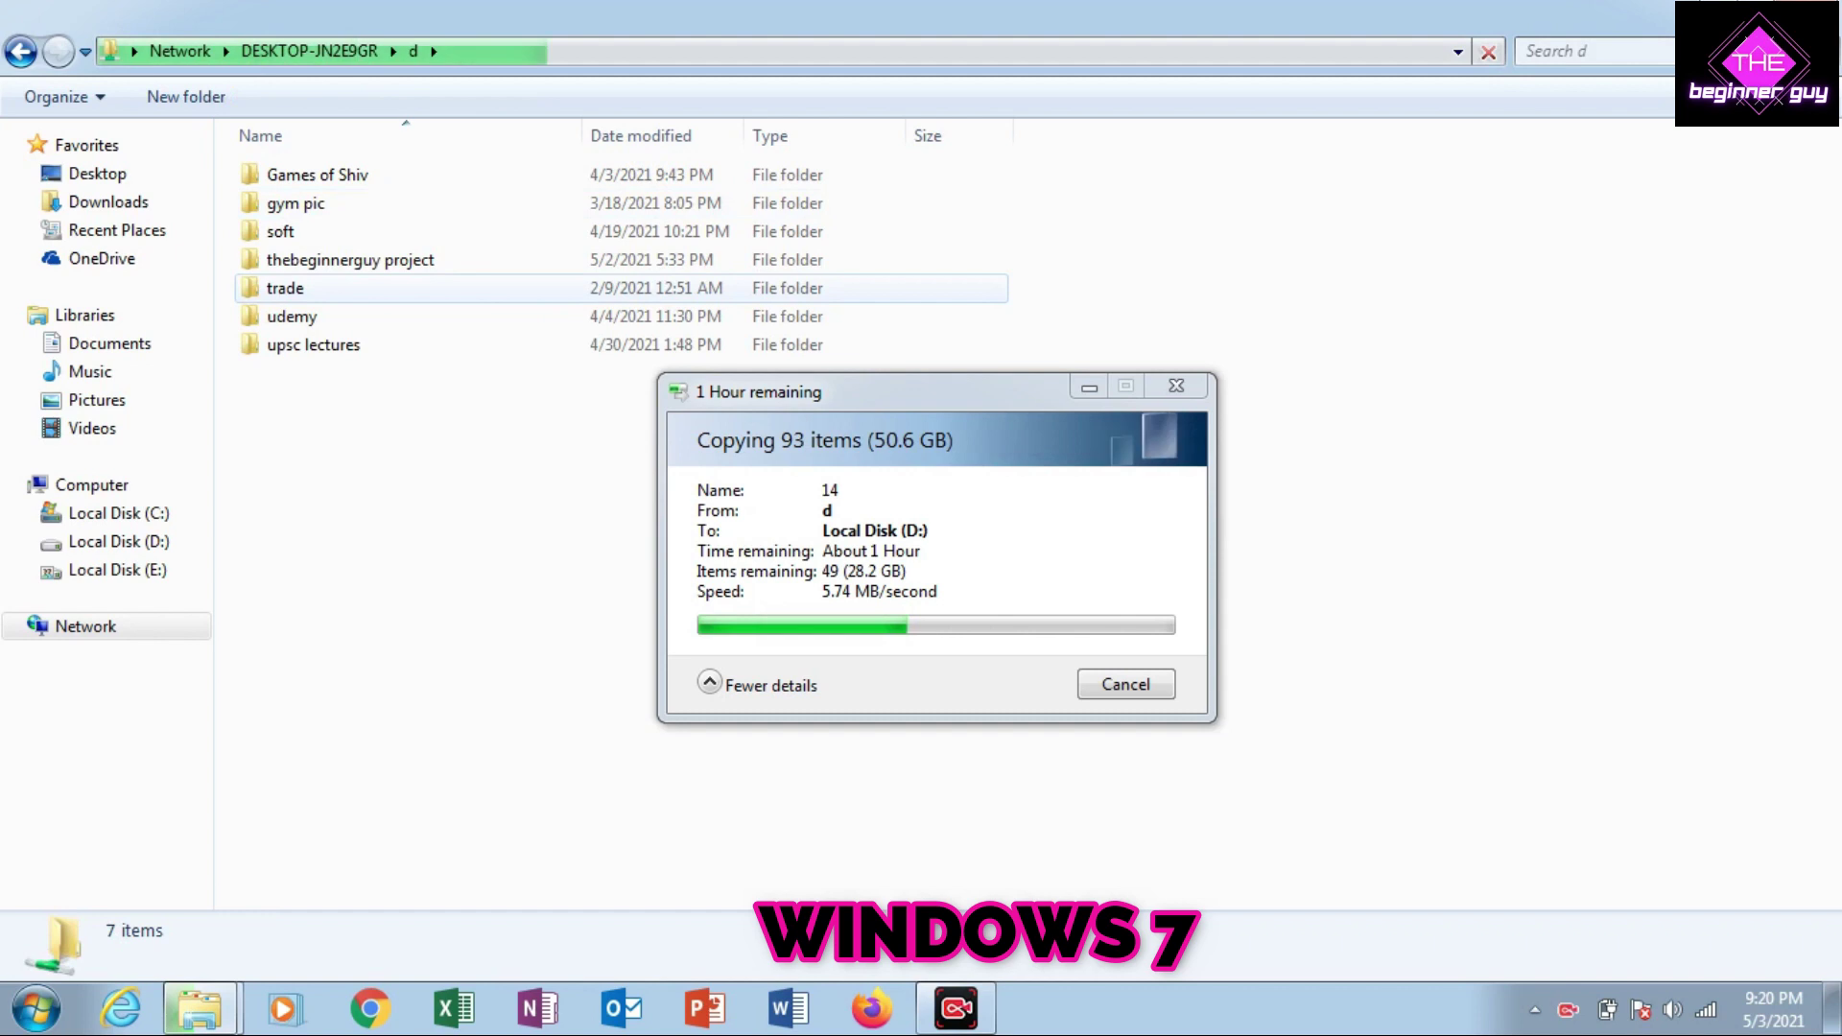
{"action": "left_click", "coordinate": [316, 344]}
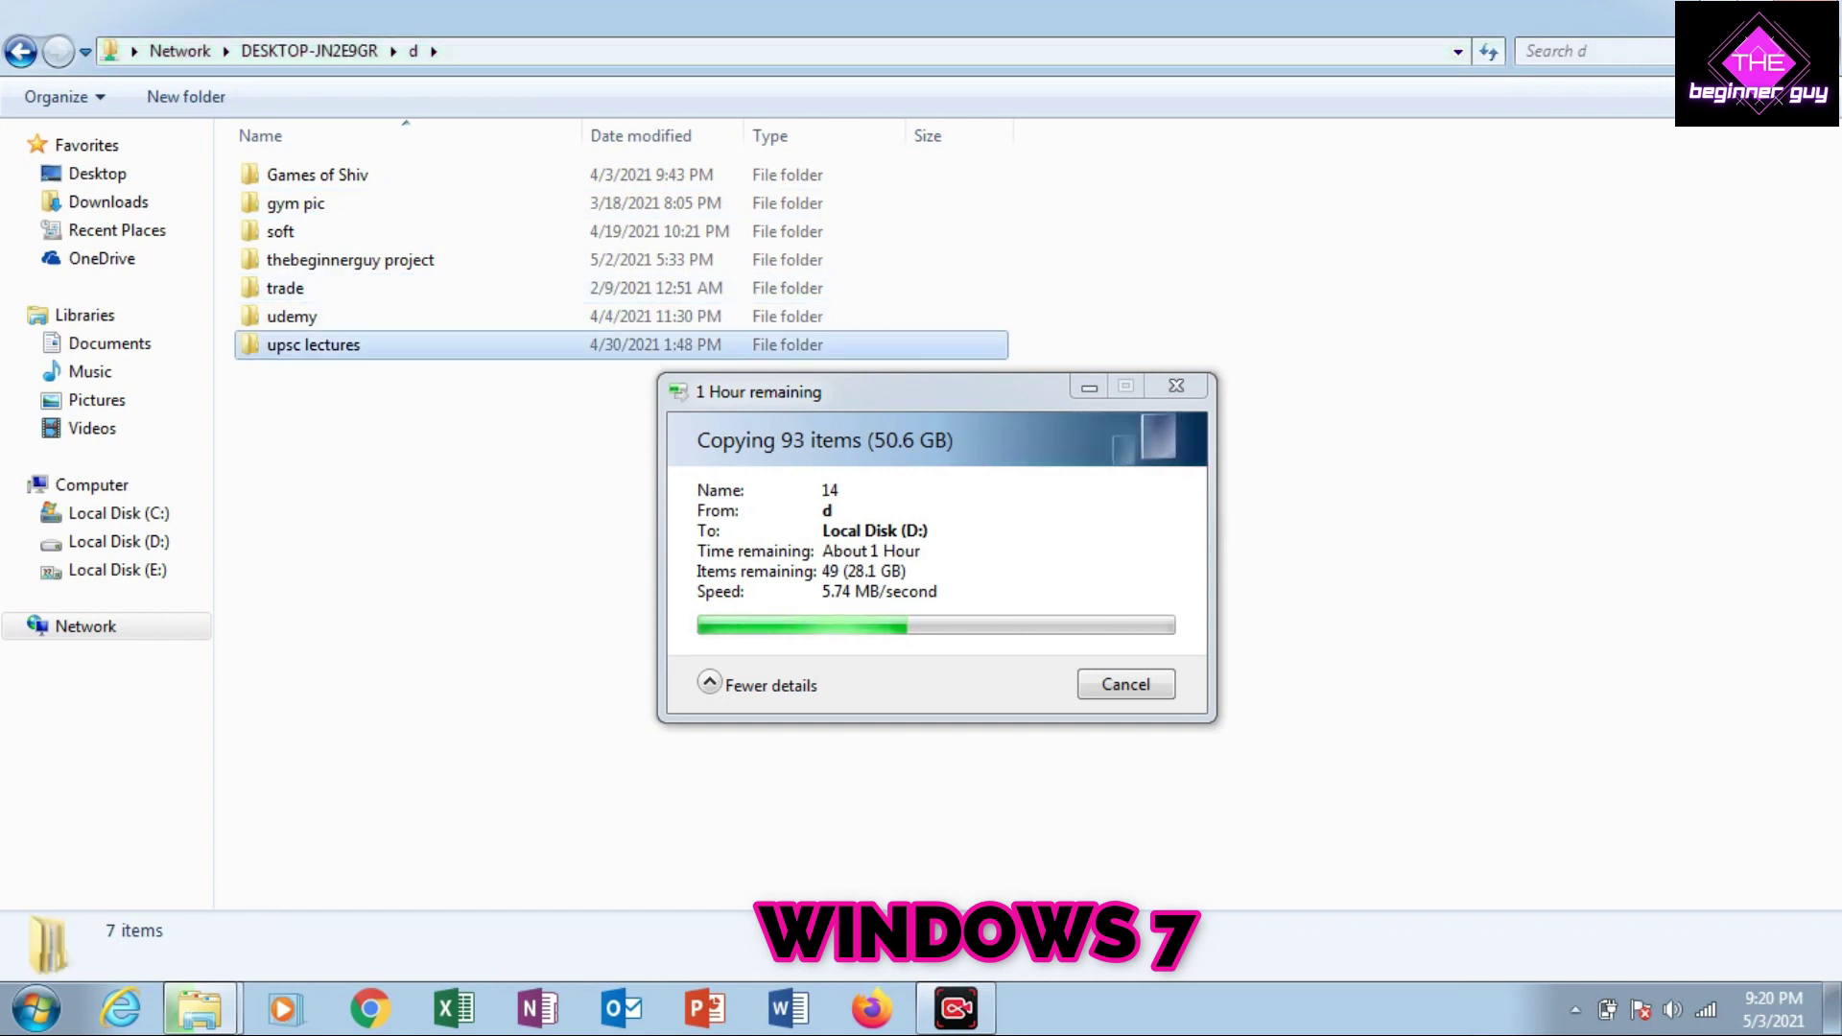
Check the upsc lectures copy on Local Disk (D:), then return to Computer
{"action": "left_click_drag", "start_coordinate": [863, 391], "coordinate": [1150, 301]}
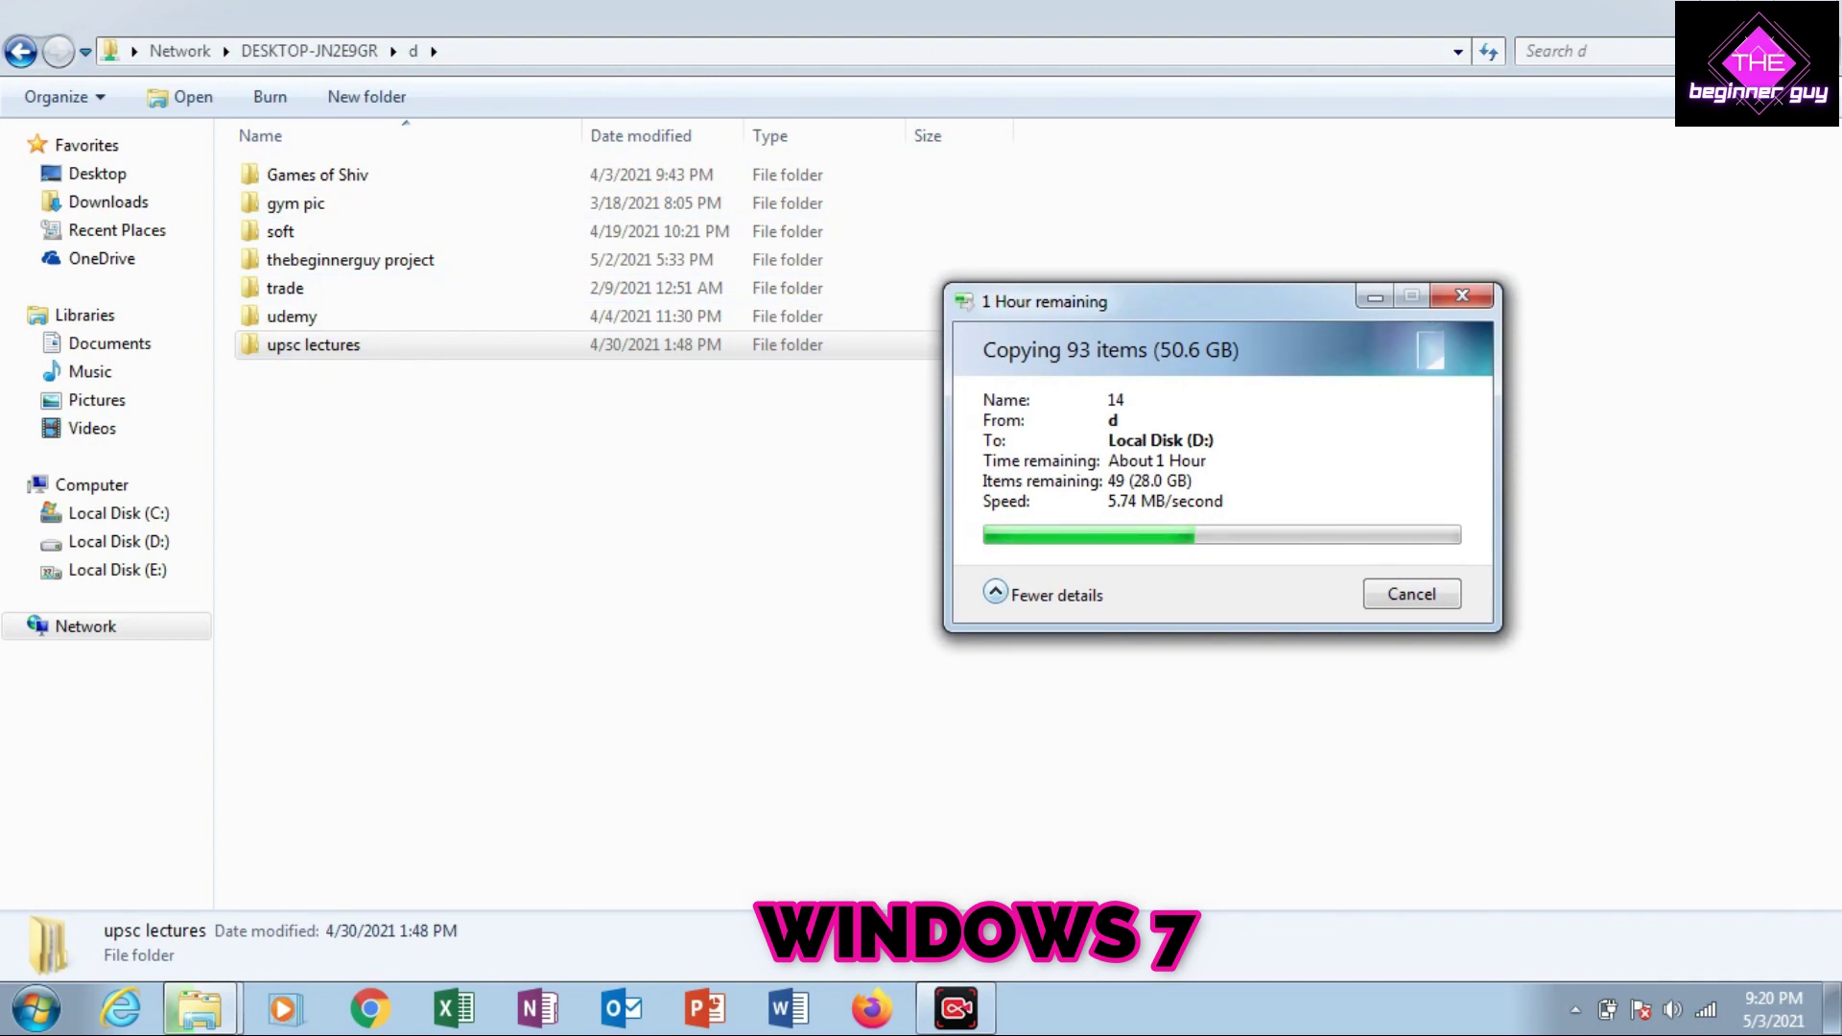
{"action": "left_click", "coordinate": [110, 541]}
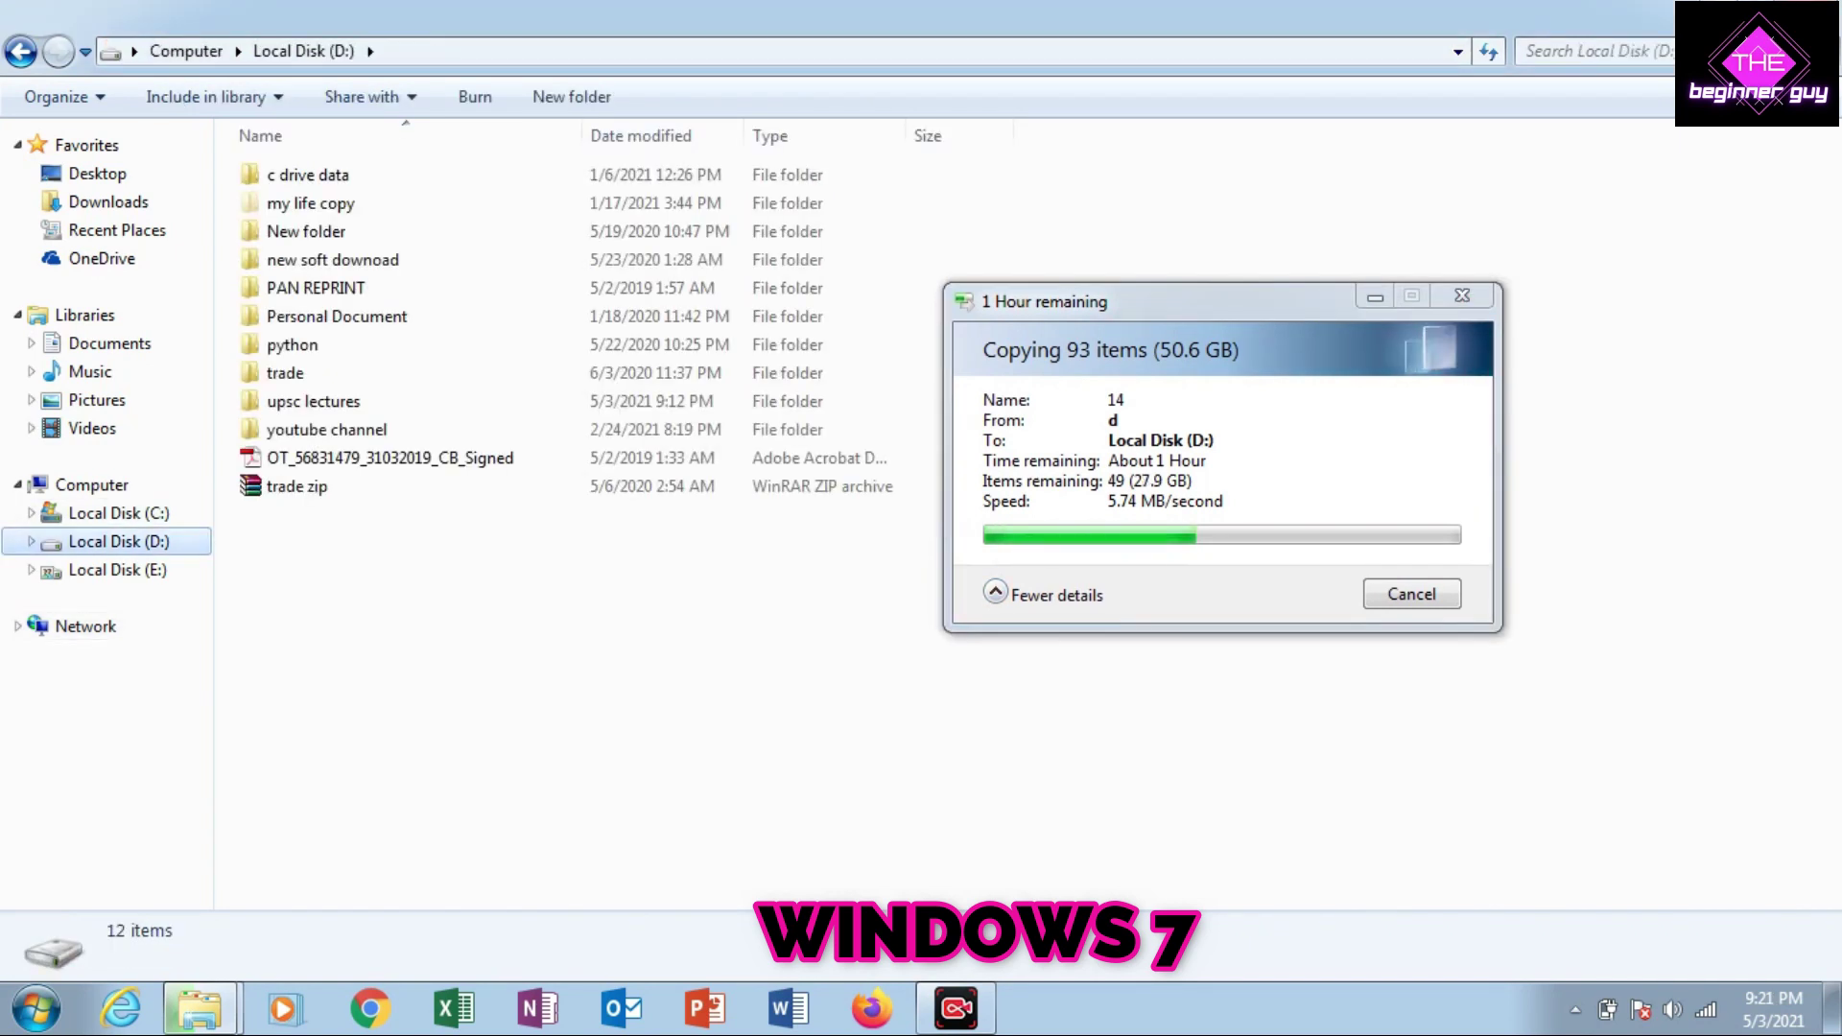
{"action": "left_click", "coordinate": [313, 401]}
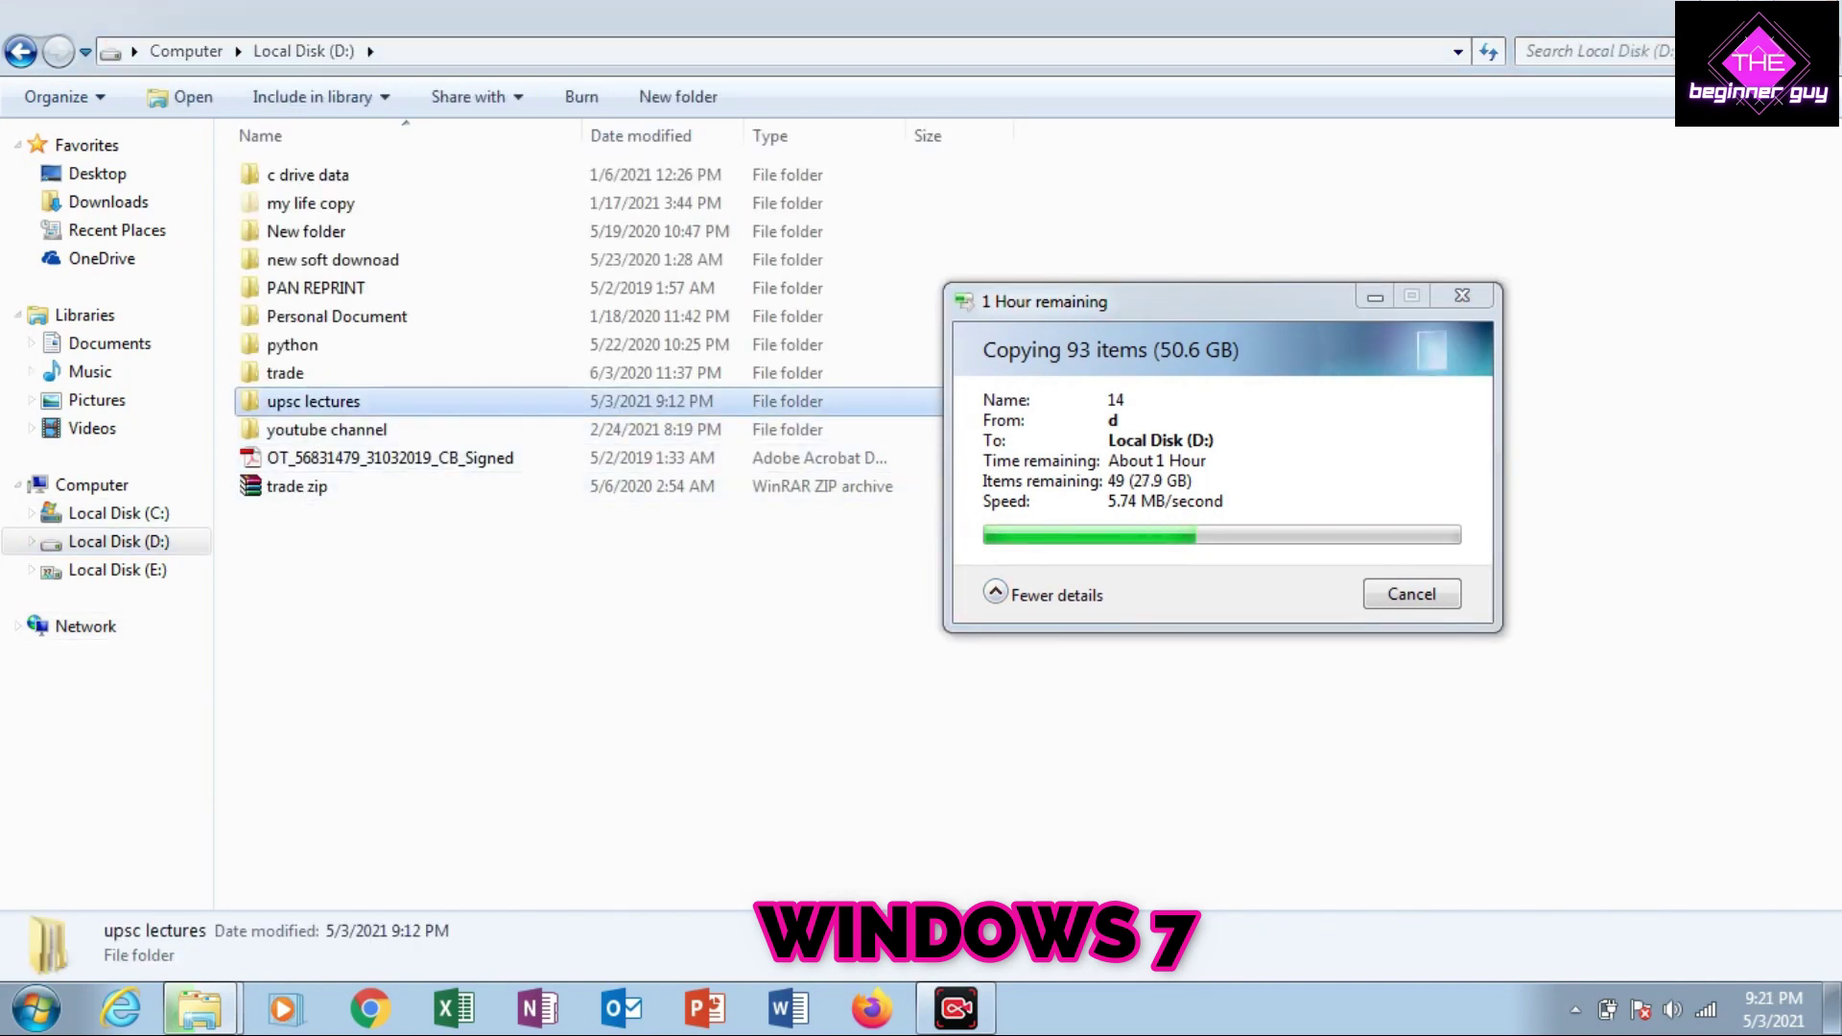
{"action": "left_click", "coordinate": [187, 51]}
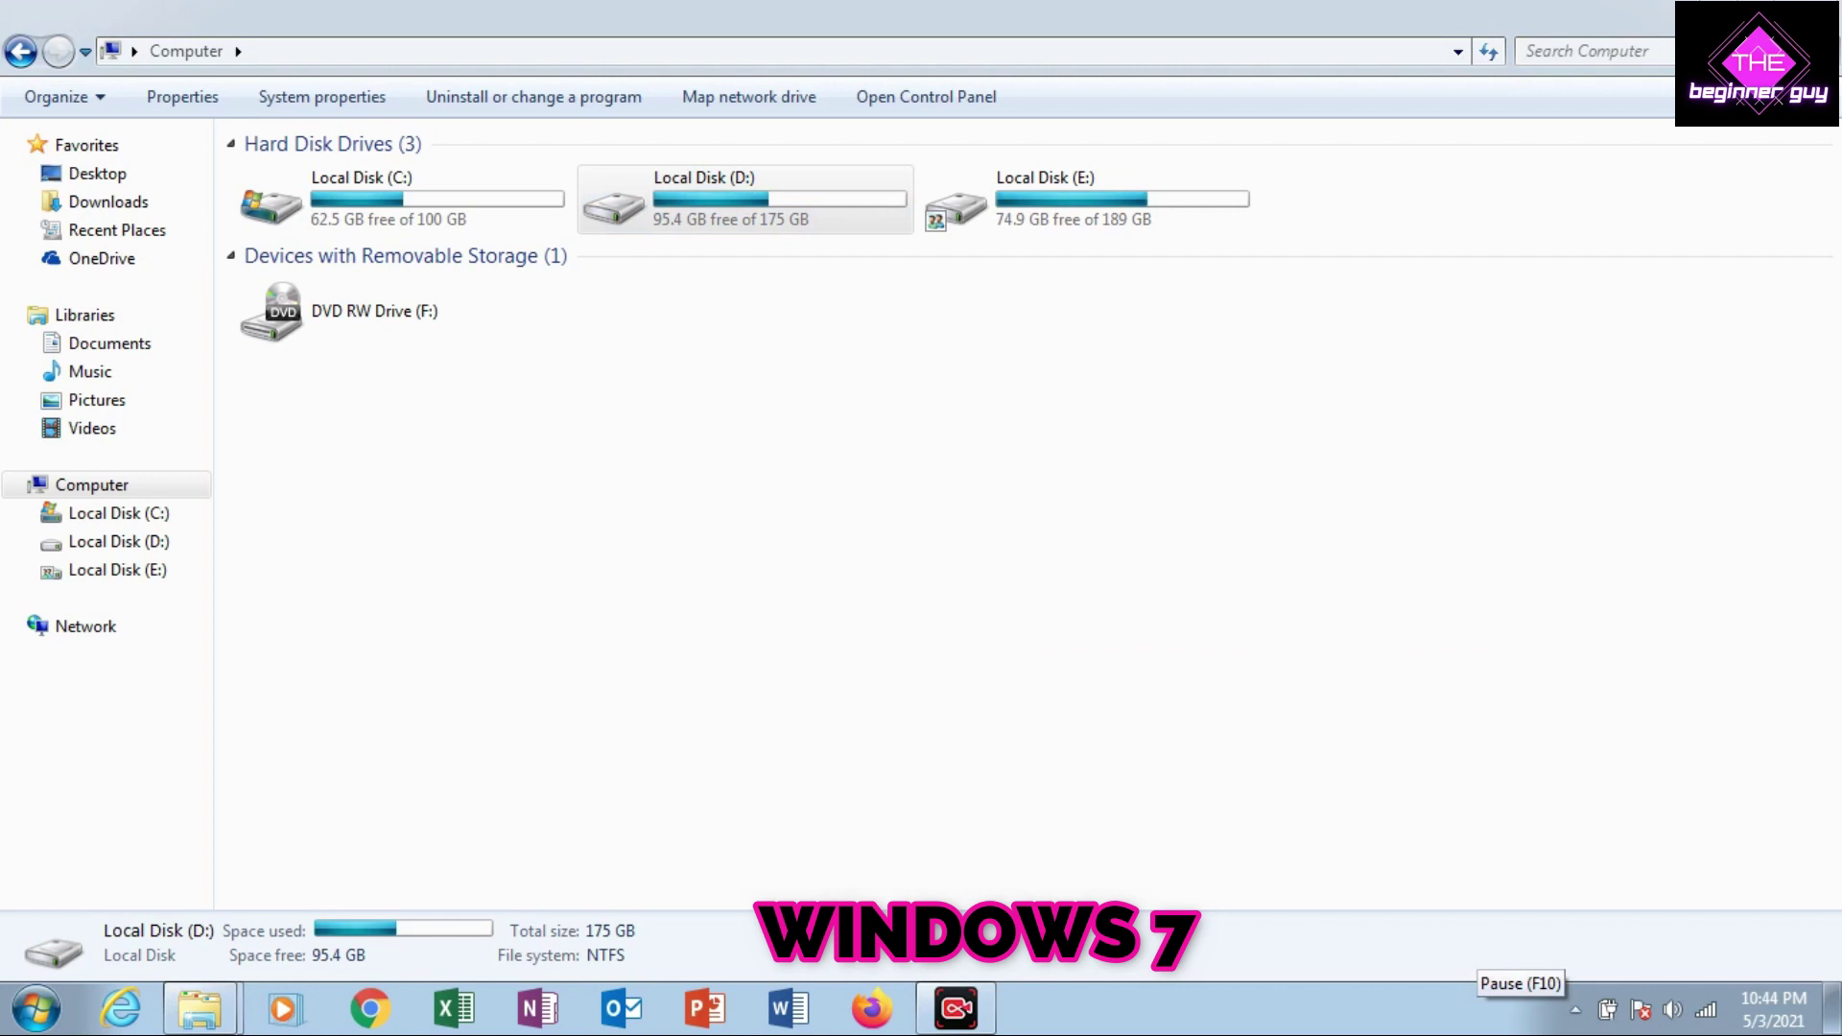
On Local Disk (D:), view the upsc lectures folder's properties: 50.6 GB, 89 files, 3 folders
{"action": "double_click", "coordinate": [729, 200]}
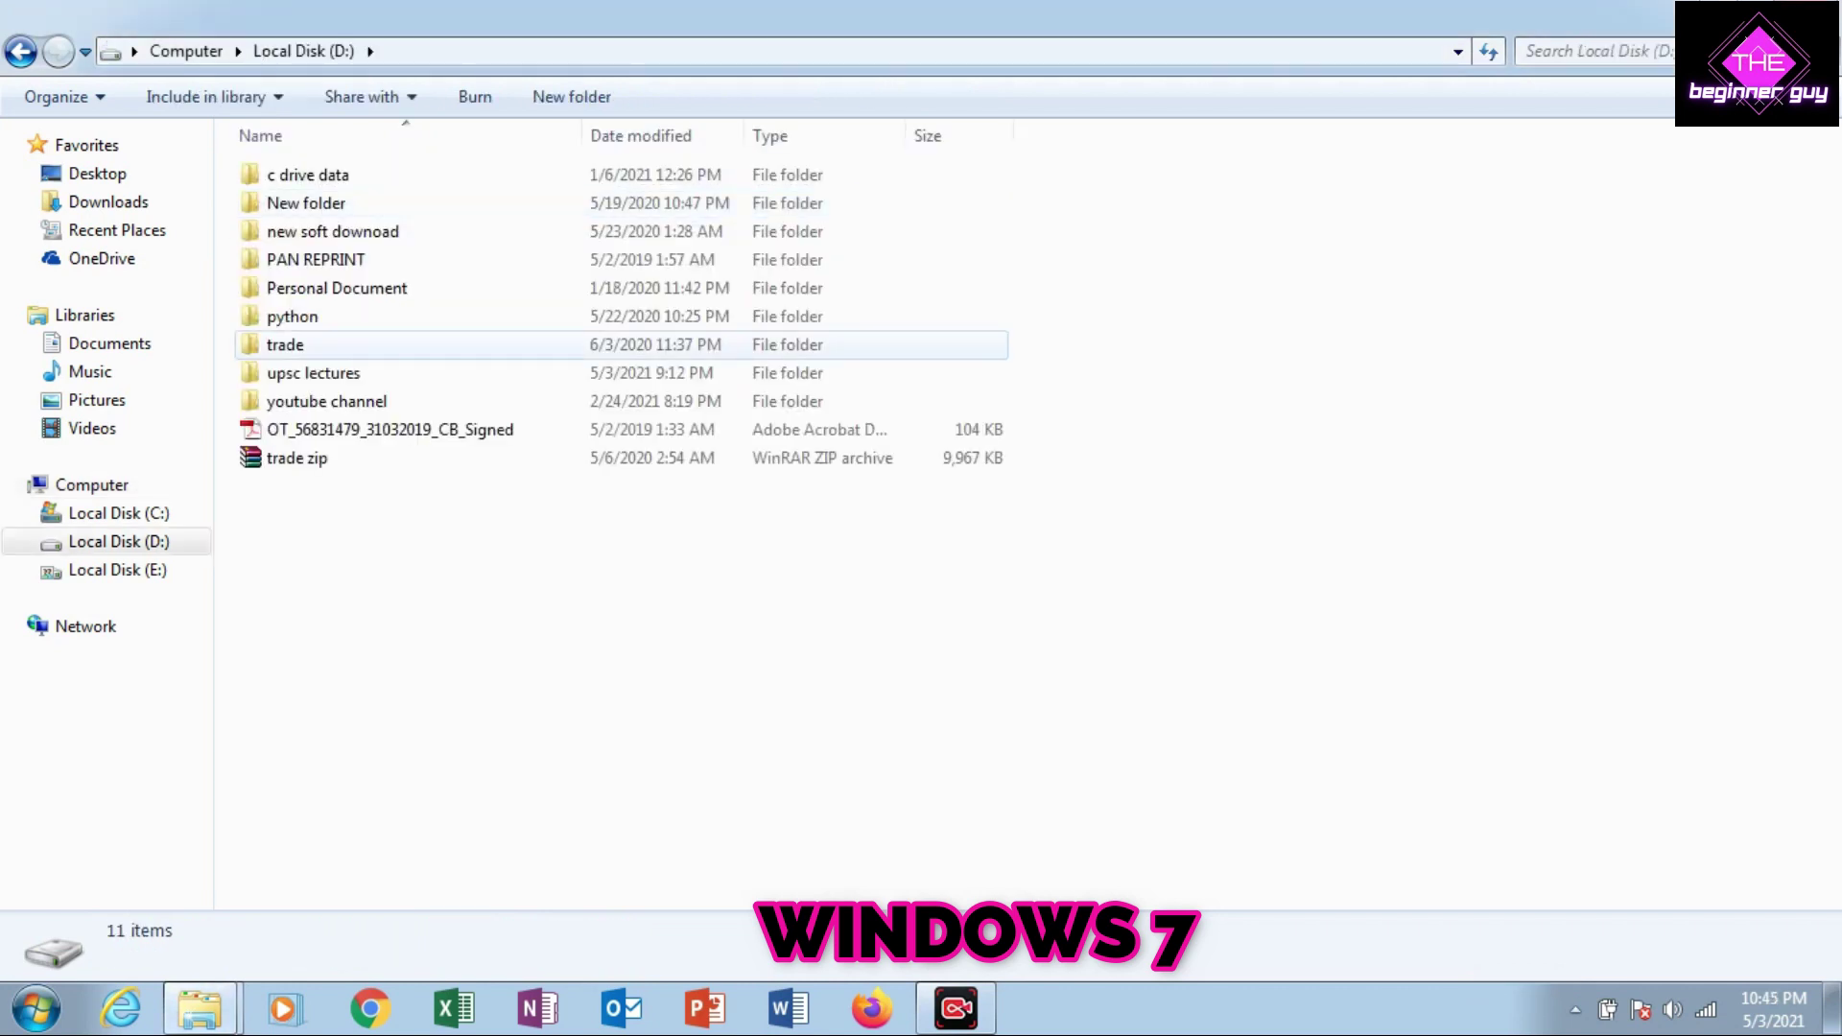
{"action": "right_click", "coordinate": [450, 360]}
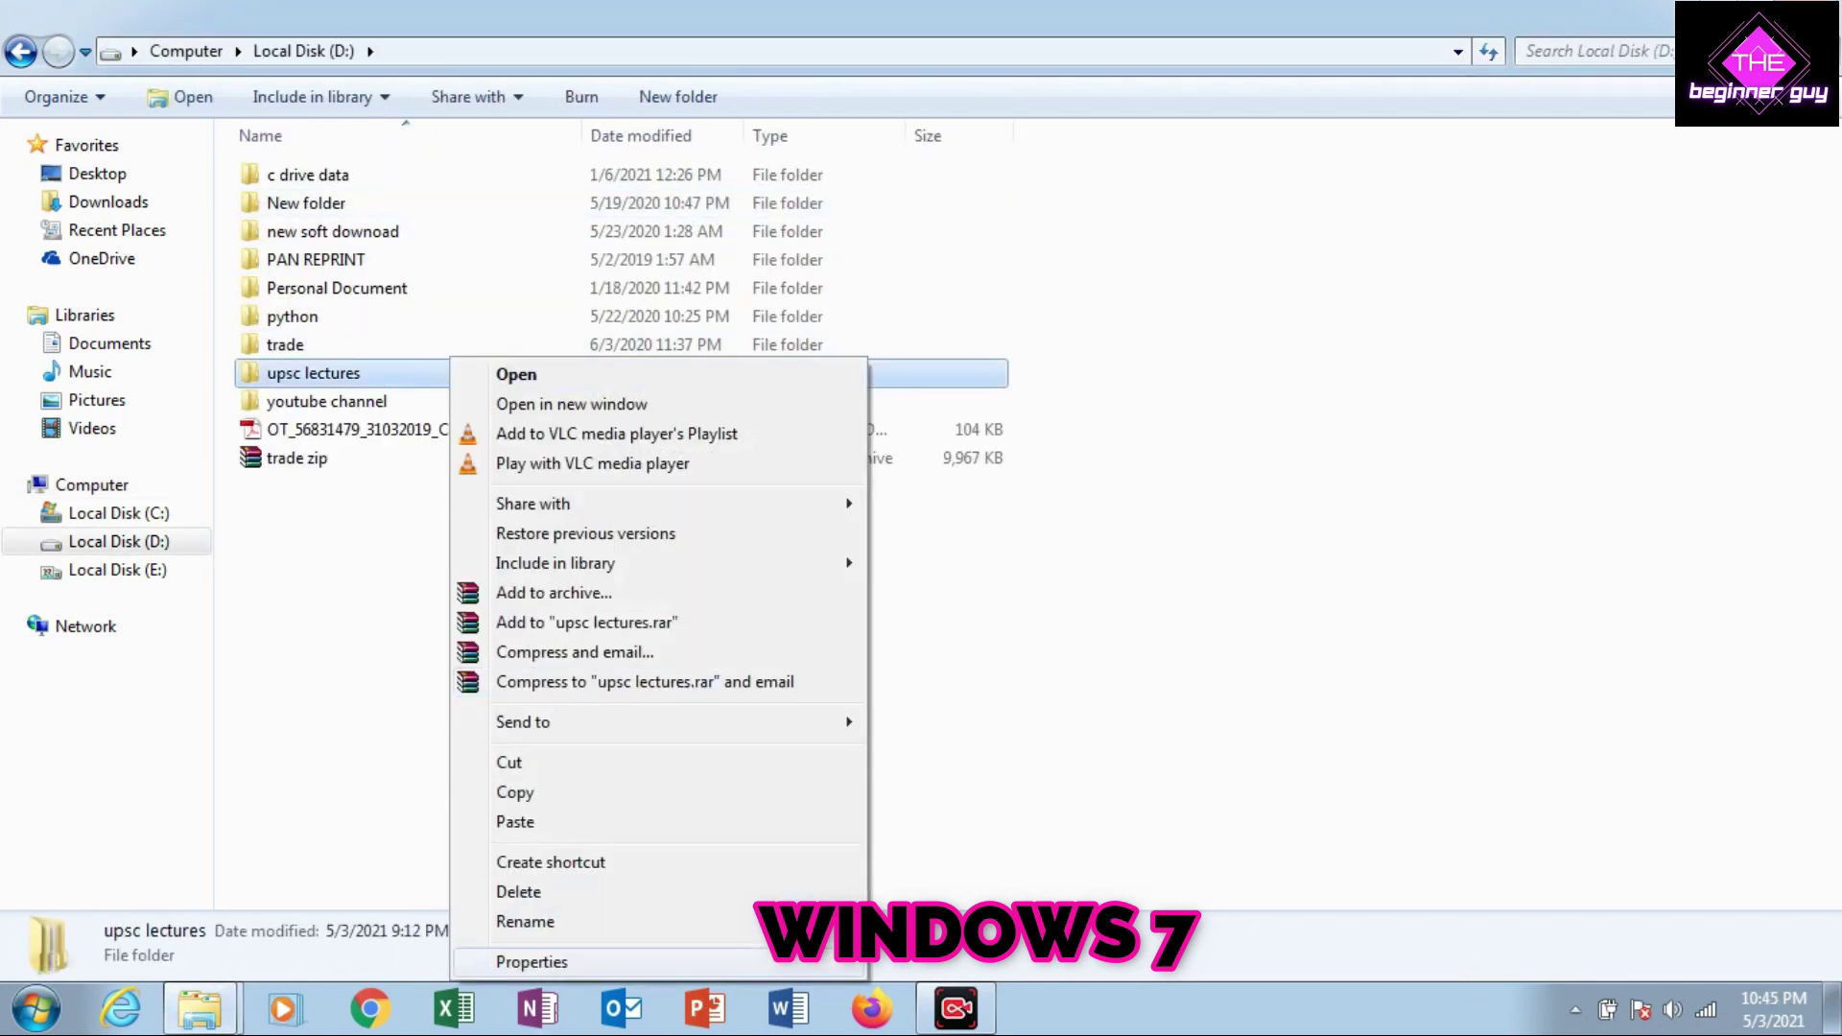
{"action": "left_click", "coordinate": [533, 962]}
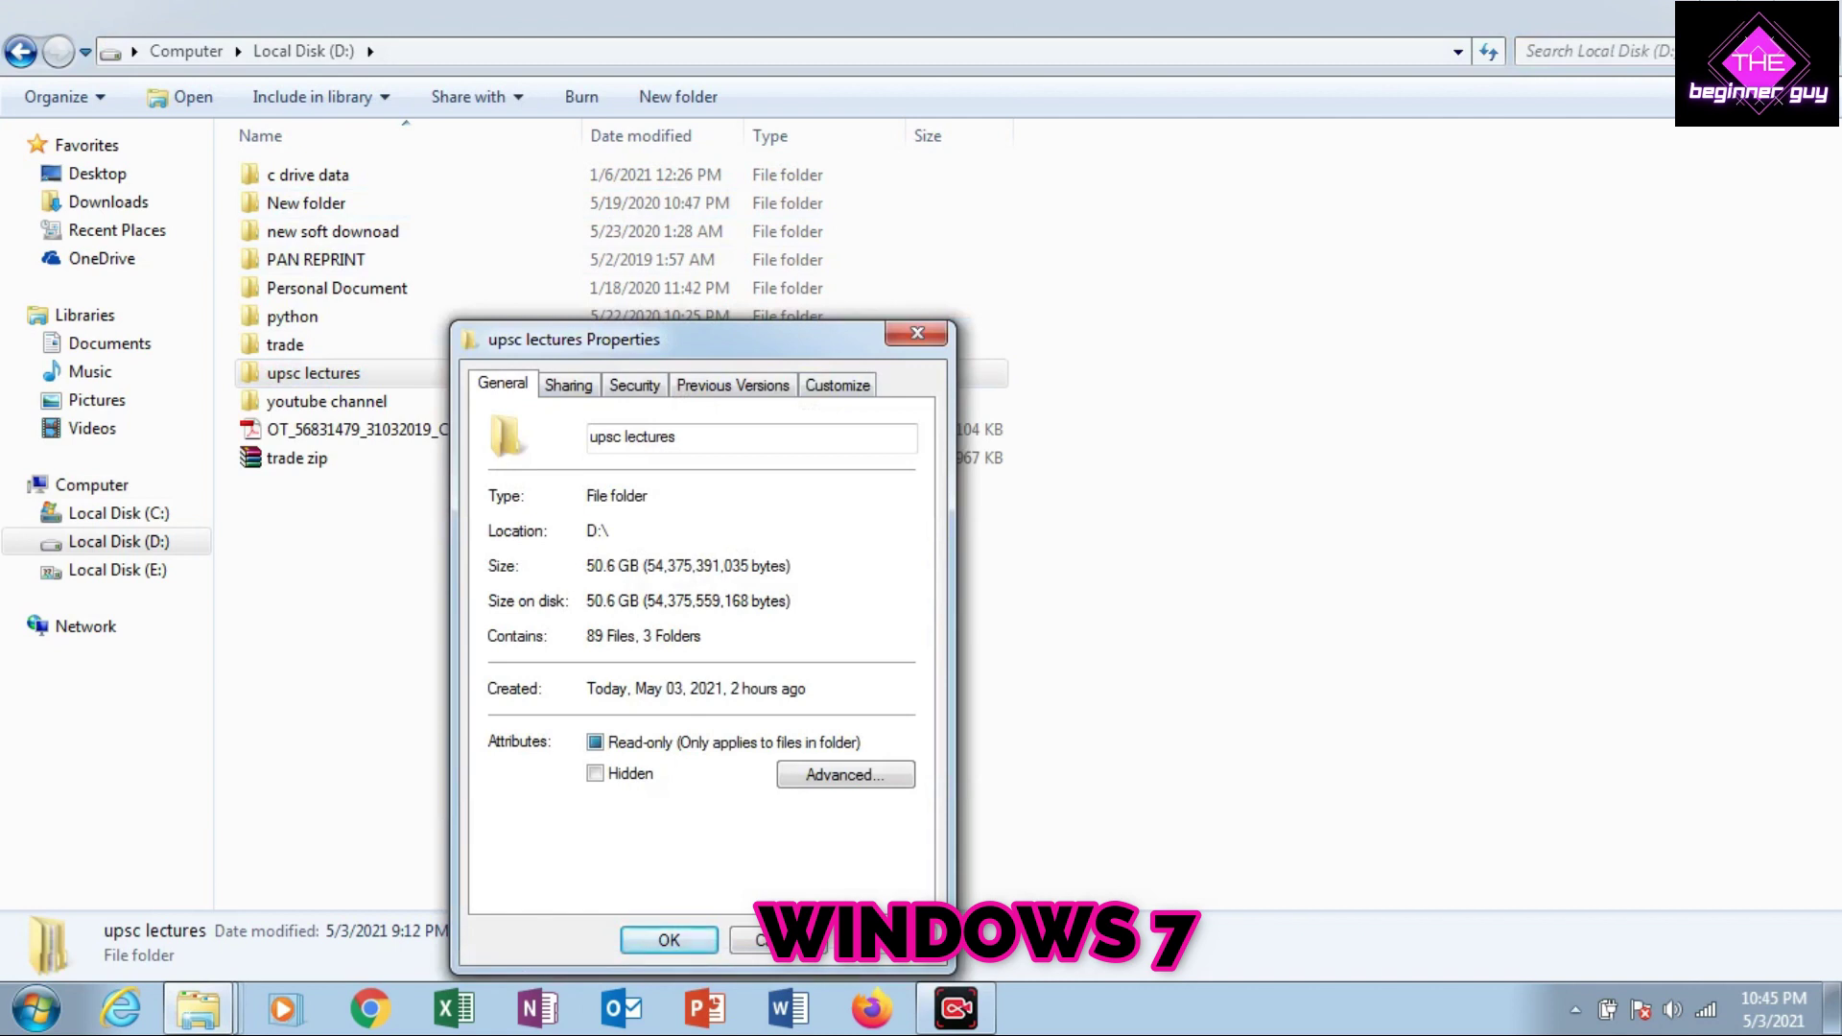